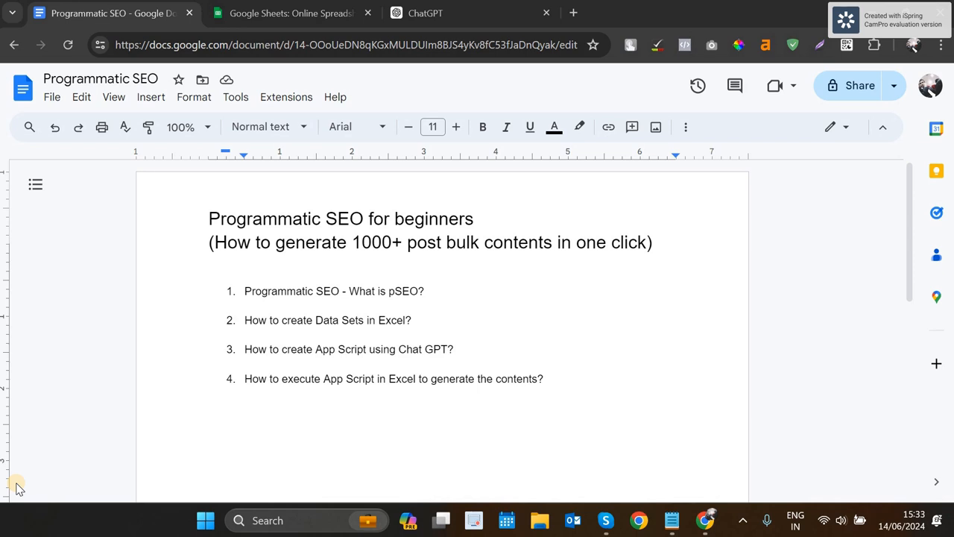
Review the four-topic outline in the Programmatic SEO document, starting with what pSEO is
{"action": "scroll", "coordinate": [371, 275], "scroll_direction": "down", "scroll_amount": 5}
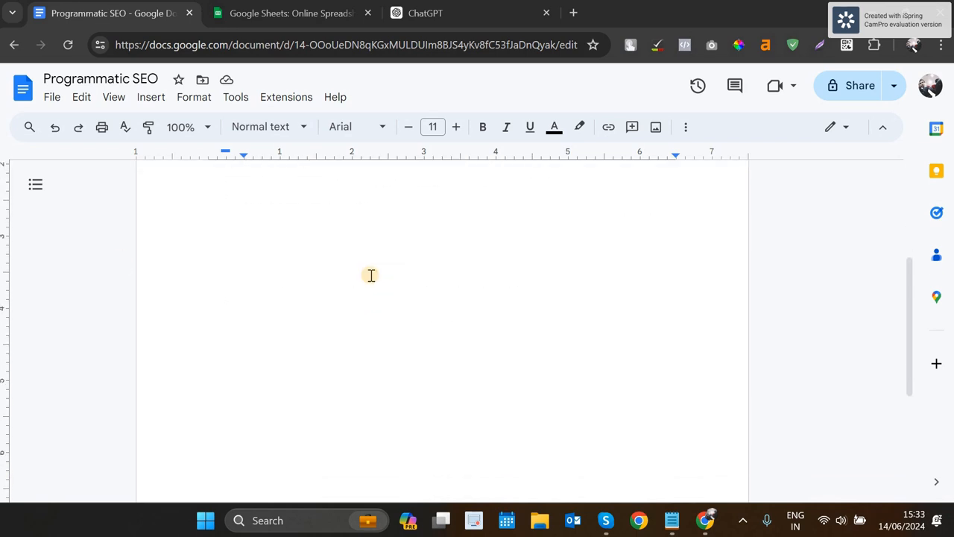
{"action": "scroll", "coordinate": [371, 275], "scroll_direction": "up", "scroll_amount": 5}
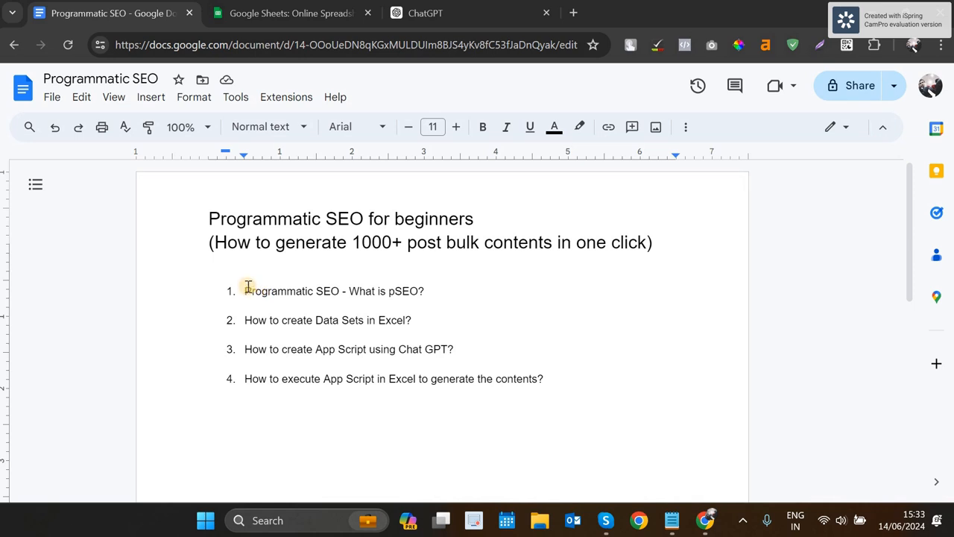
{"action": "left_click", "coordinate": [391, 288]}
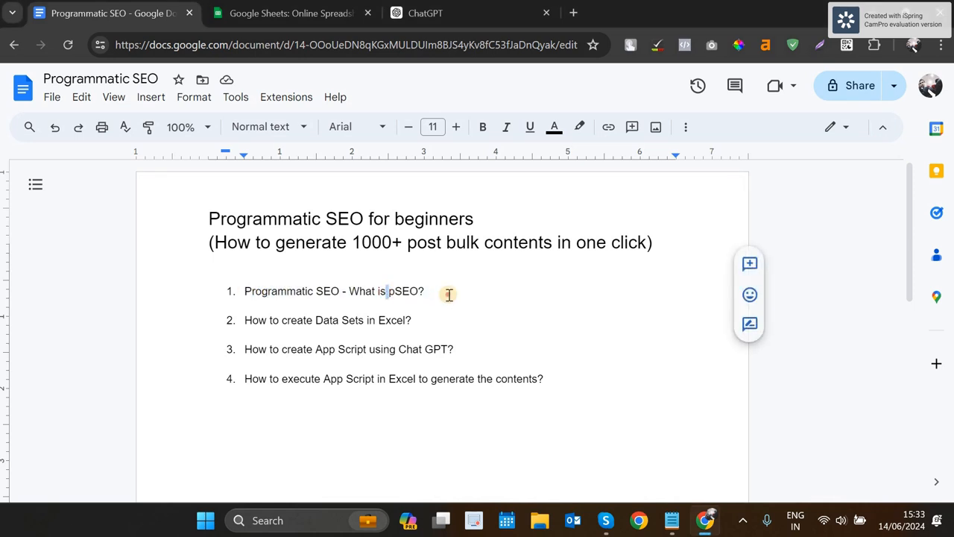
{"action": "left_click_drag", "start_coordinate": [445, 292], "coordinate": [286, 290]}
{"action": "triple_click", "coordinate": [286, 291]}
{"action": "left_click", "coordinate": [291, 332]}
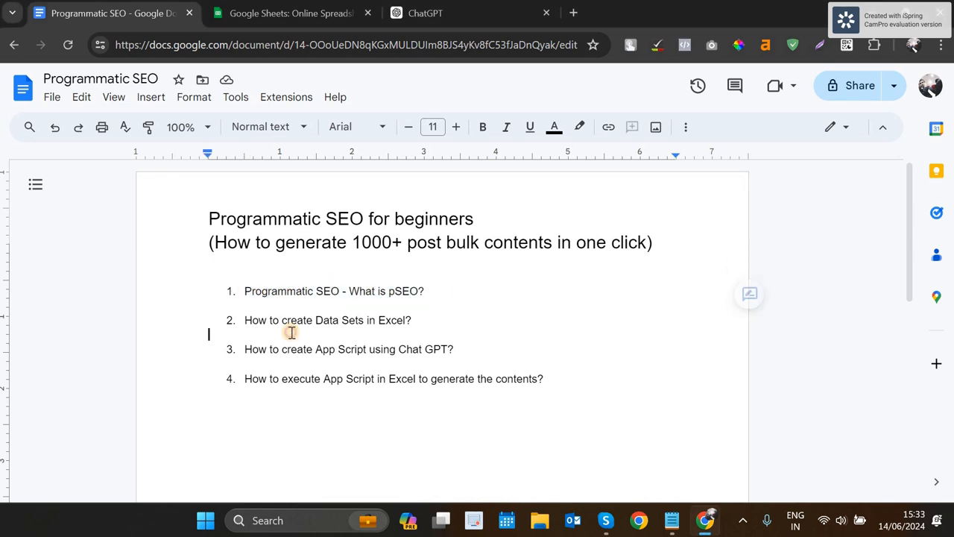
{"action": "scroll", "coordinate": [312, 259], "scroll_direction": "down", "scroll_amount": 1}
{"action": "scroll", "coordinate": [311, 257], "scroll_direction": "up", "scroll_amount": 1}
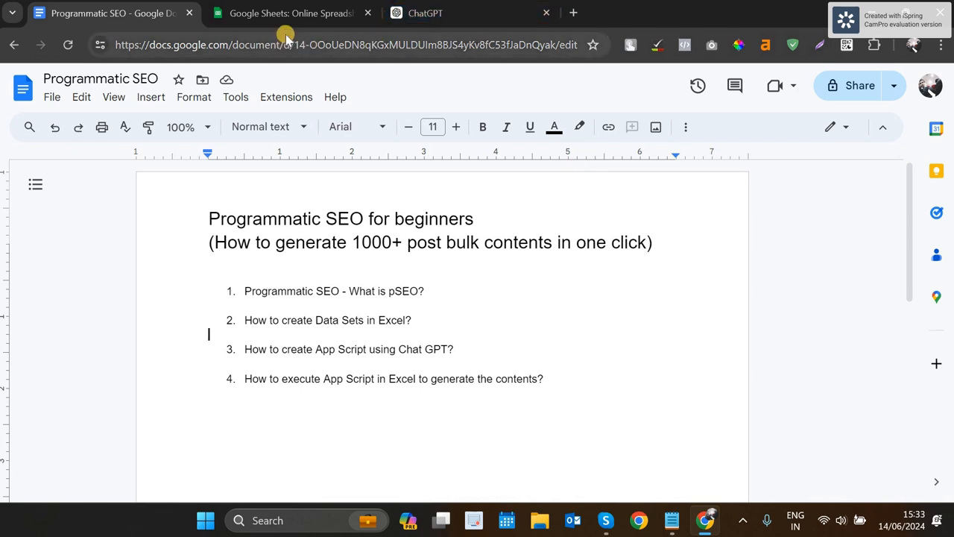
Open the bestthingstodo.co.uk home page in a new browser tab beside the Google Sheets page
{"action": "left_click", "coordinate": [287, 9]}
{"action": "right_click", "coordinate": [288, 9]}
{"action": "left_click", "coordinate": [331, 16]}
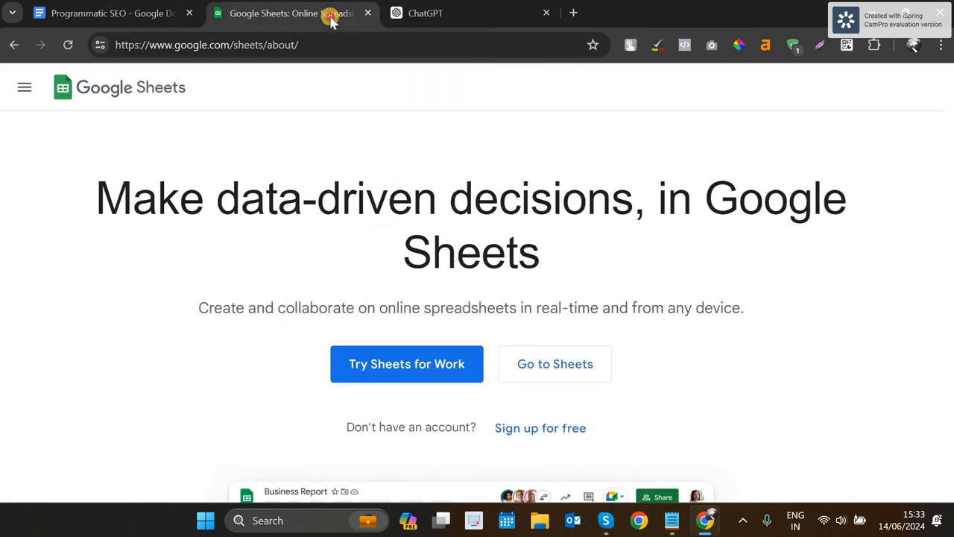
{"action": "type", "text": "best"}
{"action": "key", "text": "Right"}
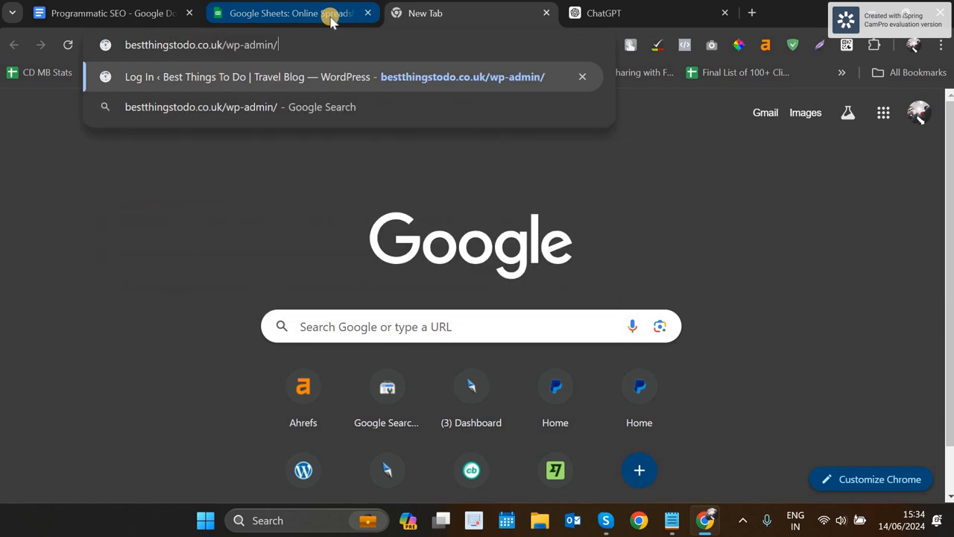
{"action": "key", "text": "BackSpace"}
{"action": "key", "text": "BackSpace"}
{"action": "key", "text": "BackSpace"}
{"action": "key", "text": "BackSpace"}
{"action": "key", "text": "BackSpace"}
{"action": "key", "text": "BackSpace"}
{"action": "key", "text": "BackSpace"}
{"action": "key", "text": "BackSpace"}
{"action": "key", "text": "BackSpace"}
{"action": "key", "text": "Return"}
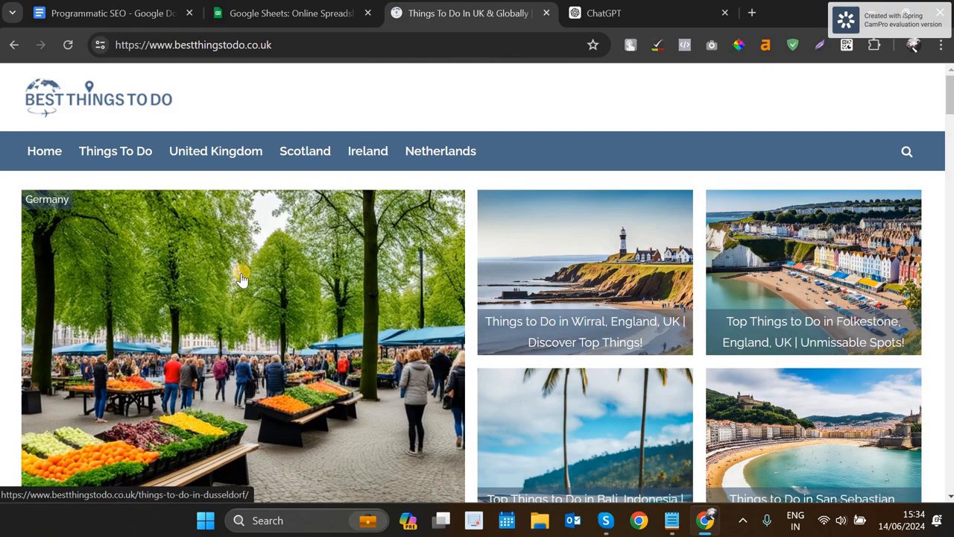
Examine the post titles on the travel blog's home page for their repeated "Things to Do in" pattern
{"action": "scroll", "coordinate": [243, 279], "scroll_direction": "down", "scroll_amount": 5}
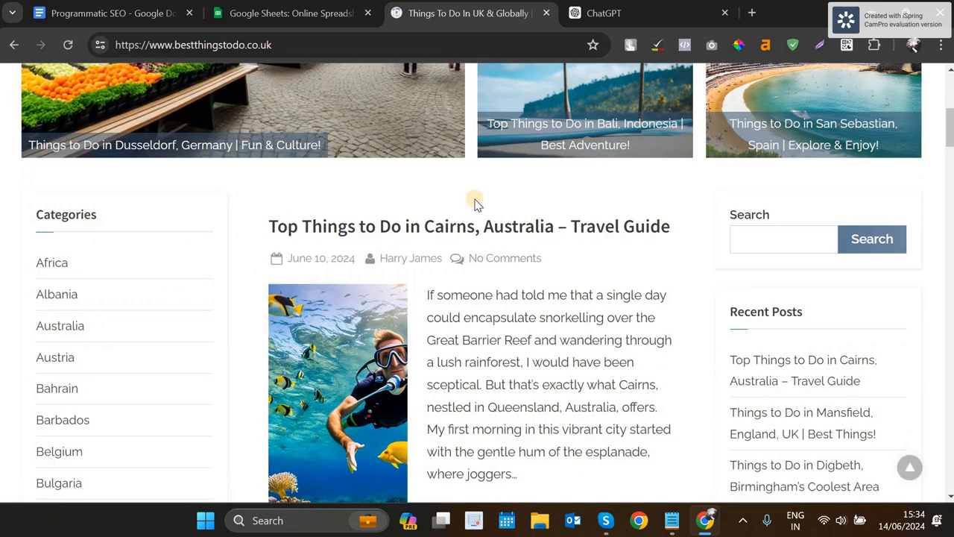
{"action": "scroll", "coordinate": [488, 231], "scroll_direction": "down", "scroll_amount": 2}
{"action": "scroll", "coordinate": [488, 231], "scroll_direction": "up", "scroll_amount": 1}
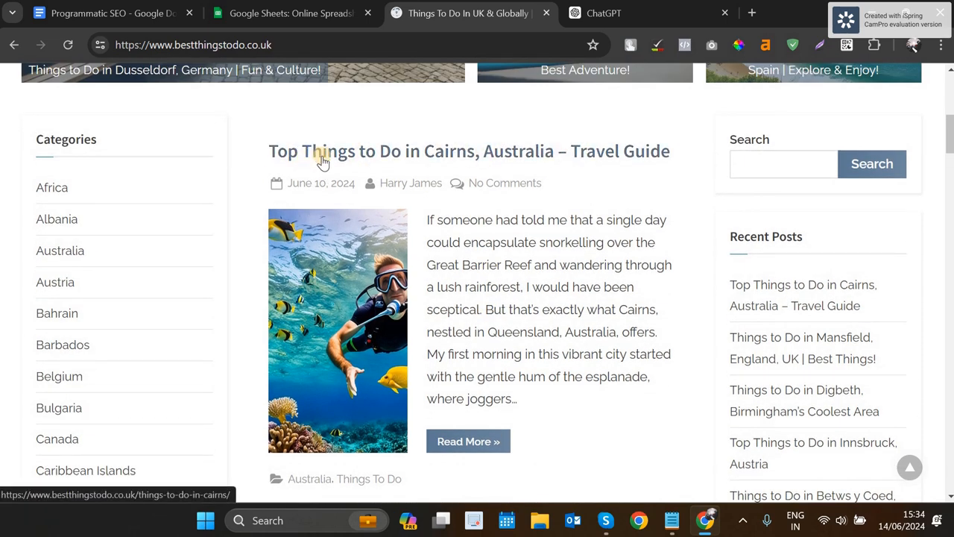
{"action": "scroll", "coordinate": [455, 154], "scroll_direction": "down", "scroll_amount": 3}
{"action": "scroll", "coordinate": [341, 239], "scroll_direction": "down", "scroll_amount": 1}
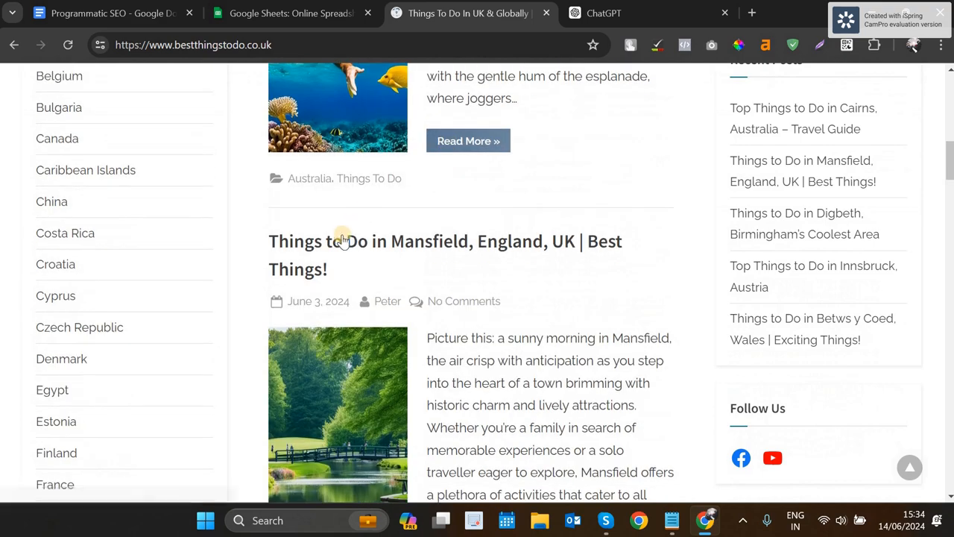
{"action": "scroll", "coordinate": [515, 246], "scroll_direction": "down", "scroll_amount": 5}
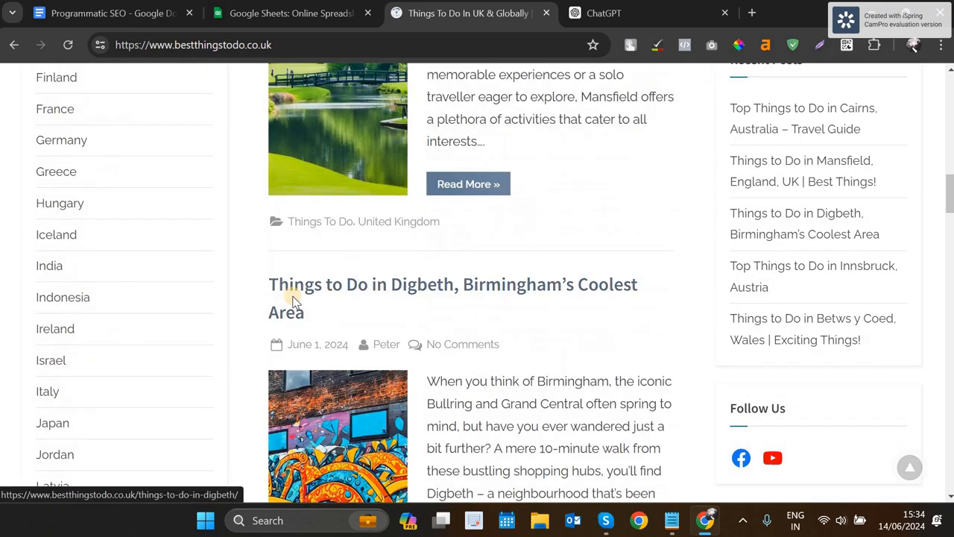
{"action": "scroll", "coordinate": [564, 292], "scroll_direction": "down", "scroll_amount": 4}
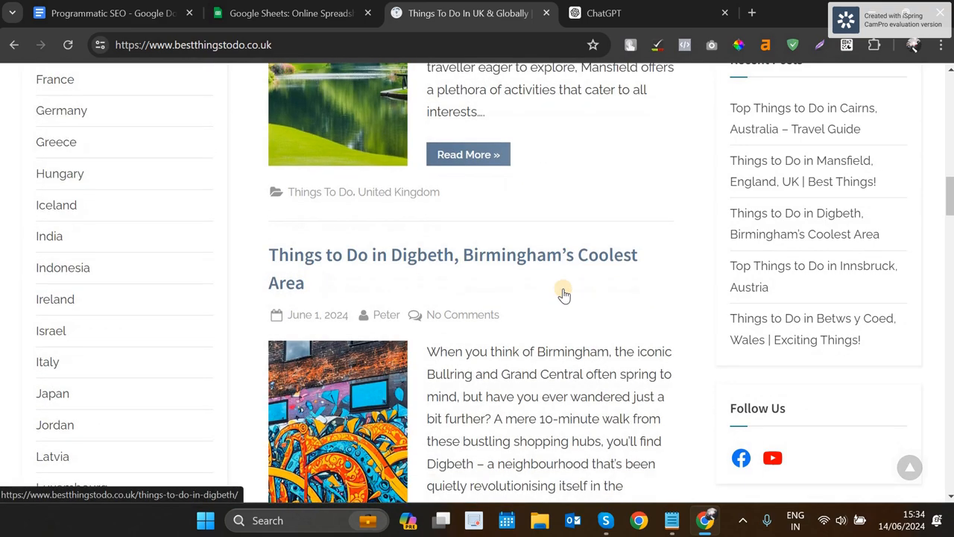
{"action": "scroll", "coordinate": [525, 260], "scroll_direction": "up", "scroll_amount": 4}
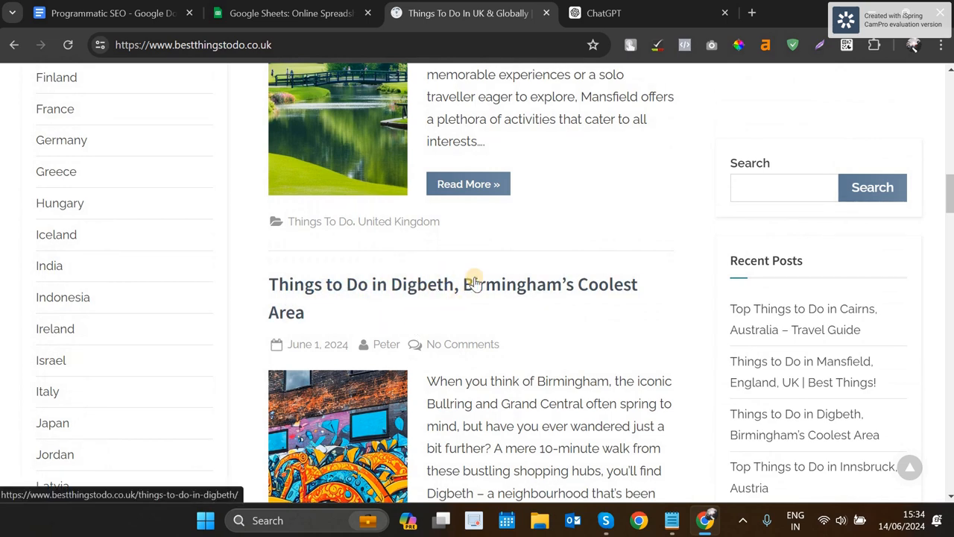
Create a blank Google Sheets spreadsheet and enter "things to do in london" in cell A2
{"action": "left_click", "coordinate": [287, 23]}
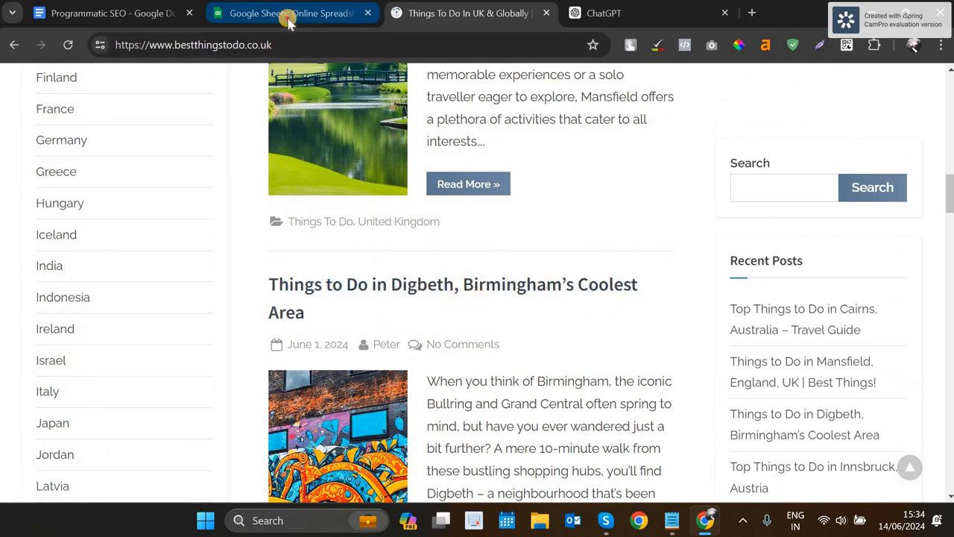
{"action": "left_click", "coordinate": [523, 365]}
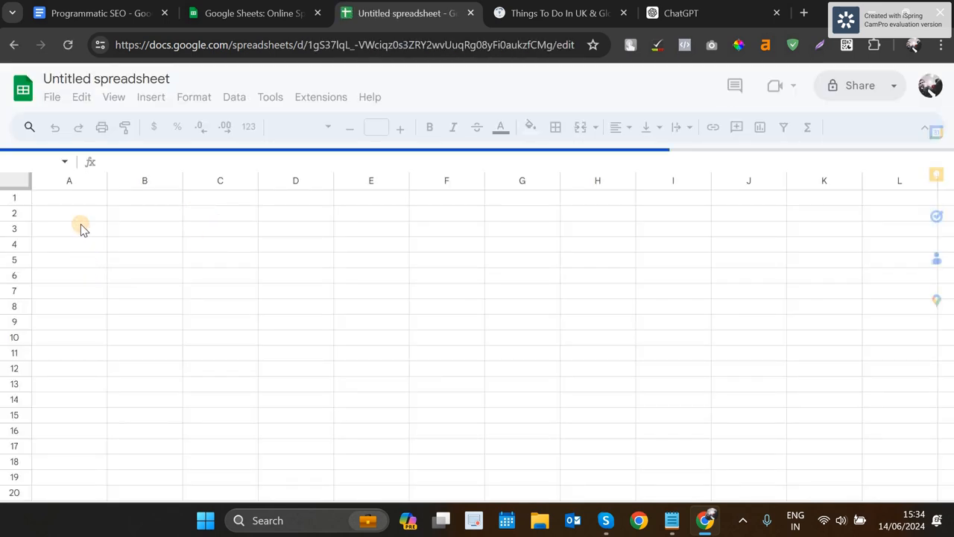
{"action": "key", "text": "Down"}
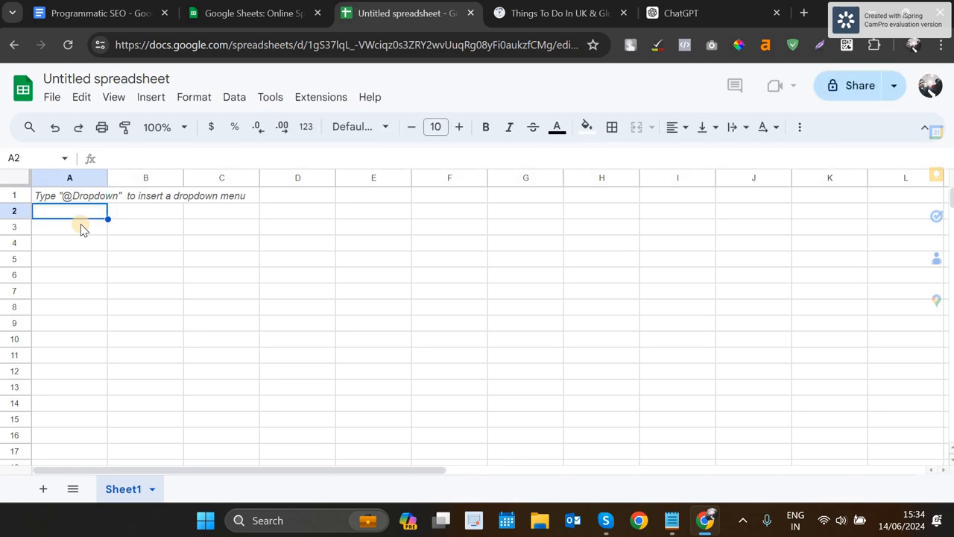
{"action": "type", "text": "things fo"}
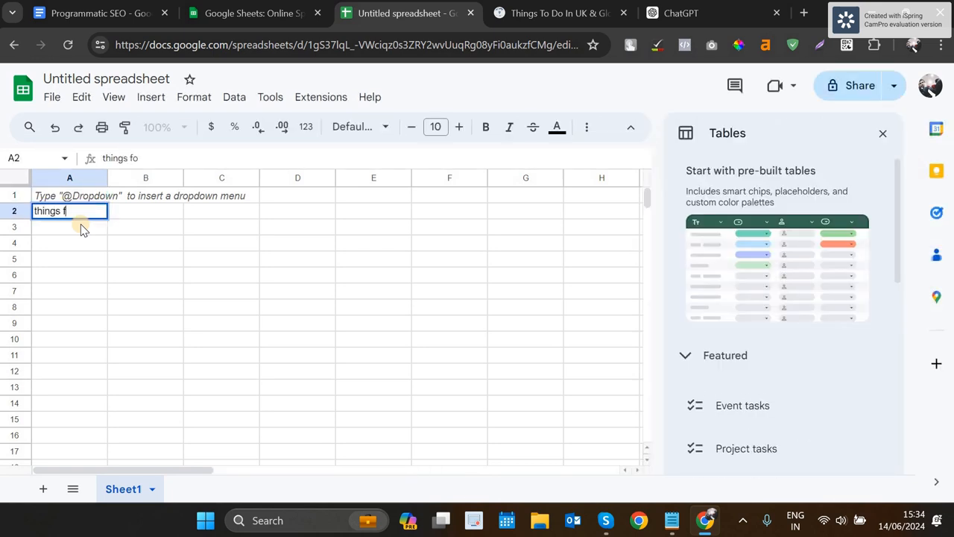
{"action": "key", "text": "BackSpace"}
{"action": "type", "text": "to do l="}
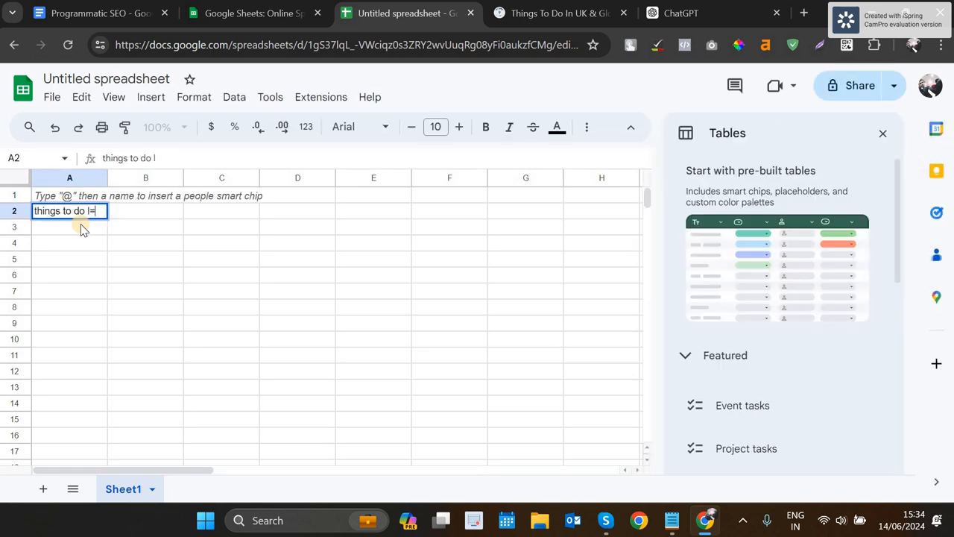
{"action": "key", "text": "BackSpace"}
{"action": "key", "text": "BackSpace"}
{"action": "type", "text": "in london"}
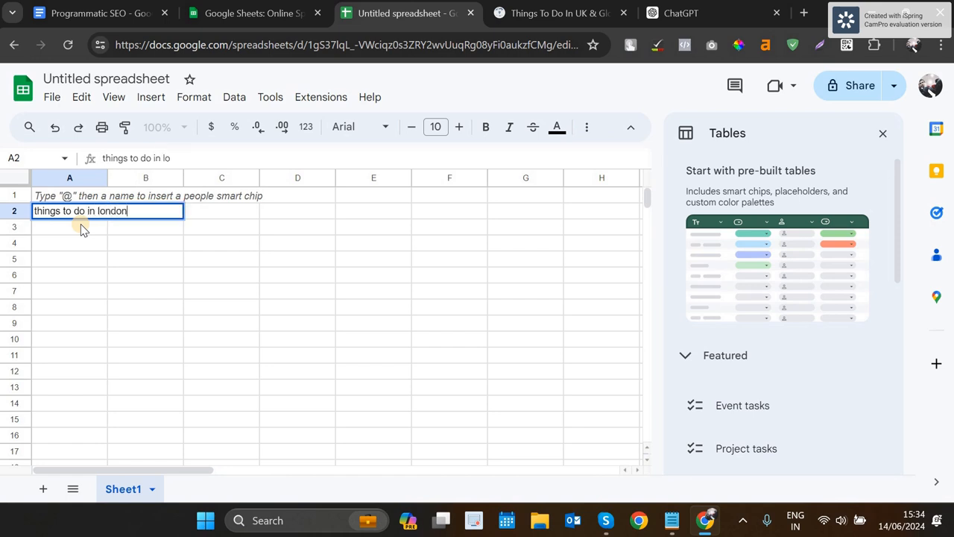
{"action": "key", "text": "Return"}
Enter "things to do in camden" in A3 and "things to do in cardiff" in A4, then fit column A to its contents
{"action": "type", "text": "things to do in camden"}
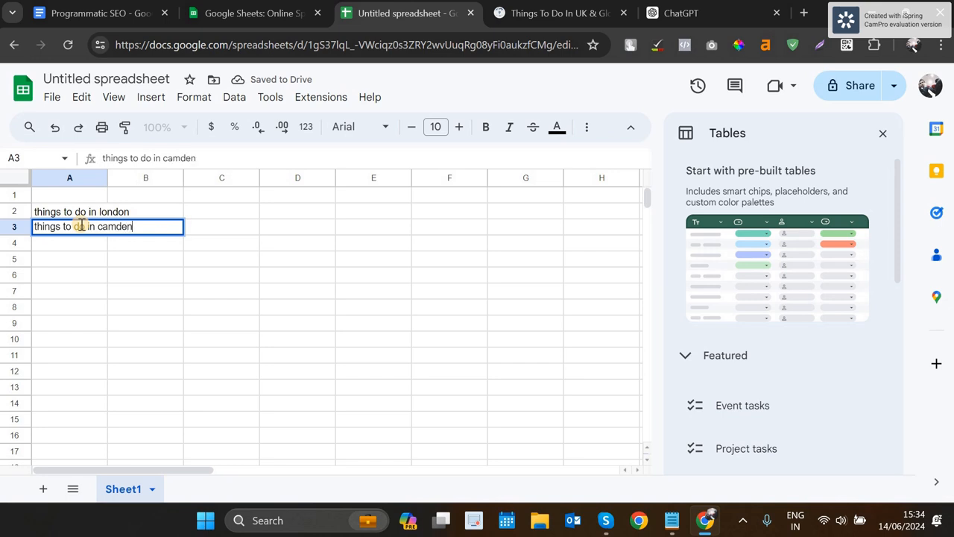
{"action": "key", "text": "Return"}
{"action": "type", "text": "things to"}
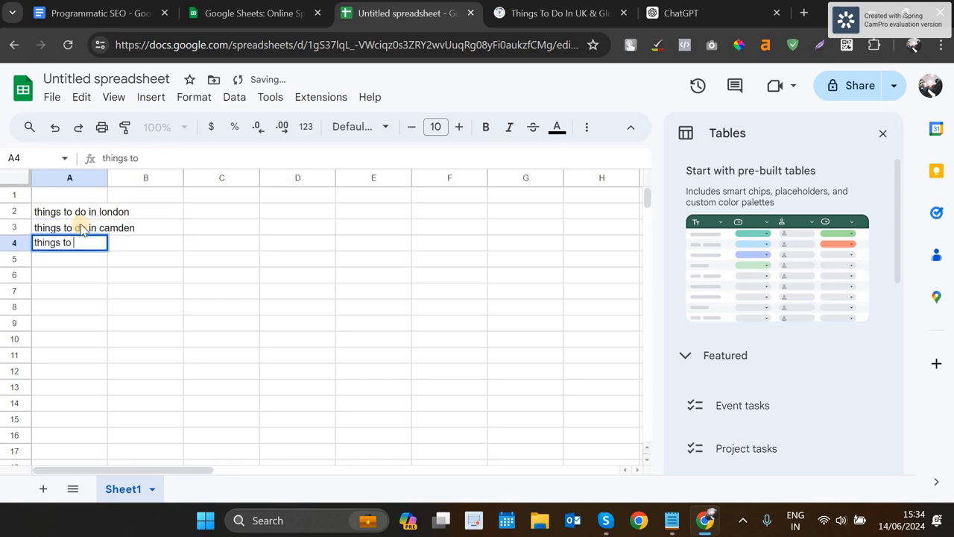
{"action": "type", "text": " do in "}
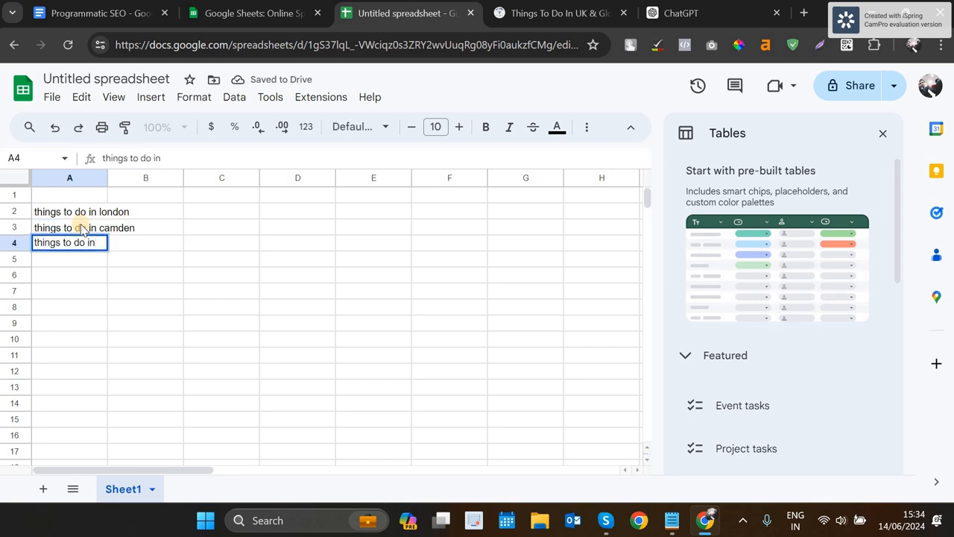
{"action": "type", "text": "cardiff"}
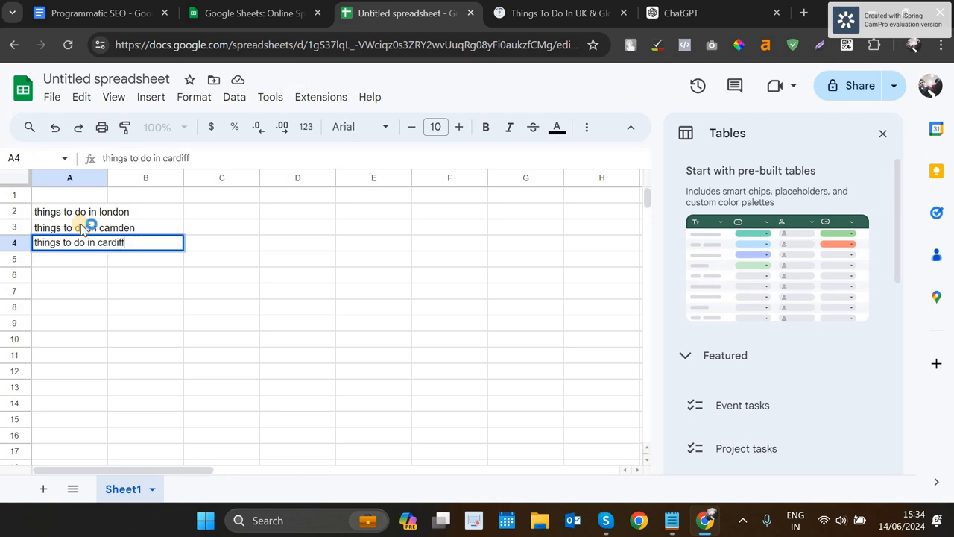
{"action": "key", "text": "Return"}
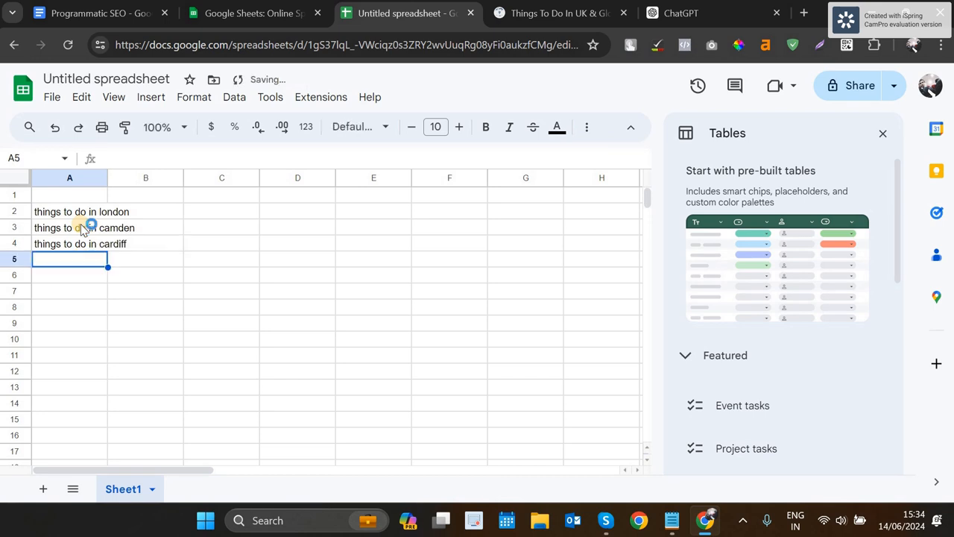
{"action": "double_click", "coordinate": [108, 178]}
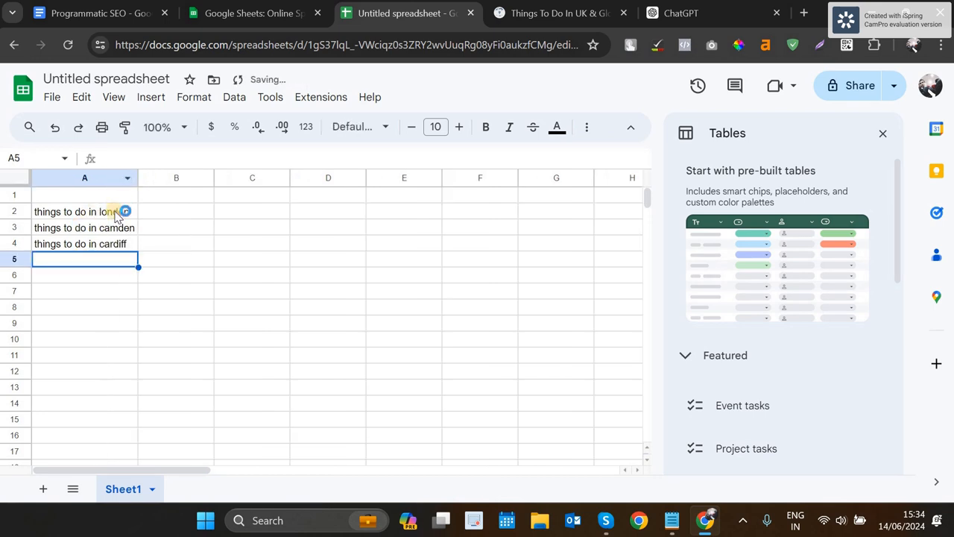
Examine the keyword phrases in column A, comparing their shared wording with the place name that varies
{"action": "left_click", "coordinate": [131, 250]}
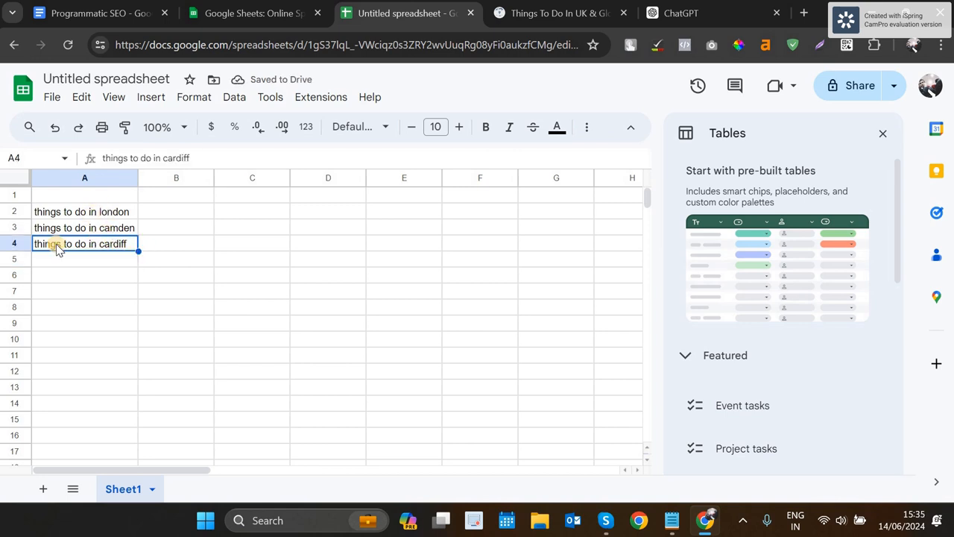
{"action": "left_click", "coordinate": [105, 211]}
{"action": "triple_click", "coordinate": [106, 212]}
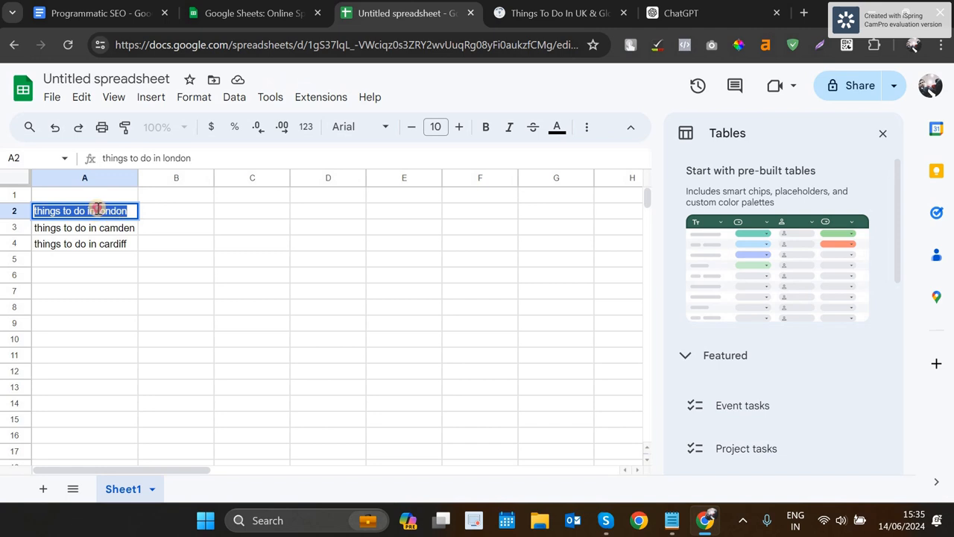
{"action": "left_click", "coordinate": [95, 209]}
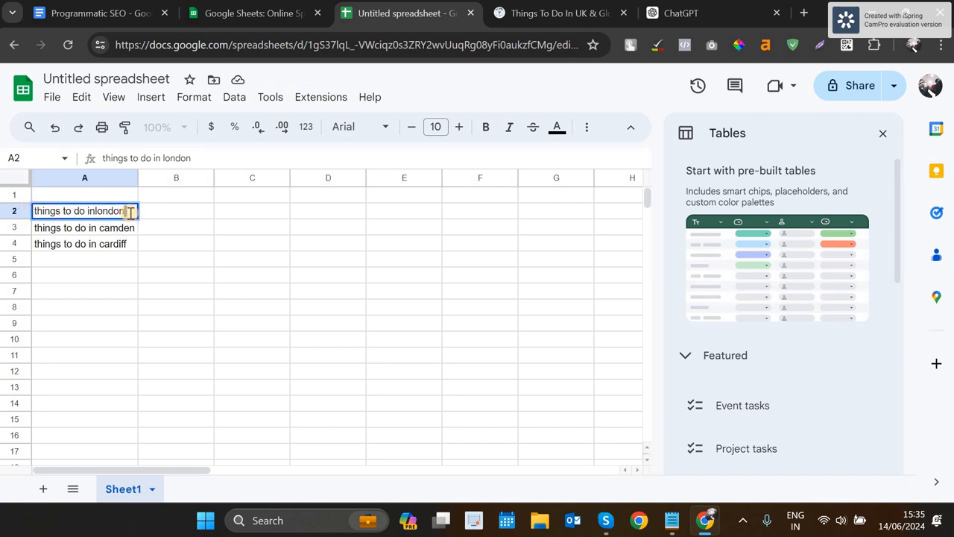
{"action": "key", "text": "ctrl+a"}
{"action": "left_click", "coordinate": [170, 209]}
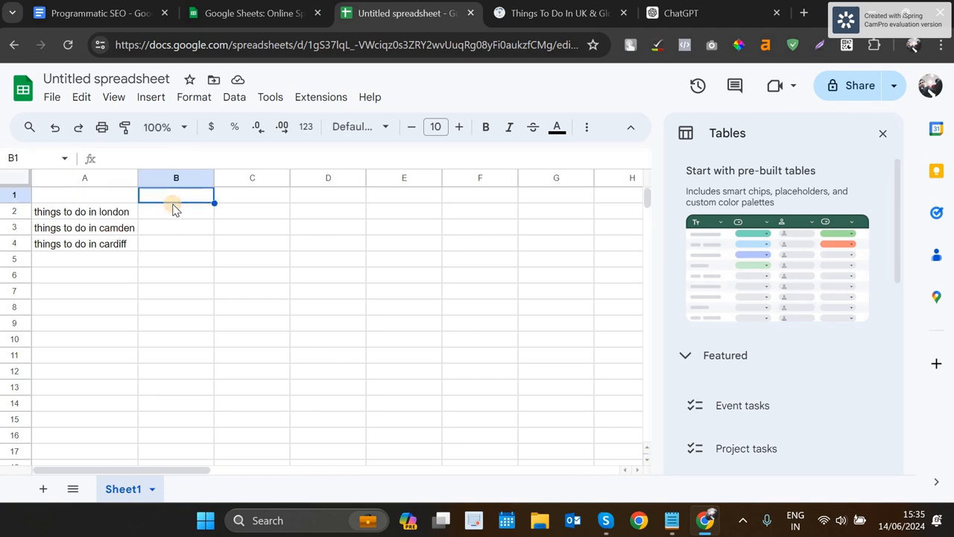
{"action": "left_click", "coordinate": [103, 215]}
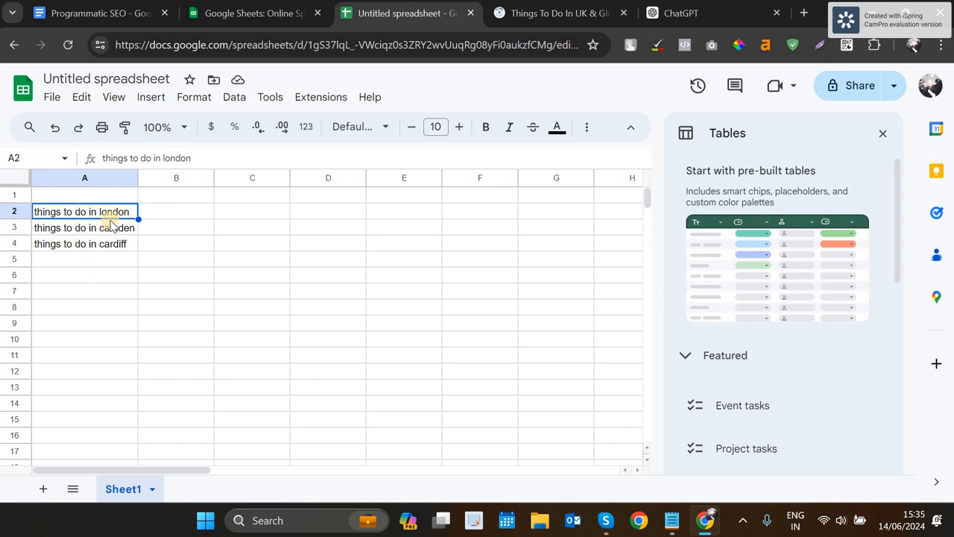
{"action": "left_click", "coordinate": [198, 221]}
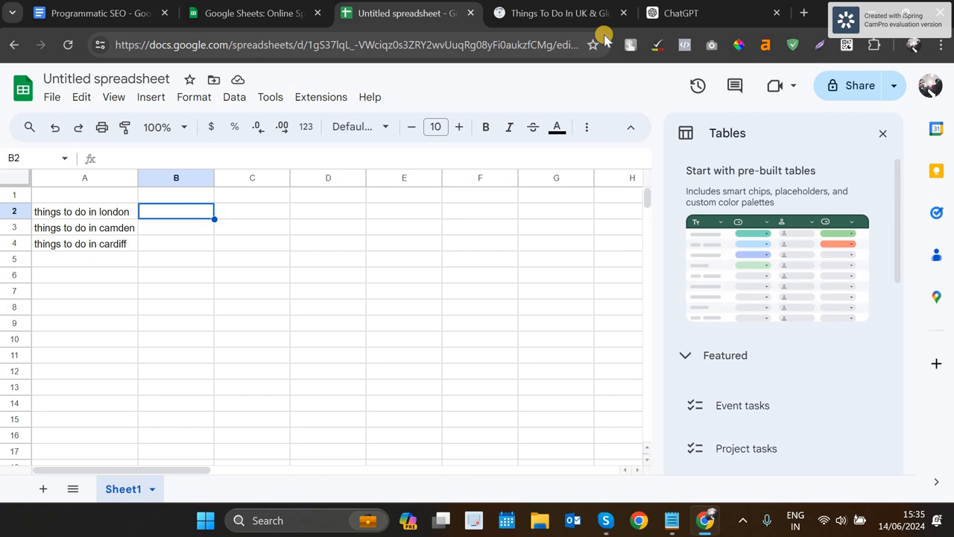
Return to the Best Things To Do site by way of the outline document and look over its home page posts again
{"action": "left_click", "coordinate": [92, 15]}
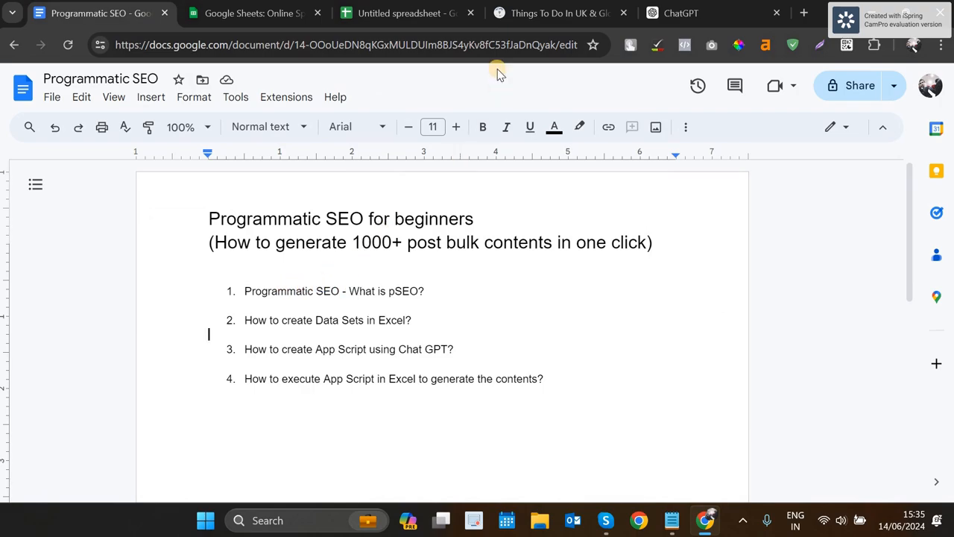
{"action": "left_click", "coordinate": [537, 17]}
{"action": "scroll", "coordinate": [369, 363], "scroll_direction": "down", "scroll_amount": 10}
{"action": "scroll", "coordinate": [369, 363], "scroll_direction": "up", "scroll_amount": 15}
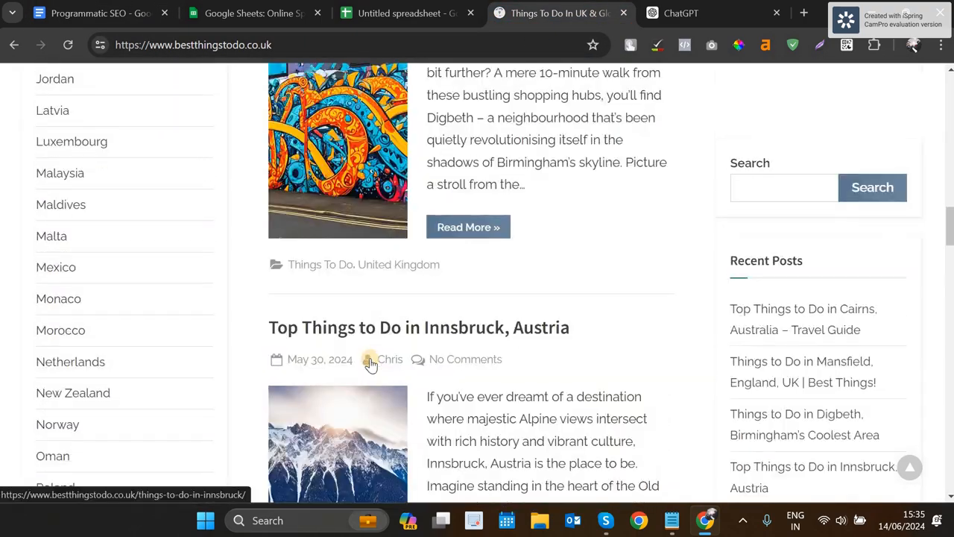
{"action": "scroll", "coordinate": [373, 366], "scroll_direction": "down", "scroll_amount": 5}
{"action": "scroll", "coordinate": [372, 366], "scroll_direction": "up", "scroll_amount": 10}
{"action": "scroll", "coordinate": [428, 273], "scroll_direction": "down", "scroll_amount": 3}
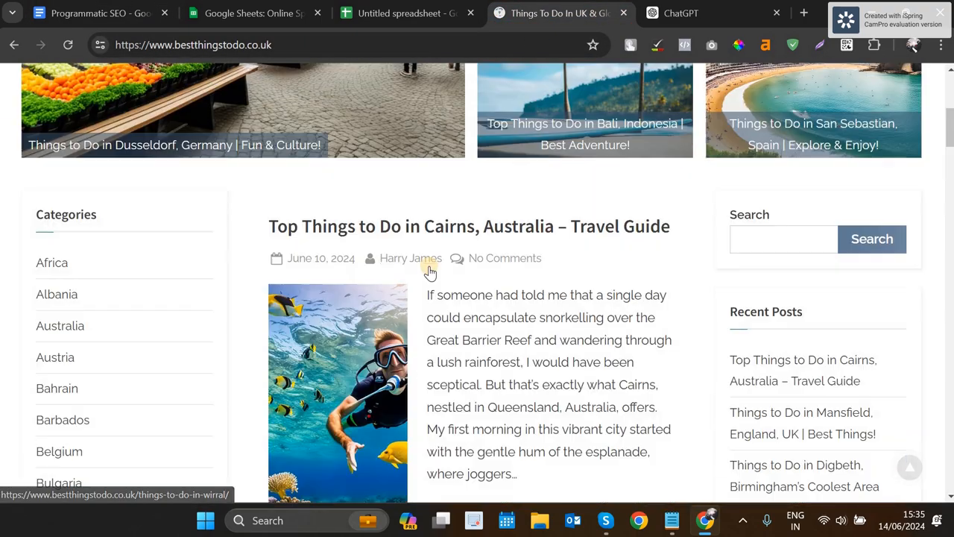
Skim the posts on the travel site's home page and close the Google Sheets introduction page
{"action": "scroll", "coordinate": [554, 245], "scroll_direction": "down", "scroll_amount": 8}
{"action": "scroll", "coordinate": [554, 246], "scroll_direction": "up", "scroll_amount": 9}
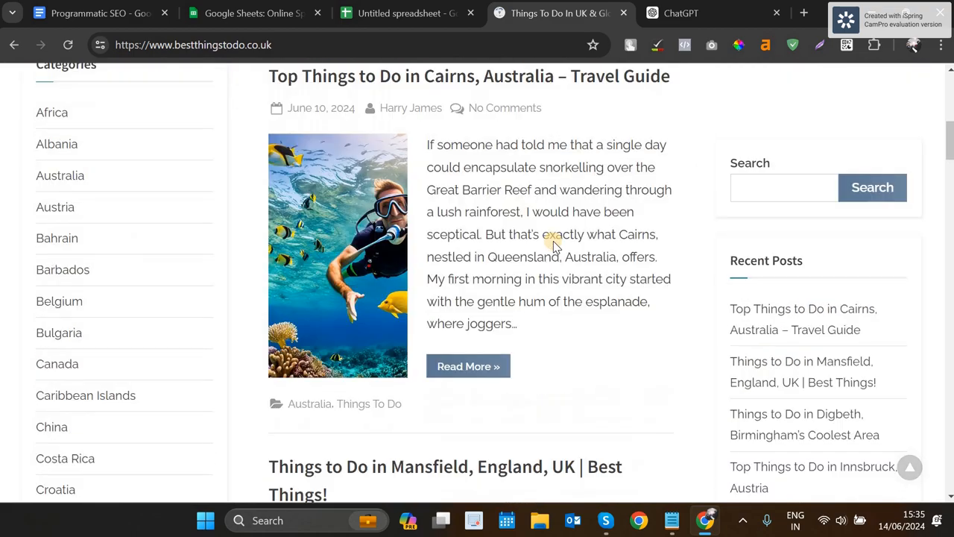
{"action": "scroll", "coordinate": [213, 179], "scroll_direction": "up", "scroll_amount": 4}
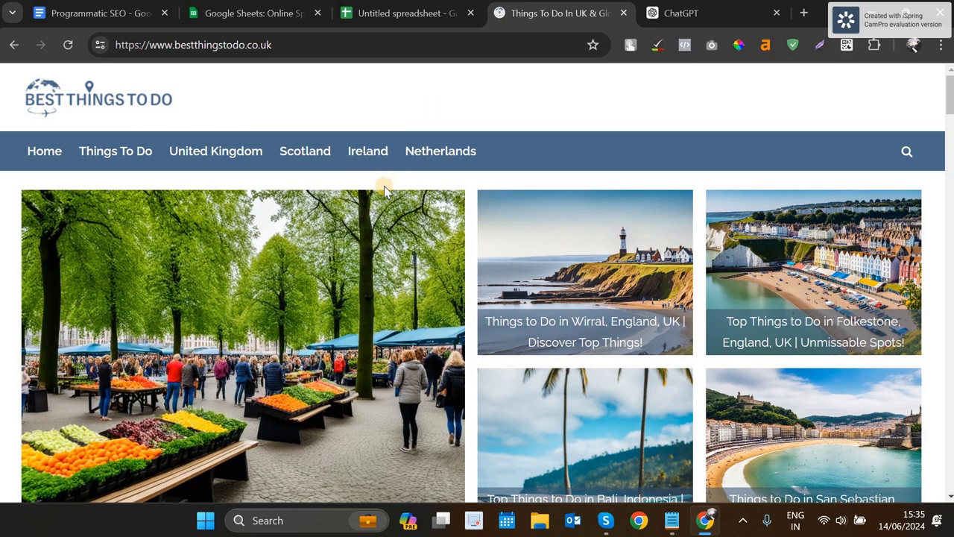
{"action": "left_click", "coordinate": [300, 17]}
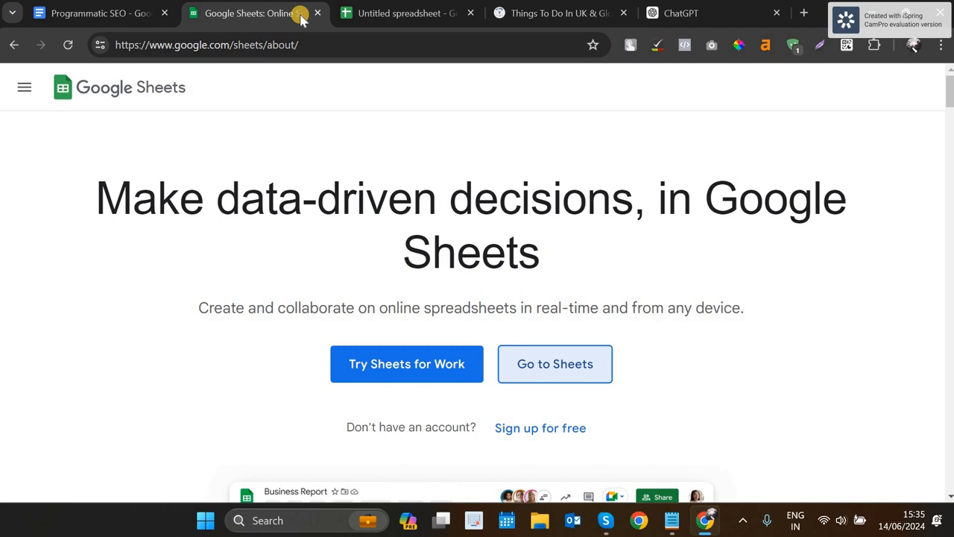
{"action": "left_click", "coordinate": [317, 13]}
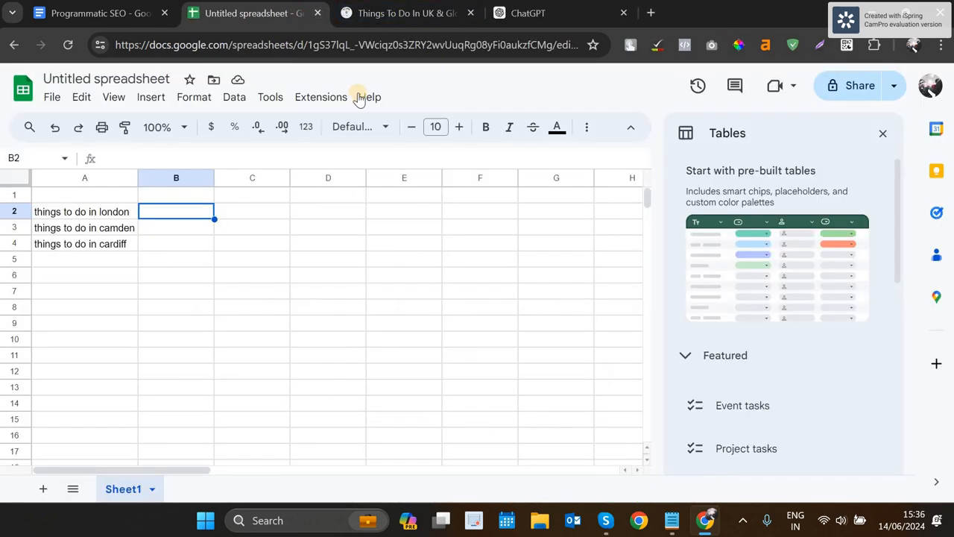
Revisit the Programmatic SEO outline document and the Best Things To Do home page
{"action": "left_click", "coordinate": [399, 9]}
{"action": "left_click", "coordinate": [97, 13]}
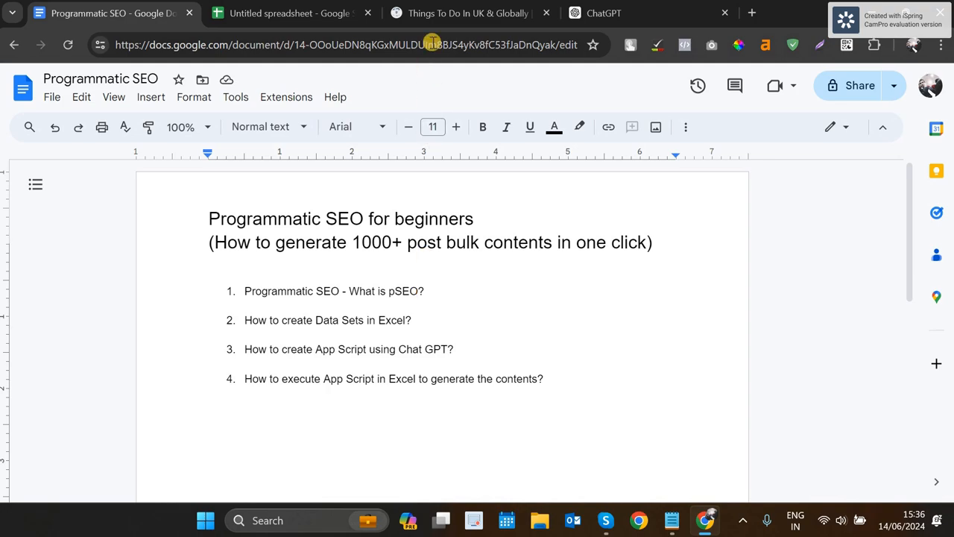
{"action": "left_click", "coordinate": [443, 17]}
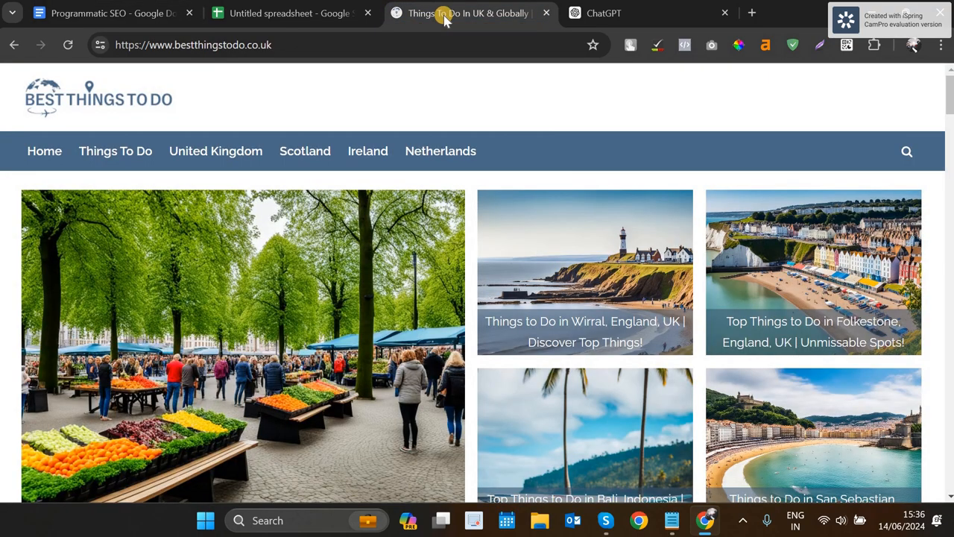
{"action": "scroll", "coordinate": [229, 108], "scroll_direction": "down", "scroll_amount": 4}
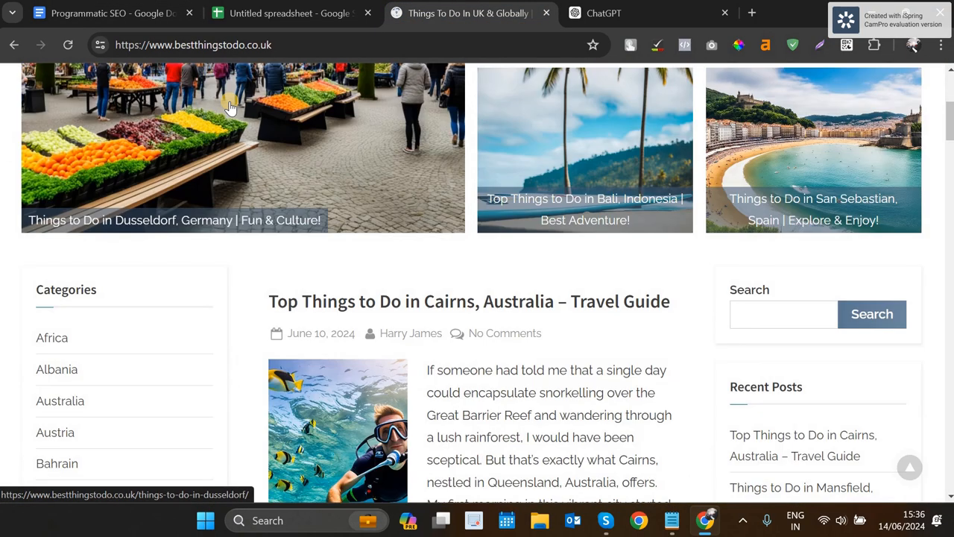
Return to the spreadsheet, dismiss the pre-built tables suggestions, and clear the keyword phrases from A2:A5
{"action": "left_click", "coordinate": [273, 17]}
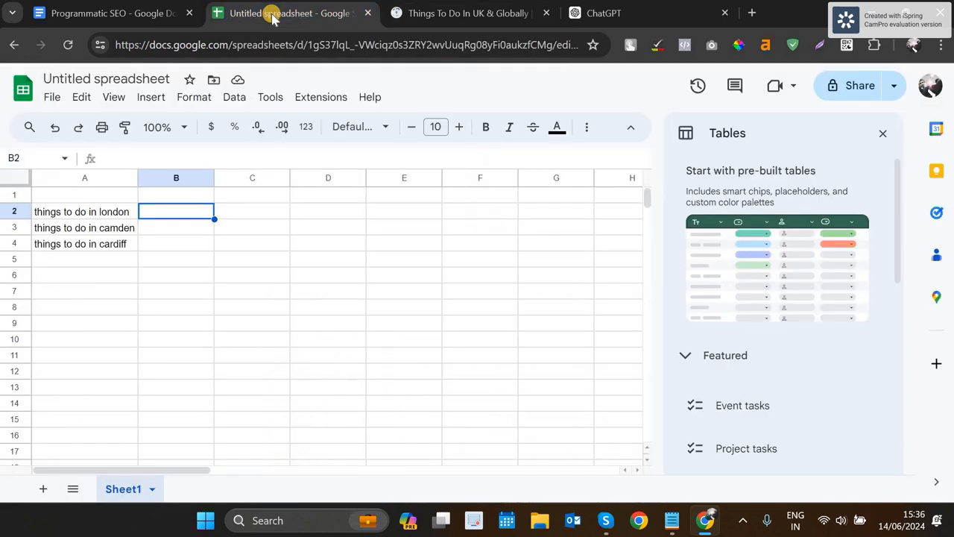
{"action": "left_click", "coordinate": [882, 136]}
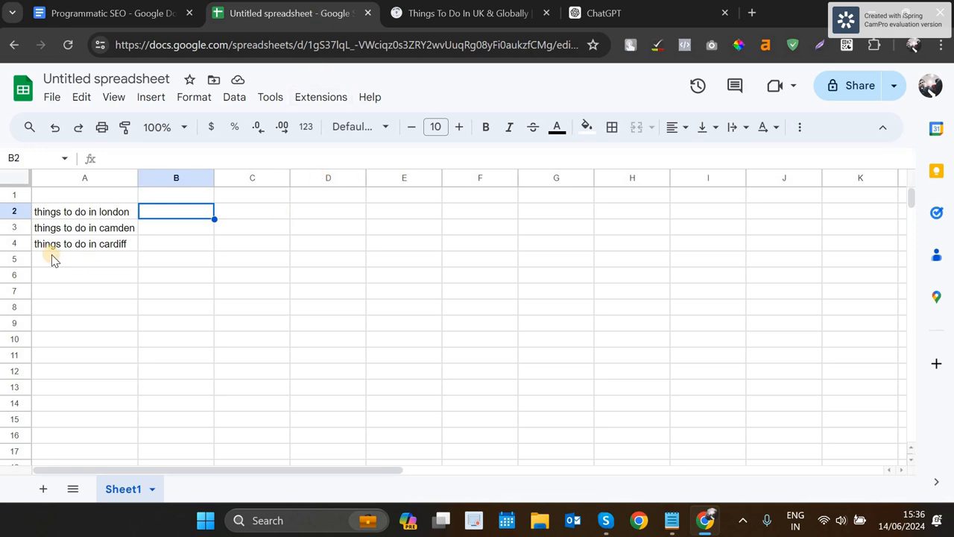
{"action": "left_click", "coordinate": [115, 259]}
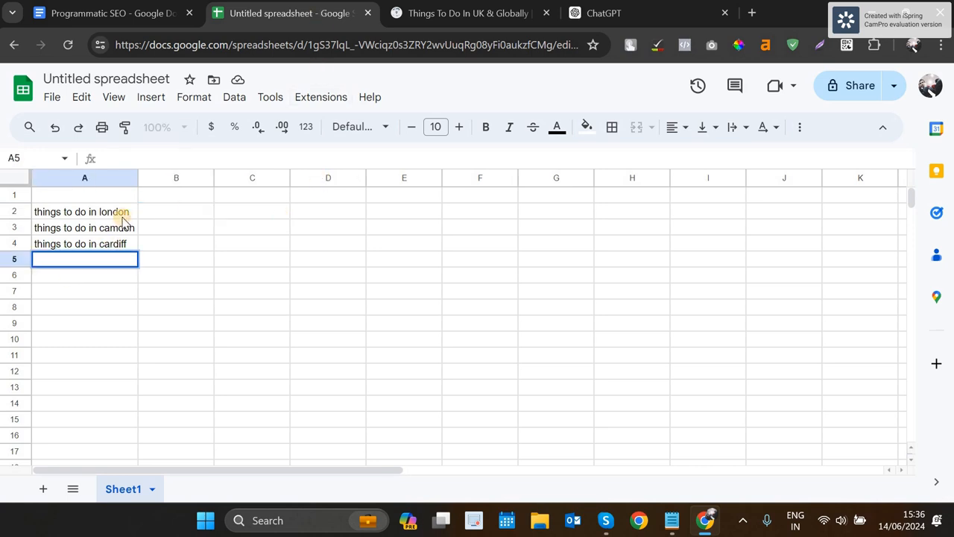
{"action": "left_click", "coordinate": [103, 213]}
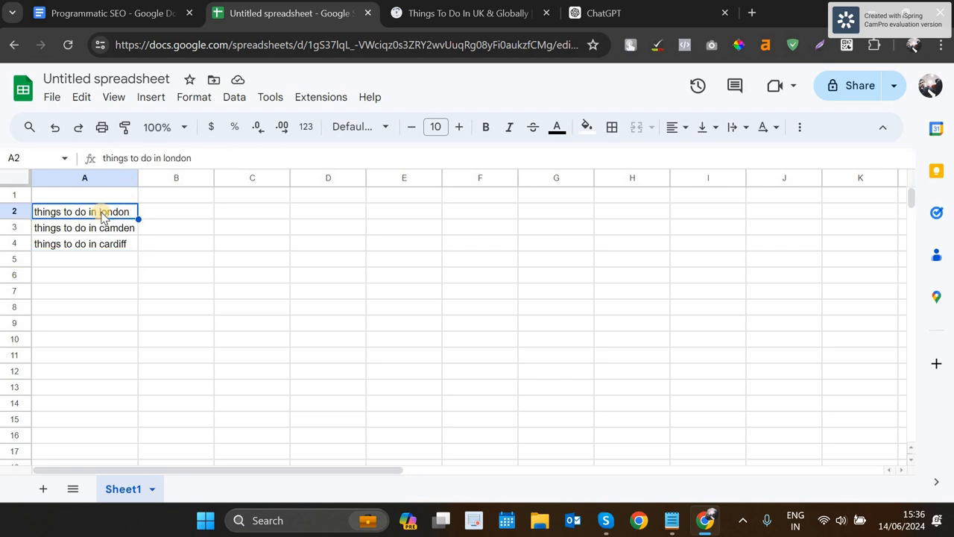
{"action": "key", "text": "shift+Down"}
{"action": "key", "text": "shift+Down"}
{"action": "key", "text": "shift+Down"}
{"action": "key", "text": "Delete"}
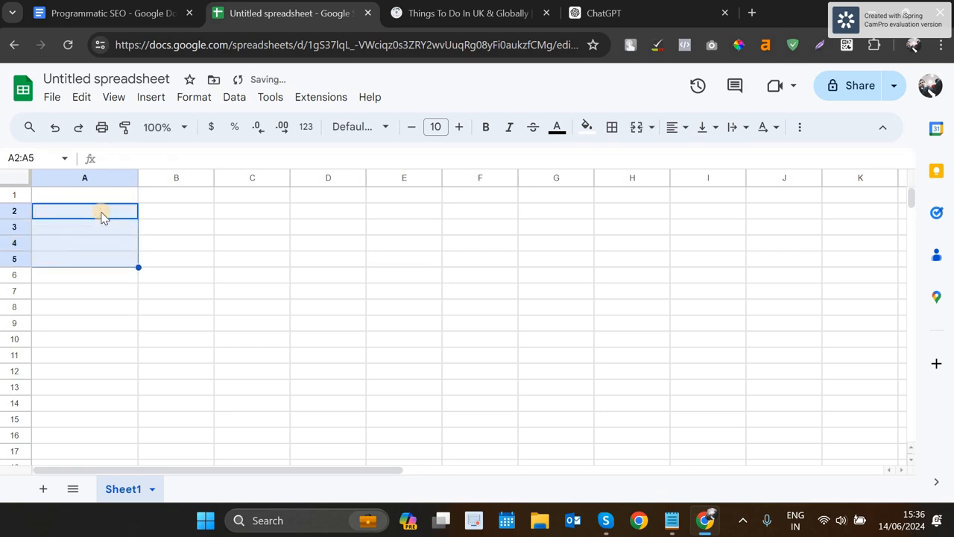
Enter "how much does it cost to live in London?" in A2 and fit column A to its contents
{"action": "left_click", "coordinate": [103, 215]}
{"action": "type", "text": "how much does"}
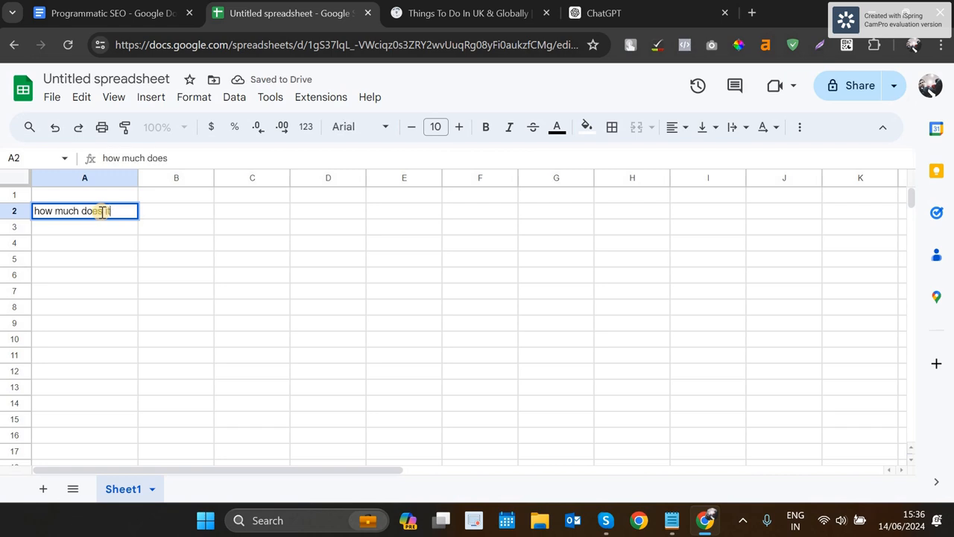
{"action": "type", "text": " it cosr t"}
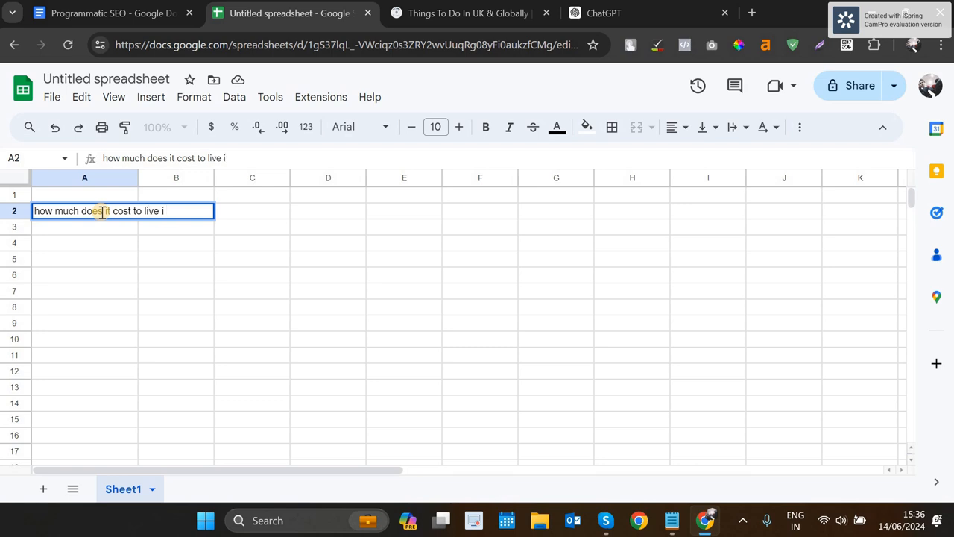
{"action": "type", "text": "o live in London?"}
{"action": "left_click", "coordinate": [133, 261]}
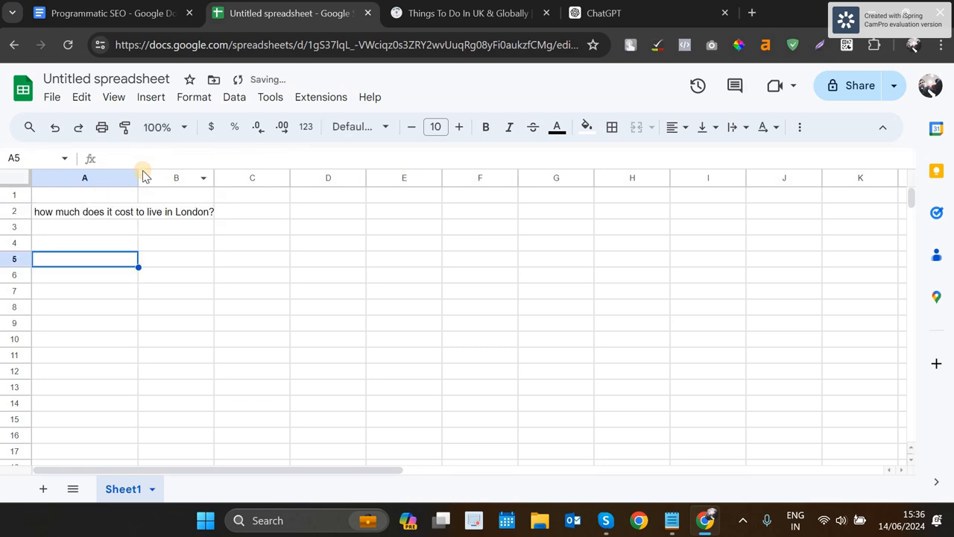
{"action": "left_click", "coordinate": [141, 178]}
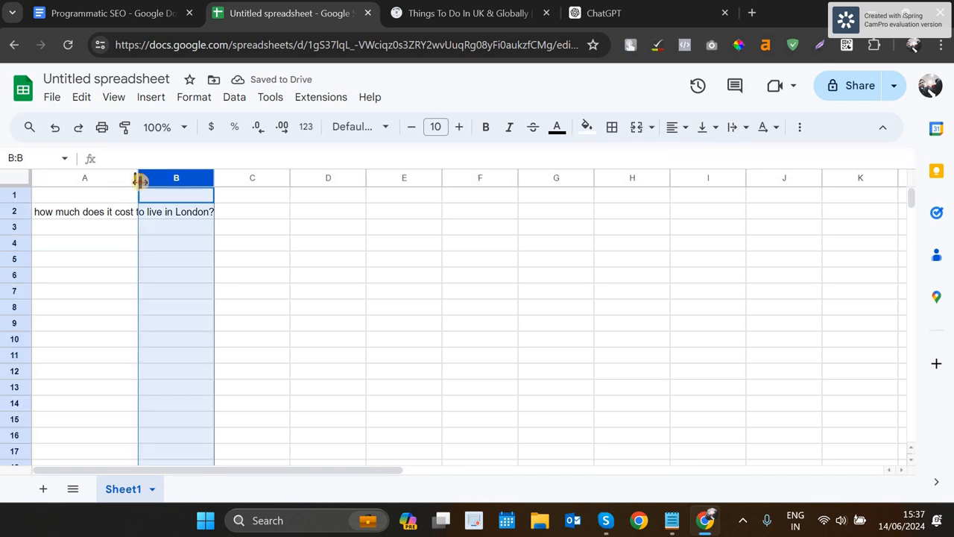
{"action": "double_click", "coordinate": [140, 180]}
Fill A3 with the same question, "how much does it cost to live in London?"
{"action": "left_click", "coordinate": [153, 228]}
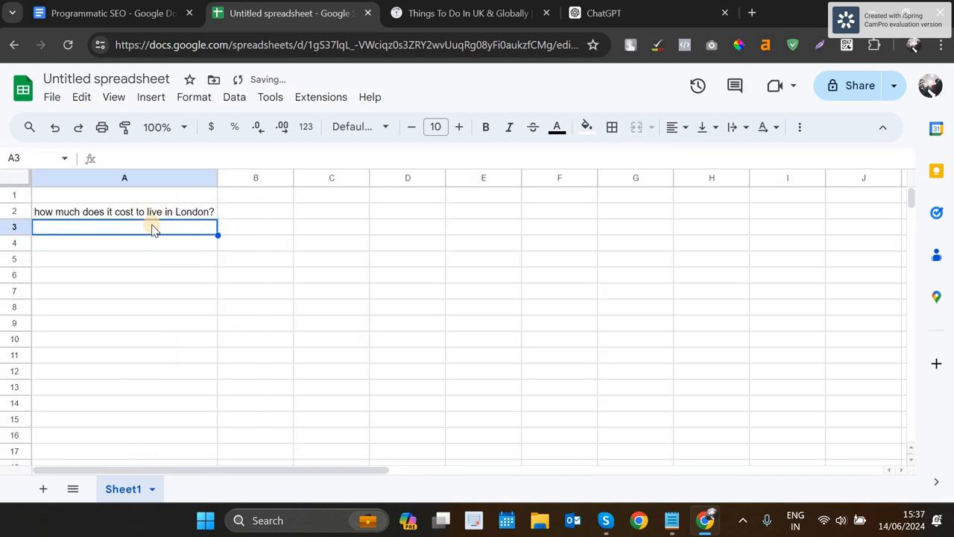
{"action": "type", "text": "how mych"}
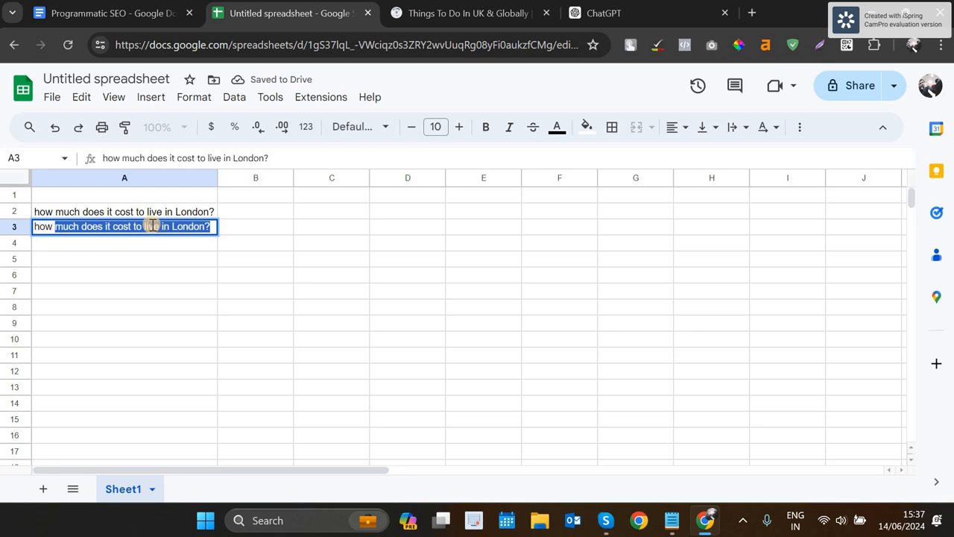
{"action": "key", "text": "BackSpace"}
{"action": "key", "text": "BackSpace"}
{"action": "type", "text": "y"}
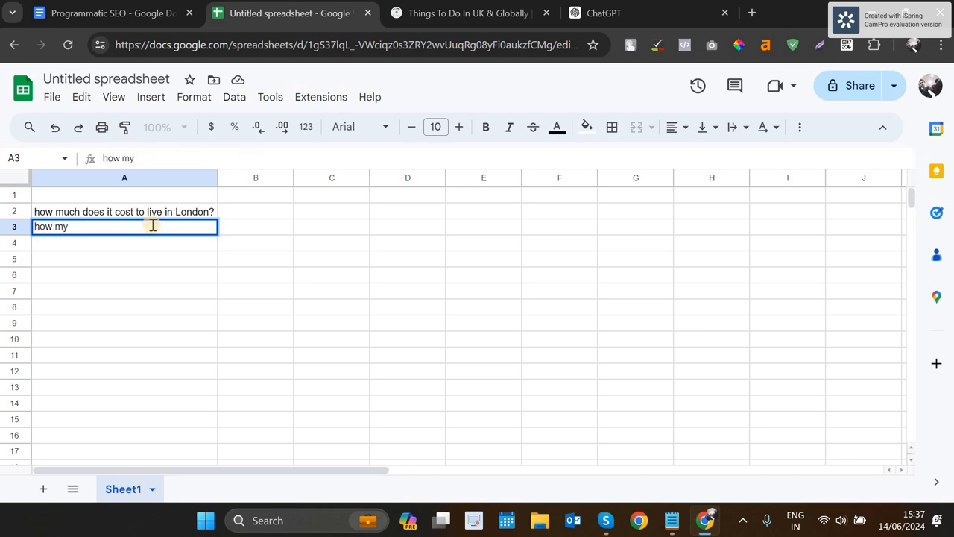
{"action": "key", "text": "BackSpace"}
{"action": "type", "text": "uch"}
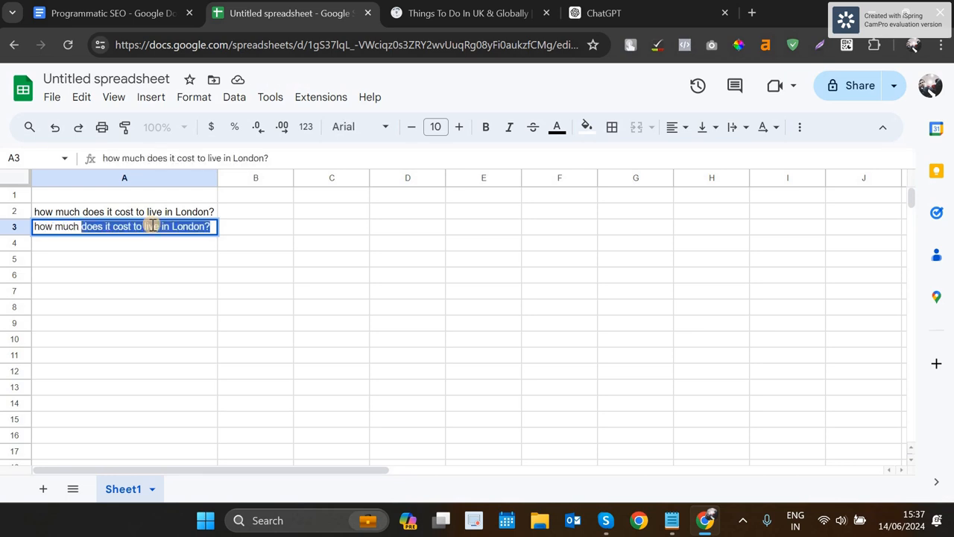
{"action": "type", "text": " doest"}
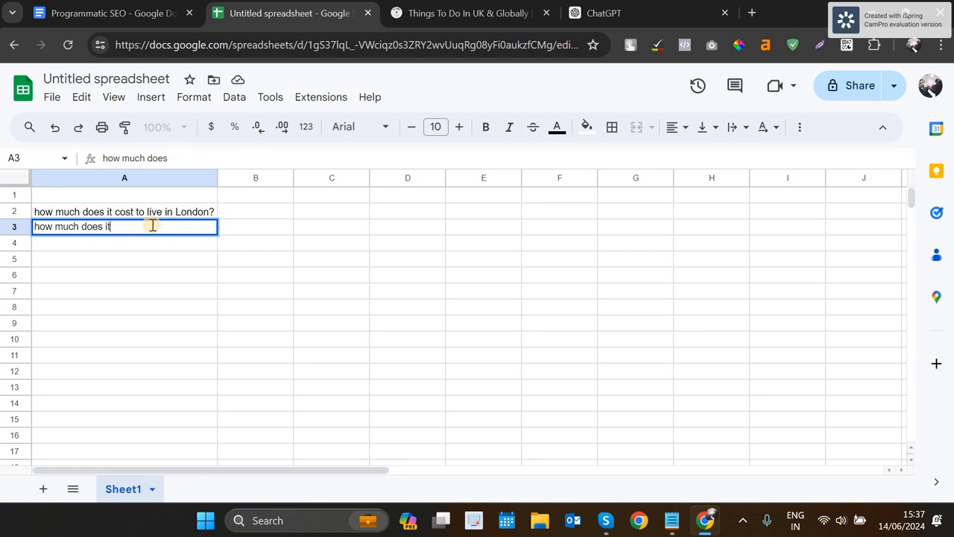
{"action": "key", "text": "Tab"}
Replace the city in the A3 question with "Manchester?" and widen column A to fit the longer text
{"action": "left_click", "coordinate": [214, 230]}
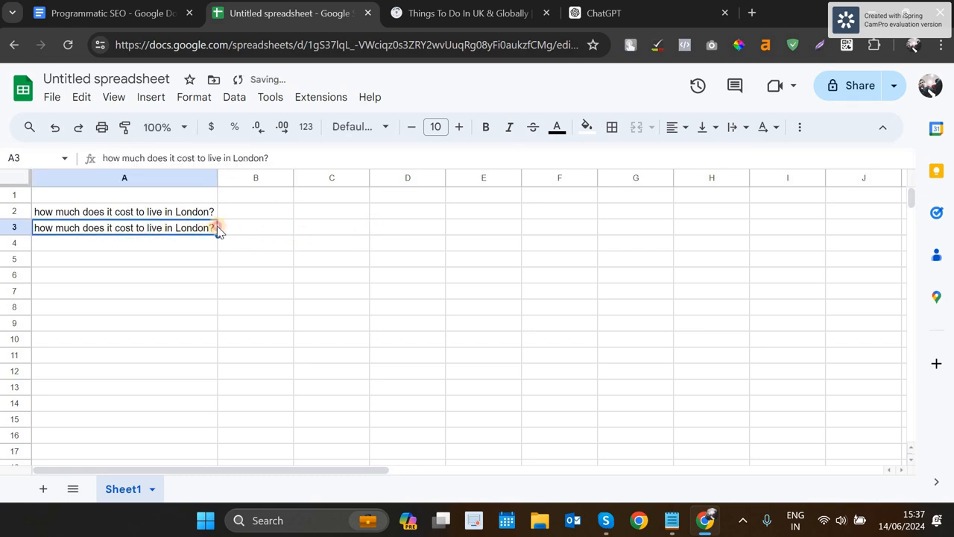
{"action": "double_click", "coordinate": [216, 228]}
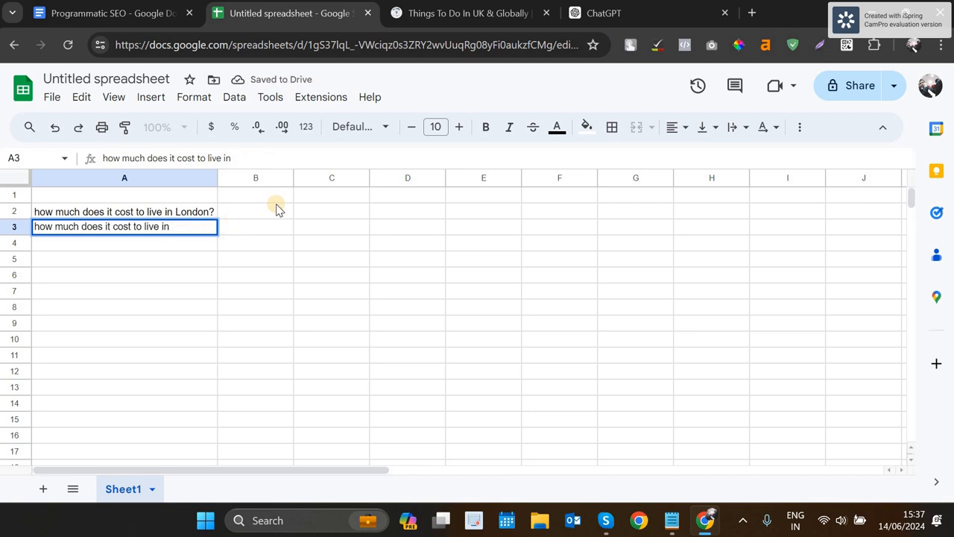
{"action": "type", "text": "Manchester?"}
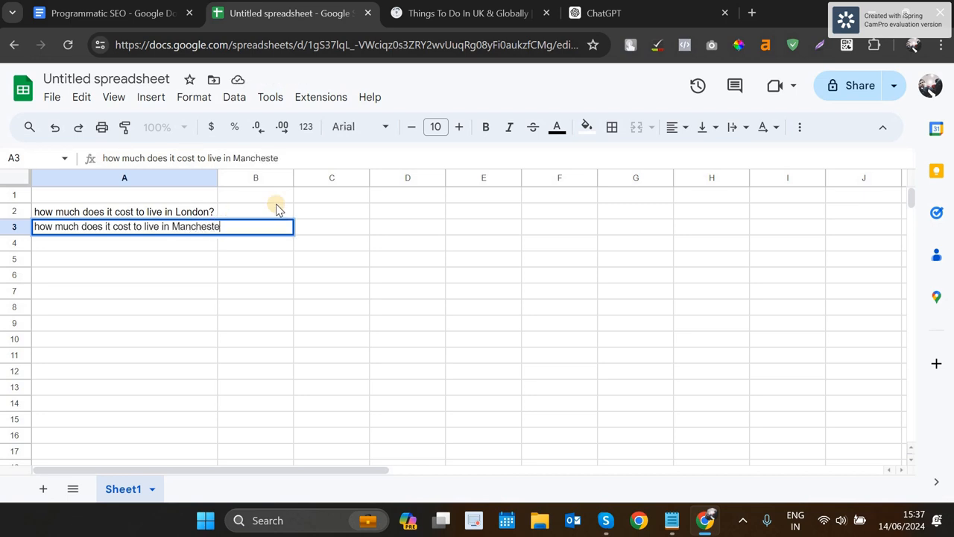
{"action": "left_click", "coordinate": [183, 244]}
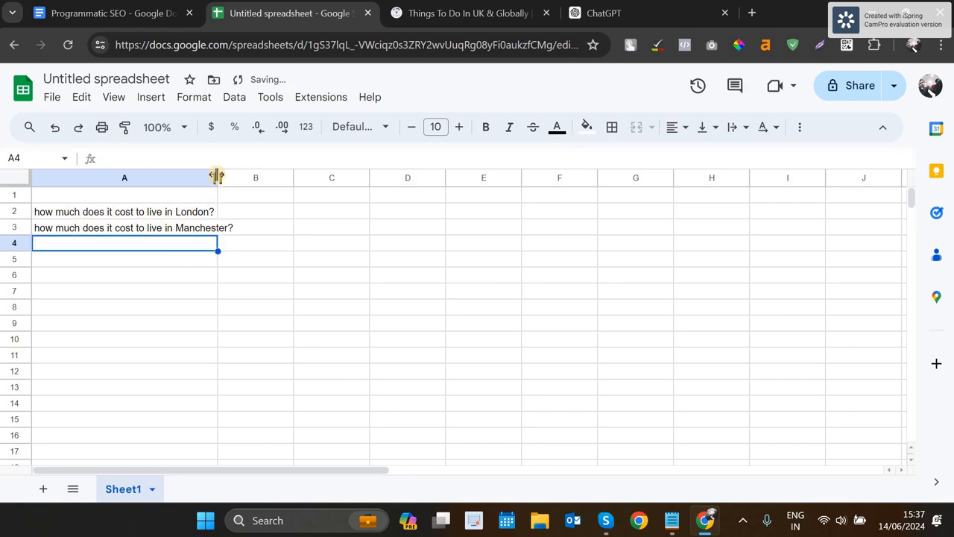
{"action": "left_click_drag", "start_coordinate": [216, 191], "coordinate": [236, 191]}
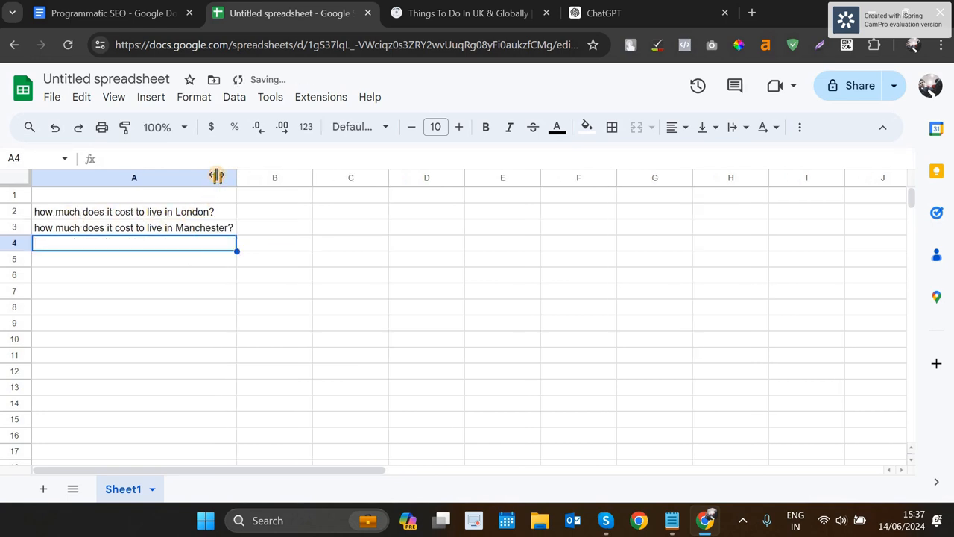
{"action": "left_click", "coordinate": [154, 212]}
{"action": "left_click", "coordinate": [155, 231]}
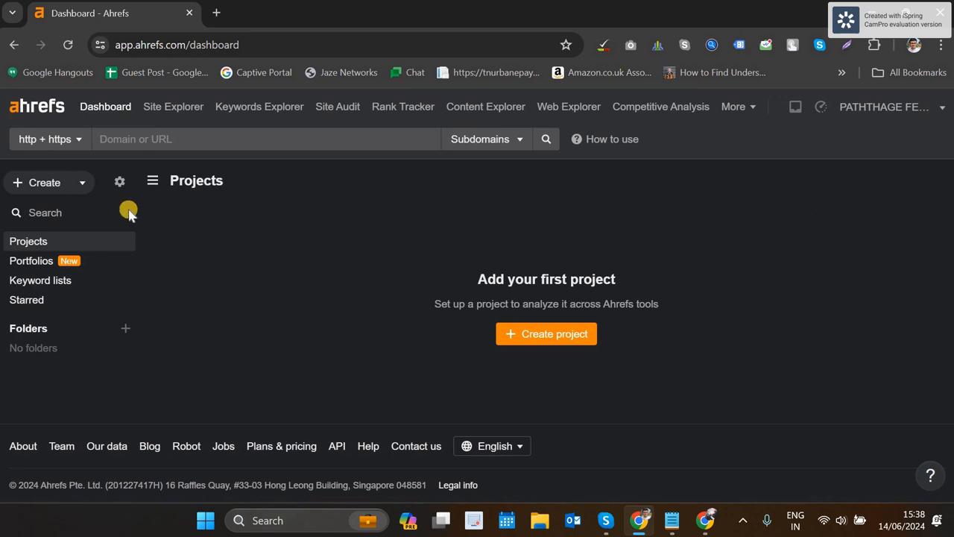
Look up "how much does it cost" in Ahrefs Keywords Explorer and examine its keyword ideas
{"action": "left_click", "coordinate": [281, 110]}
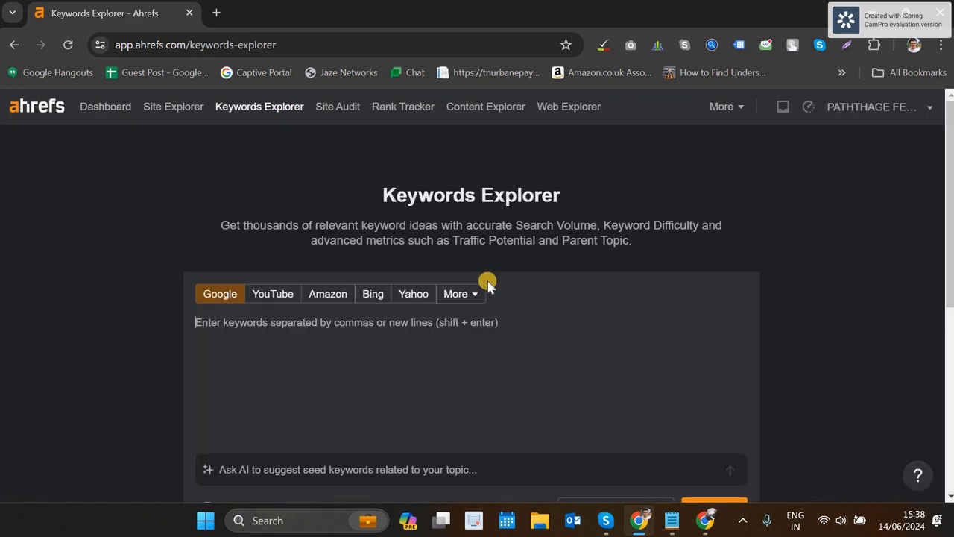
{"action": "type", "text": "how much does it cost"}
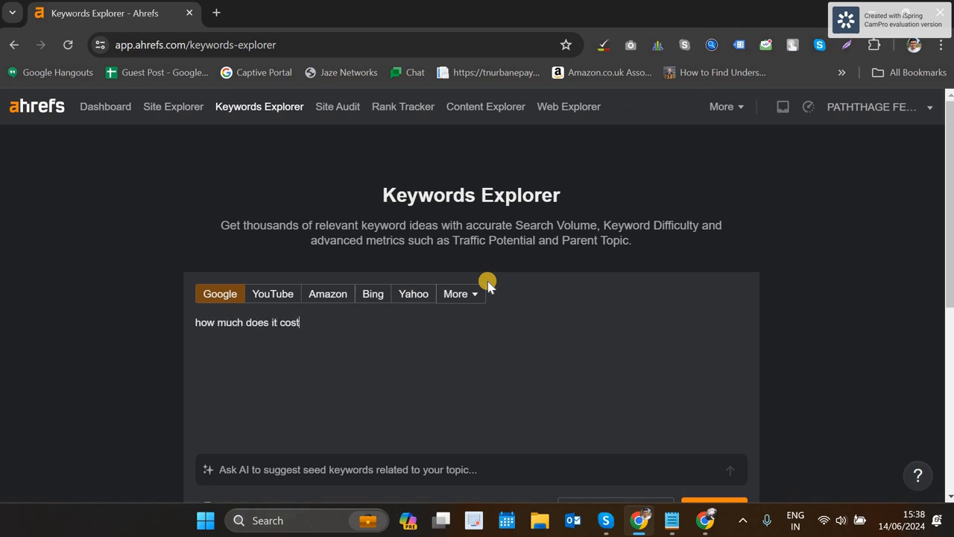
{"action": "key", "text": "Return"}
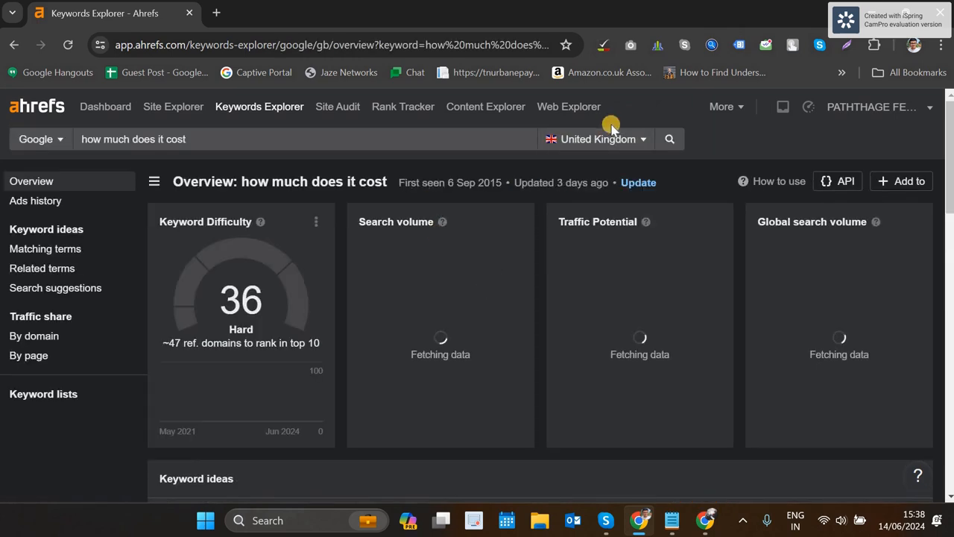
{"action": "scroll", "coordinate": [600, 152], "scroll_direction": "down", "scroll_amount": 4}
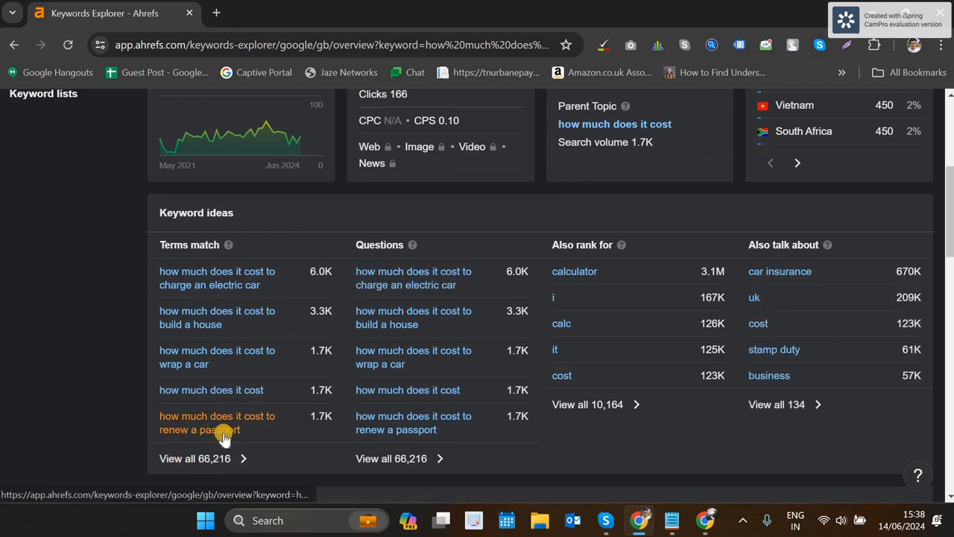
Extend the keyword search to "how much does it cost to live in" and review its metrics and matching terms
{"action": "scroll", "coordinate": [224, 426], "scroll_direction": "up", "scroll_amount": 4}
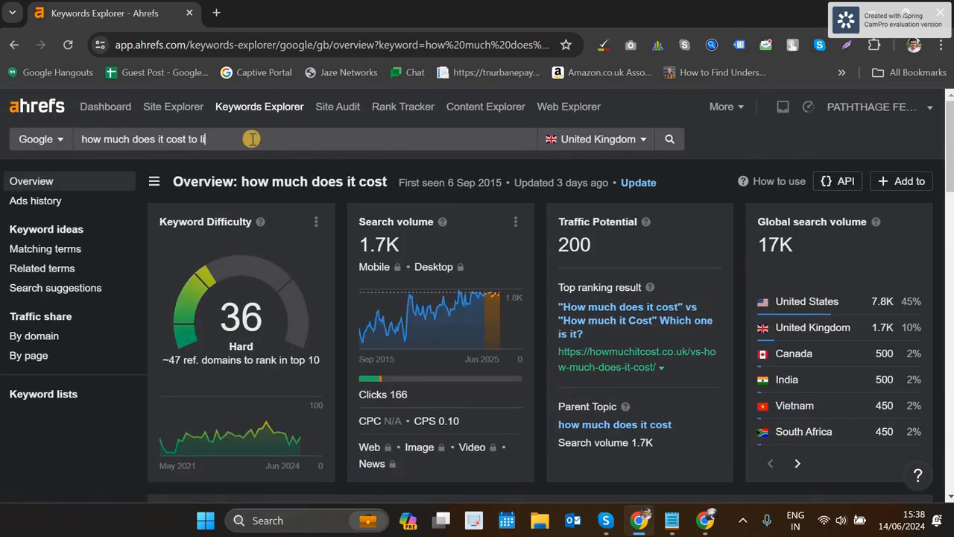
{"action": "key", "text": "Return"}
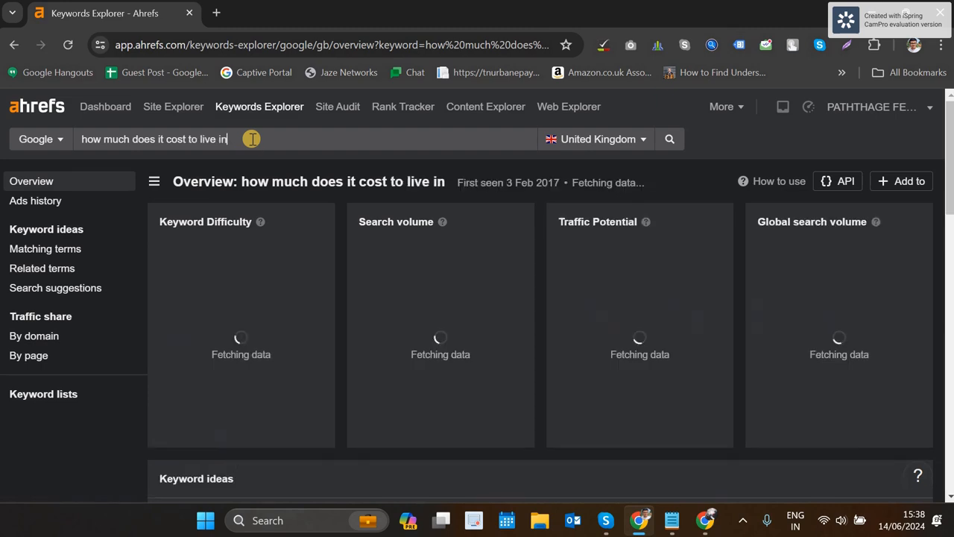
{"action": "scroll", "coordinate": [252, 141], "scroll_direction": "down", "scroll_amount": 3}
{"action": "scroll", "coordinate": [255, 149], "scroll_direction": "up", "scroll_amount": 3}
{"action": "scroll", "coordinate": [257, 155], "scroll_direction": "down", "scroll_amount": 4}
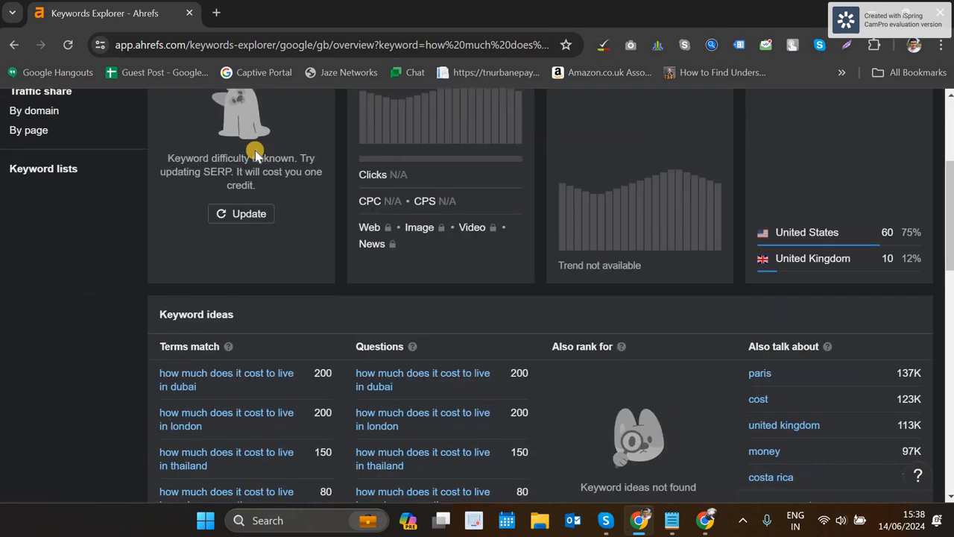
{"action": "scroll", "coordinate": [256, 155], "scroll_direction": "up", "scroll_amount": 3}
{"action": "scroll", "coordinate": [255, 153], "scroll_direction": "up", "scroll_amount": 1}
{"action": "triple_click", "coordinate": [261, 143]}
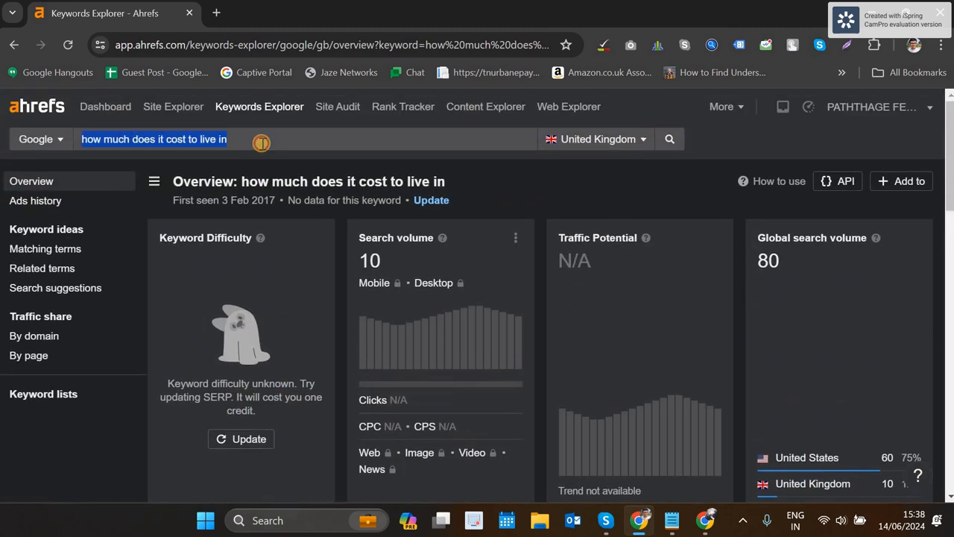
Look up "cost to live" in the United Kingdom keyword database and review its metrics and keyword ideas
{"action": "type", "text": "cost to live"}
{"action": "key", "text": "Return"}
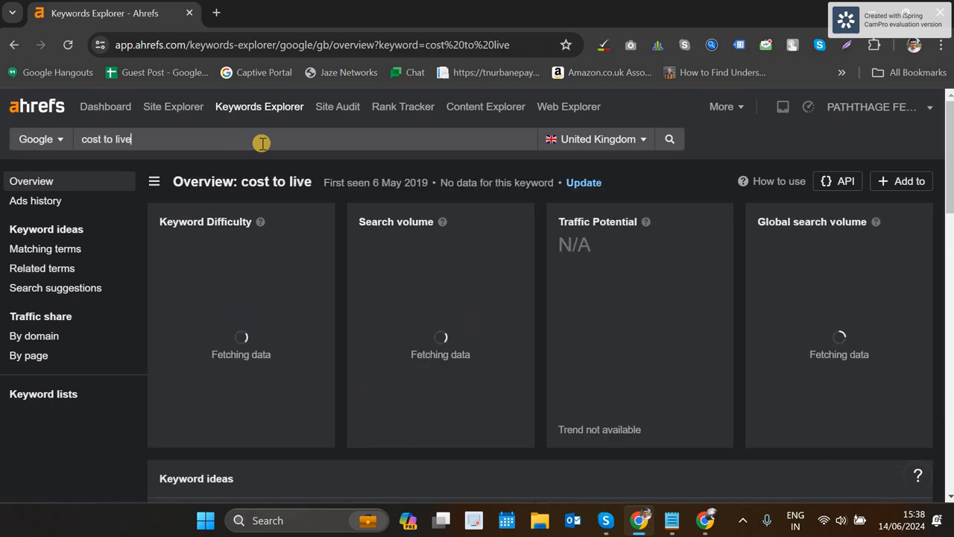
{"action": "scroll", "coordinate": [262, 143], "scroll_direction": "down", "scroll_amount": 3}
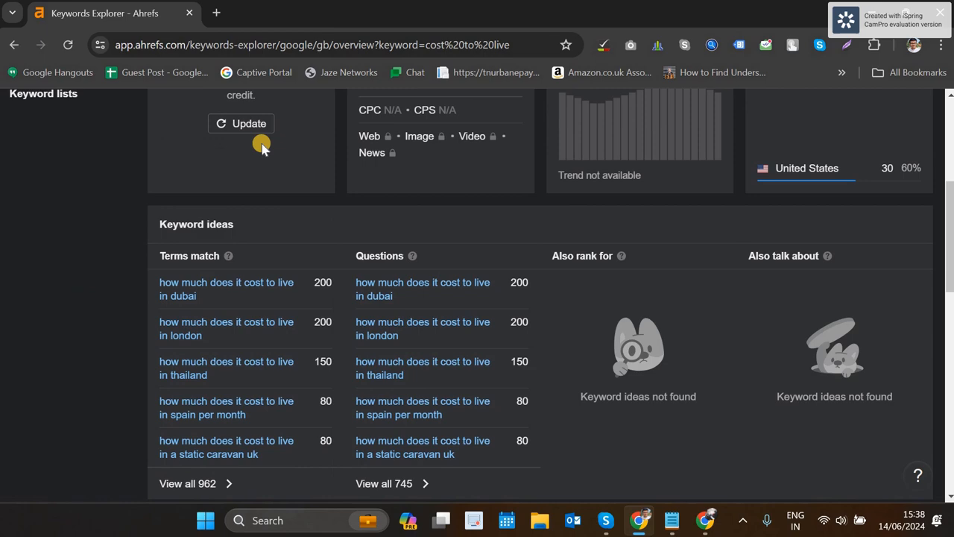
{"action": "scroll", "coordinate": [260, 143], "scroll_direction": "down", "scroll_amount": 4}
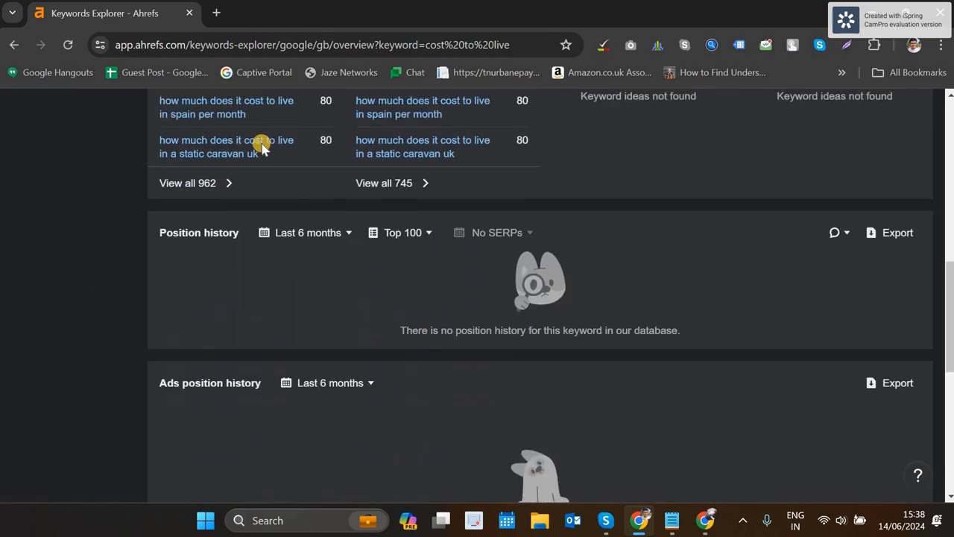
{"action": "scroll", "coordinate": [253, 171], "scroll_direction": "up", "scroll_amount": 7}
Search again for "how much does it cost" and open the full list of its matching terms
{"action": "key", "text": "ctrl+a"}
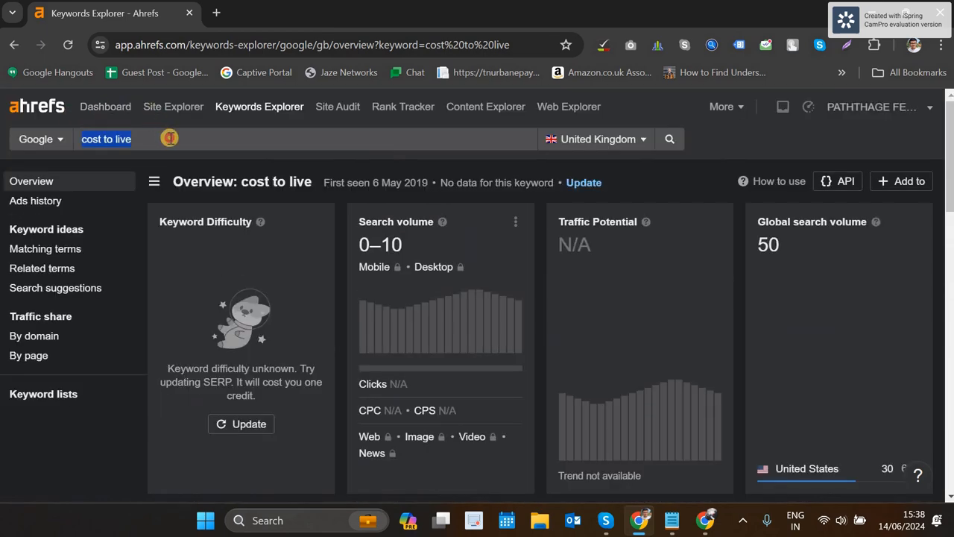
{"action": "type", "text": "how much d"}
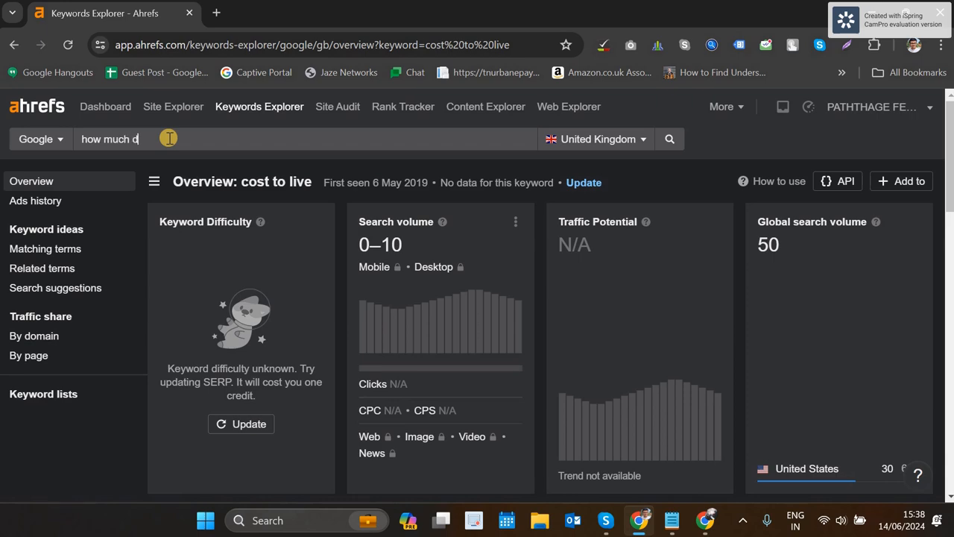
{"action": "type", "text": "oes it cost"}
{"action": "key", "text": "Return"}
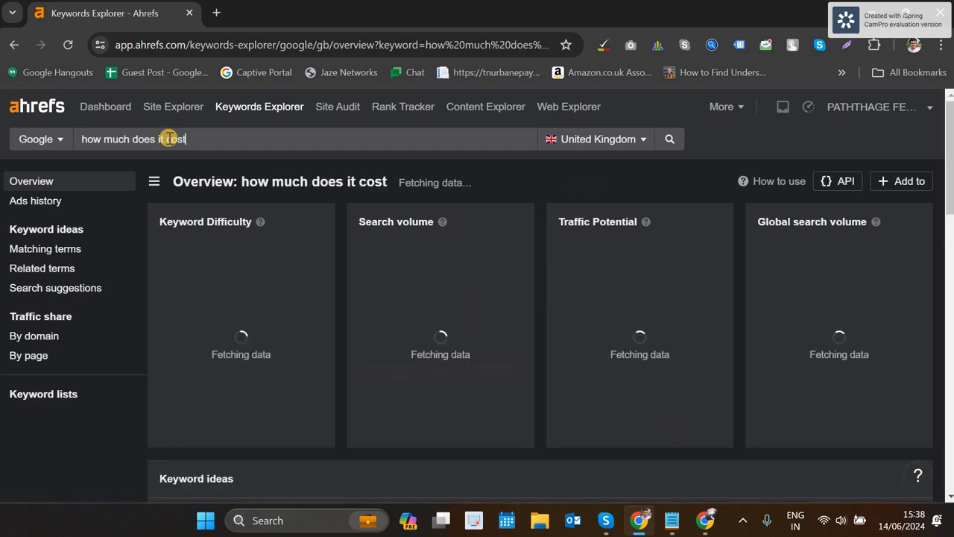
{"action": "scroll", "coordinate": [265, 255], "scroll_direction": "down", "scroll_amount": 1}
{"action": "scroll", "coordinate": [266, 255], "scroll_direction": "down", "scroll_amount": 6}
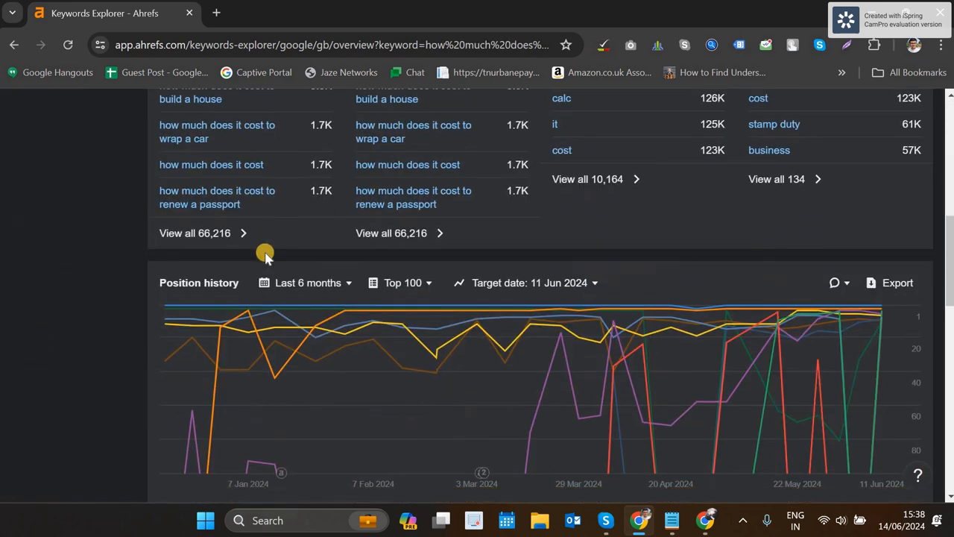
{"action": "scroll", "coordinate": [266, 251], "scroll_direction": "up", "scroll_amount": 1}
{"action": "left_click", "coordinate": [227, 308]}
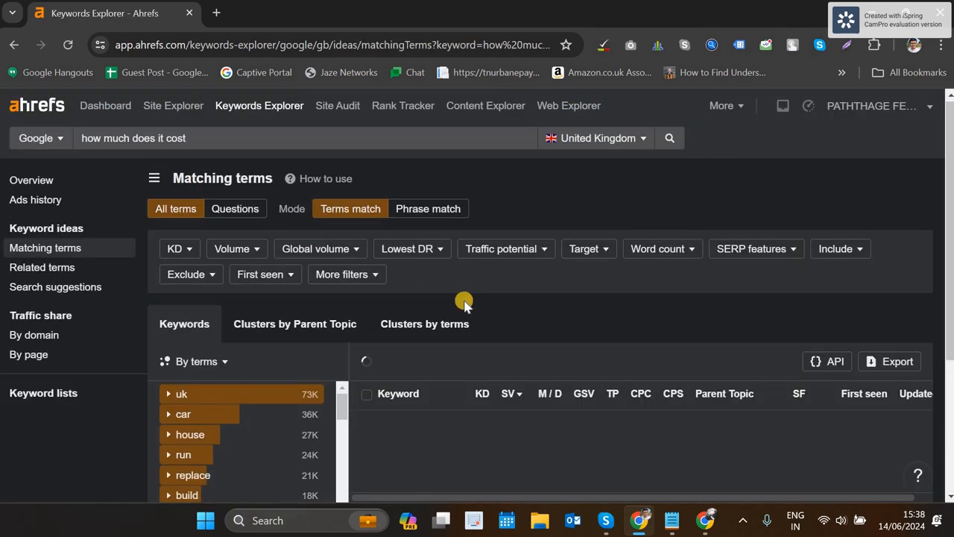
Examine the matching terms for "how much does it cost" for repeatable question patterns and their search volumes
{"action": "scroll", "coordinate": [464, 302], "scroll_direction": "down", "scroll_amount": 3}
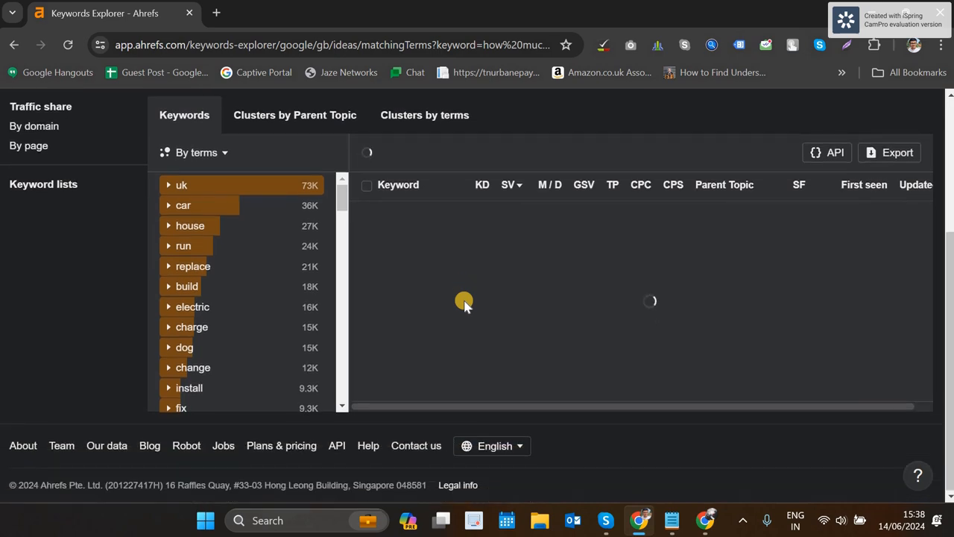
{"action": "scroll", "coordinate": [464, 302], "scroll_direction": "down", "scroll_amount": 3}
{"action": "scroll", "coordinate": [463, 287], "scroll_direction": "down", "scroll_amount": 1}
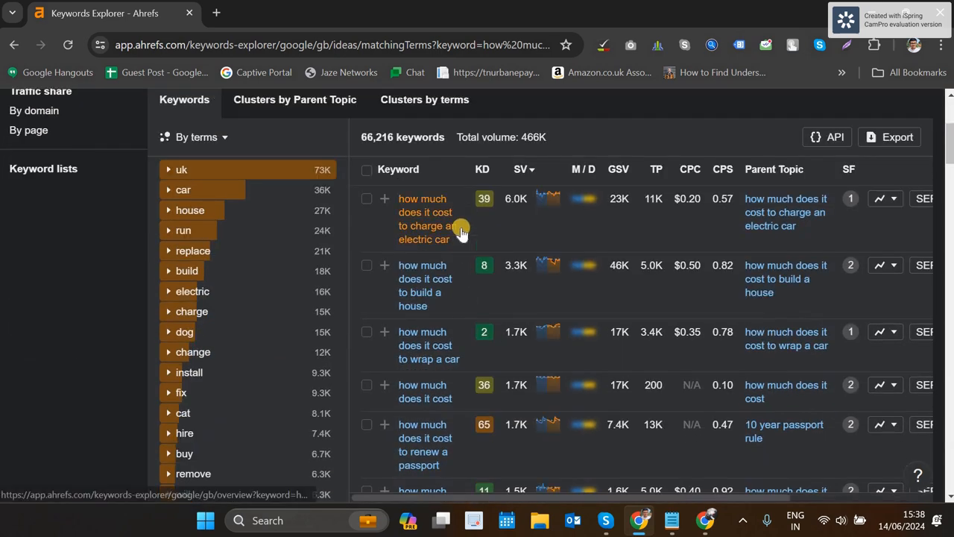
{"action": "scroll", "coordinate": [458, 228], "scroll_direction": "down", "scroll_amount": 2}
{"action": "scroll", "coordinate": [462, 231], "scroll_direction": "down", "scroll_amount": 2}
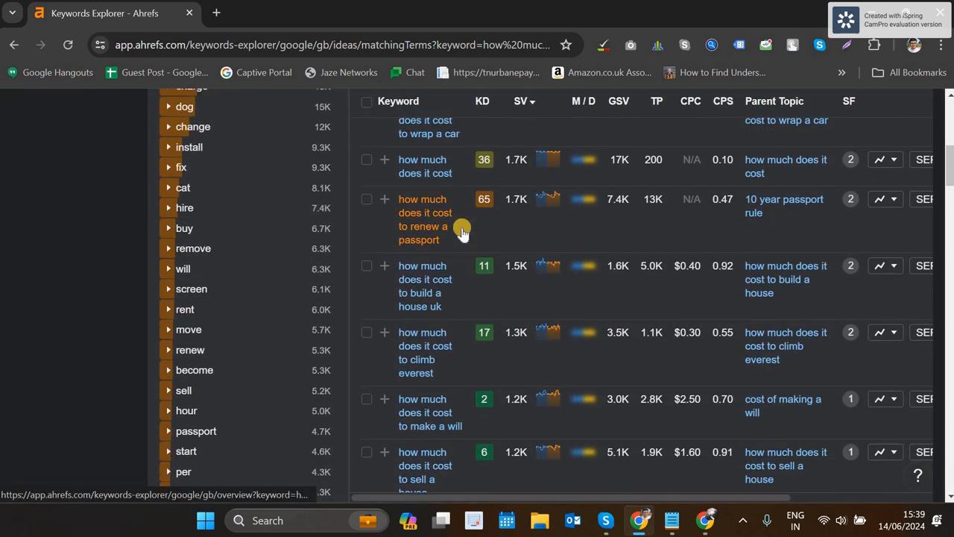
{"action": "scroll", "coordinate": [463, 233], "scroll_direction": "down", "scroll_amount": 2}
{"action": "scroll", "coordinate": [462, 233], "scroll_direction": "down", "scroll_amount": 2}
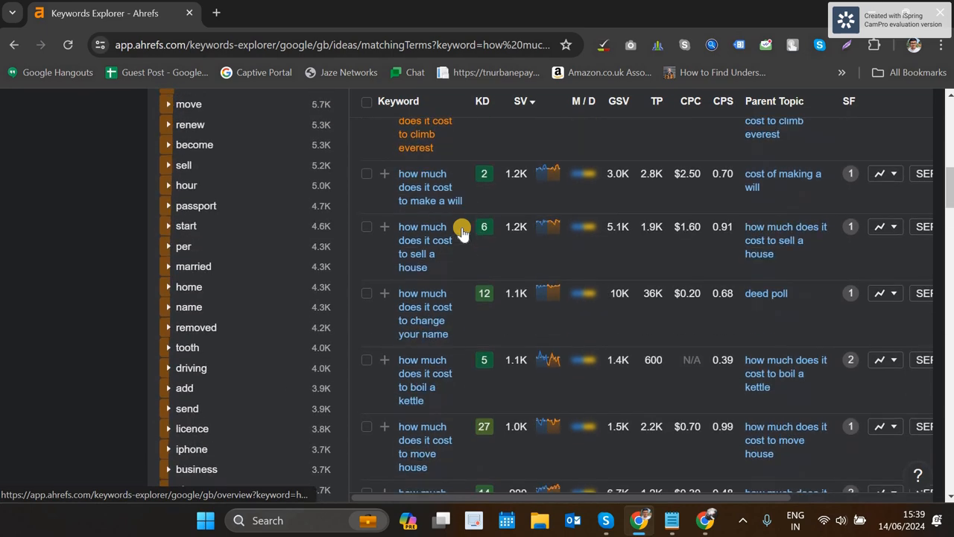
{"action": "scroll", "coordinate": [462, 233], "scroll_direction": "down", "scroll_amount": 5}
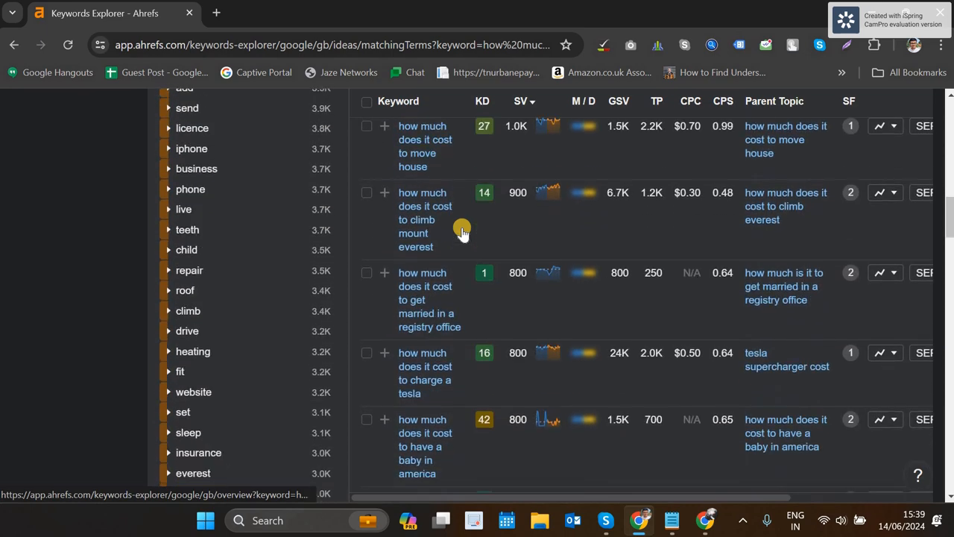
{"action": "scroll", "coordinate": [463, 233], "scroll_direction": "down", "scroll_amount": 4}
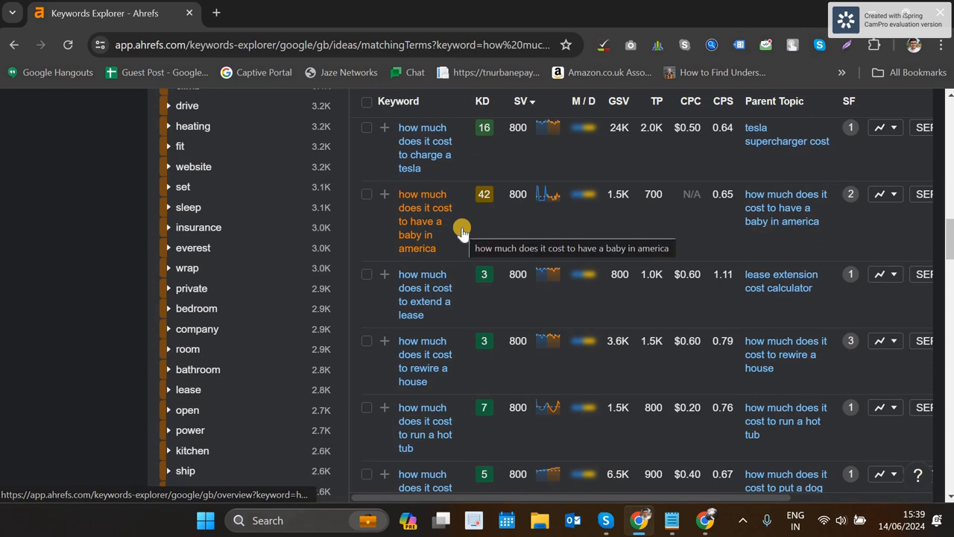
{"action": "scroll", "coordinate": [421, 190], "scroll_direction": "down", "scroll_amount": 1}
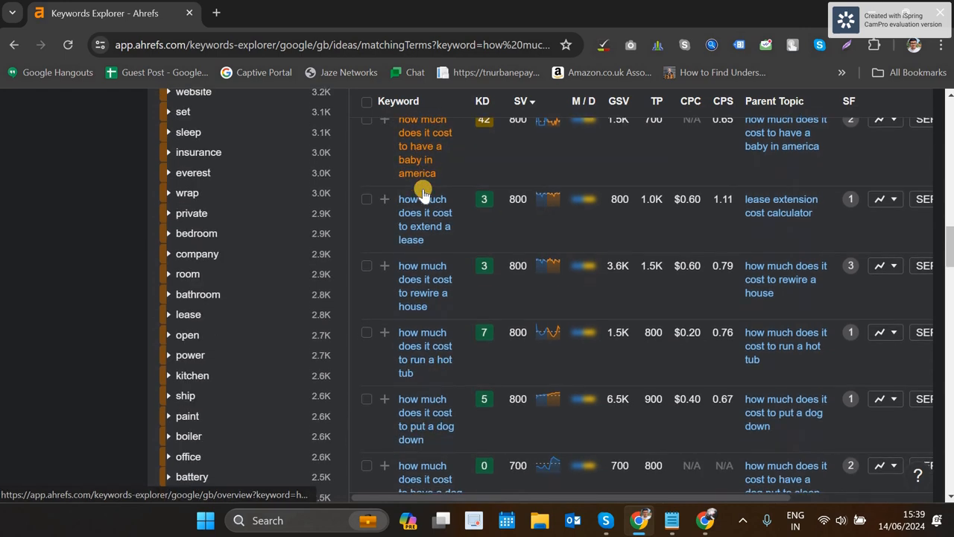
{"action": "scroll", "coordinate": [421, 190], "scroll_direction": "down", "scroll_amount": 1}
{"action": "scroll", "coordinate": [421, 190], "scroll_direction": "up", "scroll_amount": 4}
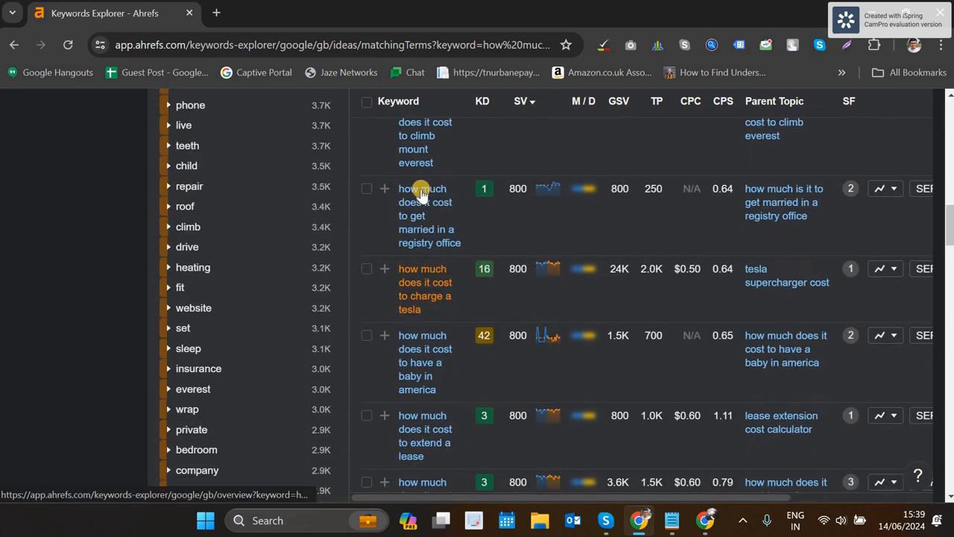
{"action": "scroll", "coordinate": [421, 190], "scroll_direction": "up", "scroll_amount": 8}
Start a new keyword search for "things to do" and open the full list of its matching terms
{"action": "left_click", "coordinate": [240, 106]}
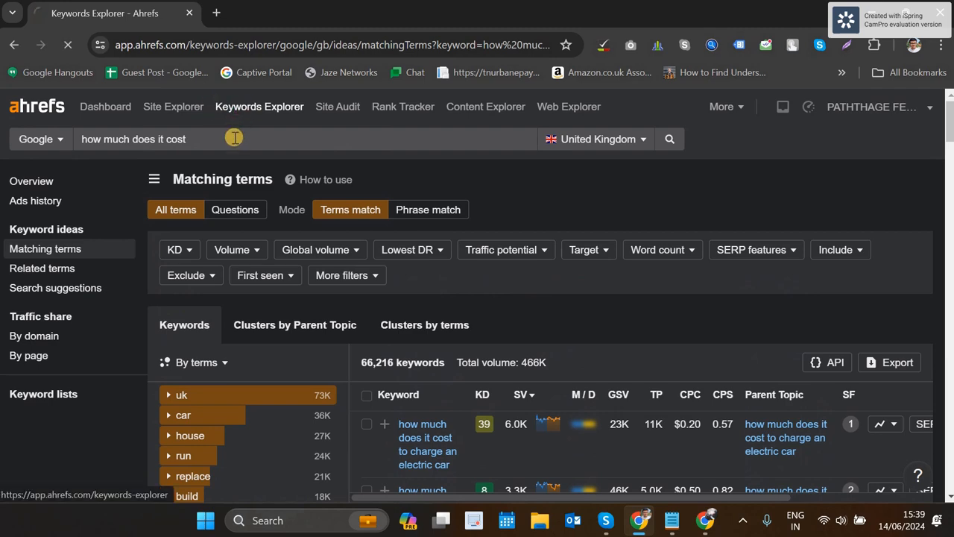
{"action": "type", "text": "t"}
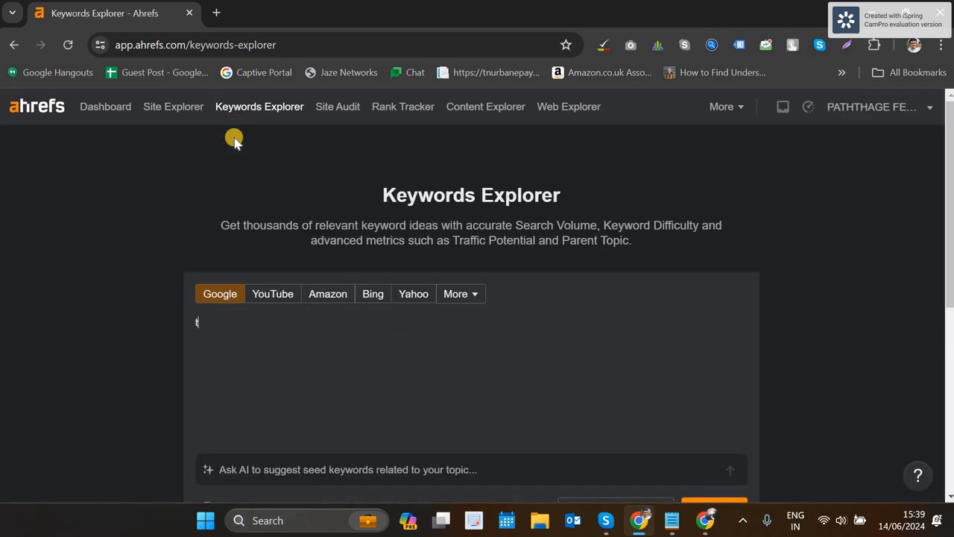
{"action": "type", "text": "hings to do"}
{"action": "key", "text": "Return"}
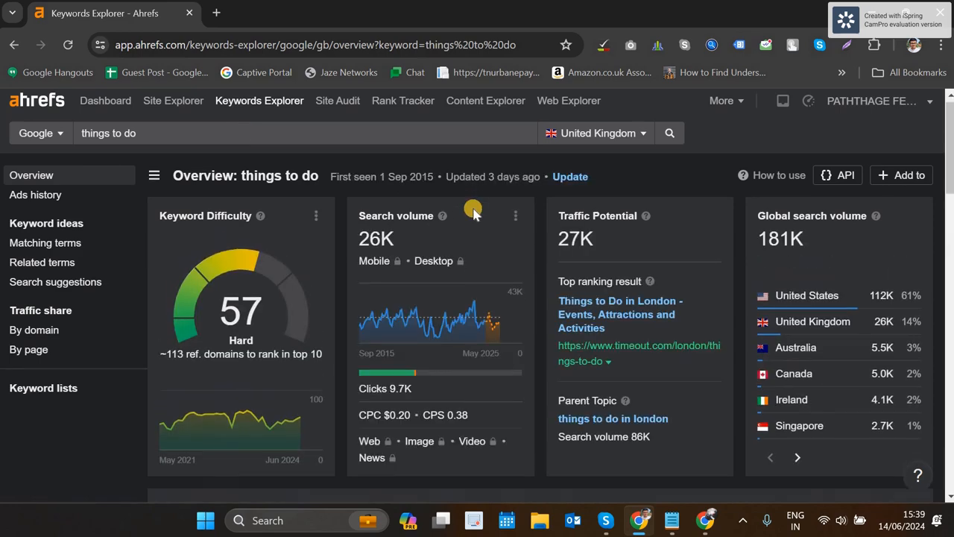
{"action": "scroll", "coordinate": [473, 211], "scroll_direction": "down", "scroll_amount": 8}
{"action": "left_click", "coordinate": [216, 183]}
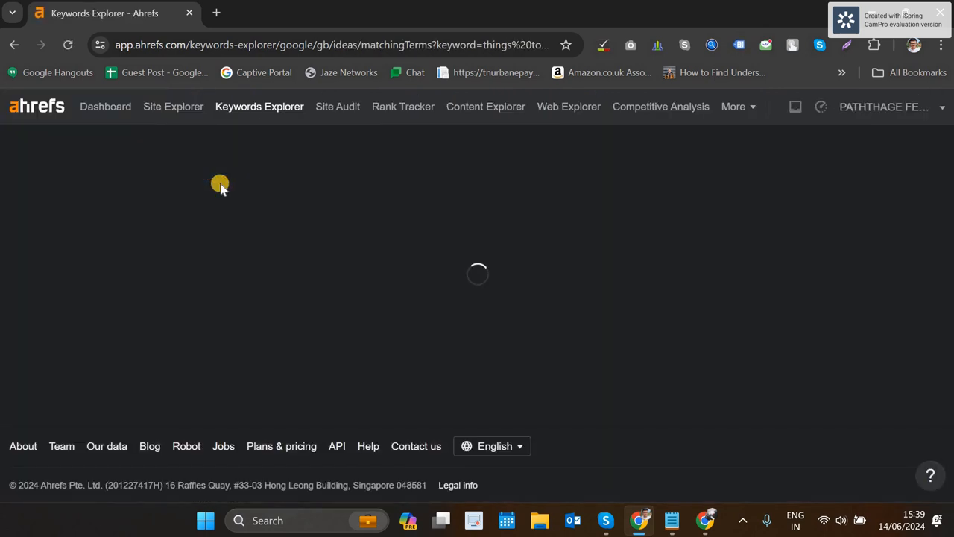
Examine the "things to do" matching terms for place-based variations, comparing their search volumes and keyword difficulty
{"action": "scroll", "coordinate": [555, 229], "scroll_direction": "down", "scroll_amount": 3}
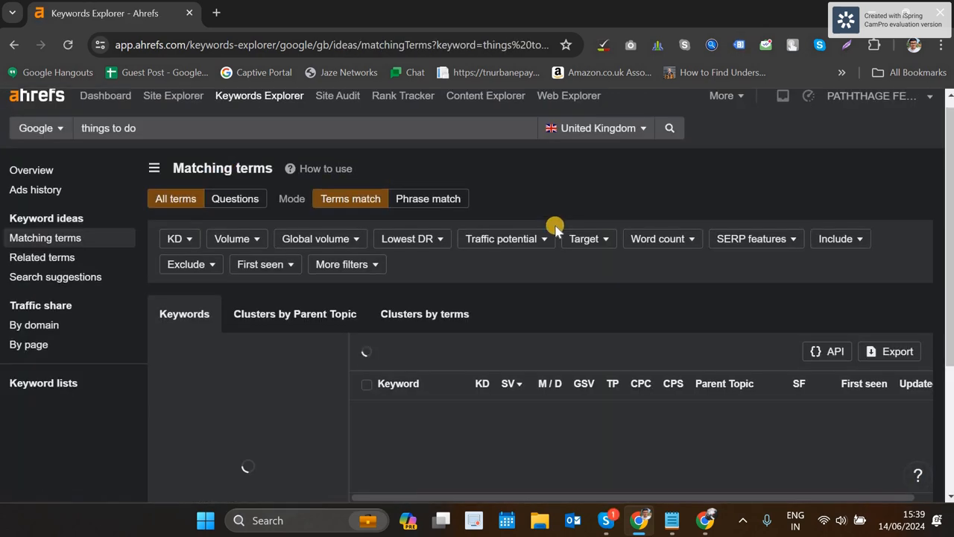
{"action": "scroll", "coordinate": [556, 229], "scroll_direction": "down", "scroll_amount": 5}
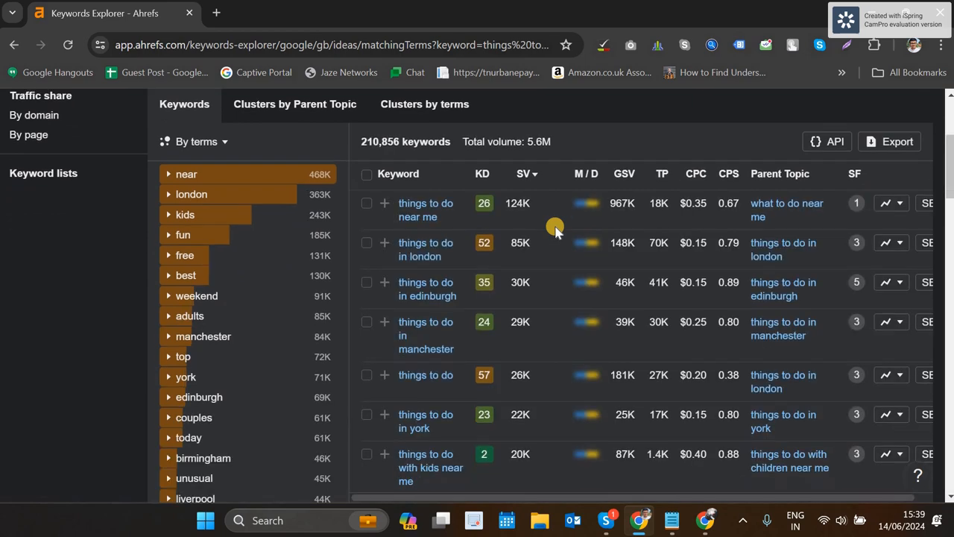
{"action": "scroll", "coordinate": [477, 238], "scroll_direction": "down", "scroll_amount": 1}
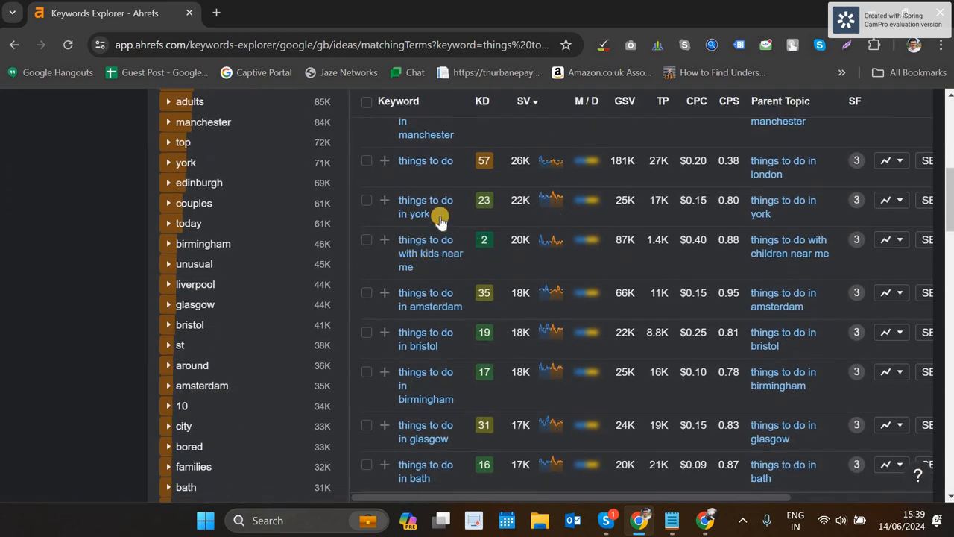
{"action": "scroll", "coordinate": [447, 234], "scroll_direction": "down", "scroll_amount": 2}
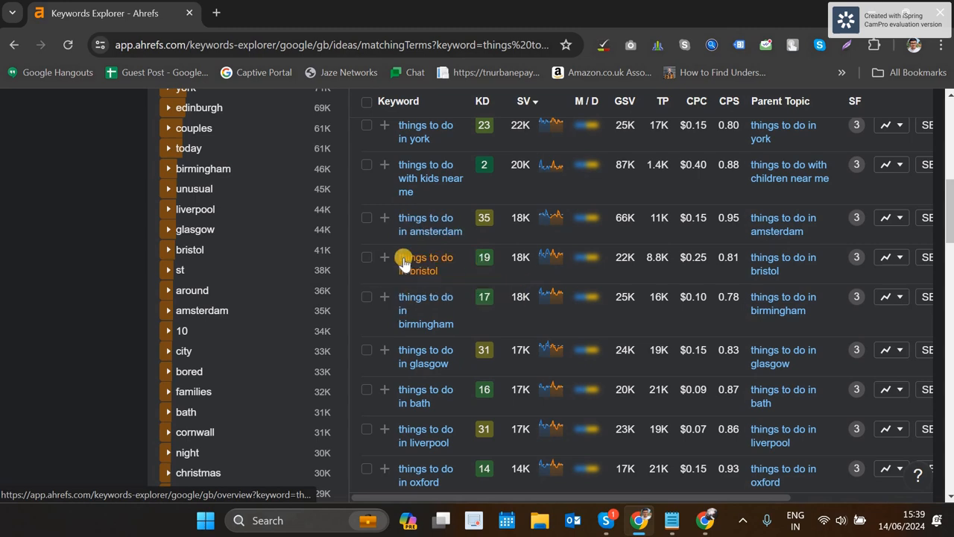
{"action": "scroll", "coordinate": [522, 246], "scroll_direction": "up", "scroll_amount": 3}
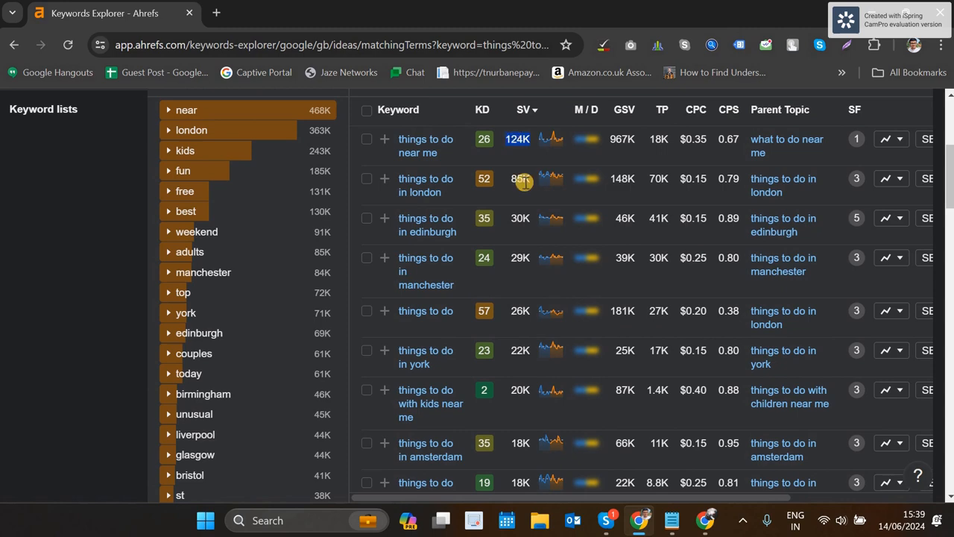
{"action": "scroll", "coordinate": [519, 239], "scroll_direction": "down", "scroll_amount": 5}
{"action": "scroll", "coordinate": [520, 239], "scroll_direction": "down", "scroll_amount": 10}
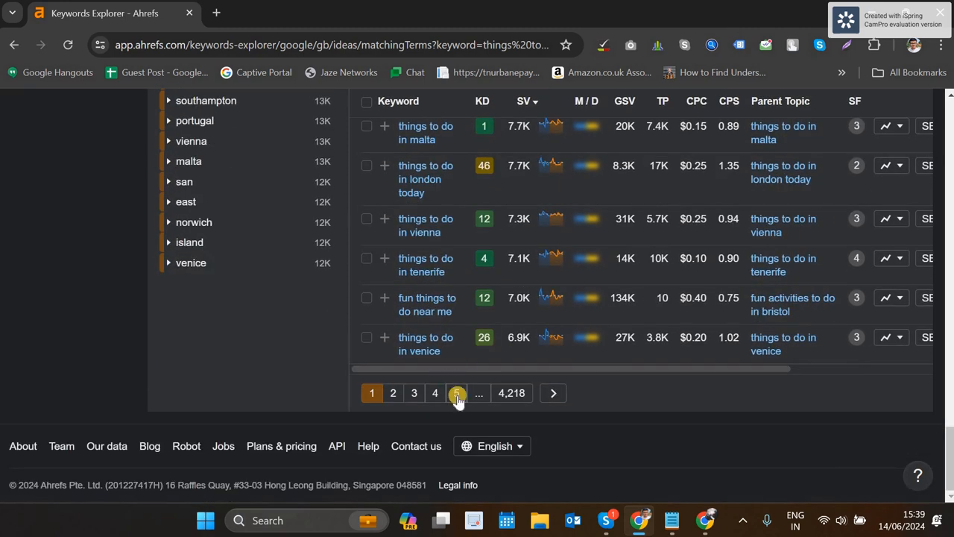
{"action": "scroll", "coordinate": [498, 306], "scroll_direction": "up", "scroll_amount": 5}
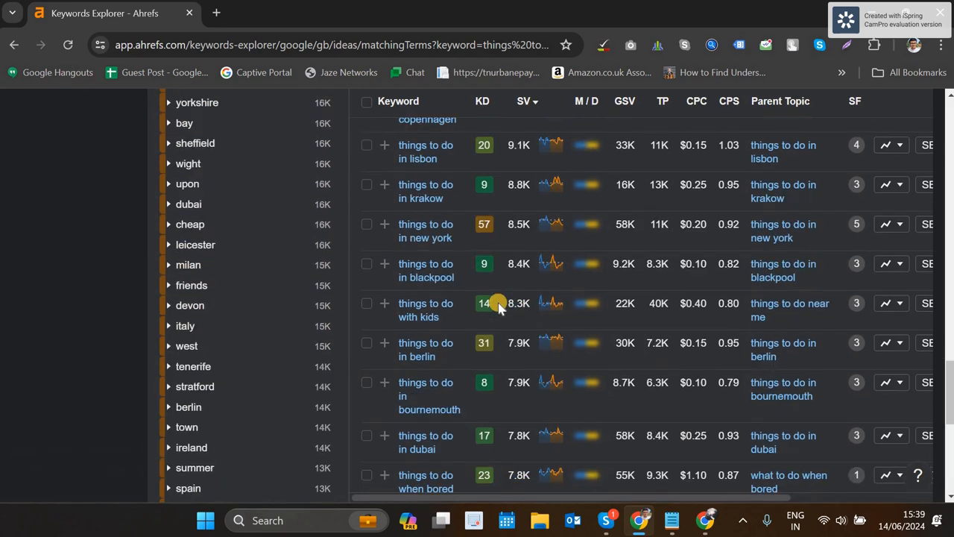
{"action": "scroll", "coordinate": [498, 306], "scroll_direction": "up", "scroll_amount": 10}
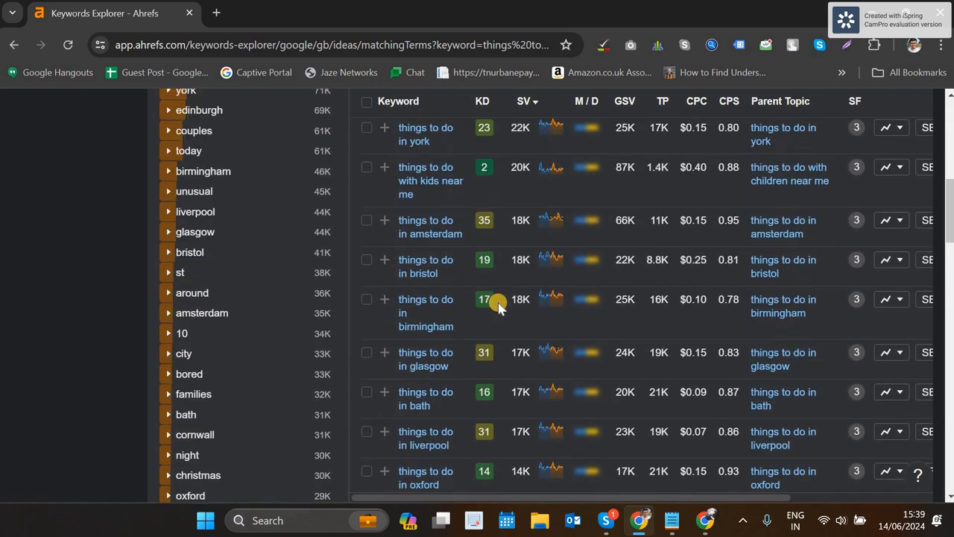
{"action": "scroll", "coordinate": [498, 306], "scroll_direction": "up", "scroll_amount": 1}
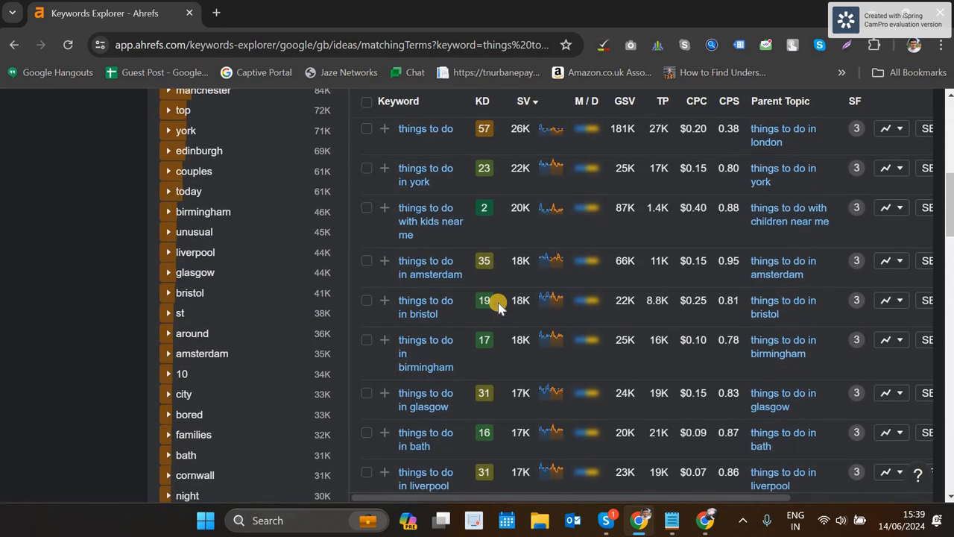
{"action": "scroll", "coordinate": [498, 306], "scroll_direction": "up", "scroll_amount": 5}
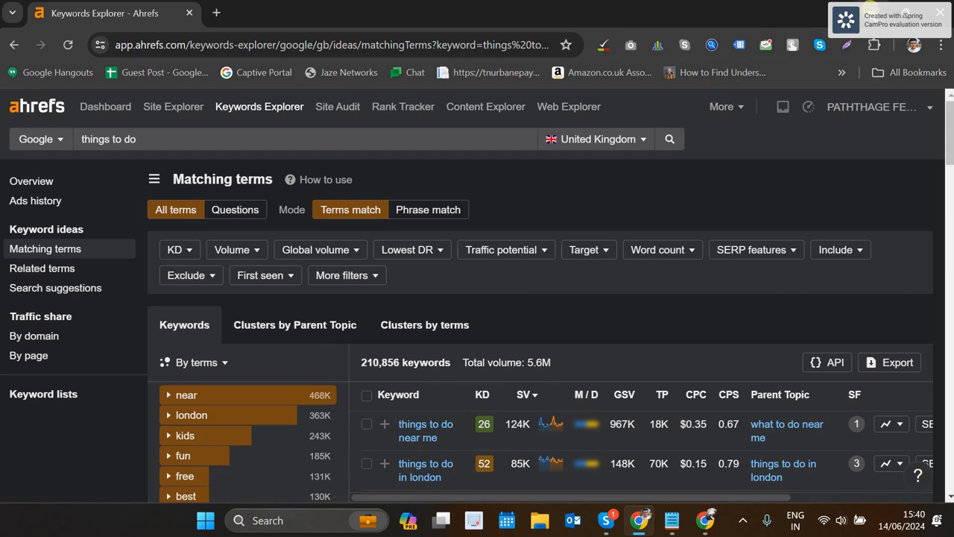
Switch to the Google Sheets spreadsheet and clear the two cost-of-living questions from A2:A3
{"action": "key", "text": "alt+Tab"}
{"action": "left_click", "coordinate": [298, 213]}
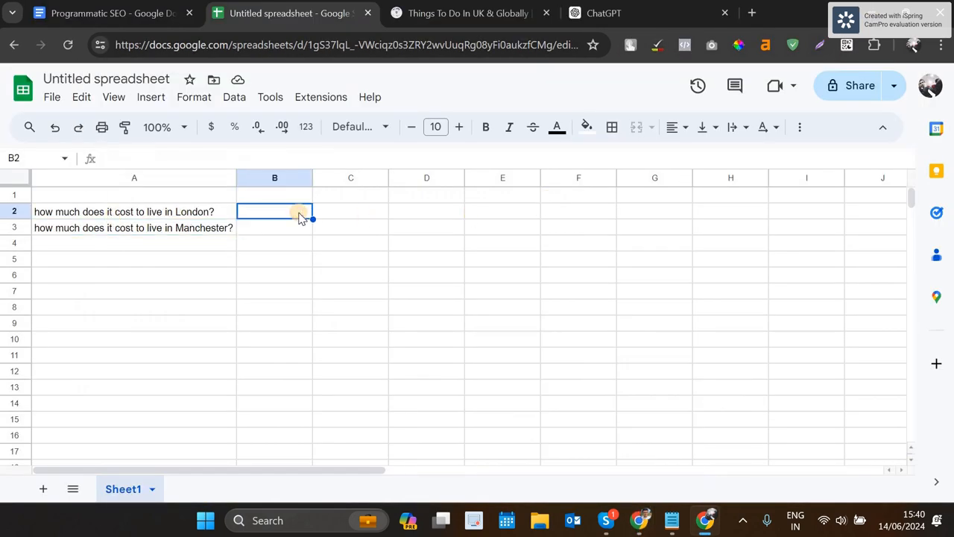
{"action": "key", "text": "Left"}
{"action": "key", "text": "shift+Down"}
{"action": "key", "text": "Delete"}
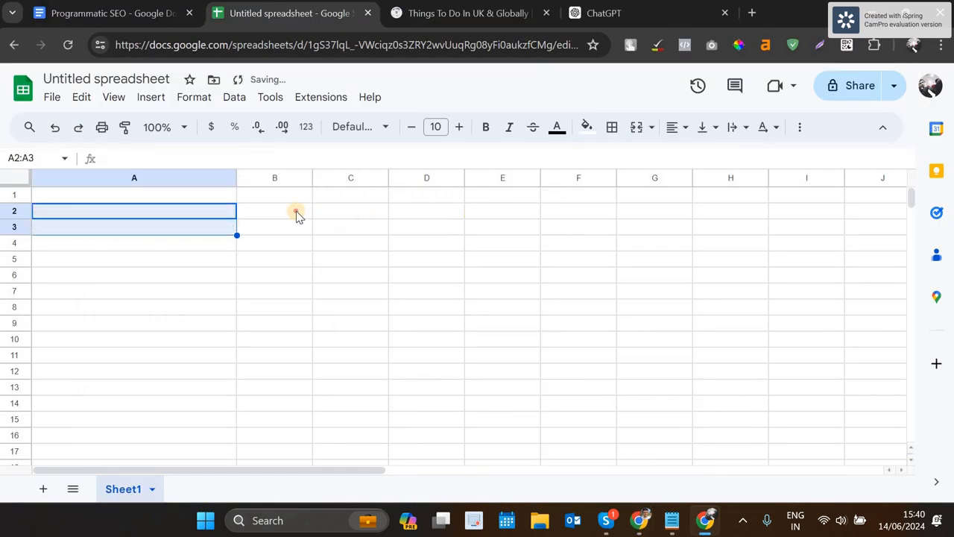
{"action": "left_click", "coordinate": [296, 214]}
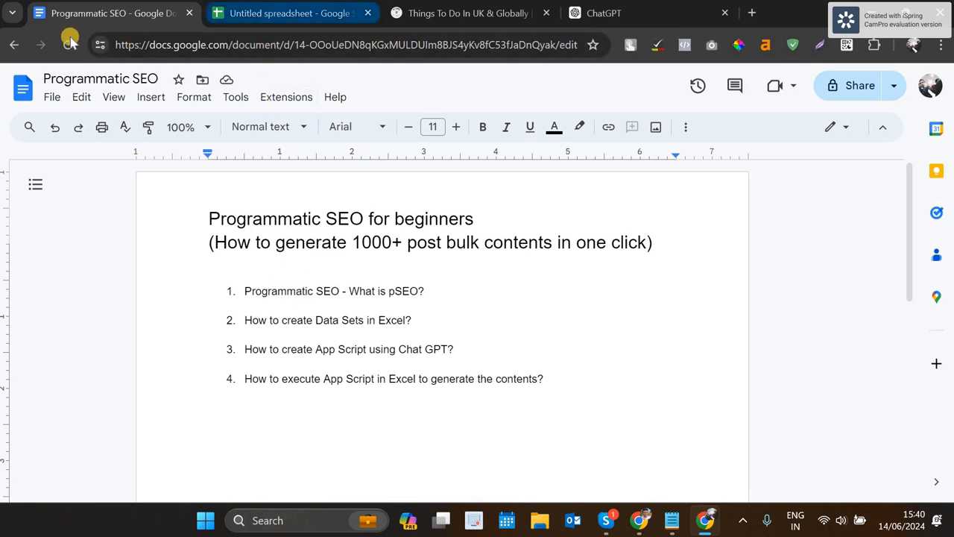
Make the first list item, "Programmatic SEO - What is pSEO?", bold in the Programmatic SEO Google Docs outline
{"action": "double_click", "coordinate": [269, 279]}
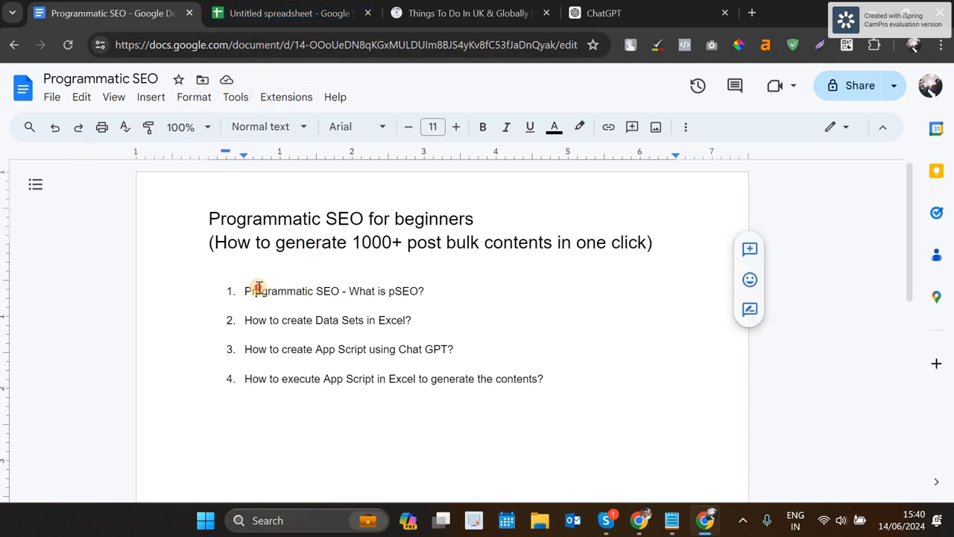
{"action": "triple_click", "coordinate": [259, 288]}
{"action": "key", "text": "ctrl+b"}
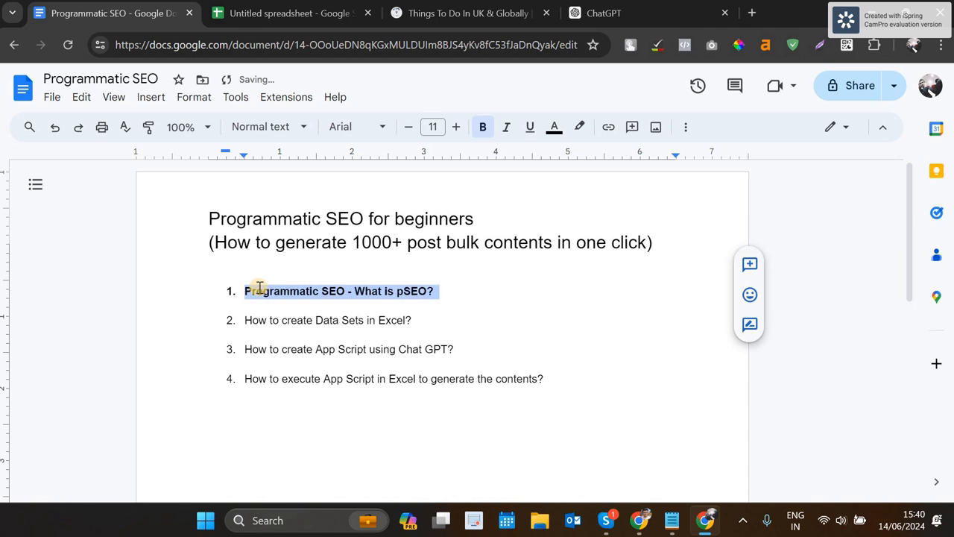
{"action": "left_click", "coordinate": [321, 291]}
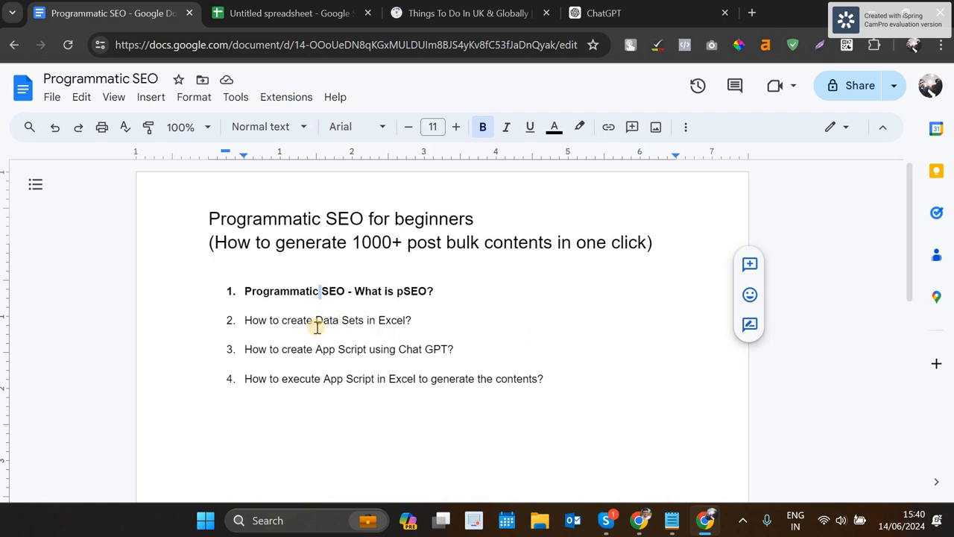
{"action": "double_click", "coordinate": [319, 319]}
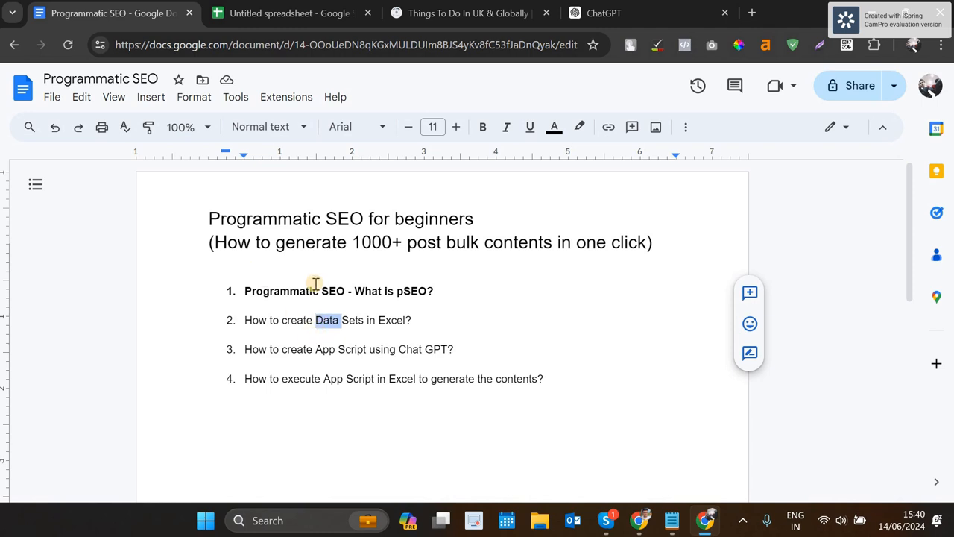
Switch to the Google Sheets spreadsheet, rename it "Entrepreneur Biographies" and make column A slightly narrower
{"action": "left_click", "coordinate": [271, 17]}
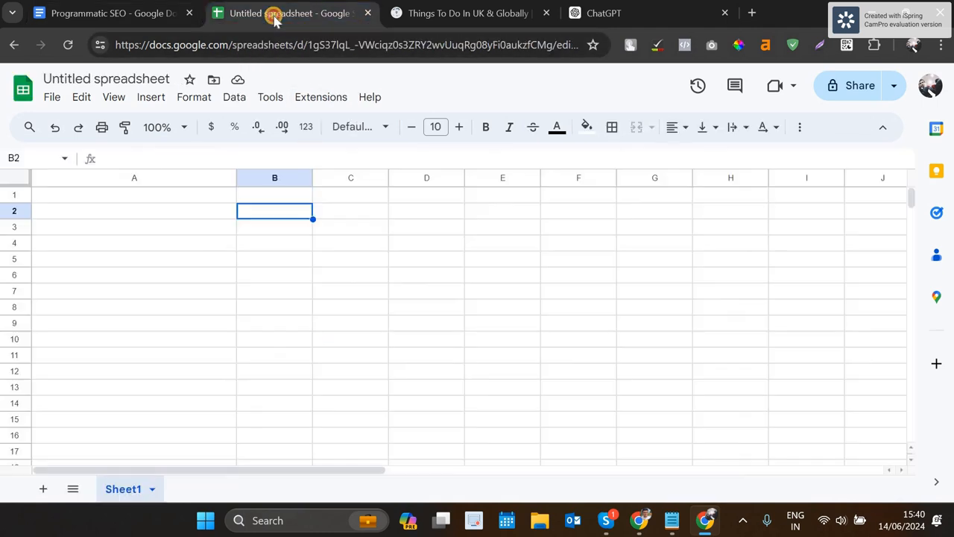
{"action": "left_click", "coordinate": [150, 80]}
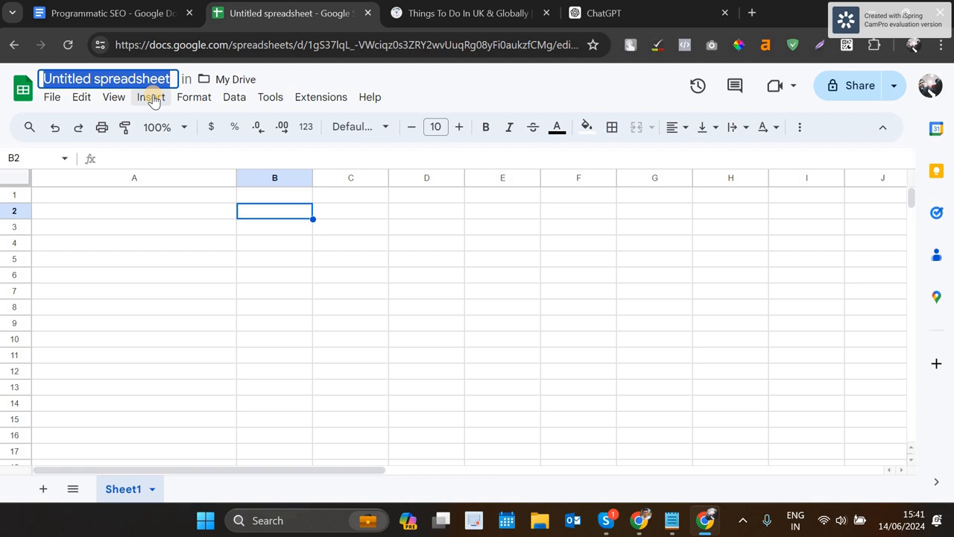
{"action": "type", "text": "Entrep"}
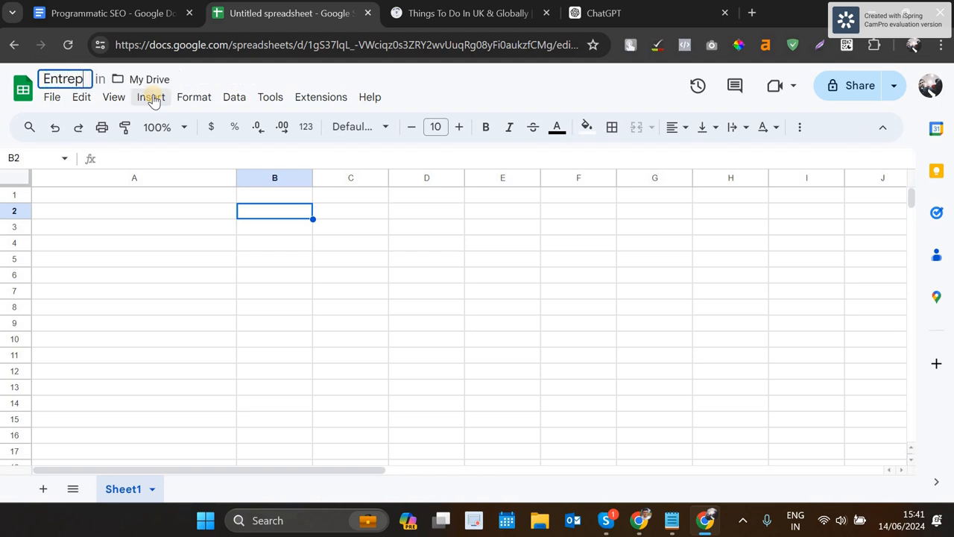
{"action": "type", "text": "reneur Big"}
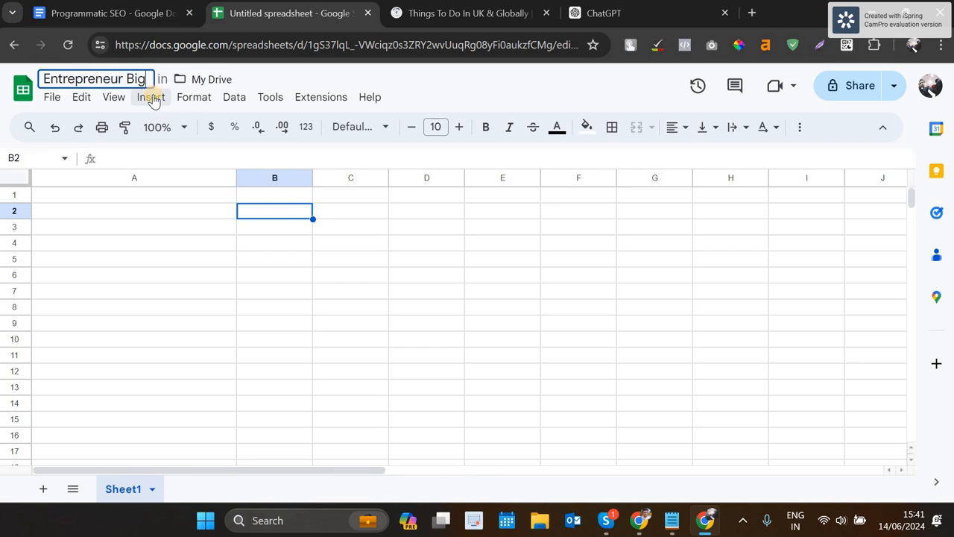
{"action": "key", "text": "BackSpace"}
{"action": "type", "text": "ographies"}
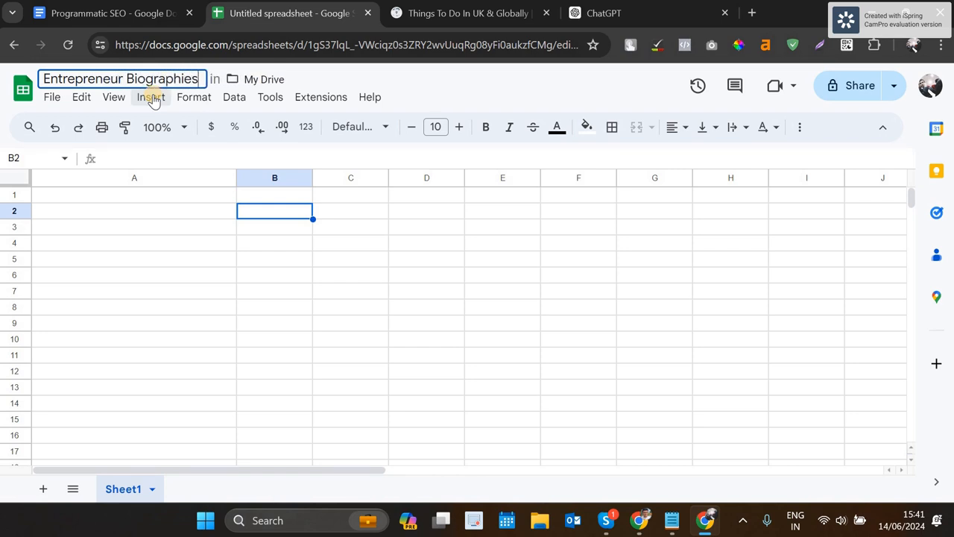
{"action": "left_click", "coordinate": [162, 208]}
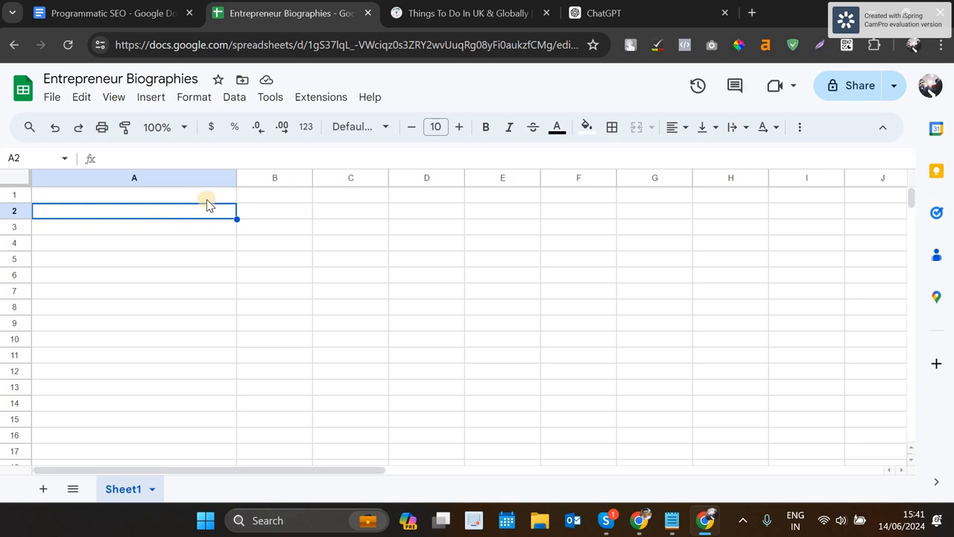
{"action": "left_click_drag", "start_coordinate": [237, 179], "coordinate": [207, 178]}
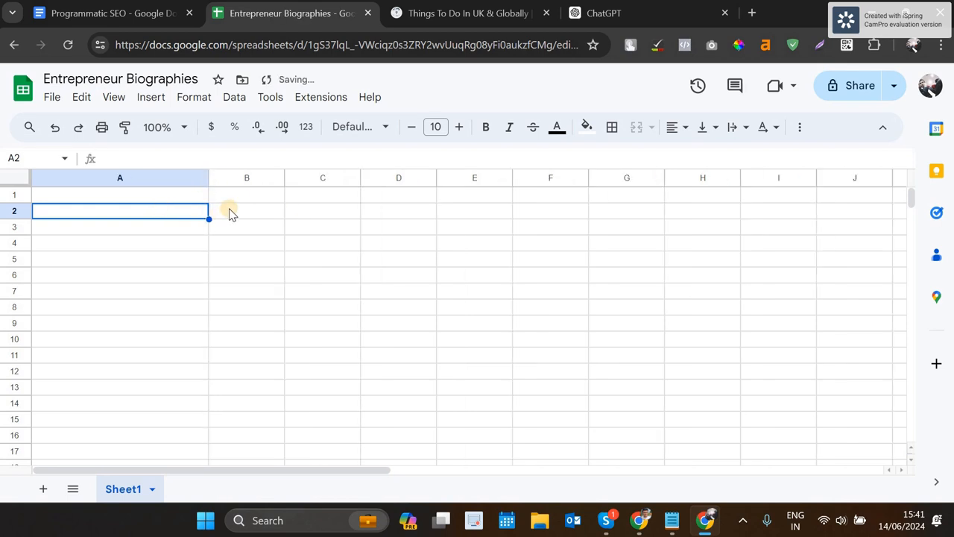
Replace the things-to-do website with Google and search for "top 5 entrepreneurs in uk"
{"action": "left_click", "coordinate": [473, 14]}
{"action": "double_click", "coordinate": [434, 45]}
{"action": "left_click", "coordinate": [434, 44]}
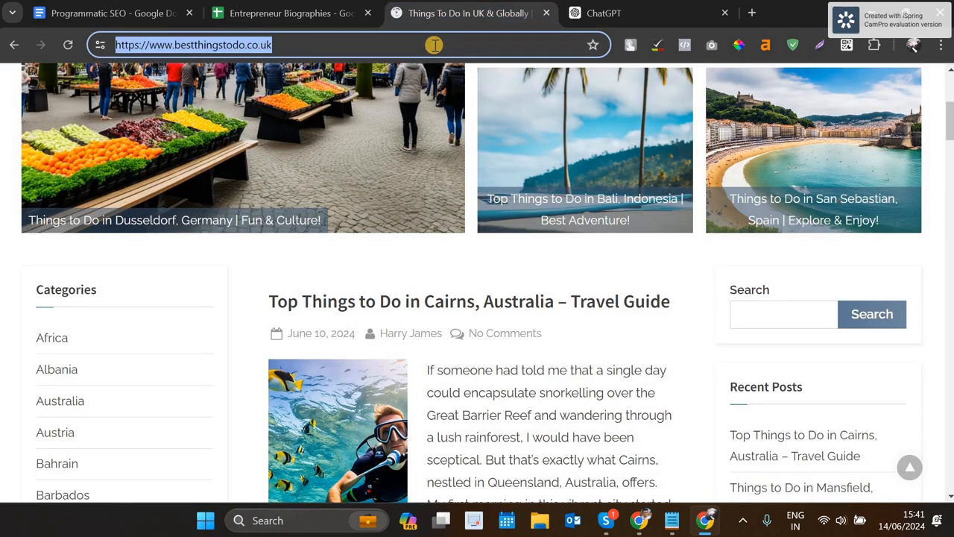
{"action": "type", "text": "go"}
{"action": "key", "text": "Return"}
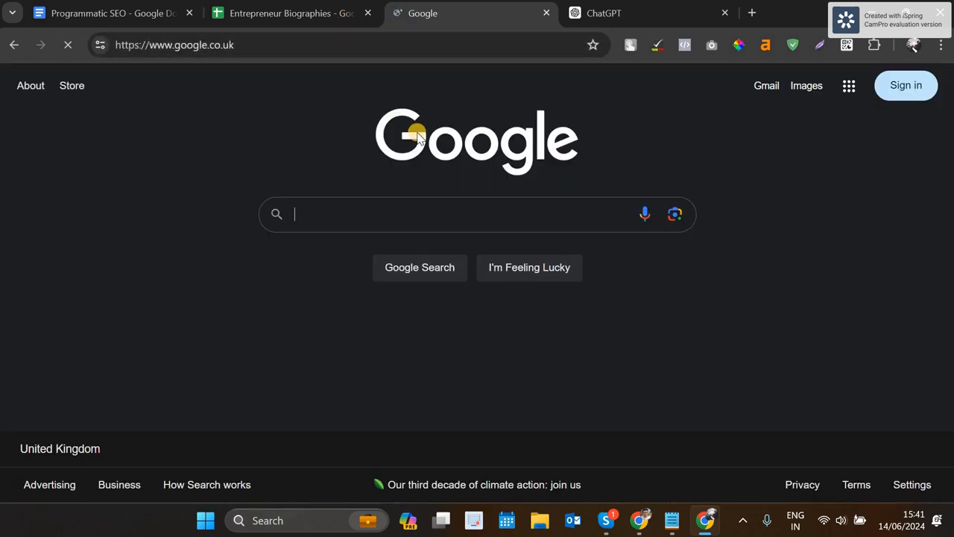
{"action": "type", "text": "top"}
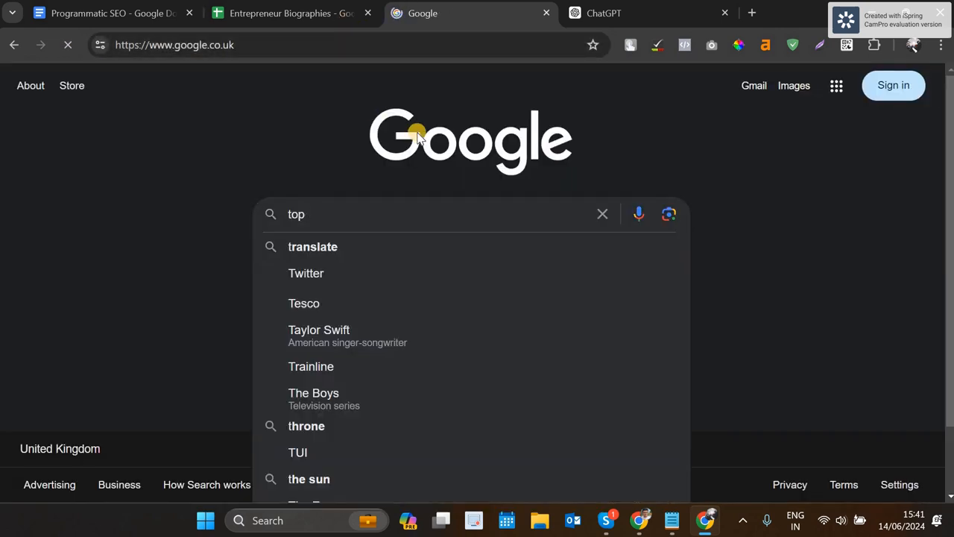
{"action": "type", "text": " 5 ent"}
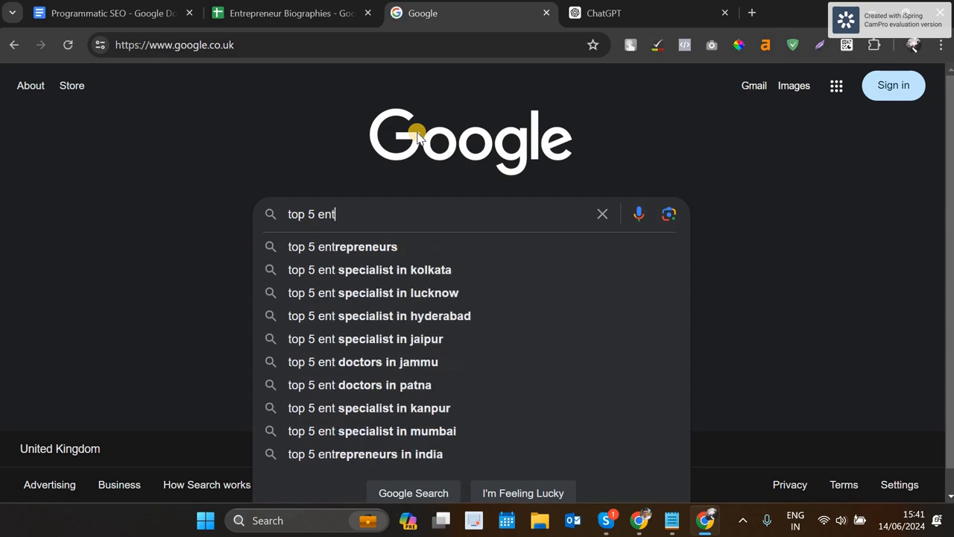
{"action": "type", "text": "repreneurs in uk"}
{"action": "key", "text": "Return"}
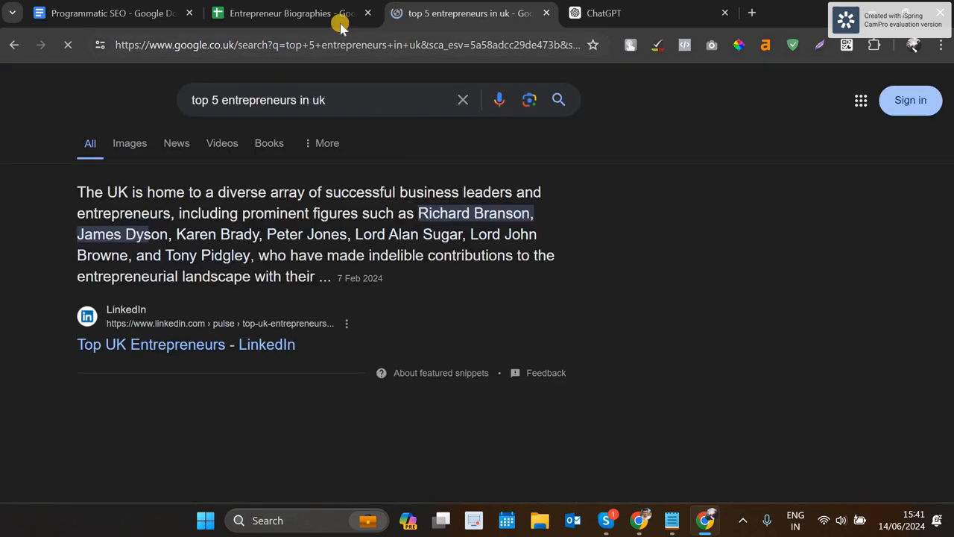
{"action": "left_click", "coordinate": [291, 12]}
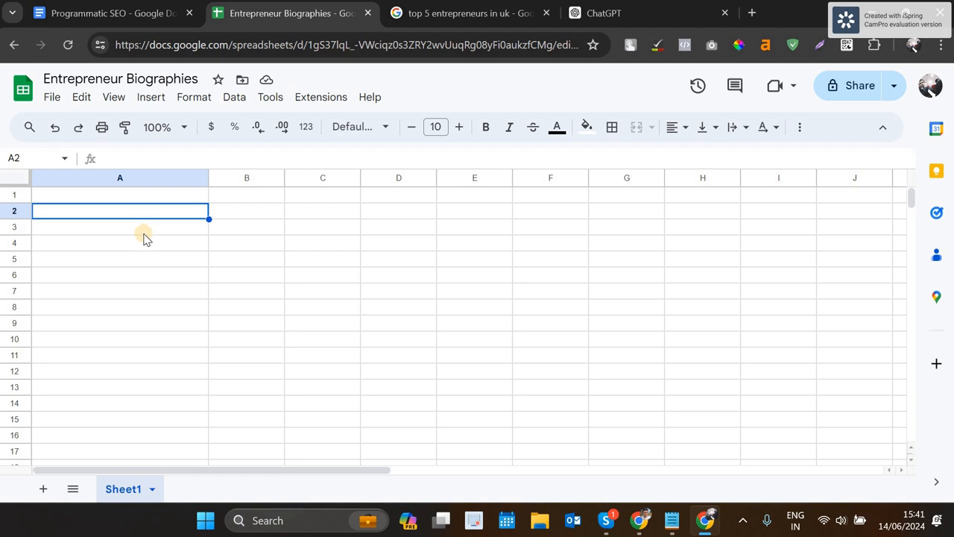
{"action": "left_click", "coordinate": [426, 11]}
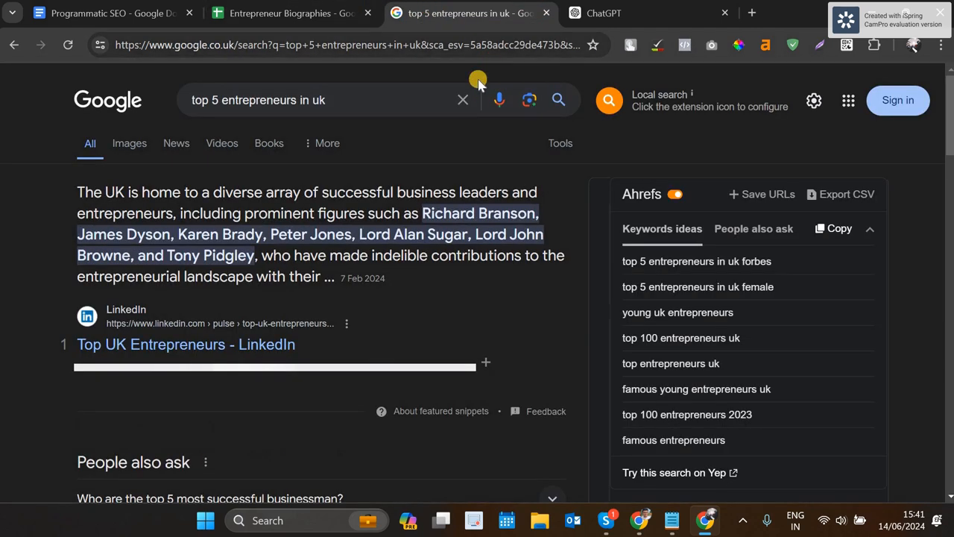
{"action": "left_click", "coordinate": [316, 16]}
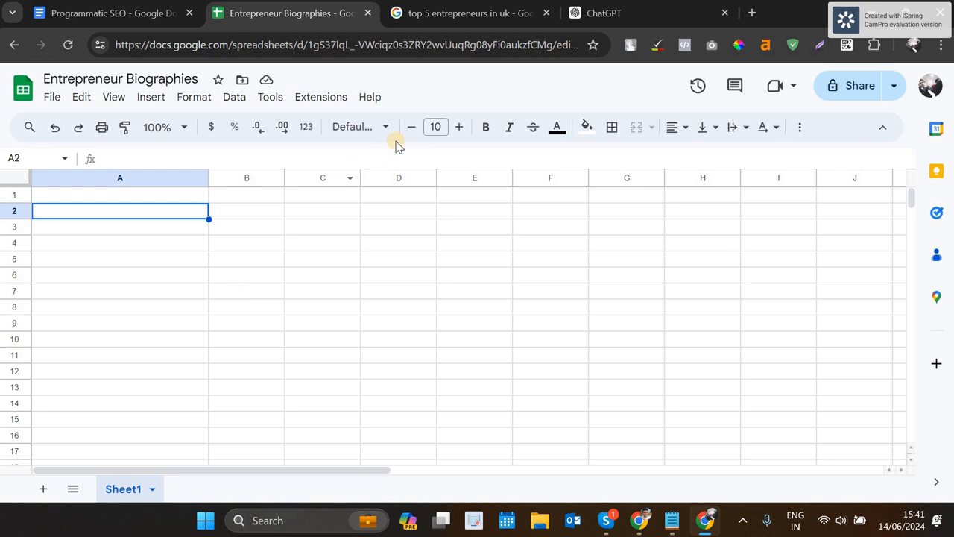
Copy the name Richard Branson from the Google results' featured snippet into cell A3 of the Entrepreneur Biographies sheet
{"action": "left_click", "coordinate": [457, 21]}
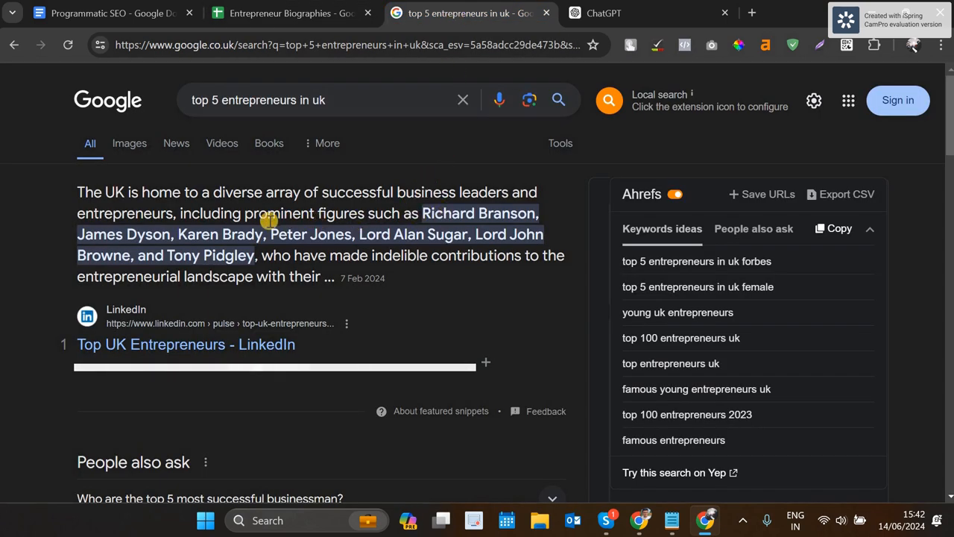
{"action": "left_click_drag", "start_coordinate": [424, 213], "coordinate": [534, 214]}
{"action": "key", "text": "ctrl+c"}
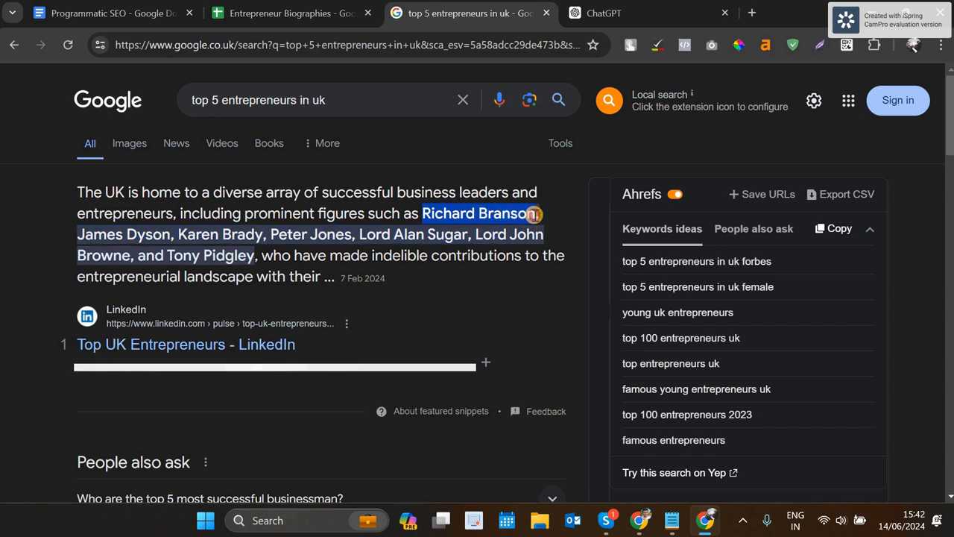
{"action": "left_click", "coordinate": [268, 15]}
{"action": "double_click", "coordinate": [119, 227]}
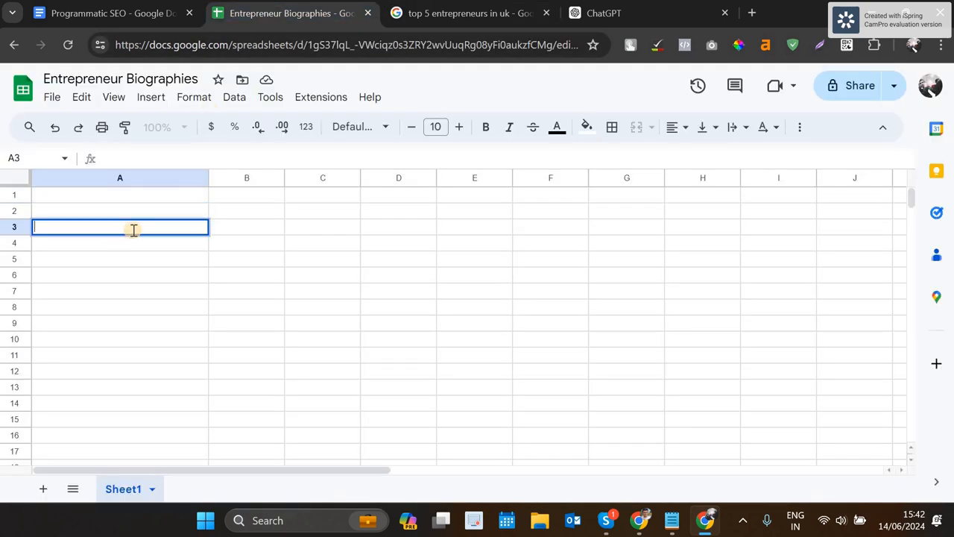
{"action": "key", "text": "ctrl+v"}
Copy James Dyson from the Google featured snippet into cell A4 of the spreadsheet, pasting the value only
{"action": "left_click", "coordinate": [439, 14]}
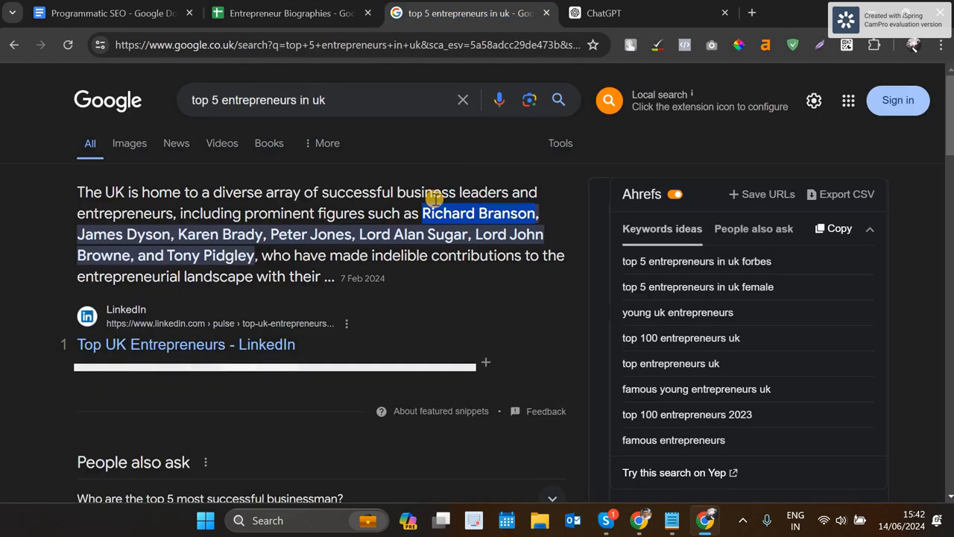
{"action": "left_click_drag", "start_coordinate": [79, 233], "coordinate": [170, 235]}
{"action": "key", "text": "ctrl+c"}
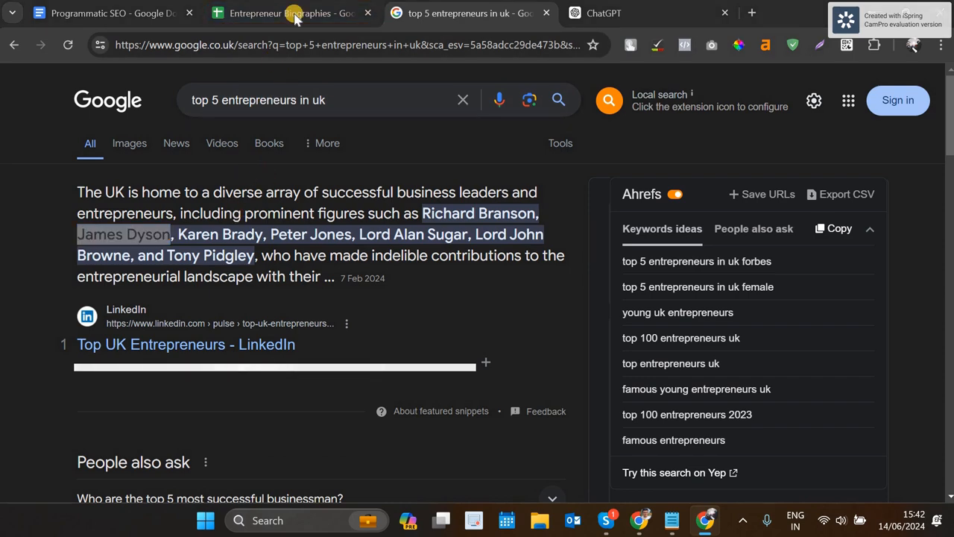
{"action": "left_click", "coordinate": [296, 14]}
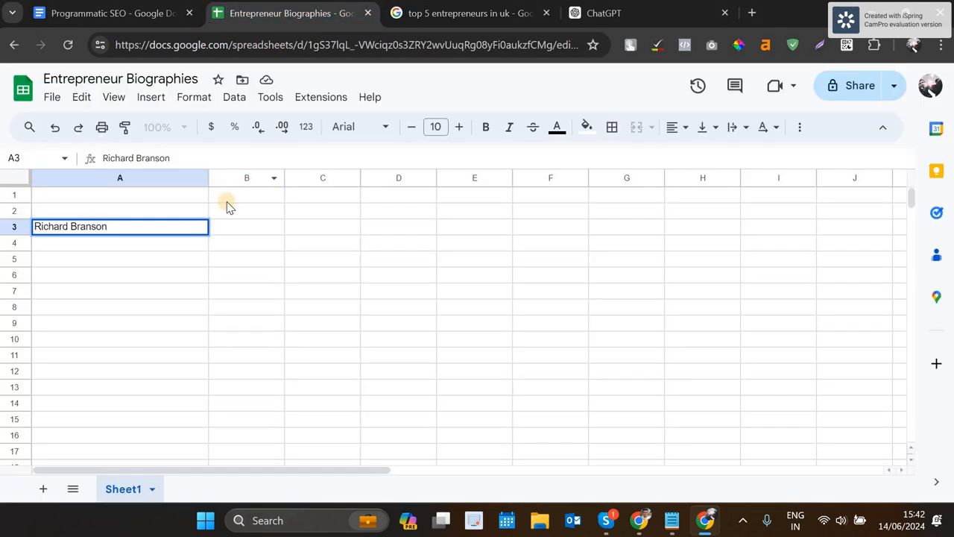
{"action": "left_click", "coordinate": [184, 248]}
{"action": "key", "text": "ctrl+v"}
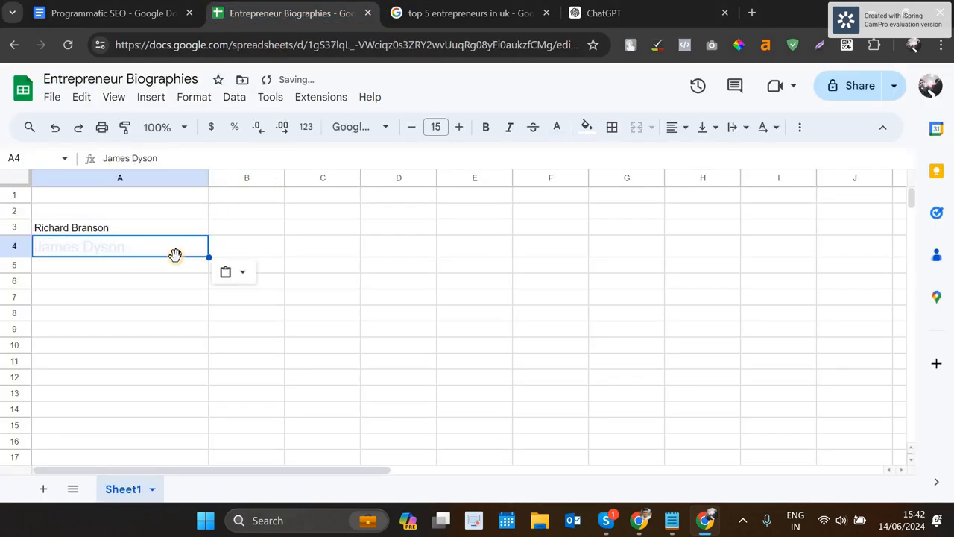
{"action": "left_click", "coordinate": [243, 283]}
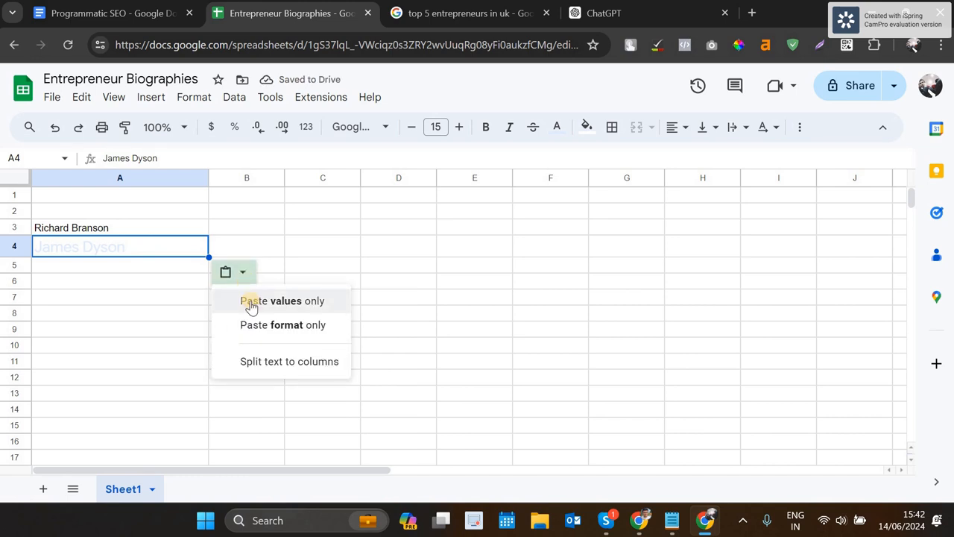
{"action": "left_click", "coordinate": [250, 302]}
Check the next entrepreneur in the Google results and enter Karen Brady in cell A5 of the spreadsheet
{"action": "left_click", "coordinate": [448, 15]}
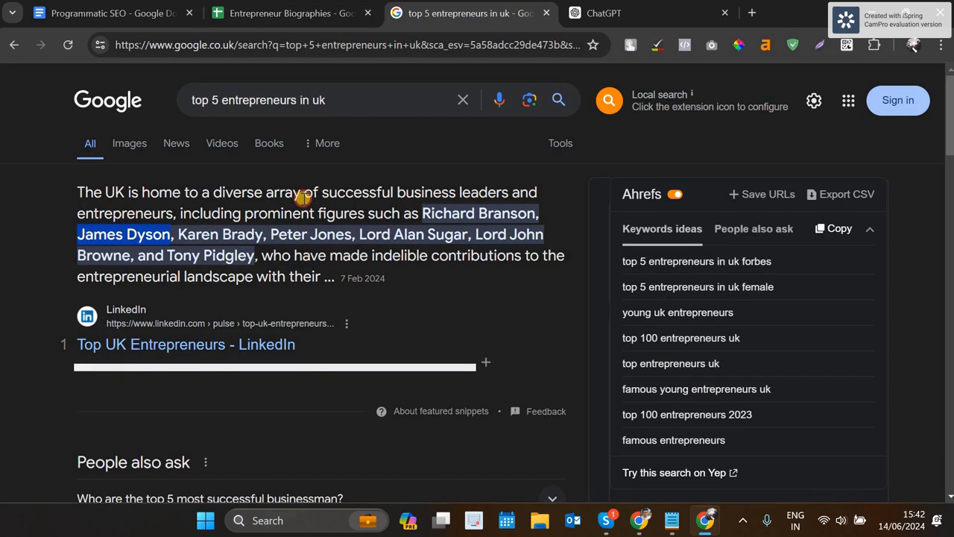
{"action": "left_click", "coordinate": [200, 236]}
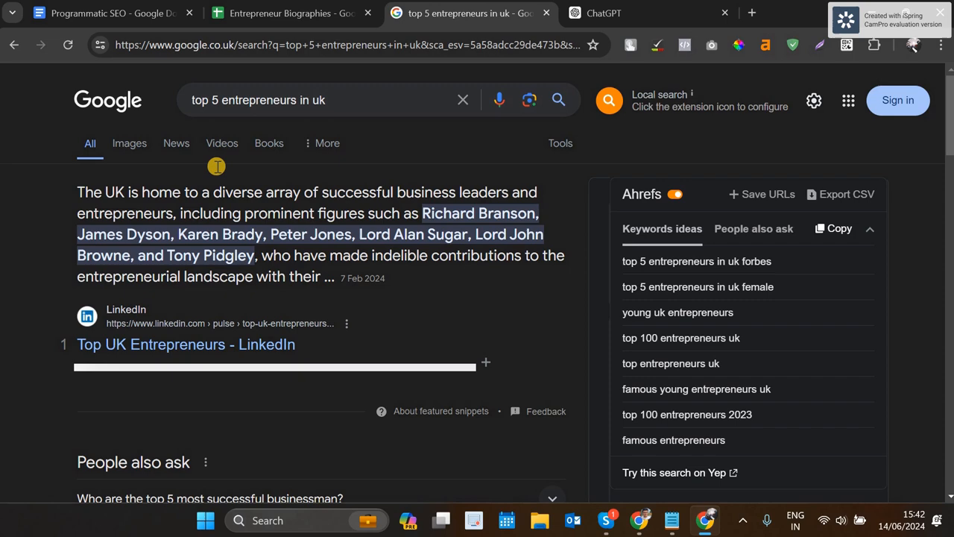
{"action": "left_click", "coordinate": [294, 15]}
{"action": "key", "text": "Down"}
{"action": "type", "text": "Kar"}
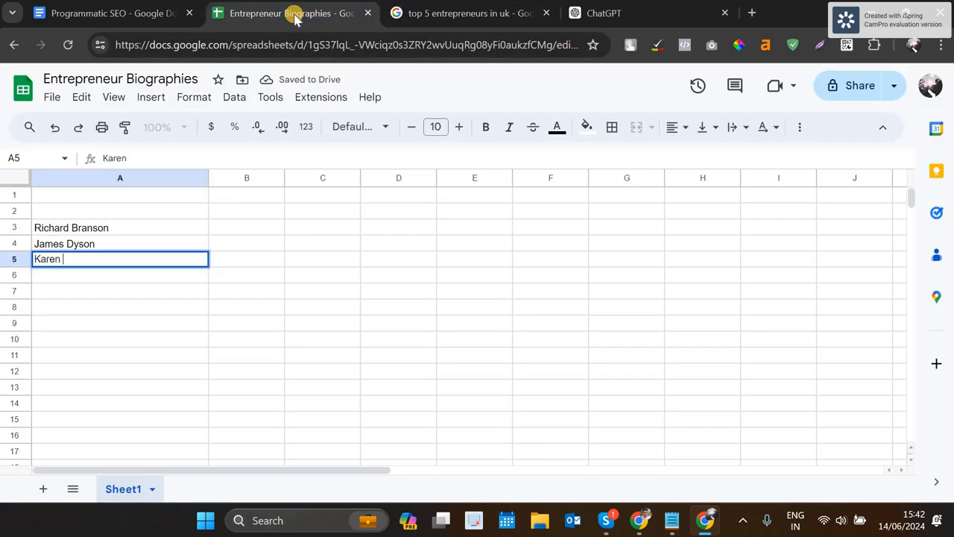
{"action": "type", "text": "en Brady"}
{"action": "key", "text": "Return"}
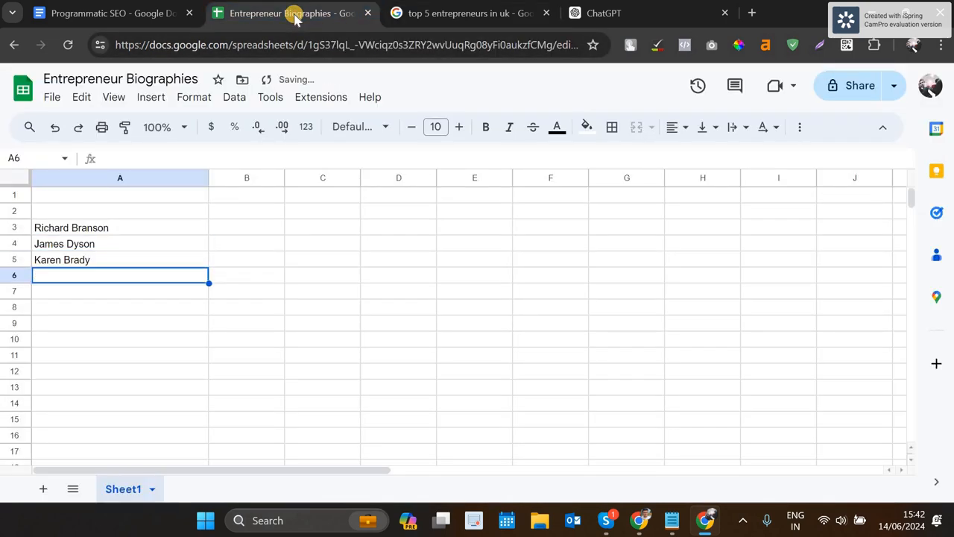
Look up the following name in the Google results and enter Peter Jones in cell A6 of the spreadsheet
{"action": "left_click", "coordinate": [446, 15]}
{"action": "left_click", "coordinate": [286, 15]}
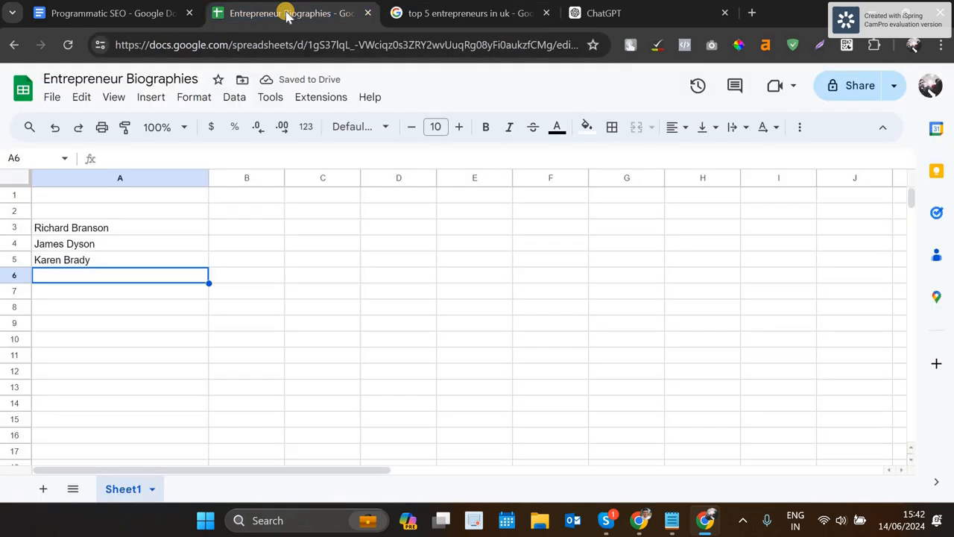
{"action": "type", "text": "Peter Jones"}
{"action": "key", "text": "Return"}
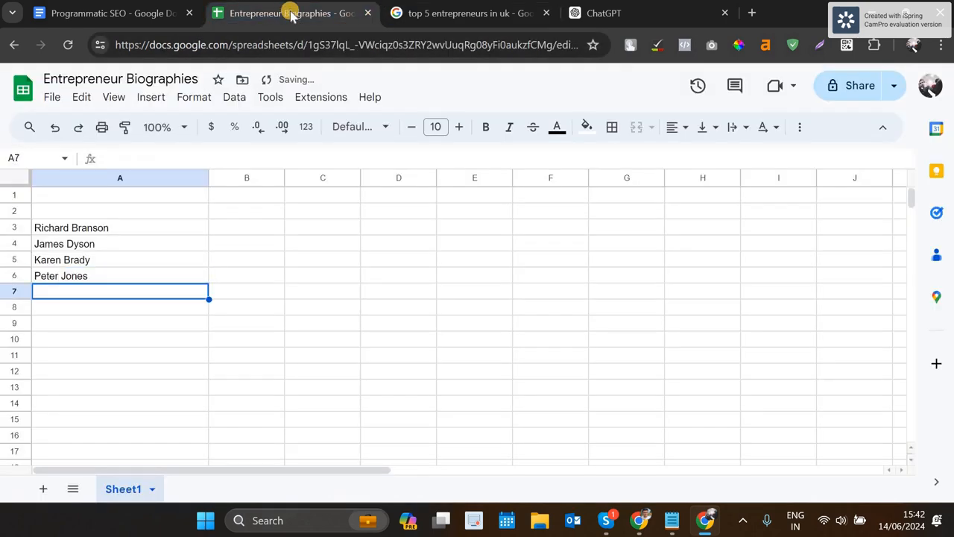
Close the Google search results, return to the spreadsheet and enter Elon Musk in cell A2, ending on cell B1
{"action": "left_click", "coordinate": [448, 17]}
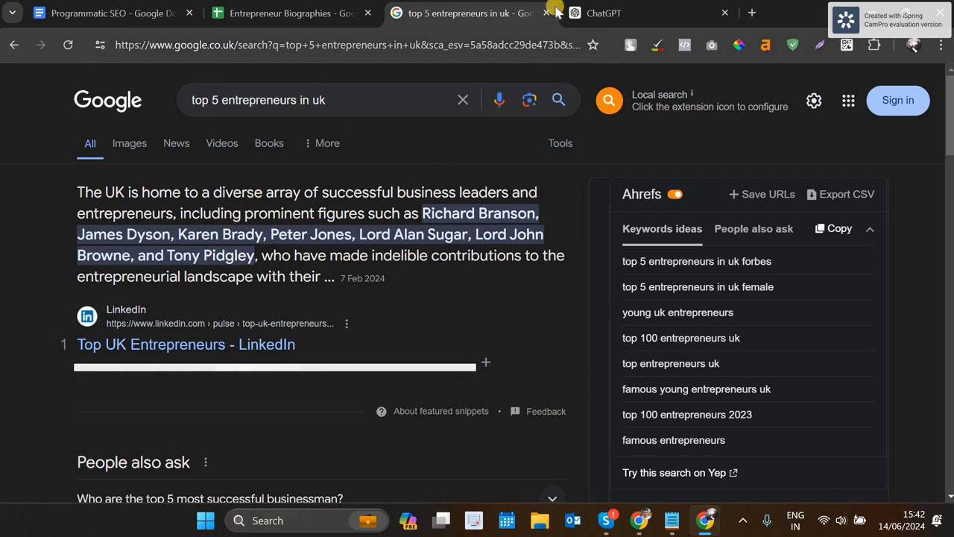
{"action": "key", "text": "ctrl+w"}
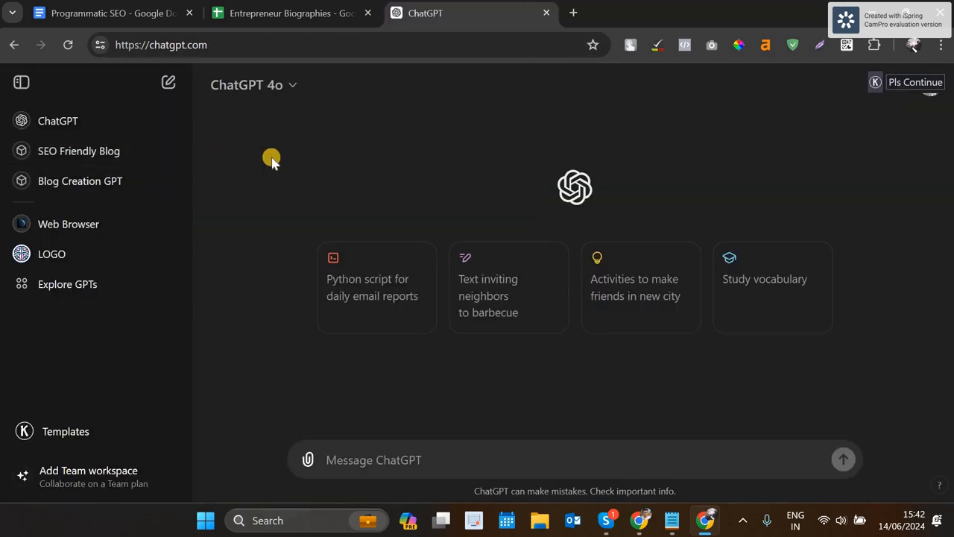
{"action": "left_click", "coordinate": [313, 14]}
{"action": "left_click", "coordinate": [72, 211]}
{"action": "type", "text": "Elon Musk"}
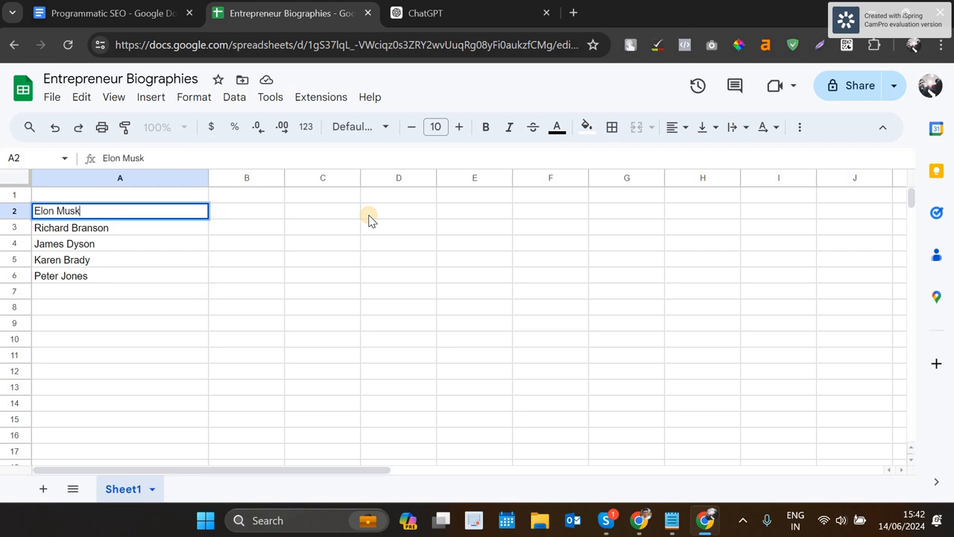
{"action": "key", "text": "Tab"}
{"action": "key", "text": "Up"}
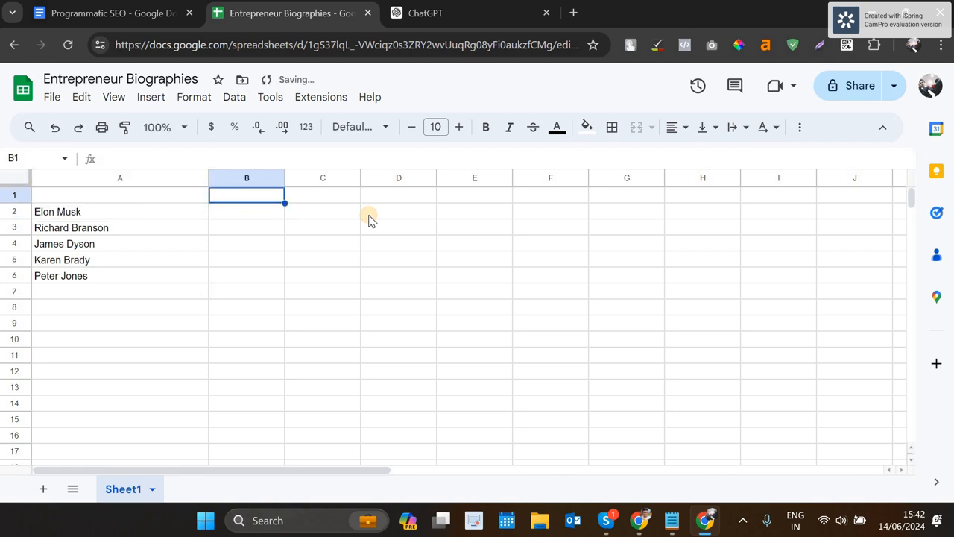
Go through the entrepreneur names in column A, from Elon Musk down the list and back to cell A2
{"action": "key", "text": "Left"}
{"action": "left_click", "coordinate": [179, 229]}
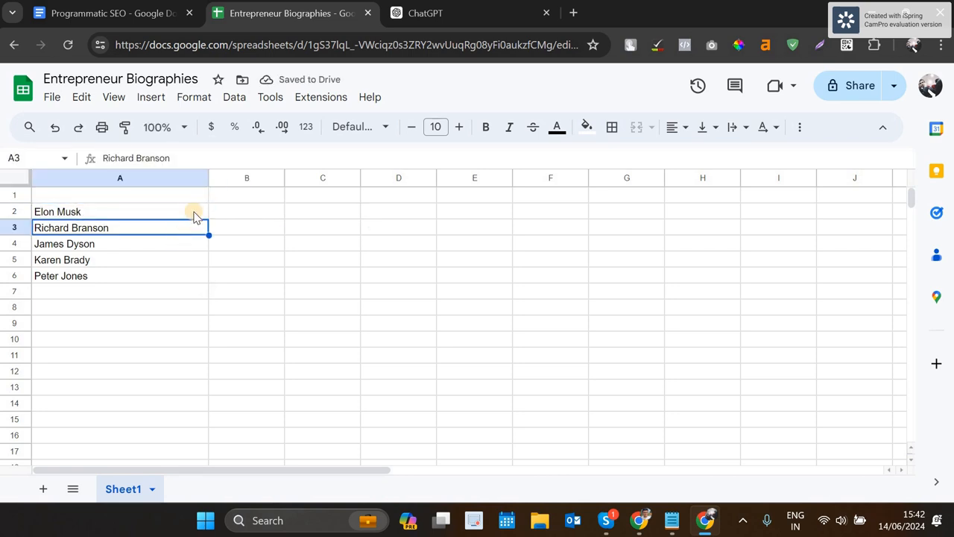
{"action": "left_click", "coordinate": [193, 212]}
{"action": "key", "text": "Up"}
{"action": "key", "text": "Down"}
{"action": "key", "text": "Down"}
{"action": "key", "text": "Down"}
{"action": "key", "text": "Down"}
{"action": "key", "text": "Down"}
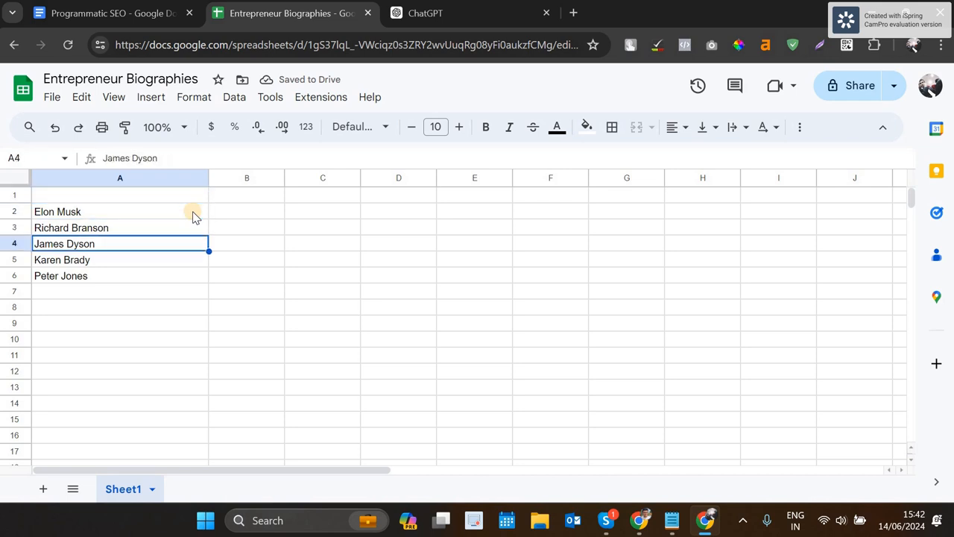
{"action": "key", "text": "Up"}
{"action": "key", "text": "Up"}
{"action": "key", "text": "Up"}
{"action": "key", "text": "Up"}
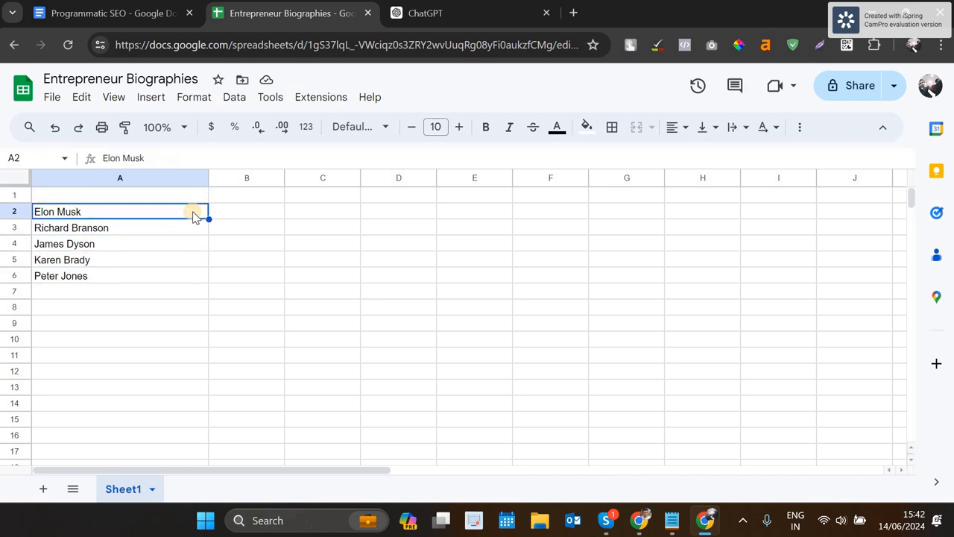
Open Google in a new browser tab and search for "elon musk biography"
{"action": "left_click", "coordinate": [575, 12]}
{"action": "type", "text": "go"}
{"action": "key", "text": "Return"}
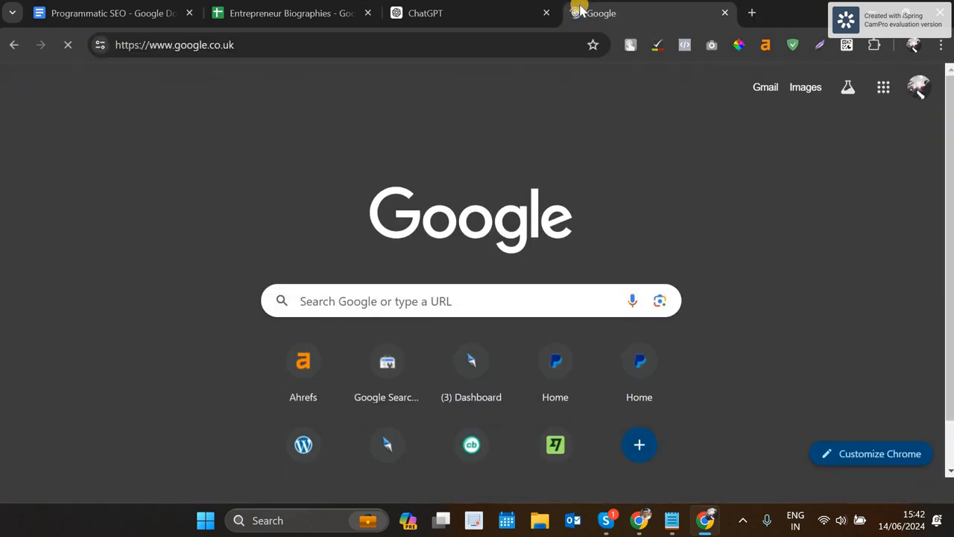
{"action": "type", "text": "elon musk b"}
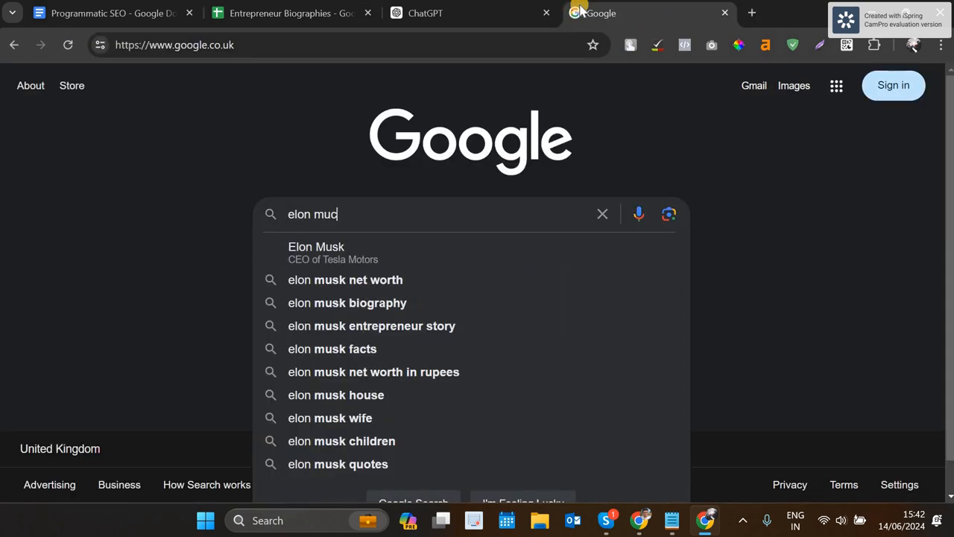
{"action": "type", "text": "iography"}
{"action": "key", "text": "Return"}
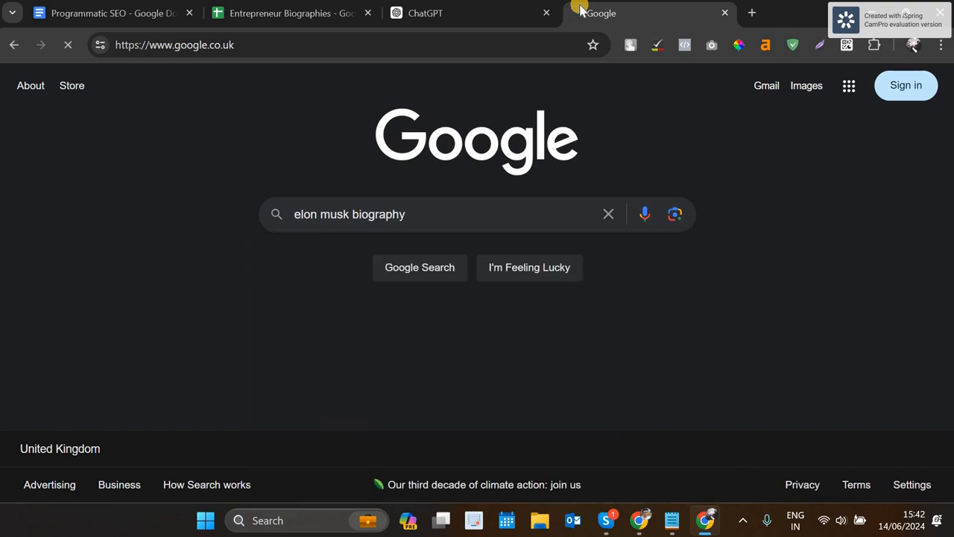
Examine the search results for the kinds of biography pages and topics that cover Elon Musk
{"action": "scroll", "coordinate": [276, 214], "scroll_direction": "down", "scroll_amount": 5}
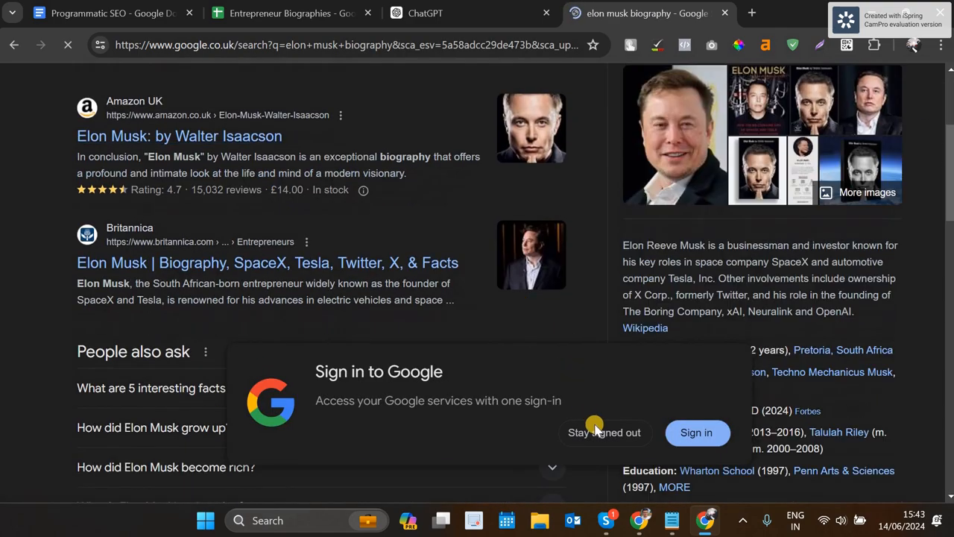
{"action": "scroll", "coordinate": [265, 205], "scroll_direction": "up", "scroll_amount": 5}
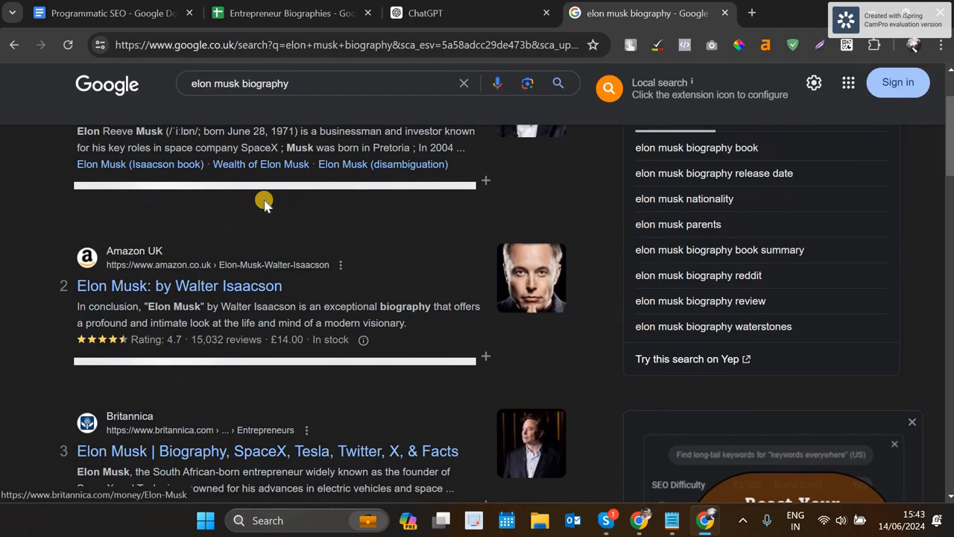
{"action": "scroll", "coordinate": [134, 277], "scroll_direction": "down", "scroll_amount": 3}
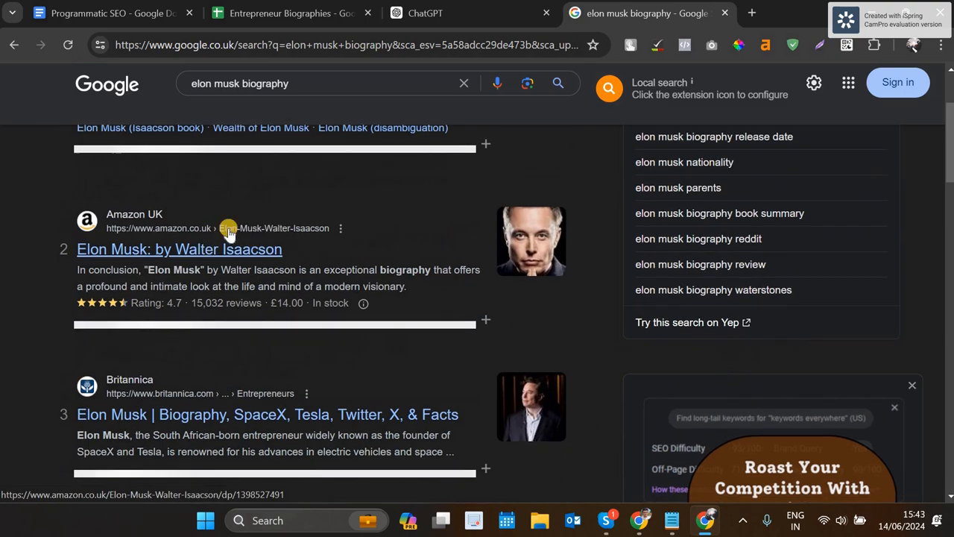
{"action": "scroll", "coordinate": [224, 224], "scroll_direction": "down", "scroll_amount": 2}
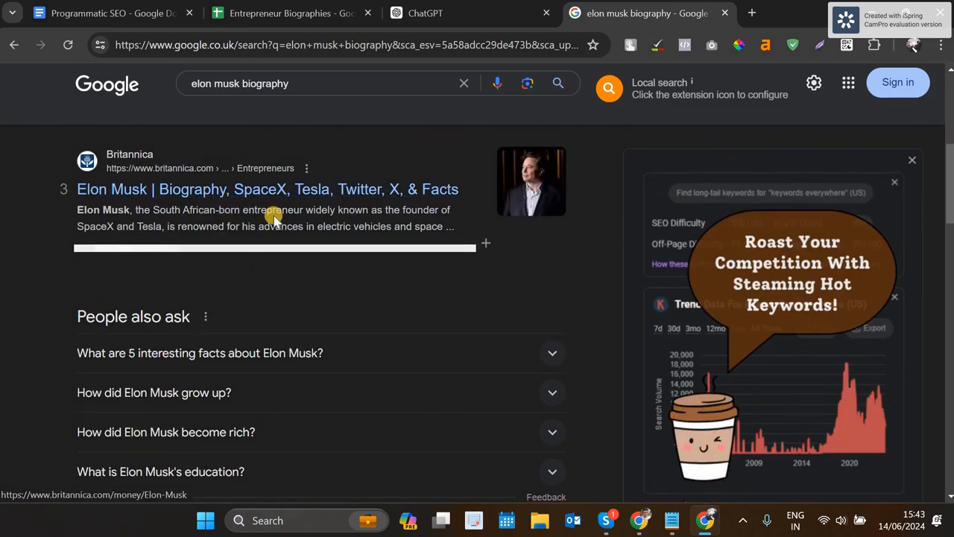
{"action": "scroll", "coordinate": [268, 212], "scroll_direction": "down", "scroll_amount": 5}
{"action": "scroll", "coordinate": [166, 216], "scroll_direction": "down", "scroll_amount": 2}
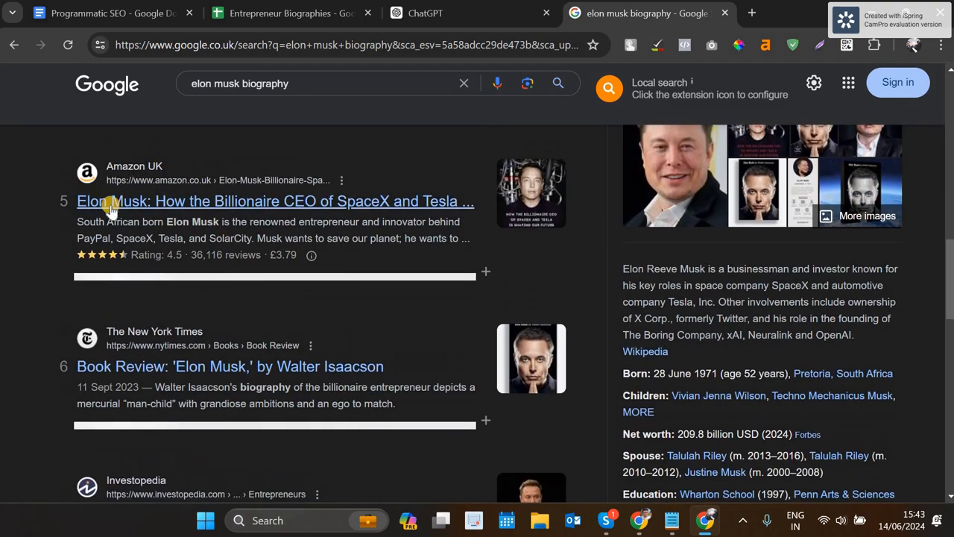
{"action": "scroll", "coordinate": [170, 335], "scroll_direction": "down", "scroll_amount": 2}
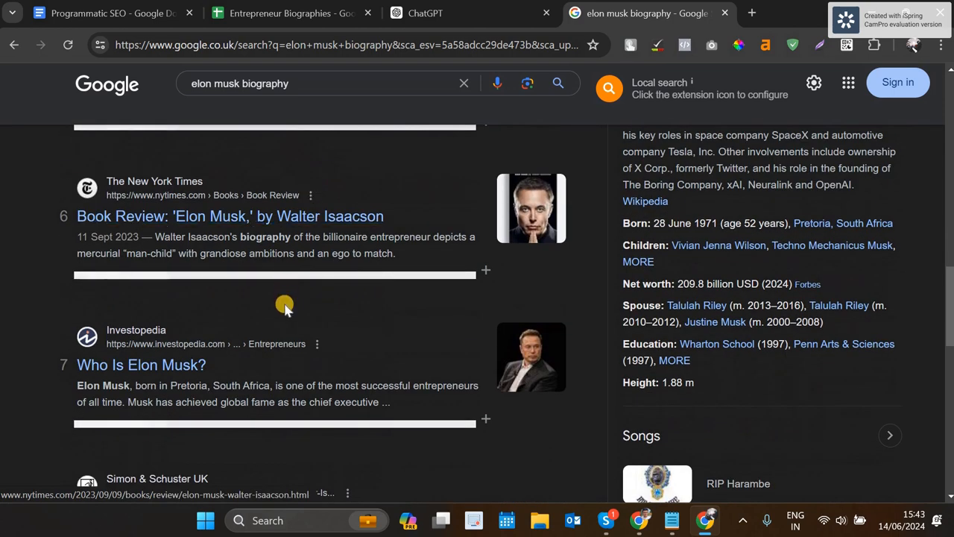
Return to the Entrepreneur Biographies spreadsheet and review the name list against the empty header row
{"action": "left_click", "coordinate": [302, 19]}
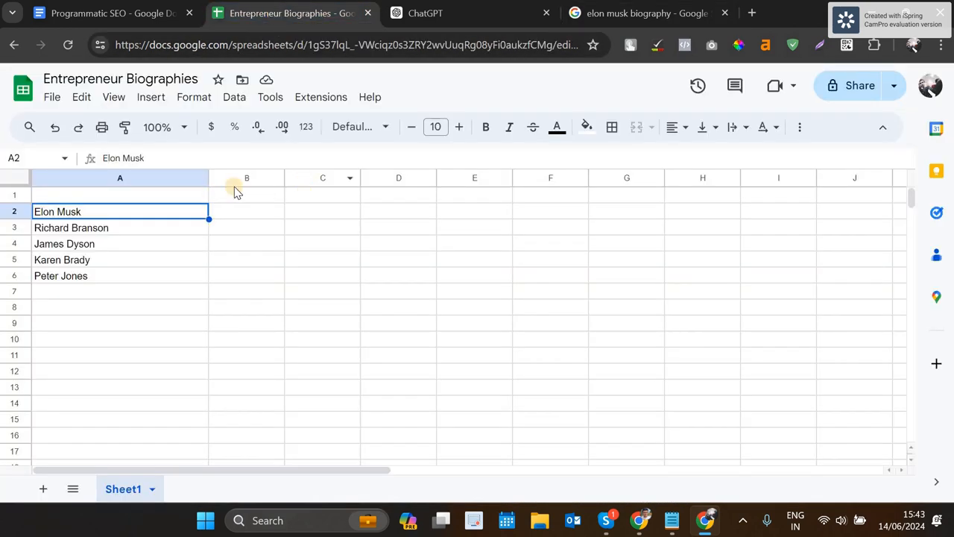
{"action": "left_click", "coordinate": [236, 198]}
{"action": "key", "text": "Left"}
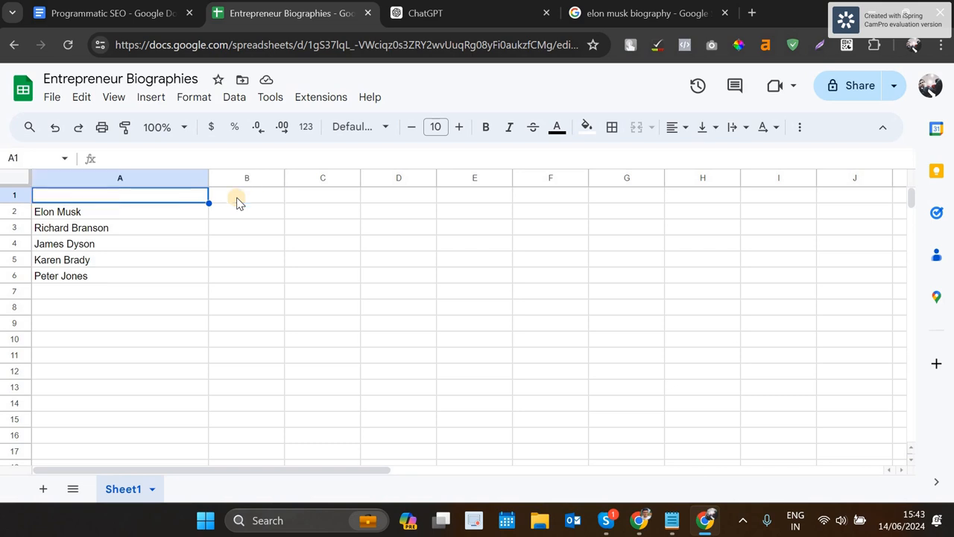
{"action": "key", "text": "Down"}
{"action": "key", "text": "Down"}
{"action": "key", "text": "Down"}
{"action": "key", "text": "Down"}
{"action": "key", "text": "Down"}
{"action": "key", "text": "Down"}
{"action": "key", "text": "Up"}
{"action": "key", "text": "Up"}
{"action": "key", "text": "Up"}
{"action": "key", "text": "Up"}
{"action": "key", "text": "Up"}
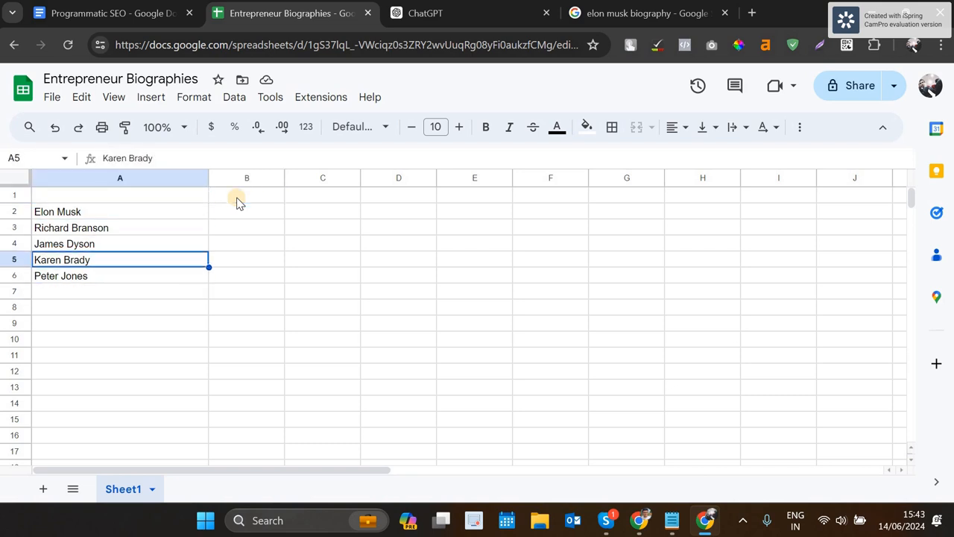
{"action": "key", "text": "Up"}
{"action": "key", "text": "Right"}
{"action": "key", "text": "Down"}
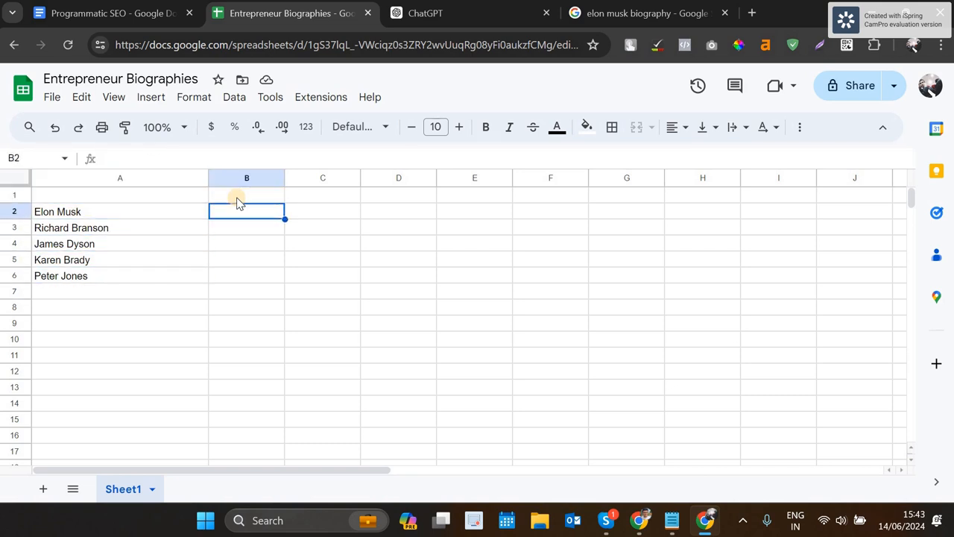
{"action": "key", "text": "Up"}
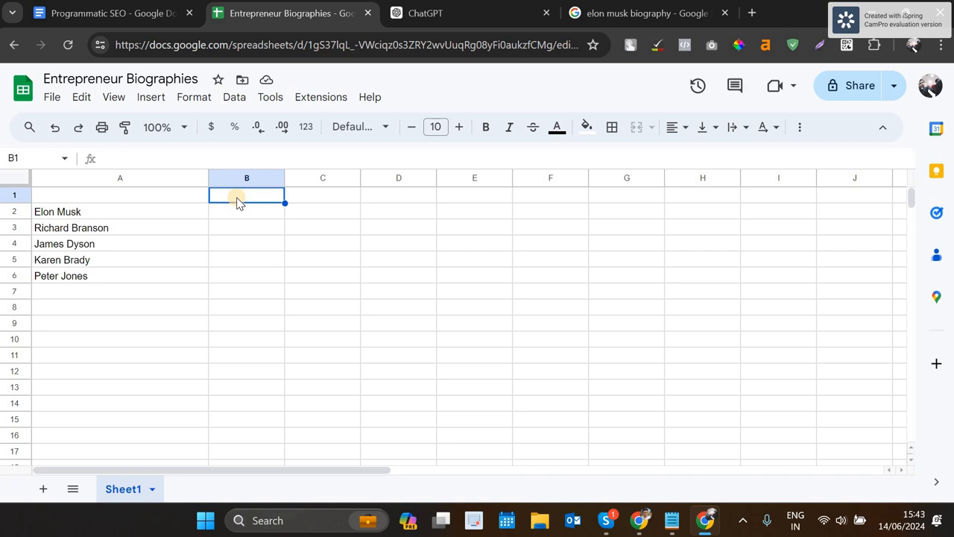
Enter the column headings "ENTREPRENEUR NAME" in cell A1 and "Who is" in cell B1
{"action": "double_click", "coordinate": [123, 200]}
{"action": "type", "text": "EN"}
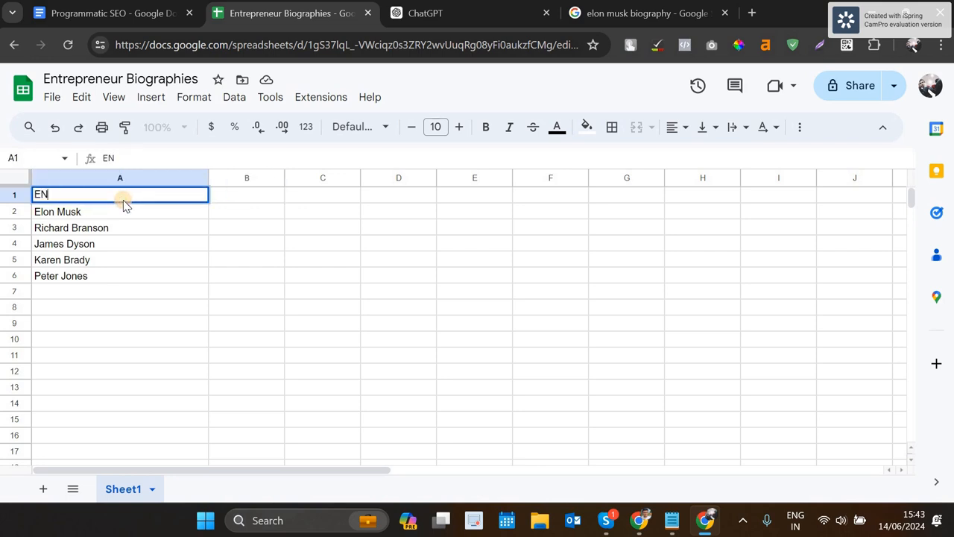
{"action": "type", "text": "TREPRENEUR NAME"}
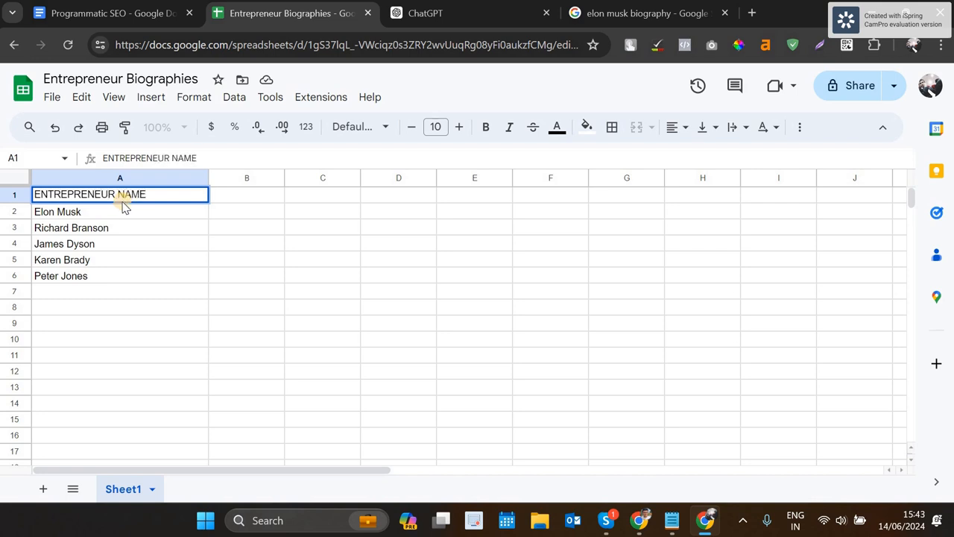
{"action": "left_click", "coordinate": [274, 196]}
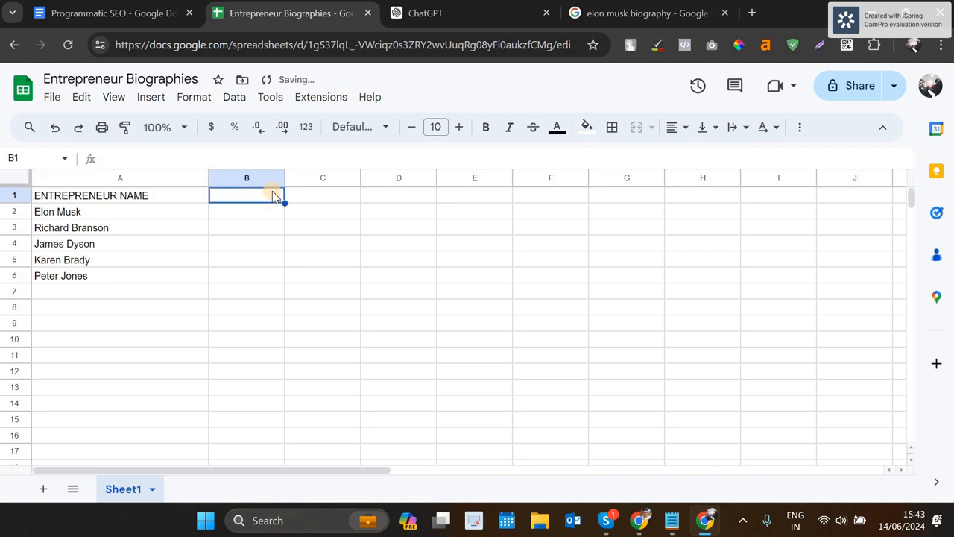
{"action": "type", "text": "Who "}
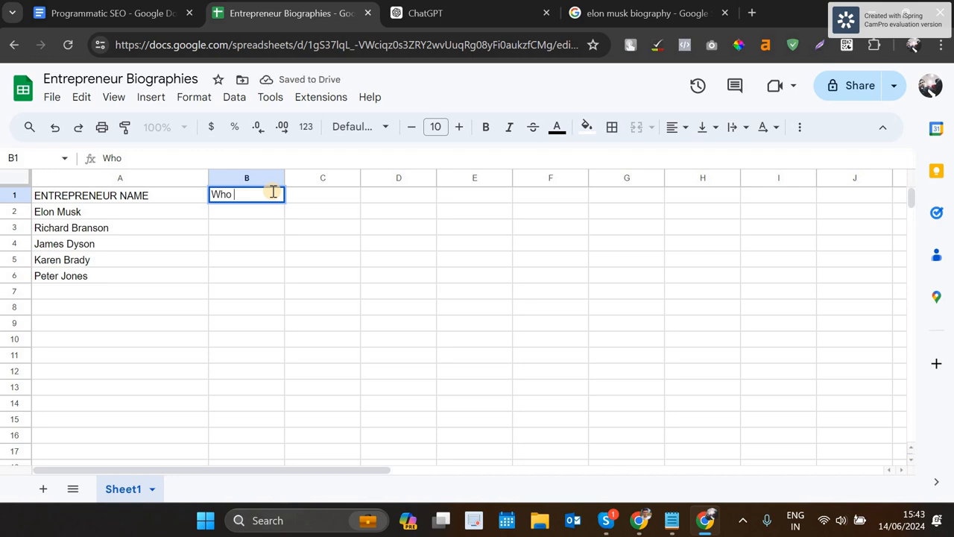
{"action": "type", "text": "is"}
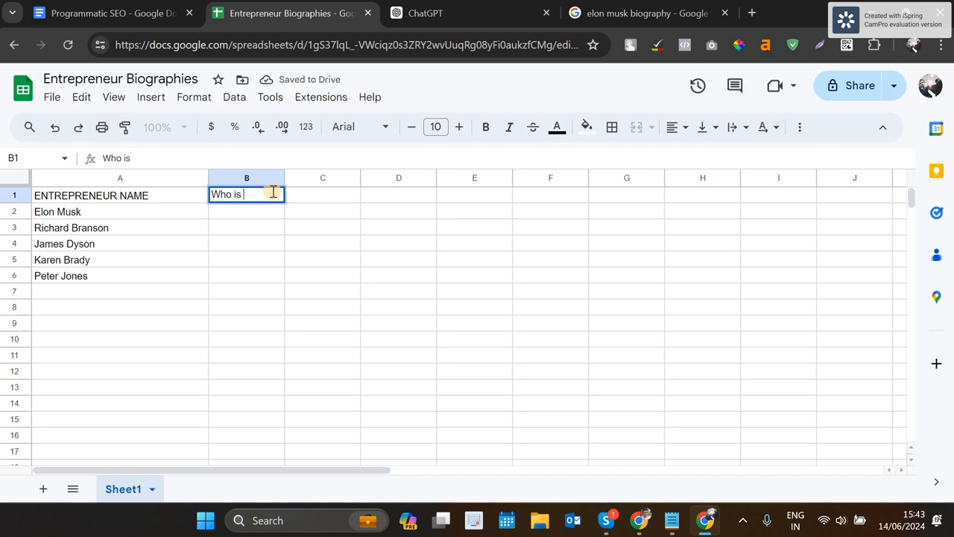
{"action": "left_click", "coordinate": [154, 217]}
Enter the heading "What is the age of" in cell C1 and widen column C to fit it
{"action": "left_click", "coordinate": [334, 195]}
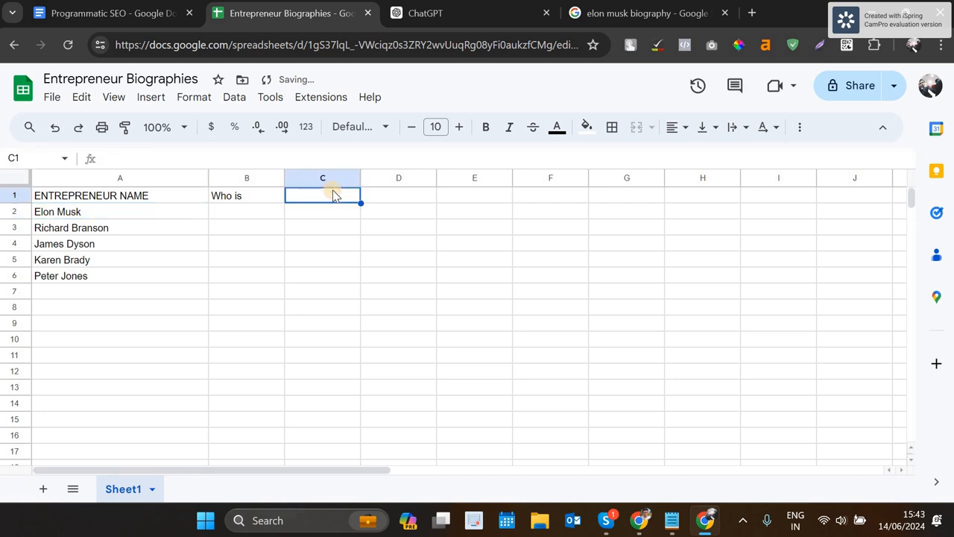
{"action": "type", "text": "What is t"}
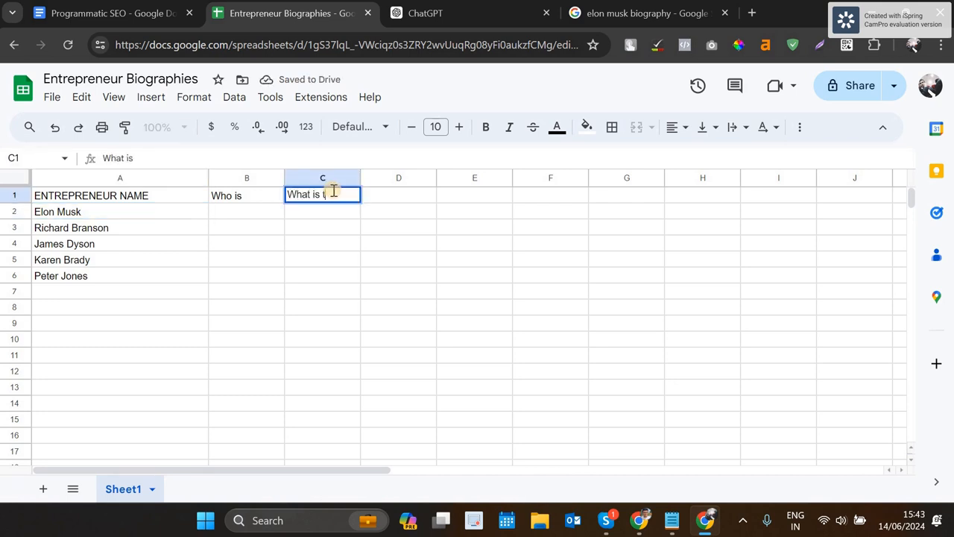
{"action": "type", "text": "he age of"}
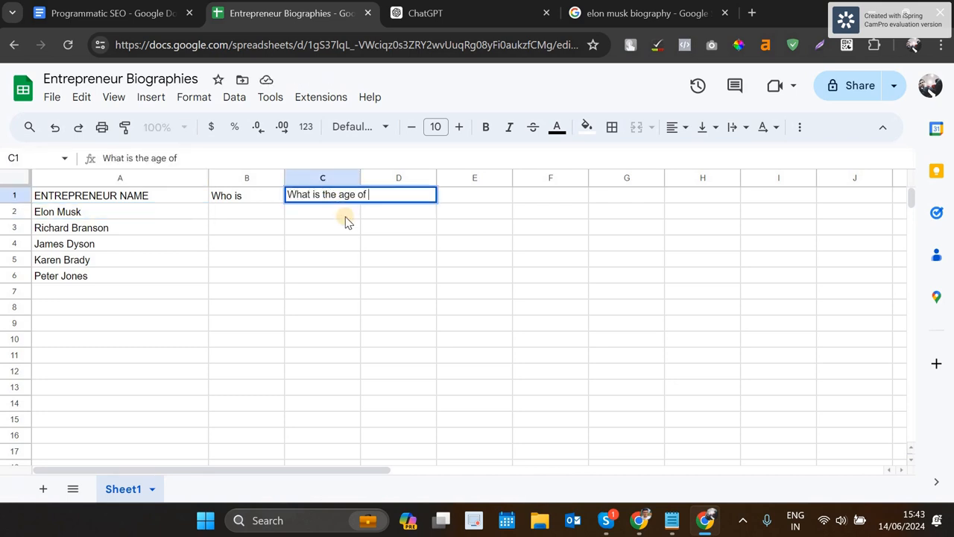
{"action": "key", "text": "Return"}
{"action": "left_click_drag", "start_coordinate": [361, 177], "coordinate": [375, 178]}
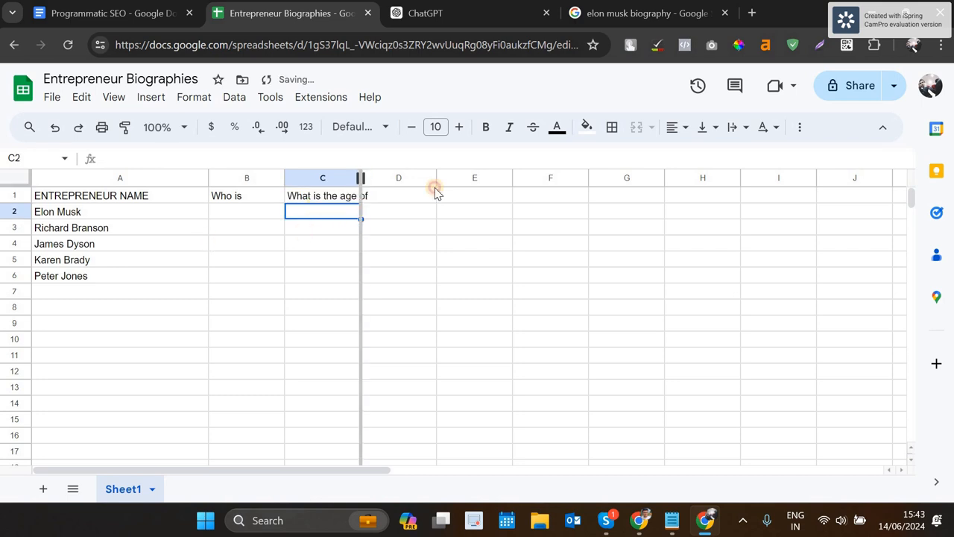
Enter the heading "Early Life of" in cell D1
{"action": "left_click", "coordinate": [428, 198]}
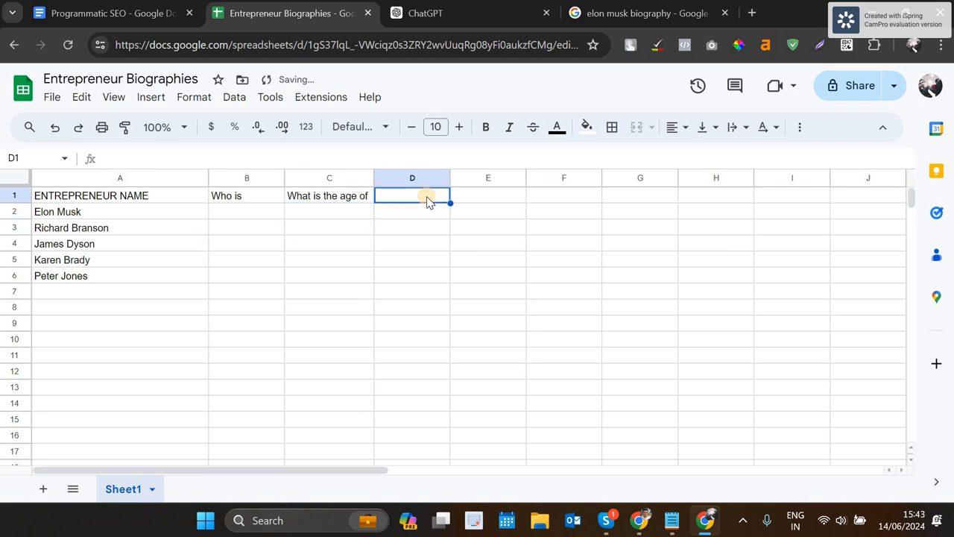
{"action": "key", "text": "Left"}
{"action": "left_click", "coordinate": [429, 201]}
{"action": "type", "text": "Ea"}
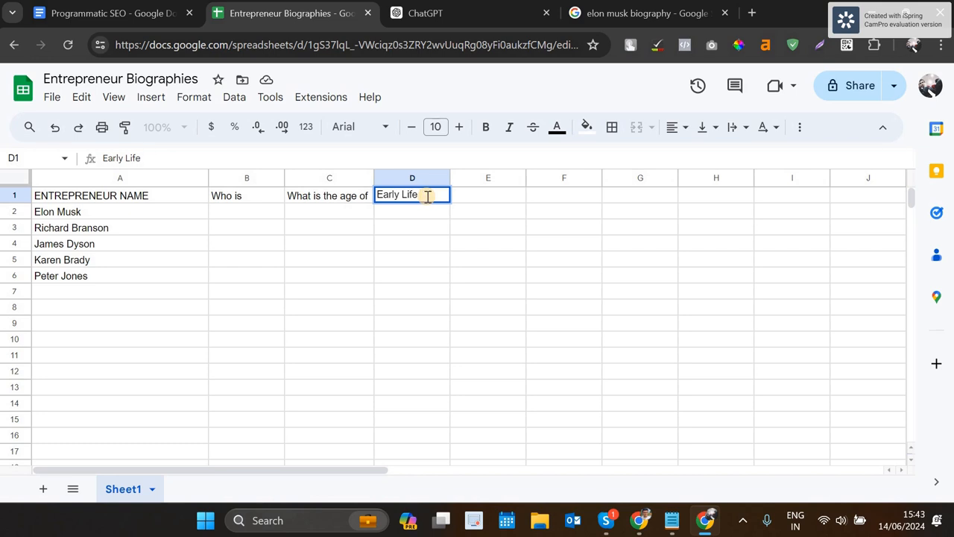
{"action": "type", "text": "of"}
Enter the heading "Education Of" in cell E1, correcting the spelling of Education
{"action": "double_click", "coordinate": [481, 197]}
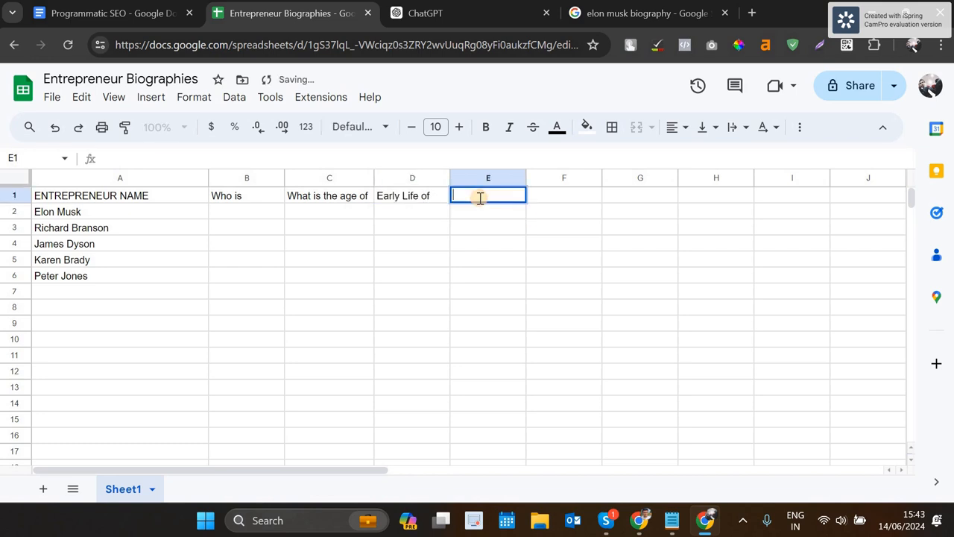
{"action": "type", "text": "Eduction"}
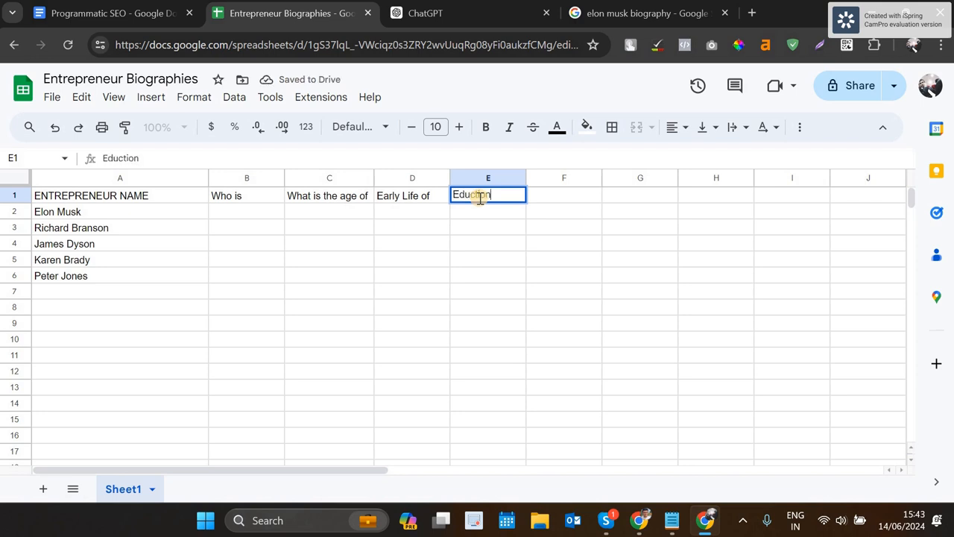
{"action": "key", "text": "BackSpace"}
{"action": "key", "text": "BackSpace"}
{"action": "key", "text": "BackSpace"}
{"action": "key", "text": "BackSpace"}
{"action": "type", "text": "ation Of"}
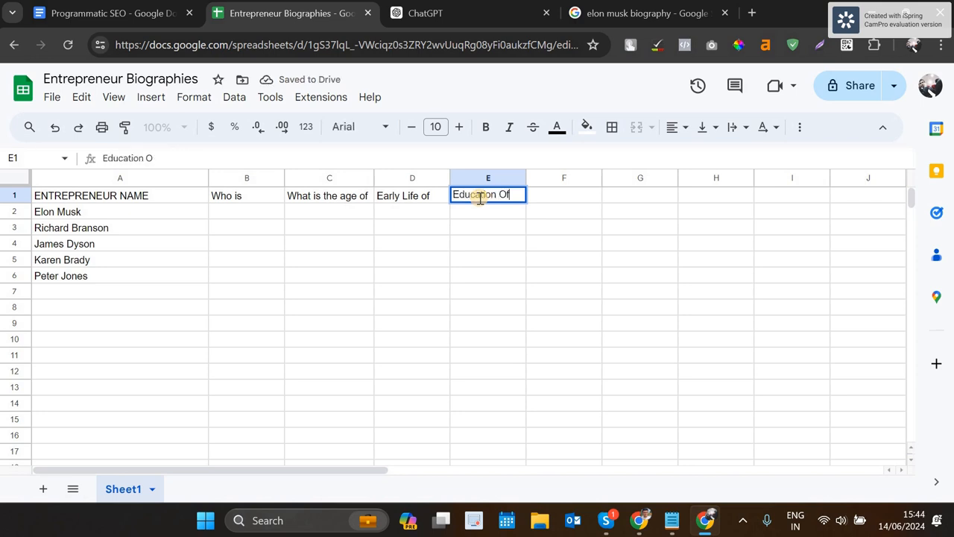
{"action": "left_click", "coordinate": [497, 226]}
Enter the heading "Career of" in cell F1 and change the heading in cell E1 to "Education of"
{"action": "left_click", "coordinate": [548, 201]}
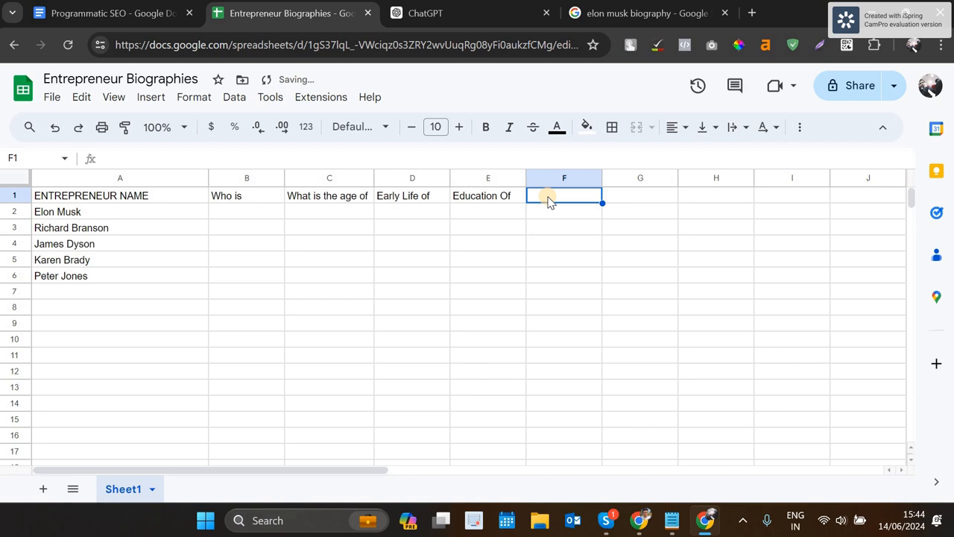
{"action": "type", "text": "Career of"}
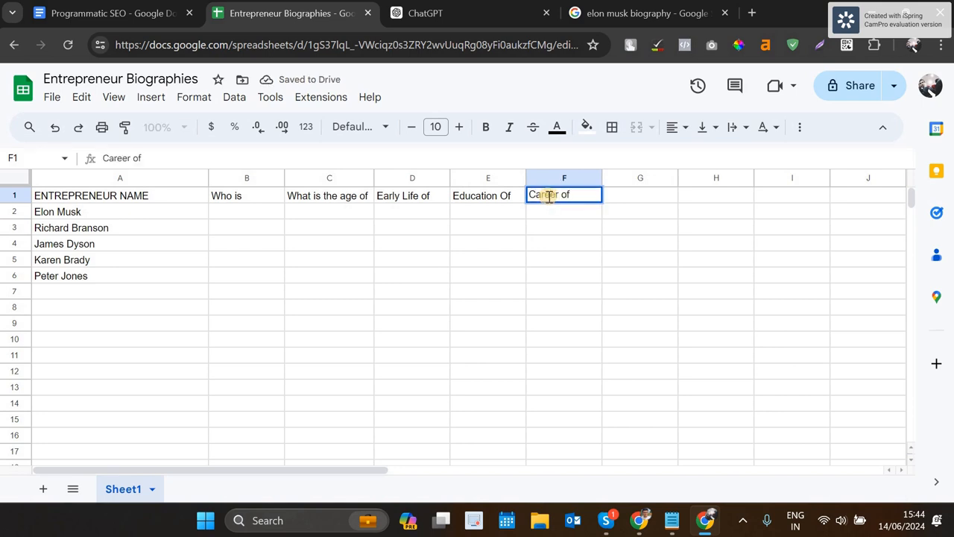
{"action": "triple_click", "coordinate": [510, 194]}
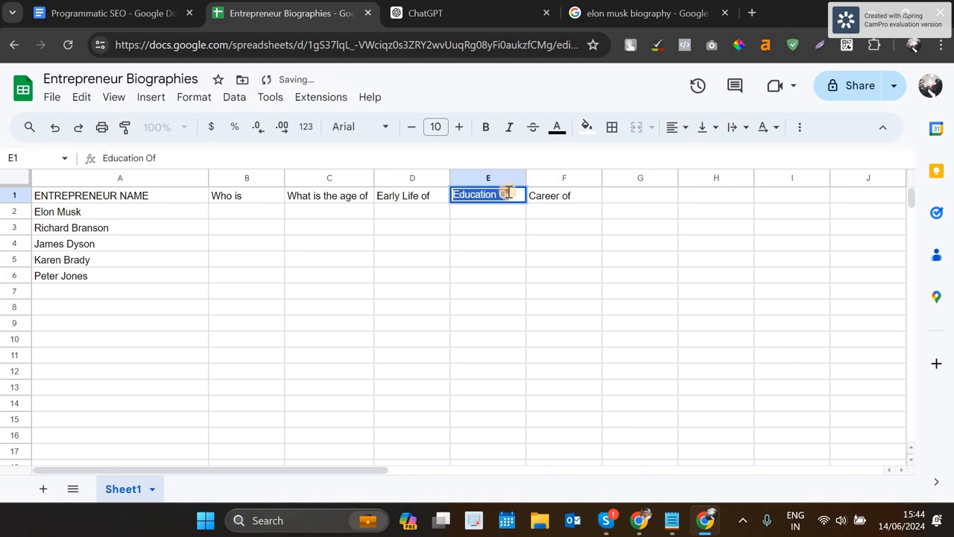
{"action": "left_click", "coordinate": [503, 193]}
{"action": "key", "text": "Delete"}
{"action": "type", "text": "o"}
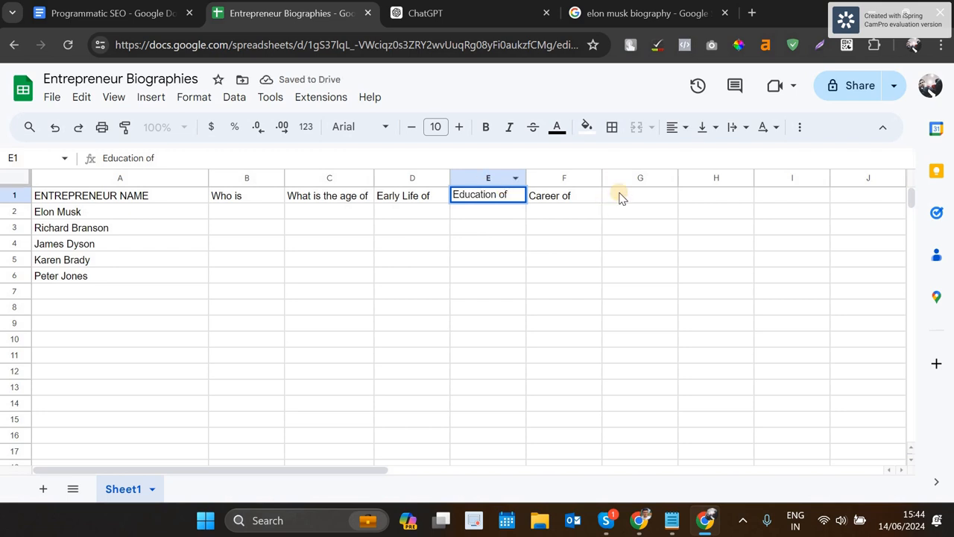
Enter the heading "Companies owned by" in cell G1
{"action": "left_click", "coordinate": [618, 195]}
{"action": "type", "text": "C"}
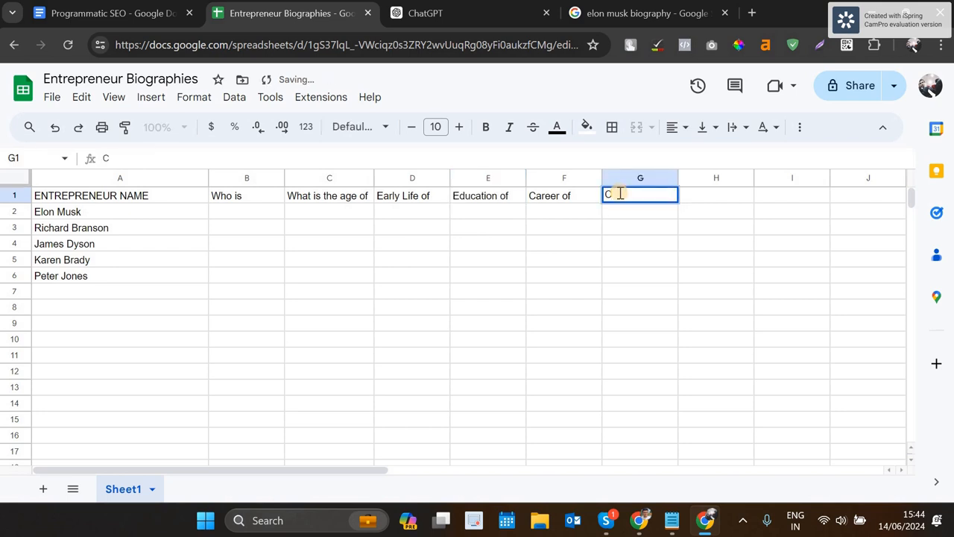
{"action": "type", "text": "pompanie"}
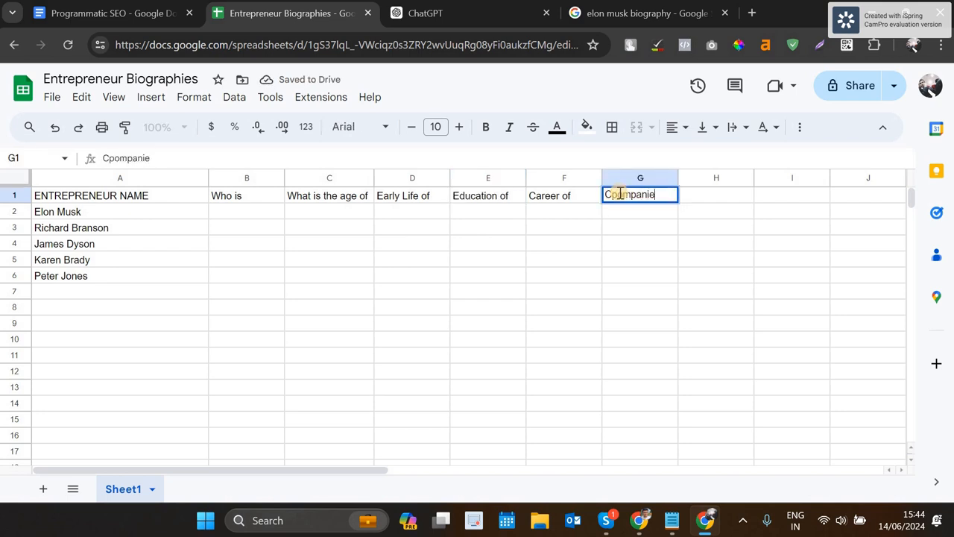
{"action": "key", "text": "BackSpace"}
{"action": "key", "text": "BackSpace"}
{"action": "key", "text": "BackSpace"}
{"action": "key", "text": "BackSpace"}
{"action": "key", "text": "BackSpace"}
{"action": "key", "text": "BackSpace"}
{"action": "key", "text": "BackSpace"}
{"action": "key", "text": "BackSpace"}
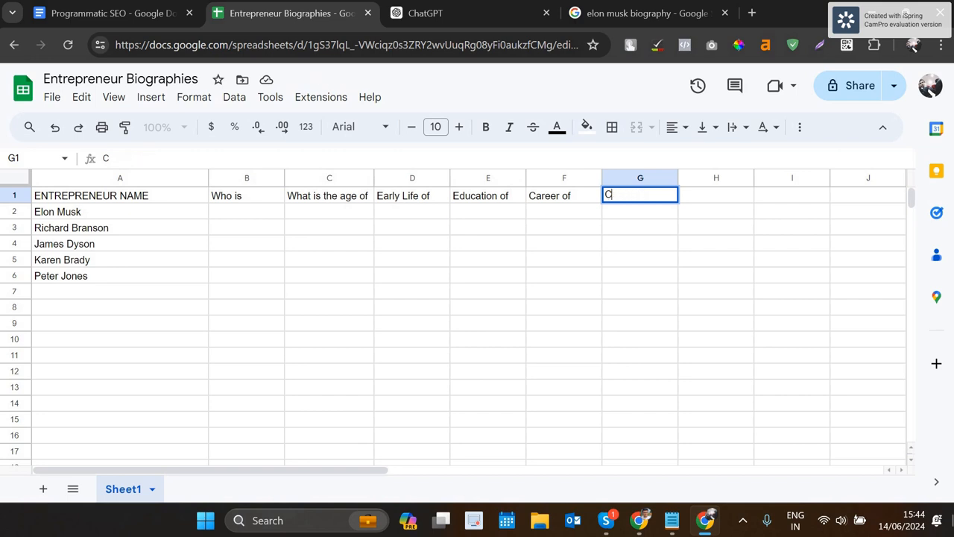
{"action": "type", "text": "ompanies owned by"}
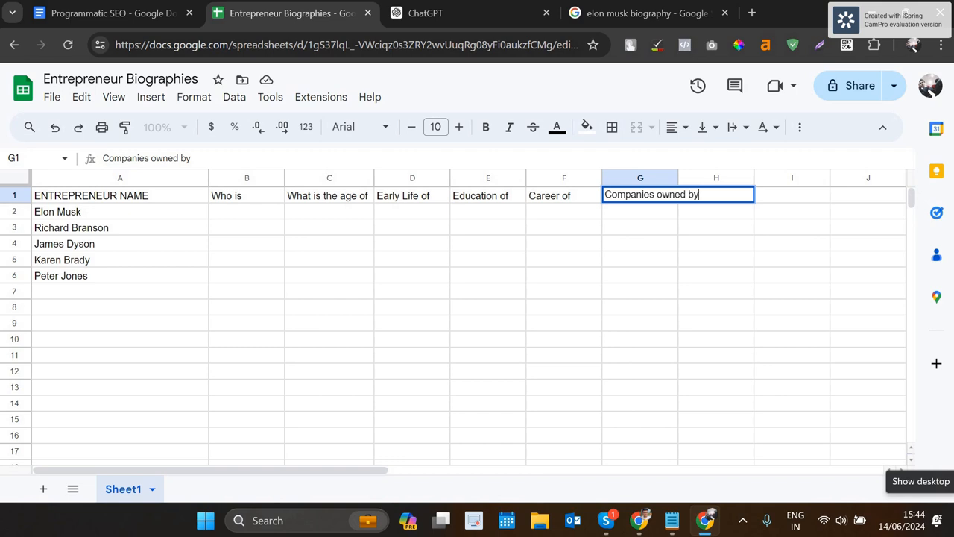
{"action": "left_click", "coordinate": [717, 212]}
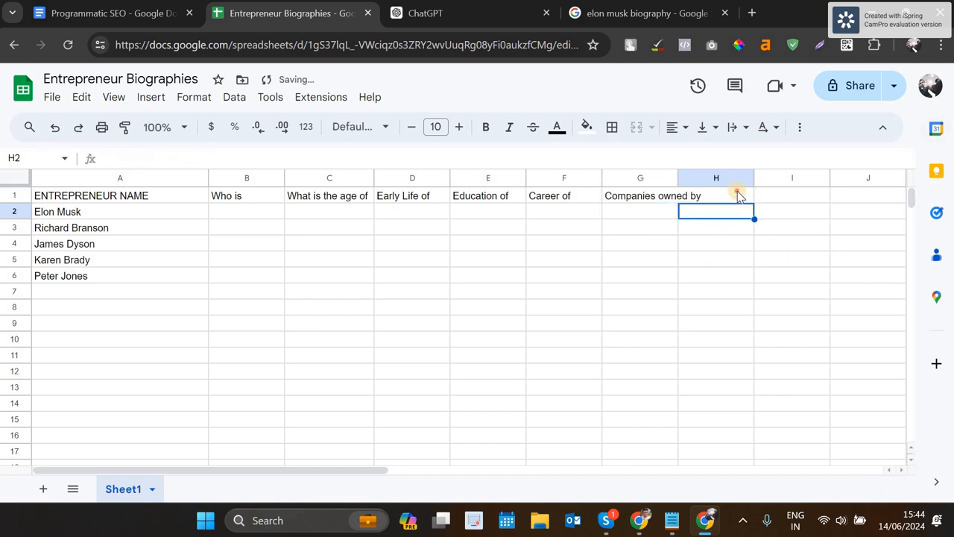
Enter the heading "Networth of" in cell H1 and widen column G to fit its heading
{"action": "left_click", "coordinate": [738, 196]}
{"action": "type", "text": "Ne"}
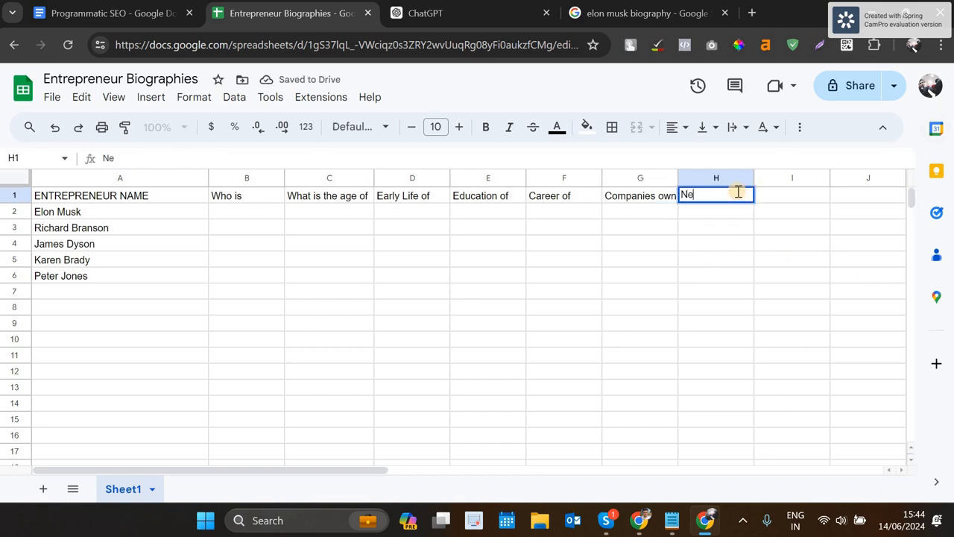
{"action": "type", "text": "tworth of"}
{"action": "left_click", "coordinate": [660, 275]}
{"action": "double_click", "coordinate": [680, 178]}
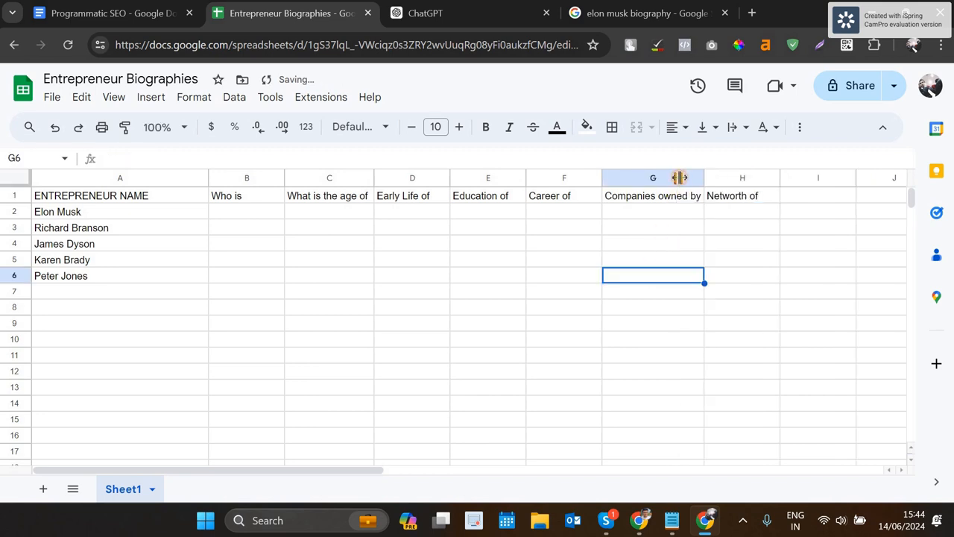
Make the headings in cells A1 to H1 bold
{"action": "left_click", "coordinate": [264, 195]}
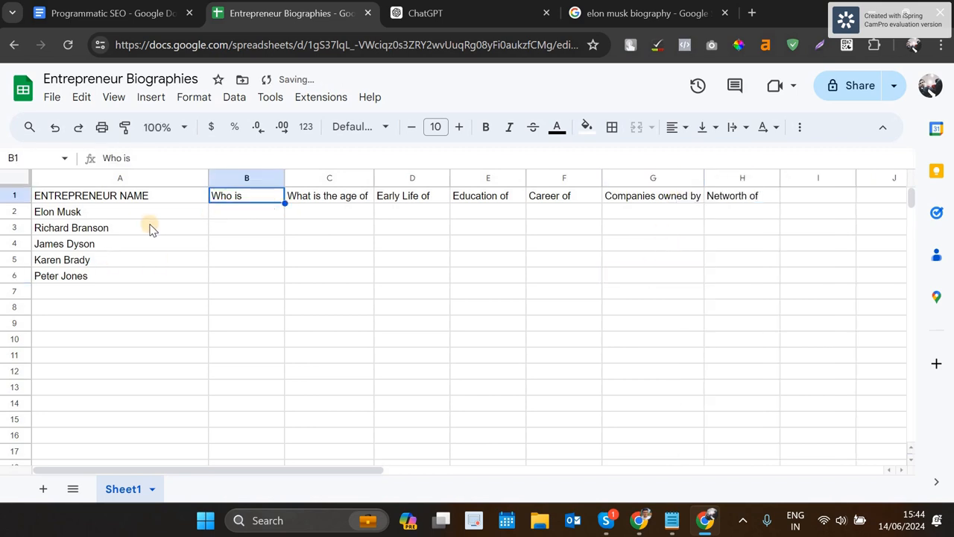
{"action": "left_click", "coordinate": [152, 201]}
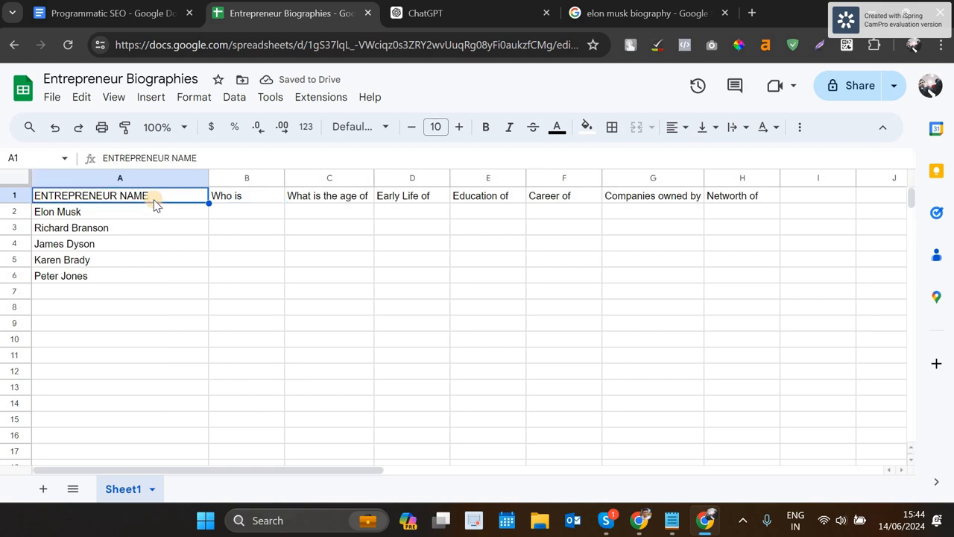
{"action": "key", "text": "shift+Right"}
{"action": "key", "text": "shift+Right"}
{"action": "key", "text": "shift+Right"}
{"action": "key", "text": "shift+Right"}
{"action": "key", "text": "shift+Right"}
{"action": "key", "text": "shift+Right"}
{"action": "key", "text": "shift+Right"}
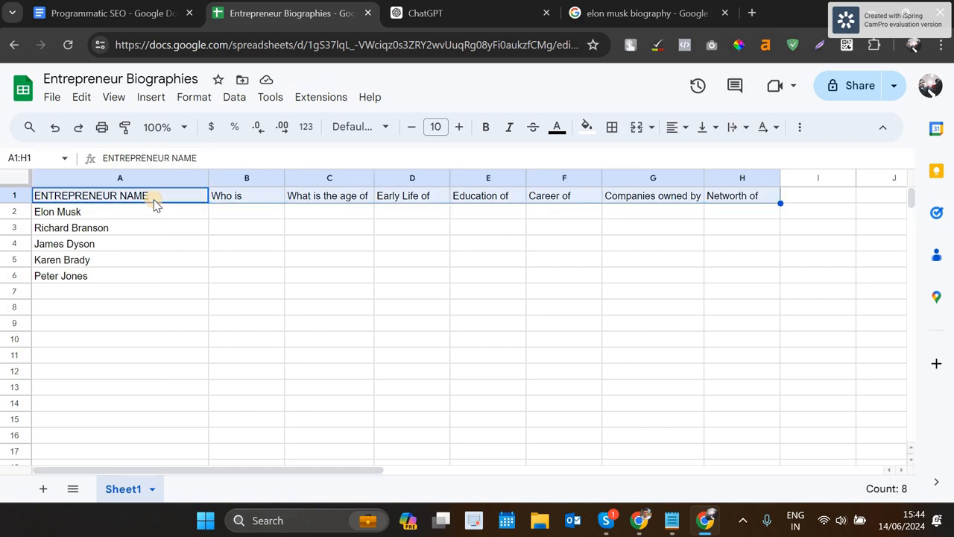
{"action": "key", "text": "ctrl+b"}
{"action": "left_click", "coordinate": [249, 203]}
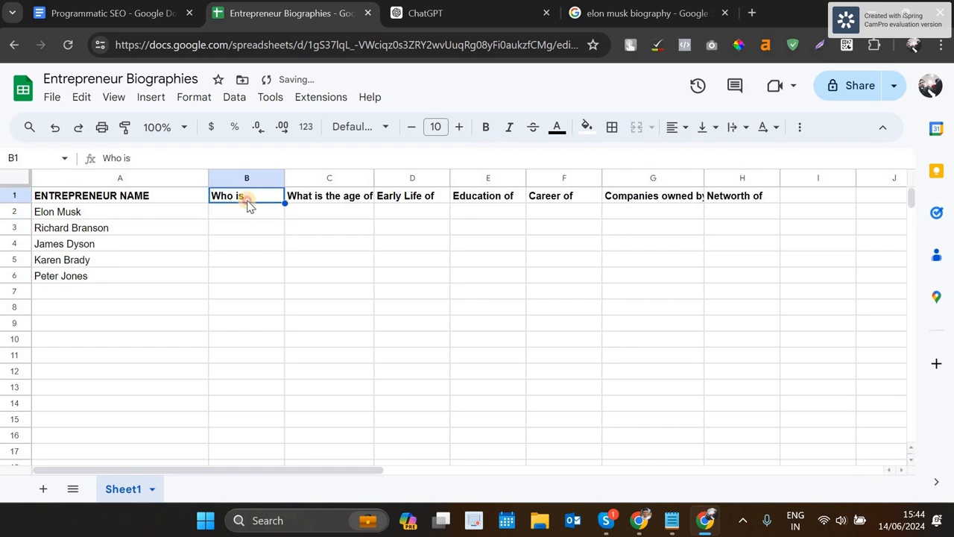
Review the row 1 headings one by one for missing biography topics
{"action": "key", "text": "Left"}
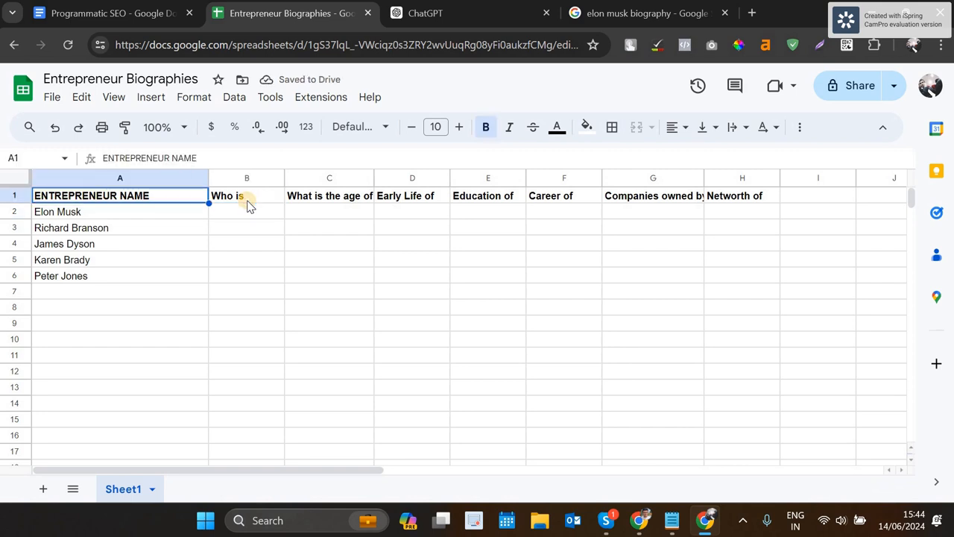
{"action": "key", "text": "Down"}
{"action": "key", "text": "Up"}
{"action": "key", "text": "Right"}
{"action": "key", "text": "Right"}
{"action": "key", "text": "Right"}
{"action": "key", "text": "Right"}
{"action": "key", "text": "Right"}
{"action": "key", "text": "Right"}
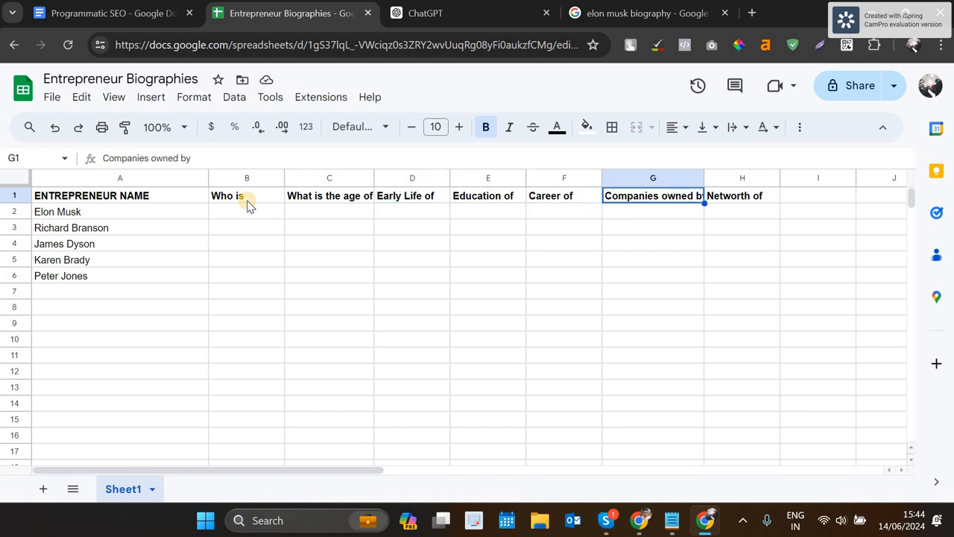
{"action": "key", "text": "Left"}
{"action": "key", "text": "Left"}
{"action": "key", "text": "Left"}
{"action": "key", "text": "Left"}
{"action": "key", "text": "Left"}
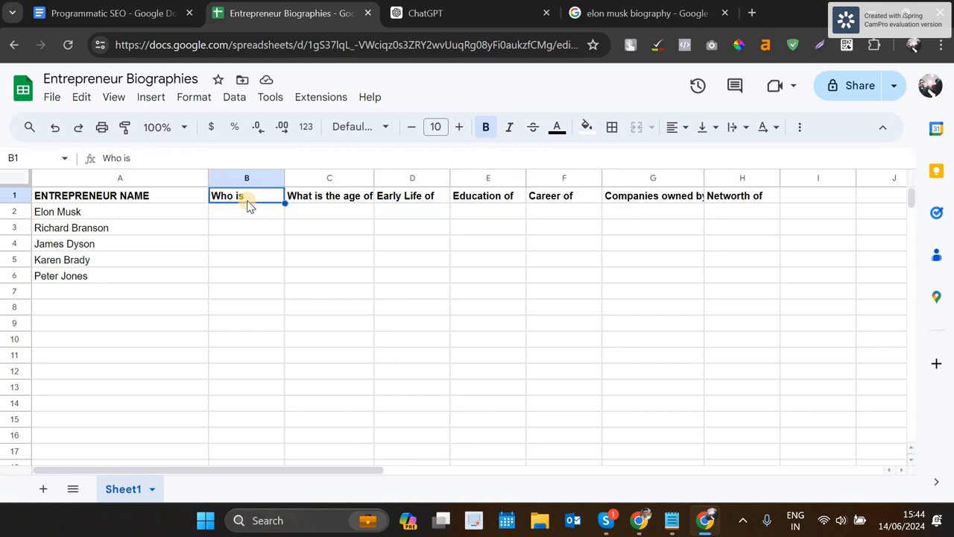
{"action": "key", "text": "Right"}
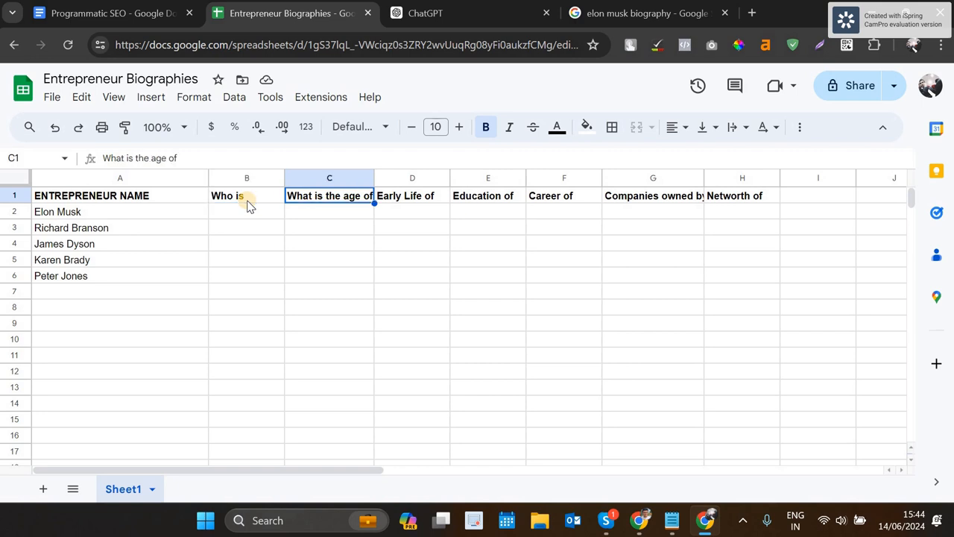
{"action": "key", "text": "Right"}
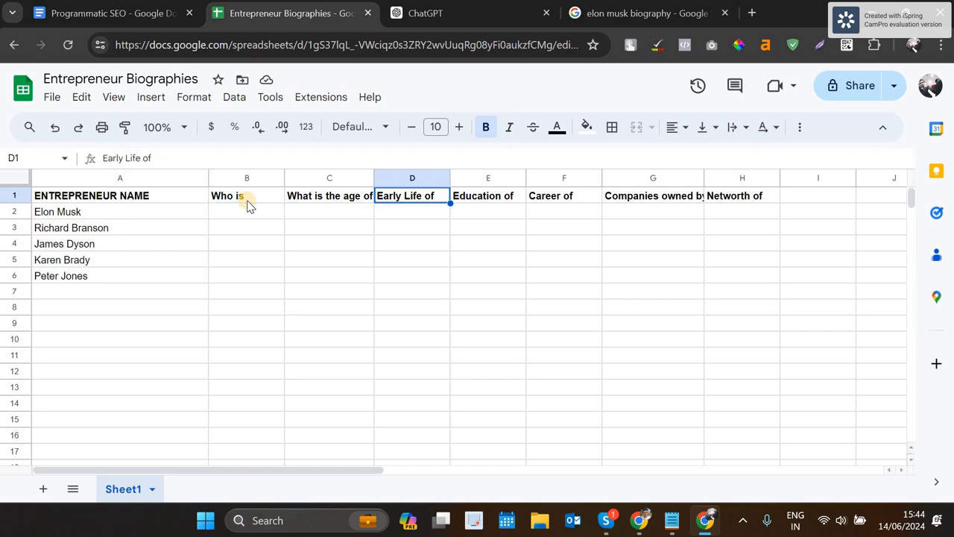
{"action": "key", "text": "Right"}
{"action": "key", "text": "Right"}
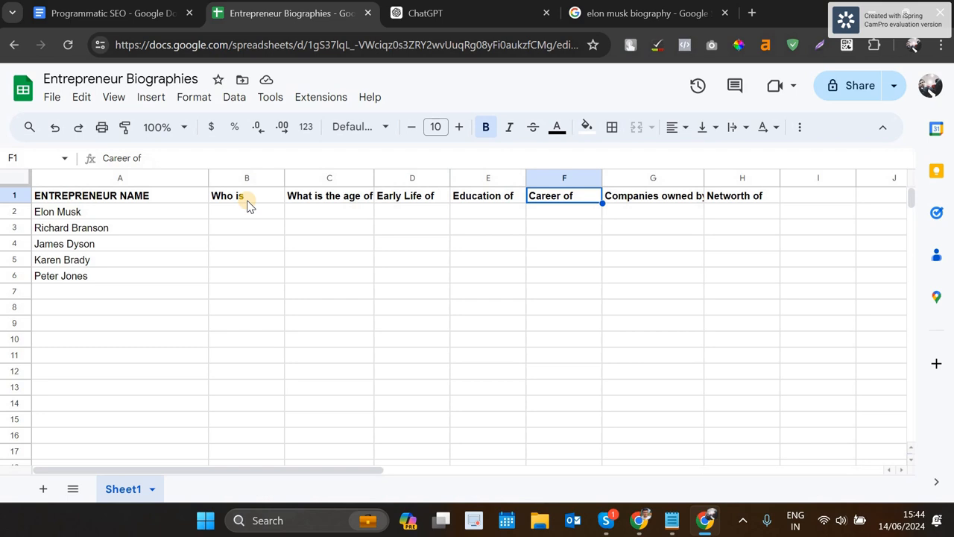
{"action": "key", "text": "Right"}
Insert a column before "Education of" with the heading "Family of" in E1, and widen the "Companies owned by" column to fit
{"action": "left_click", "coordinate": [468, 178]}
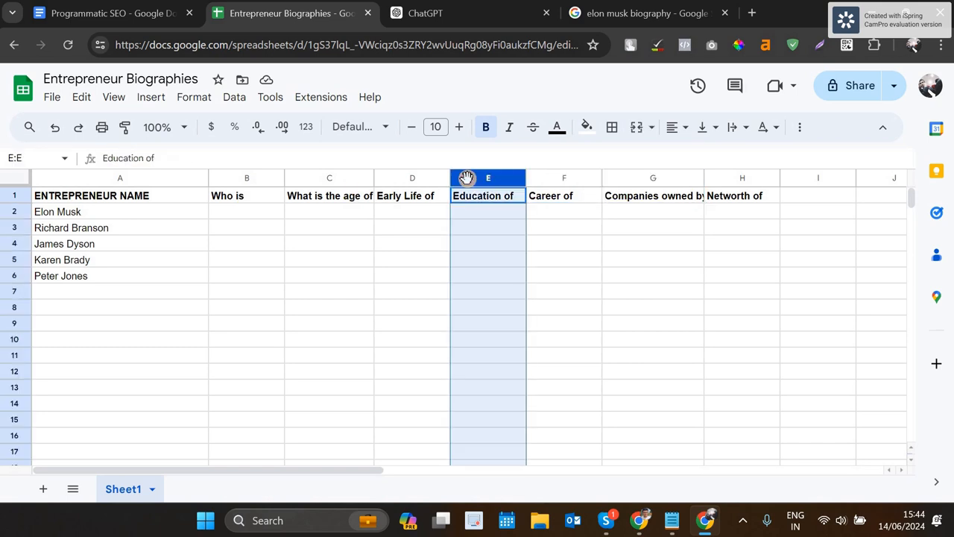
{"action": "right_click", "coordinate": [469, 178]}
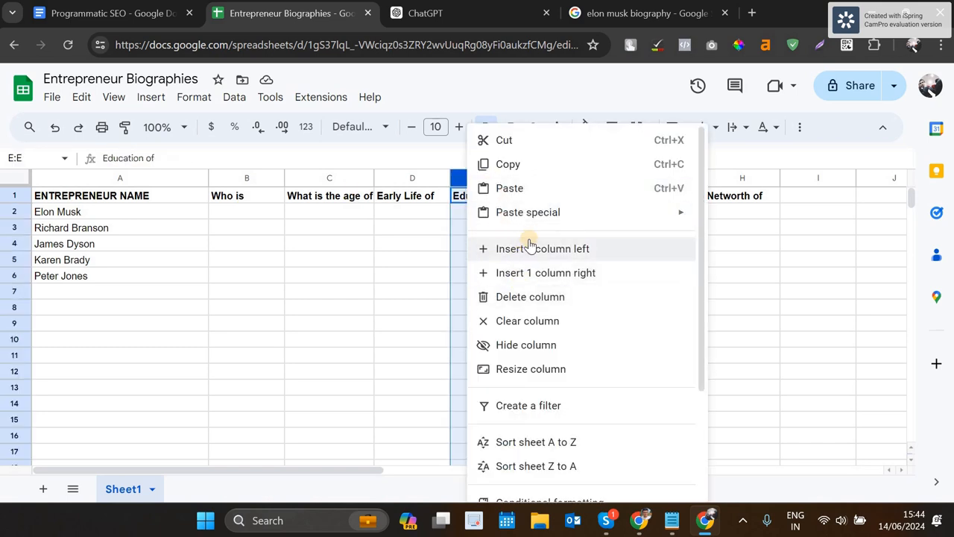
{"action": "left_click", "coordinate": [522, 248]}
{"action": "left_click", "coordinate": [481, 195]}
{"action": "type", "text": "Fam"}
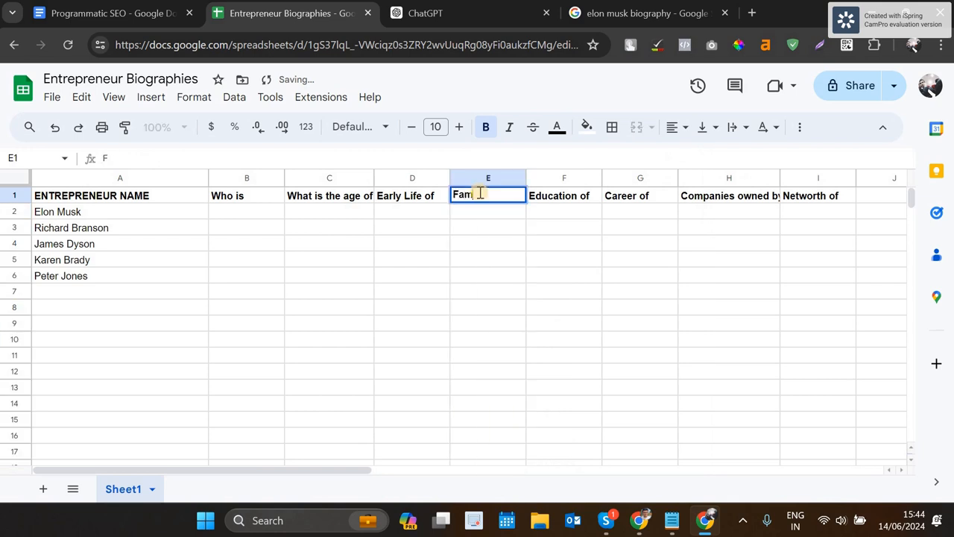
{"action": "type", "text": "ily of"}
{"action": "left_click", "coordinate": [486, 229]}
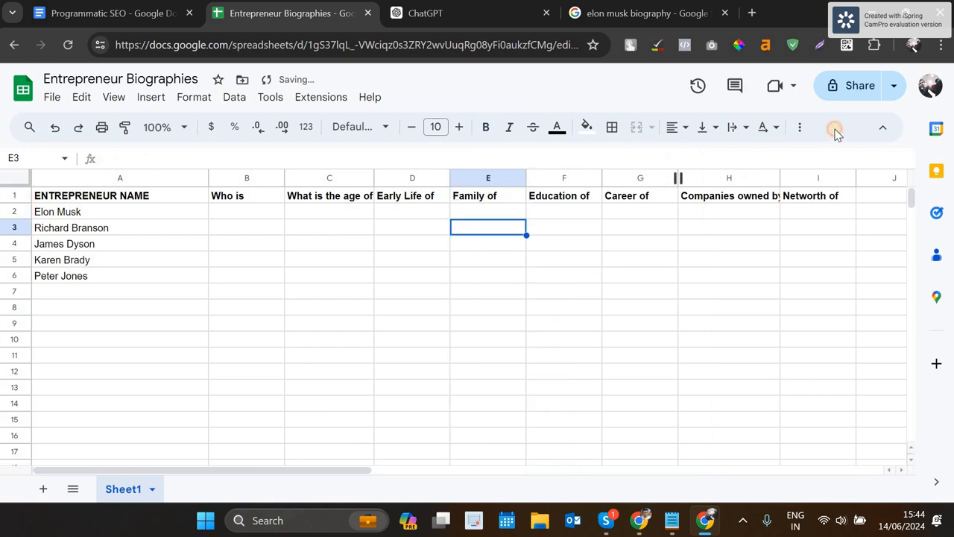
{"action": "left_click_drag", "start_coordinate": [780, 182], "coordinate": [788, 181]}
{"action": "left_click", "coordinate": [821, 212]}
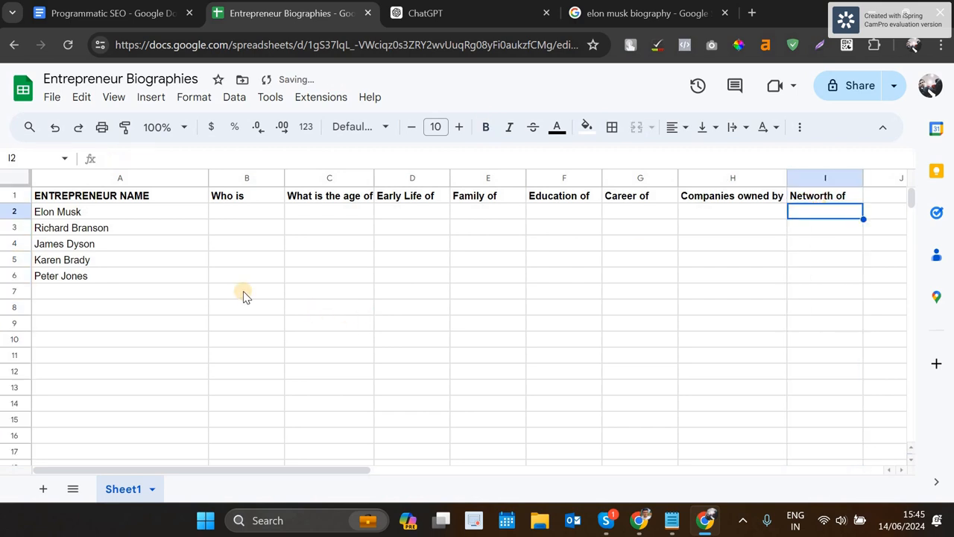
Enter the formula =CONCATENATE(B1, A2) in cell B2 and widen column B to fit the result
{"action": "left_click", "coordinate": [78, 212]}
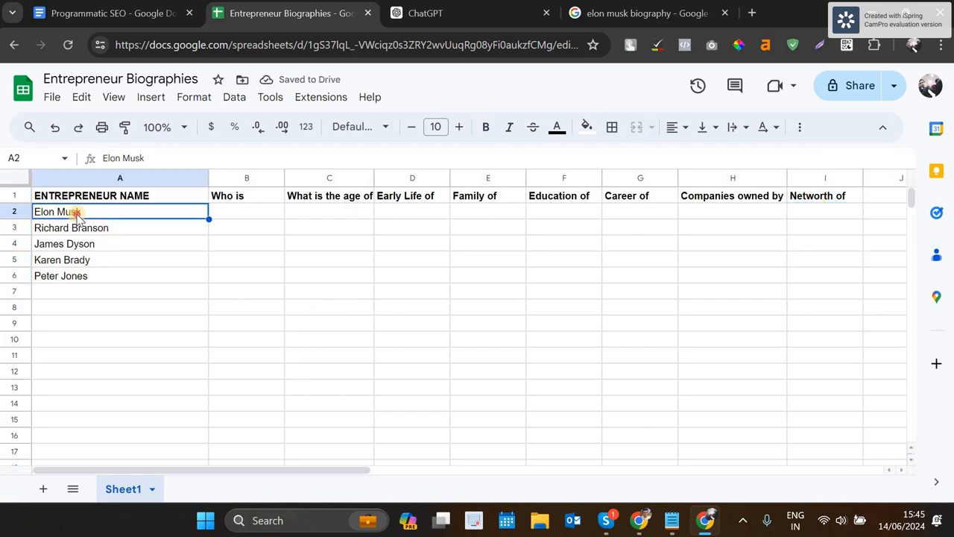
{"action": "left_click", "coordinate": [239, 212]}
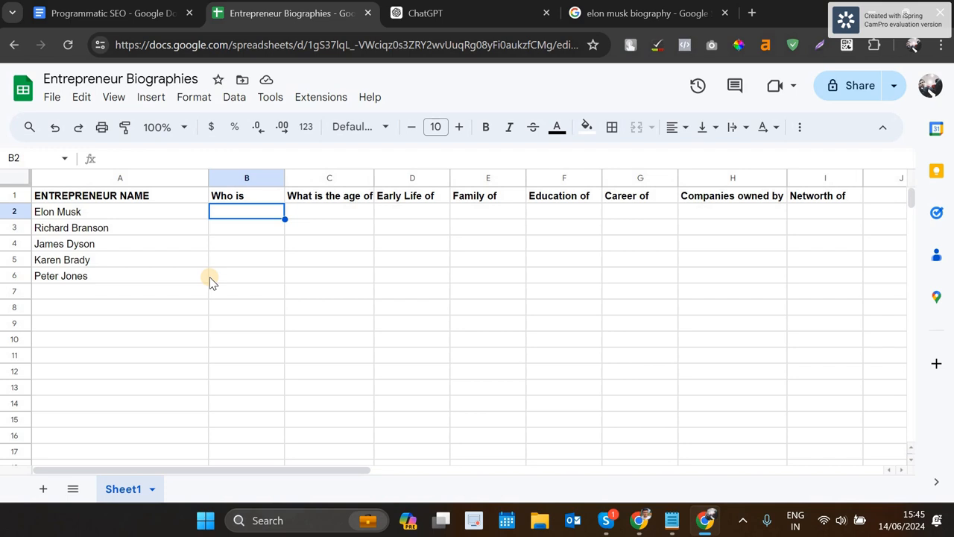
{"action": "type", "text": "=CON"}
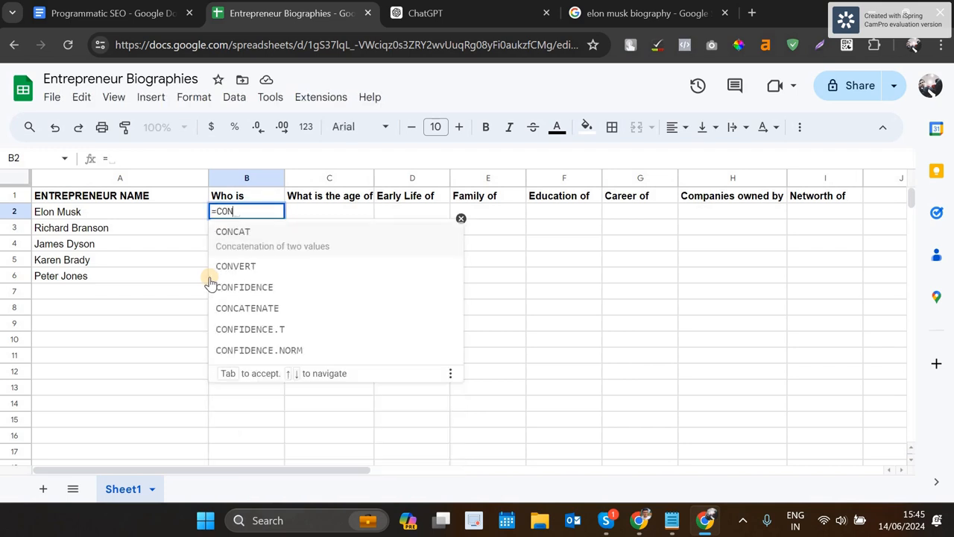
{"action": "type", "text": "CA"}
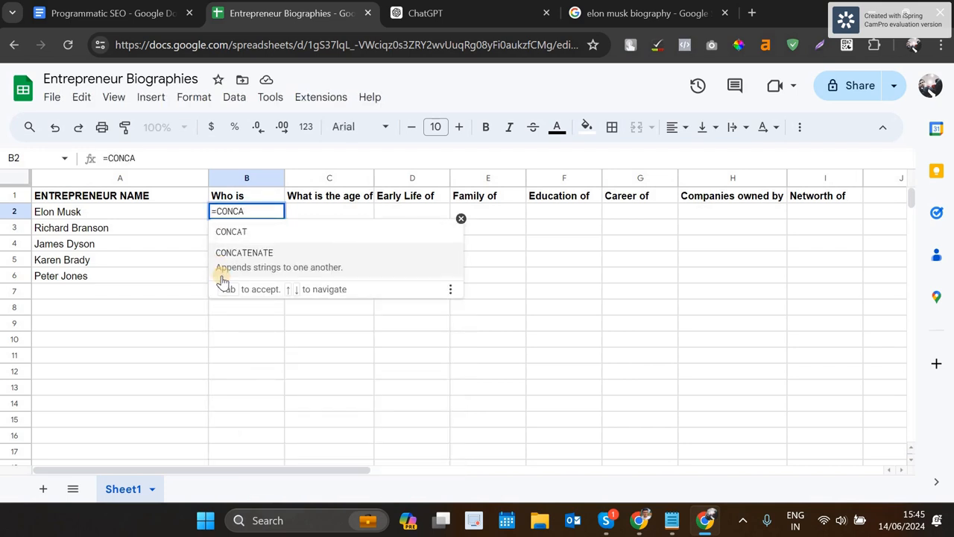
{"action": "left_click", "coordinate": [226, 277]}
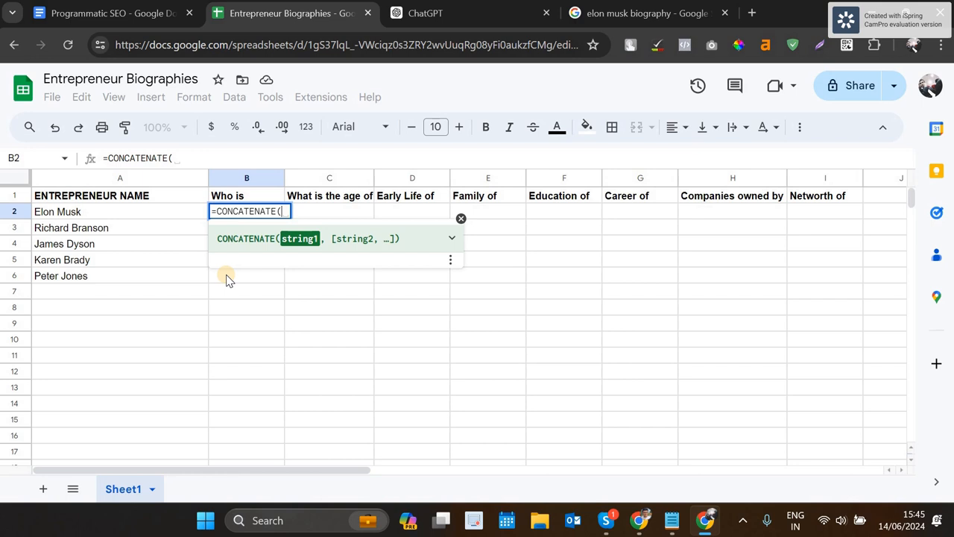
{"action": "type", "text": "B1"}
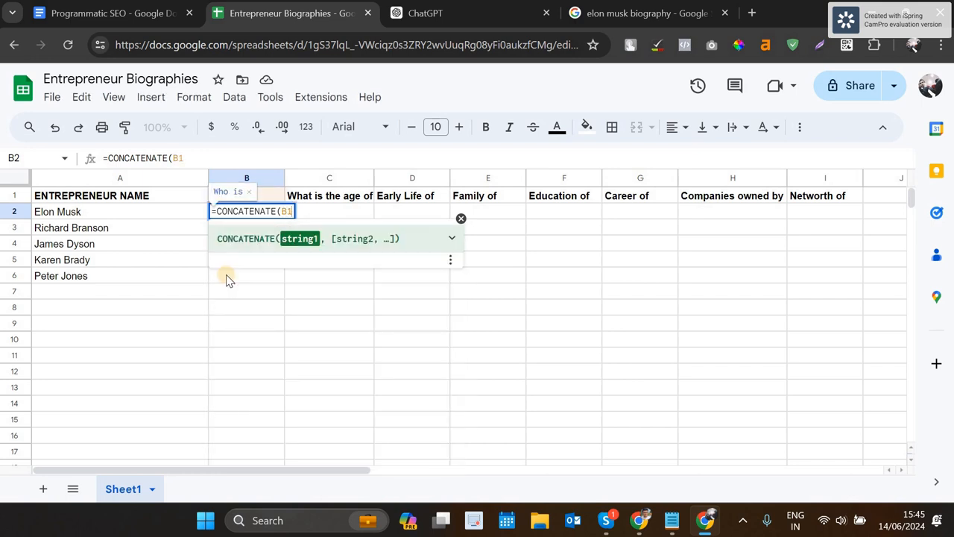
{"action": "type", "text": ", "}
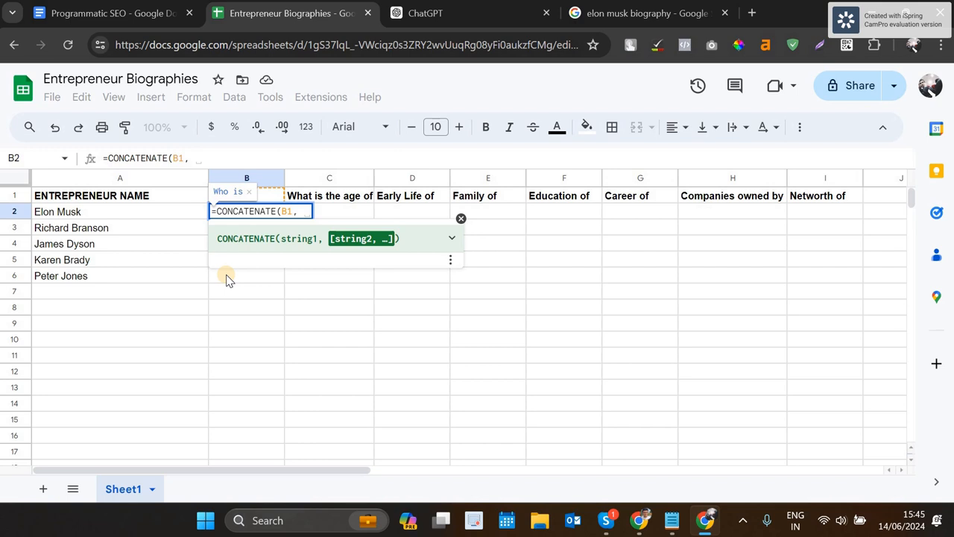
{"action": "type", "text": "A2)"}
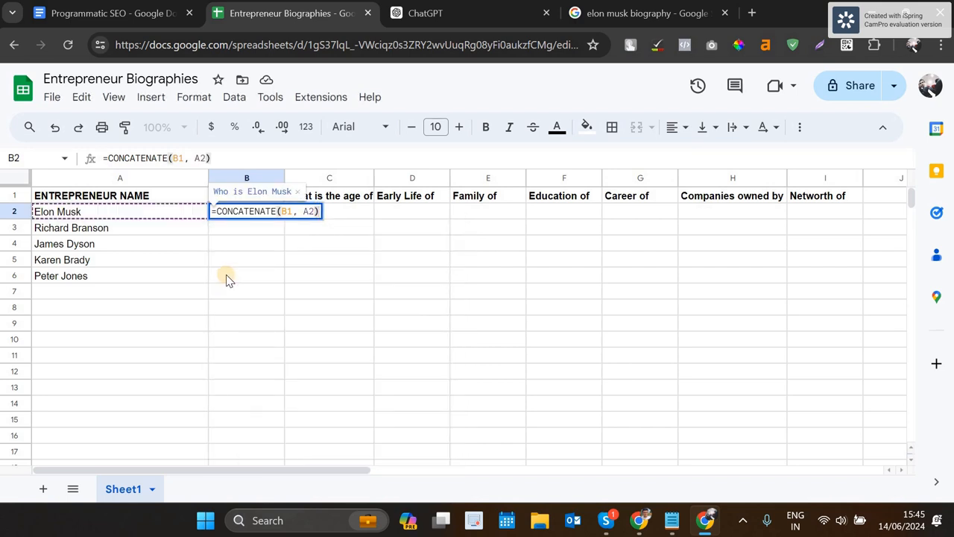
{"action": "key", "text": "Return"}
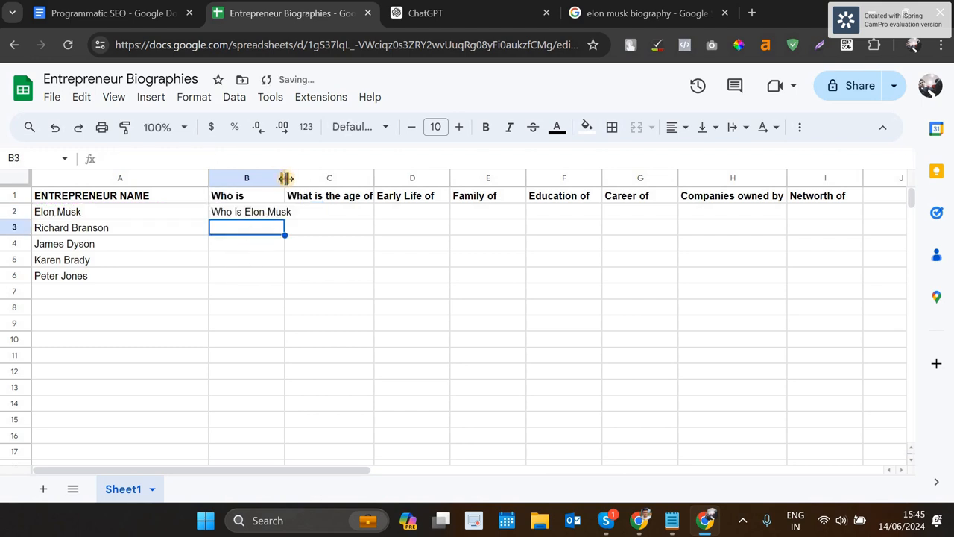
{"action": "left_click_drag", "start_coordinate": [284, 175], "coordinate": [311, 174]}
Try to fill the formula in B2 down to B6, and undo the fill
{"action": "left_click", "coordinate": [304, 218]}
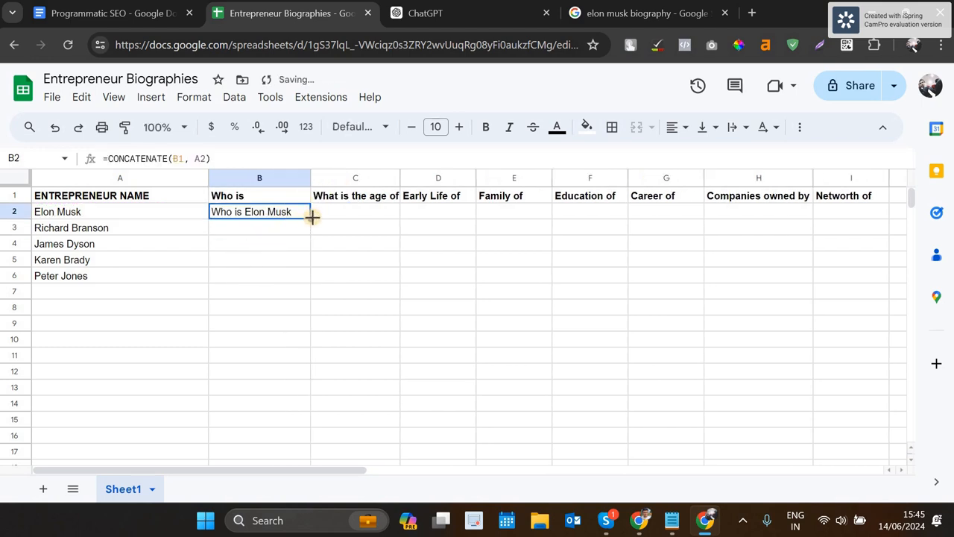
{"action": "left_click_drag", "start_coordinate": [312, 215], "coordinate": [310, 281]}
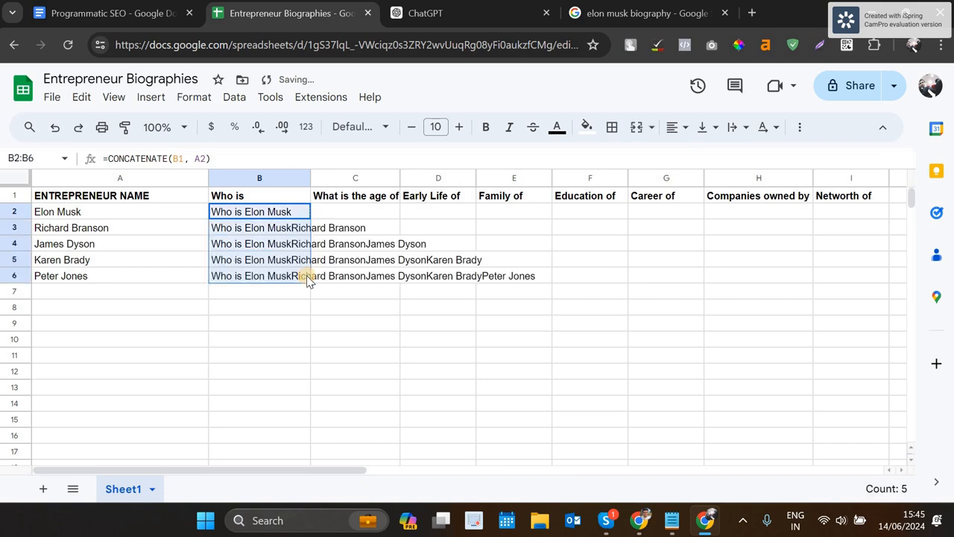
{"action": "key", "text": "ctrl+z"}
Enter the formula =CONCATENATE(B1,A3) in cell B3 to combine the "Who is" heading with the second entrepreneur's name
{"action": "left_click", "coordinate": [273, 231]}
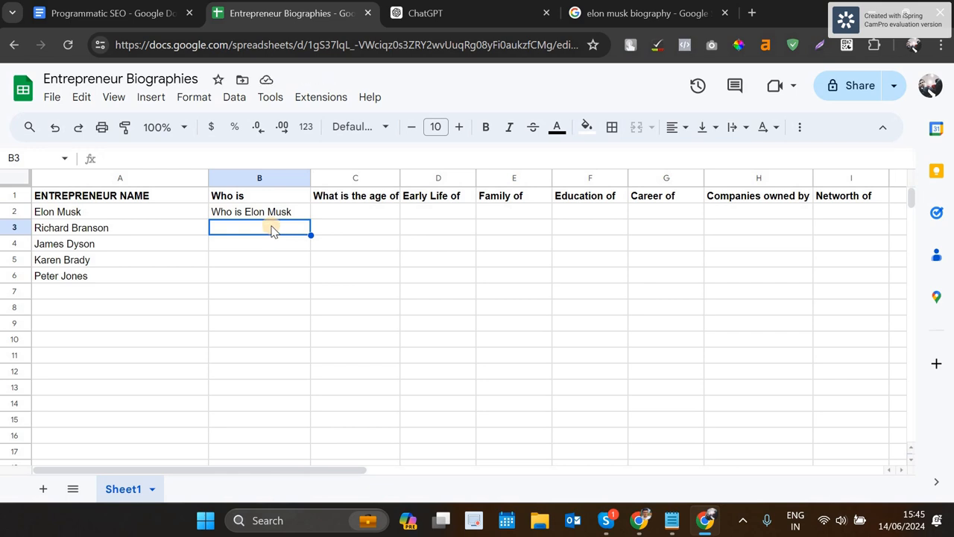
{"action": "double_click", "coordinate": [272, 228]}
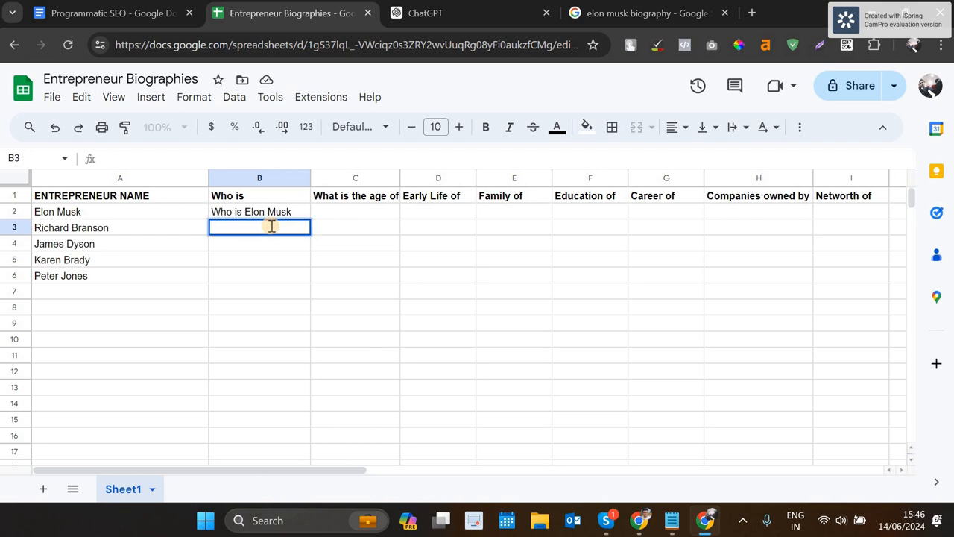
{"action": "type", "text": "=c"}
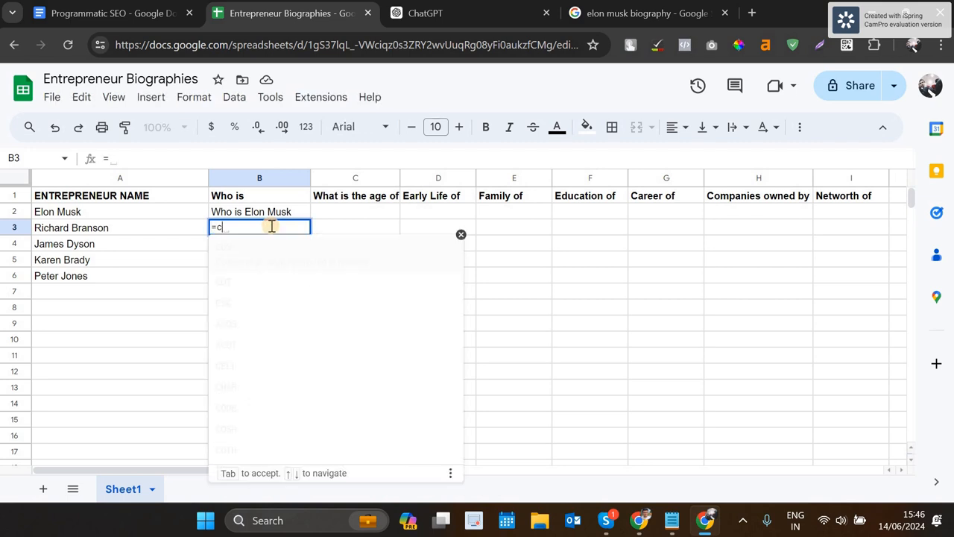
{"action": "type", "text": "on"}
{"action": "key", "text": "Down"}
{"action": "key", "text": "Down"}
{"action": "key", "text": "Down"}
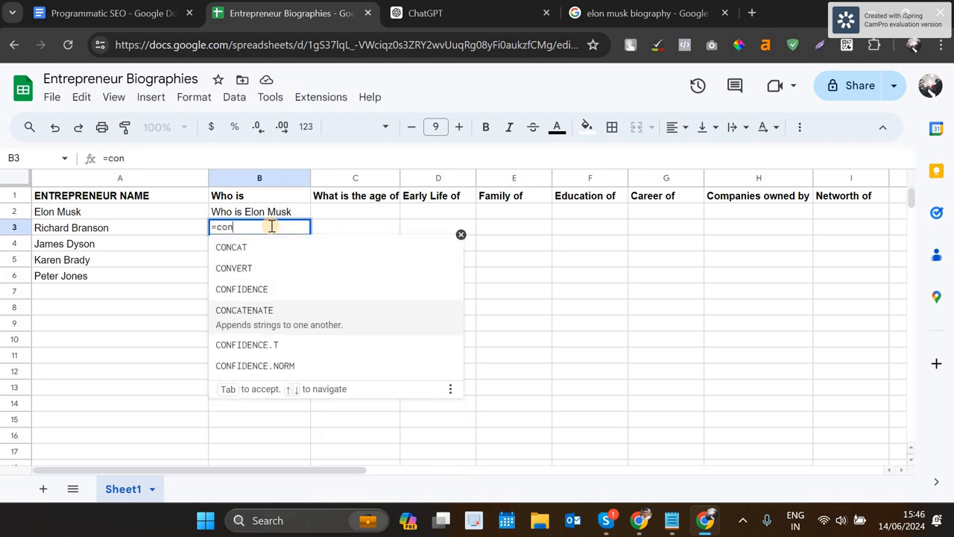
{"action": "key", "text": "Tab"}
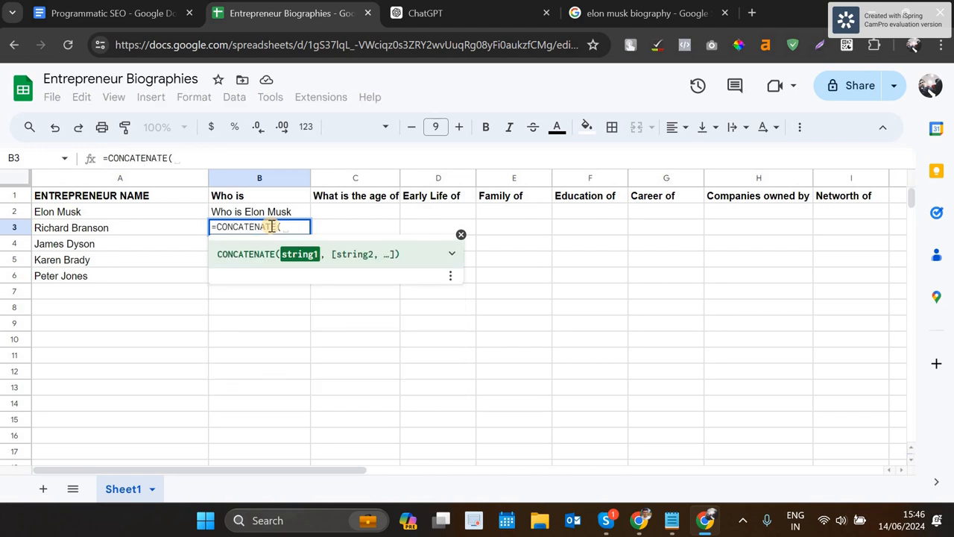
{"action": "type", "text": "B"}
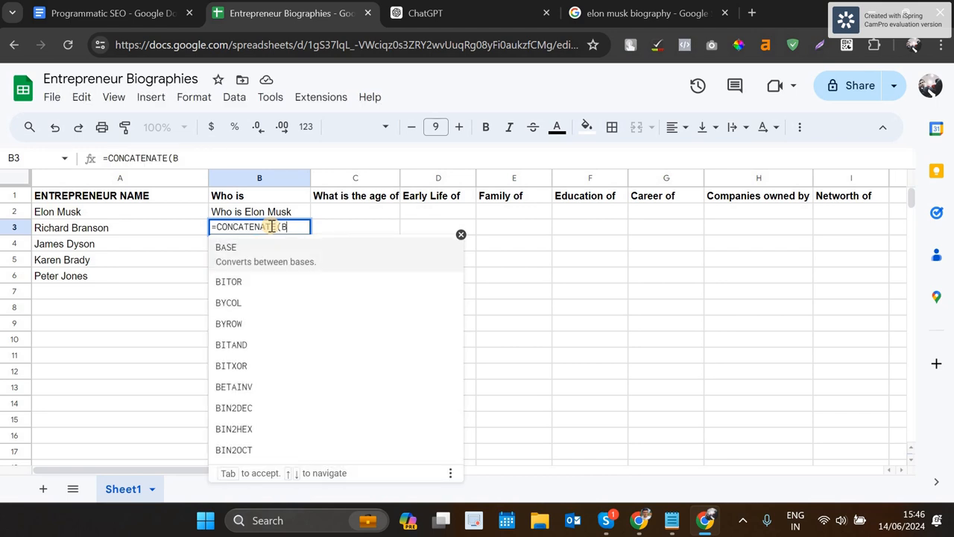
{"action": "key", "text": "BackSpace"}
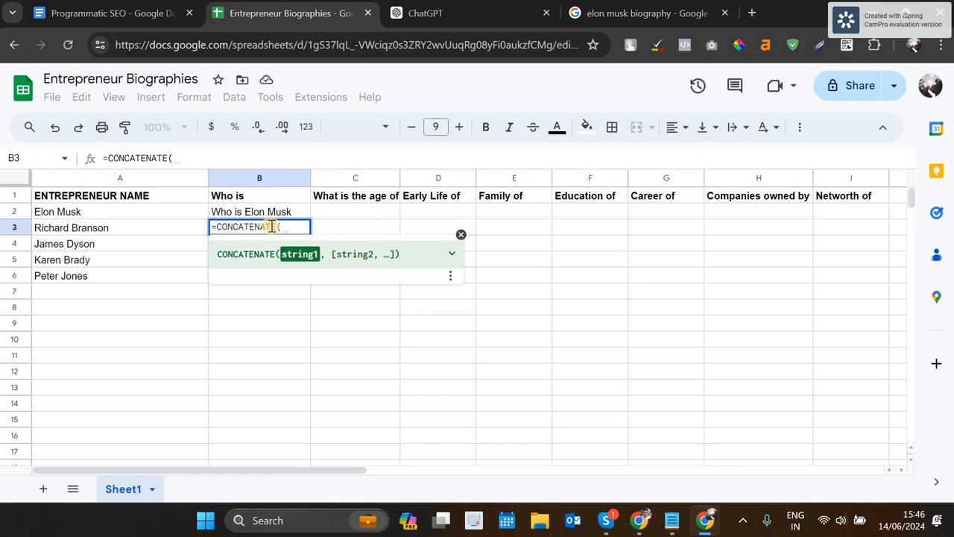
{"action": "type", "text": "B1"}
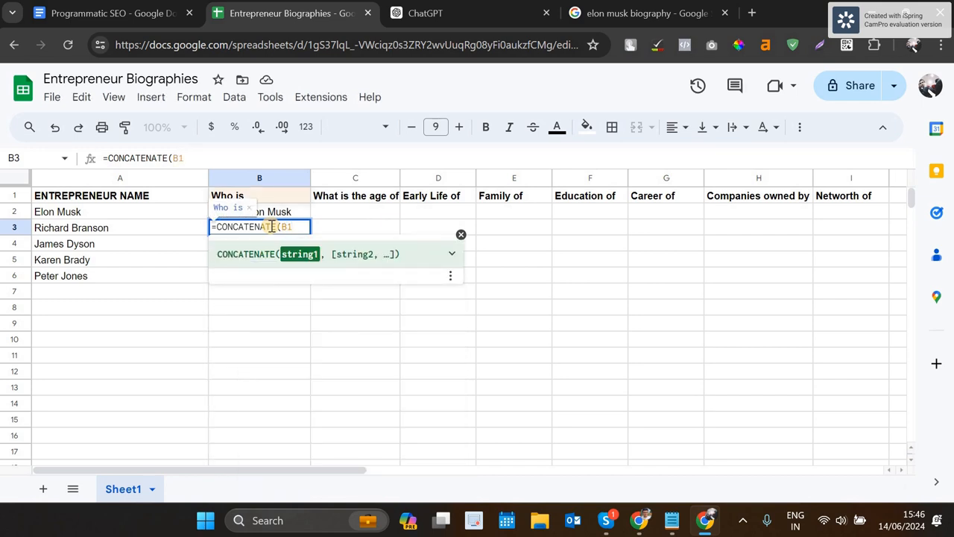
{"action": "type", "text": ","}
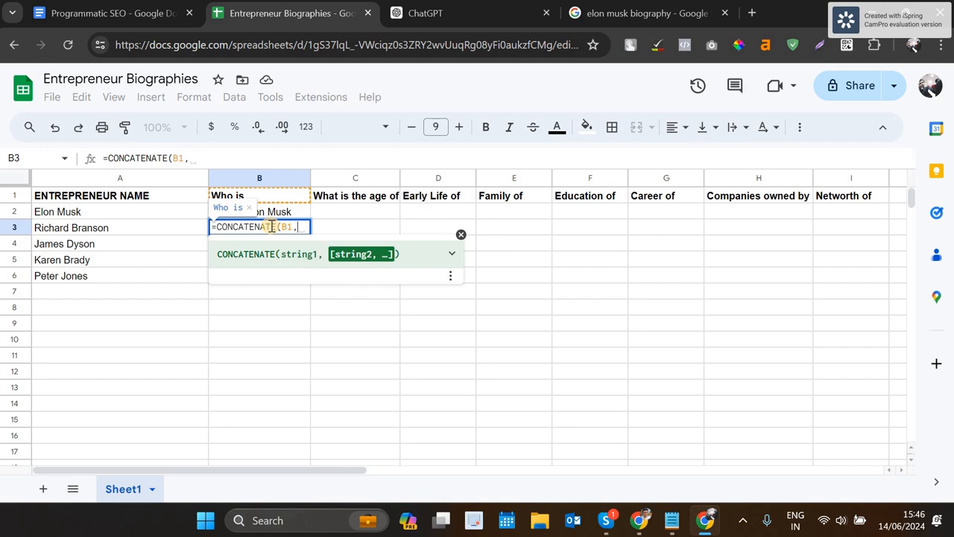
{"action": "type", "text": "A3"}
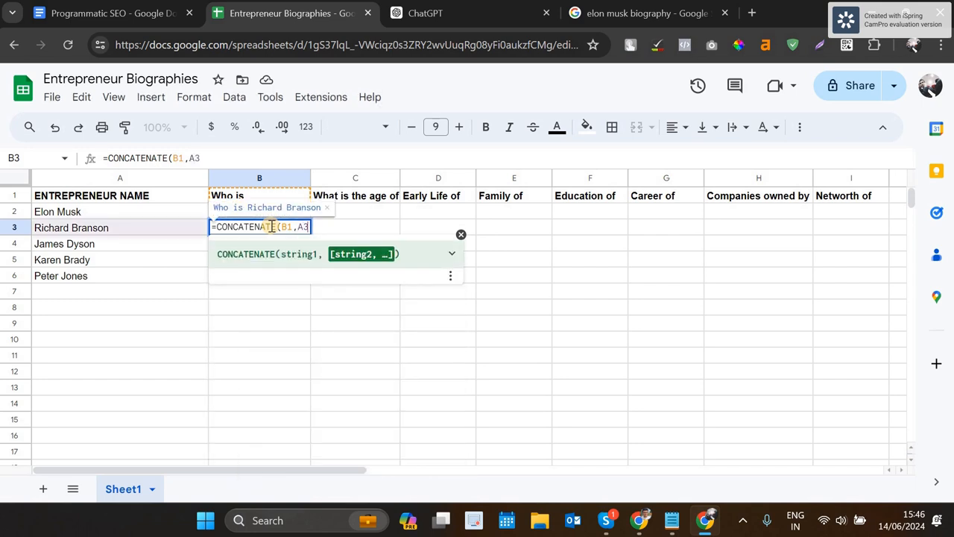
{"action": "key", "text": "Return"}
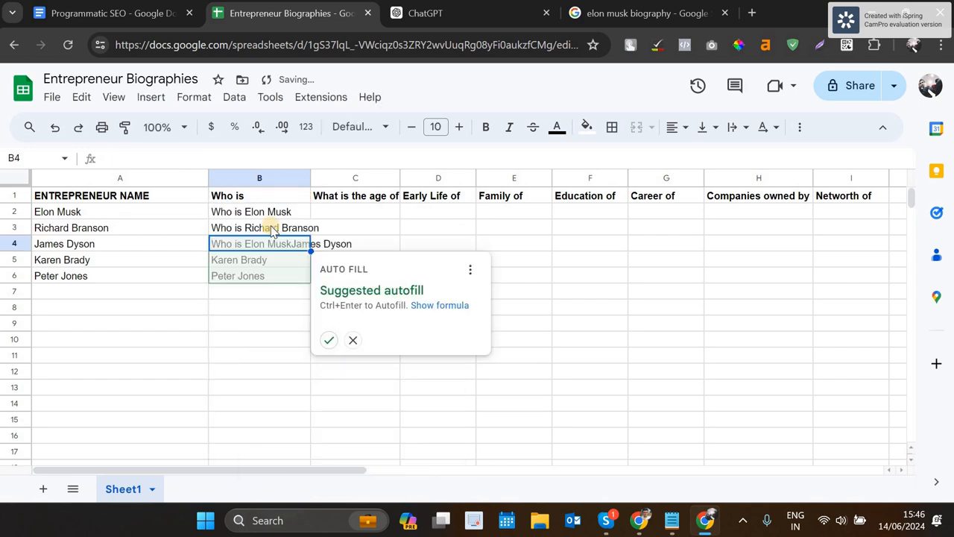
Accept the suggested autofill of the formula for B4 to B6 and fit column B's width to the results
{"action": "left_click", "coordinate": [327, 340]}
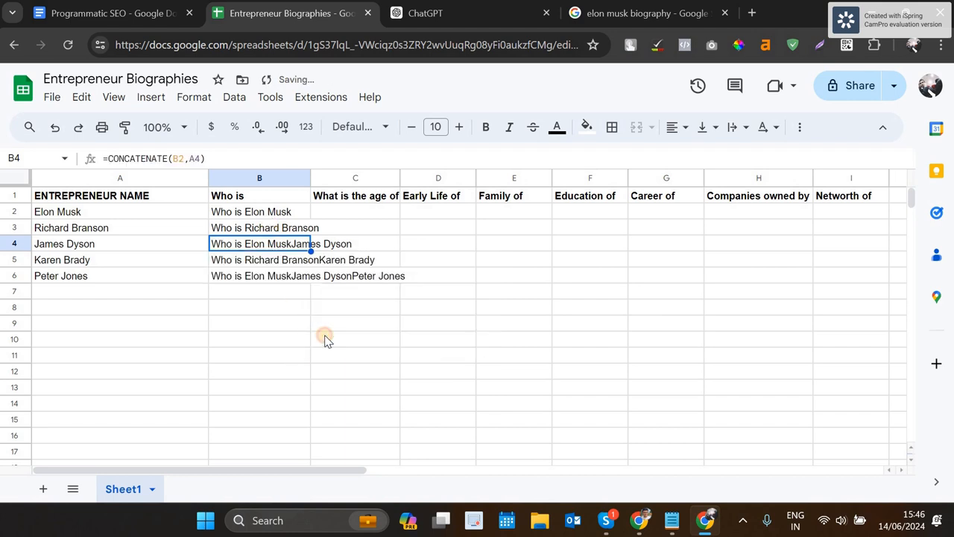
{"action": "double_click", "coordinate": [311, 178]}
Correct the formulas in B4 and B5 so that their first reference is the heading cell B1
{"action": "double_click", "coordinate": [301, 247]}
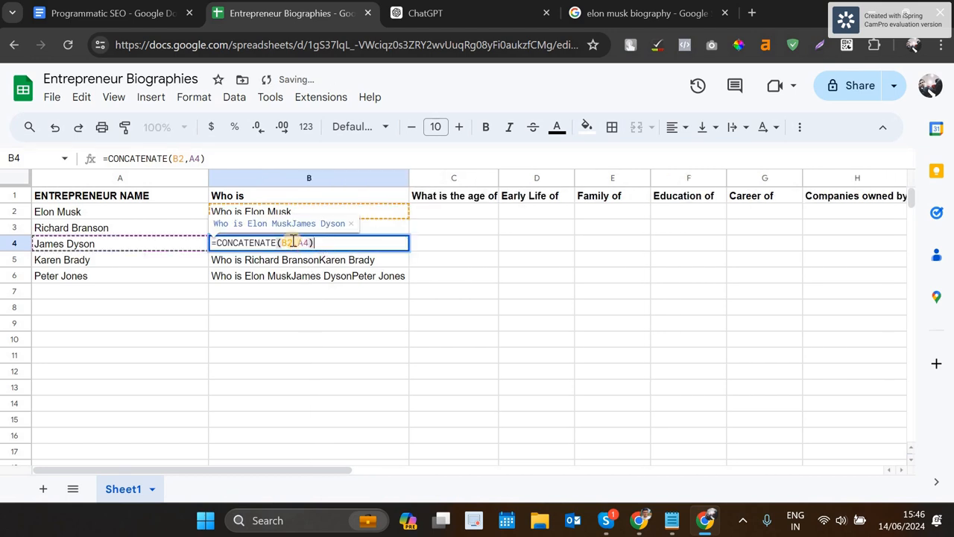
{"action": "left_click", "coordinate": [275, 273]}
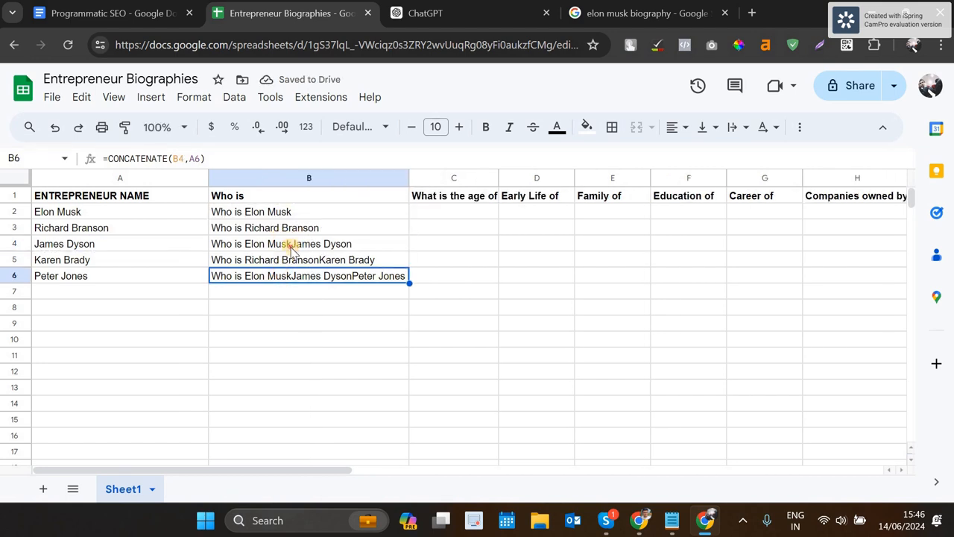
{"action": "double_click", "coordinate": [283, 245]}
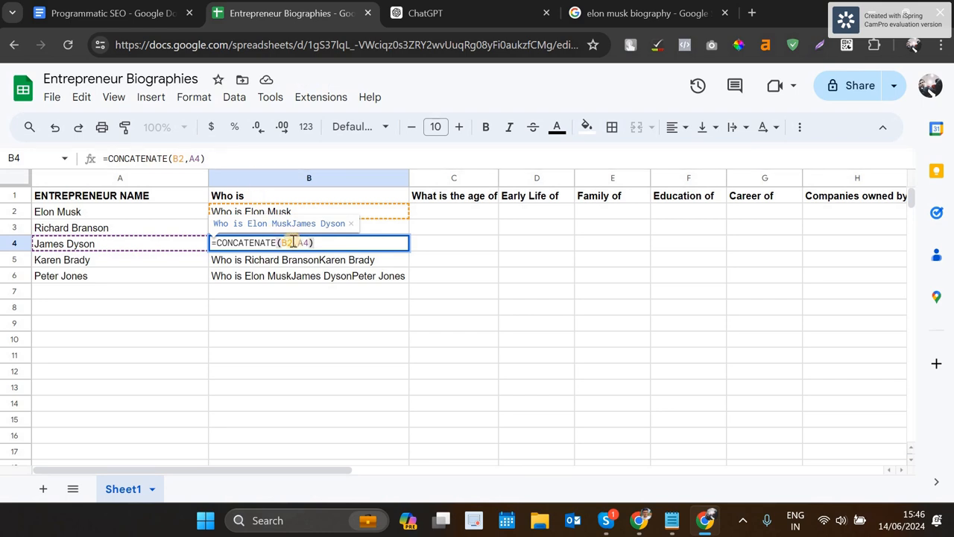
{"action": "double_click", "coordinate": [278, 261]}
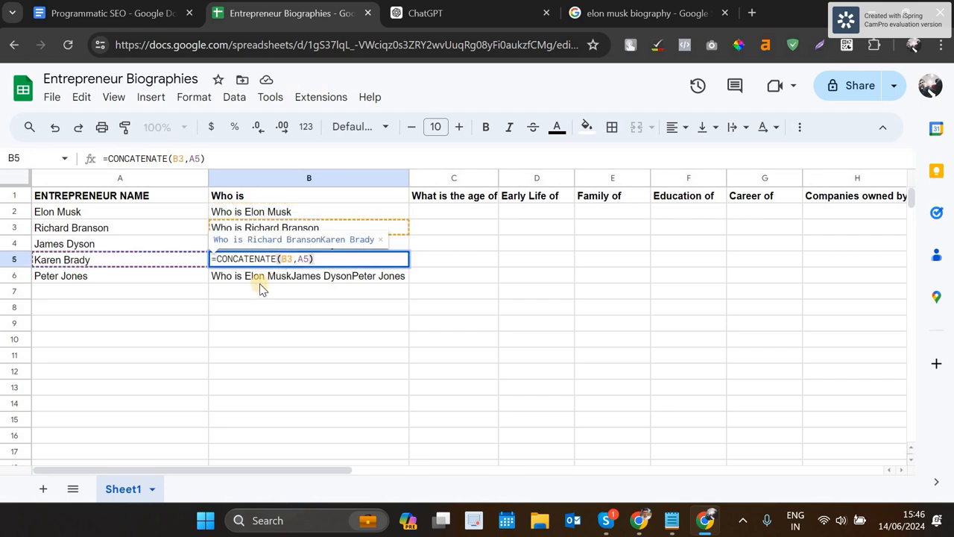
{"action": "left_click", "coordinate": [316, 295]}
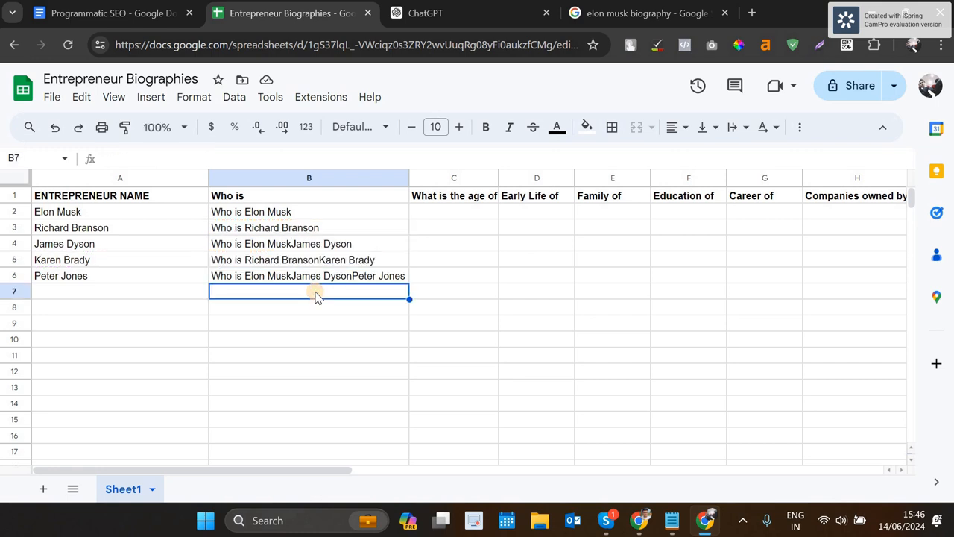
{"action": "left_click", "coordinate": [316, 263]}
{"action": "double_click", "coordinate": [315, 261]}
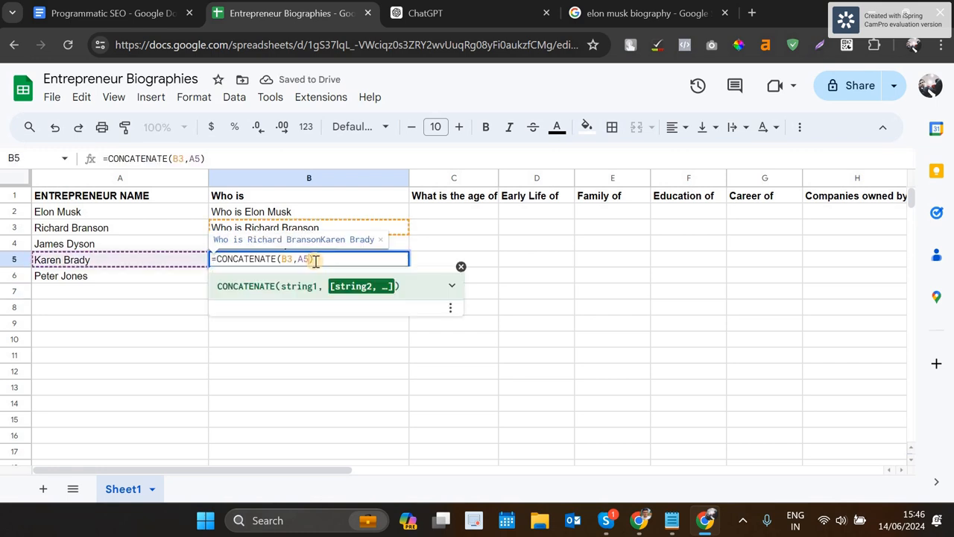
{"action": "key", "text": "Delete"}
{"action": "type", "text": "1"}
{"action": "key", "text": "Return"}
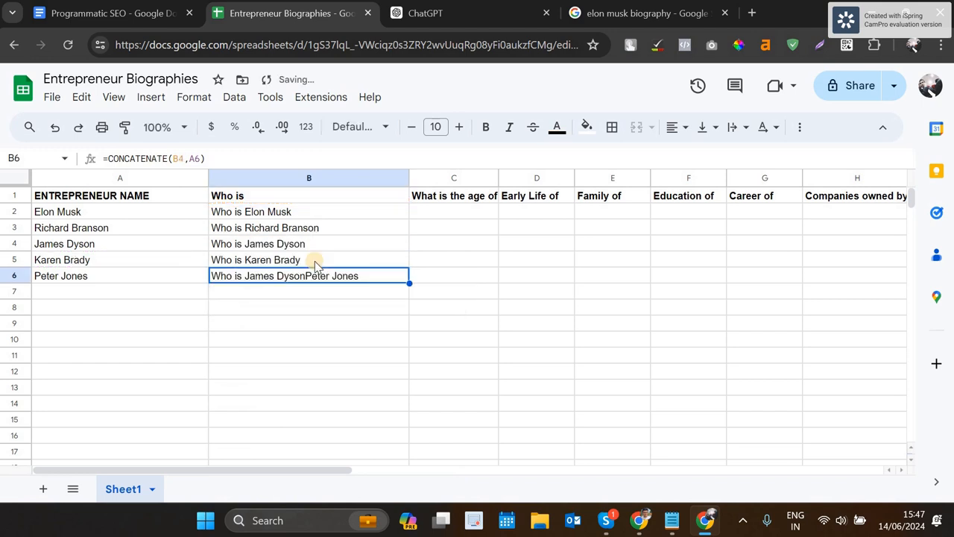
Change the first reference in the B6 formula to B1, giving =CONCATENATE(B1,A6)
{"action": "left_click", "coordinate": [308, 289]}
{"action": "double_click", "coordinate": [301, 275]}
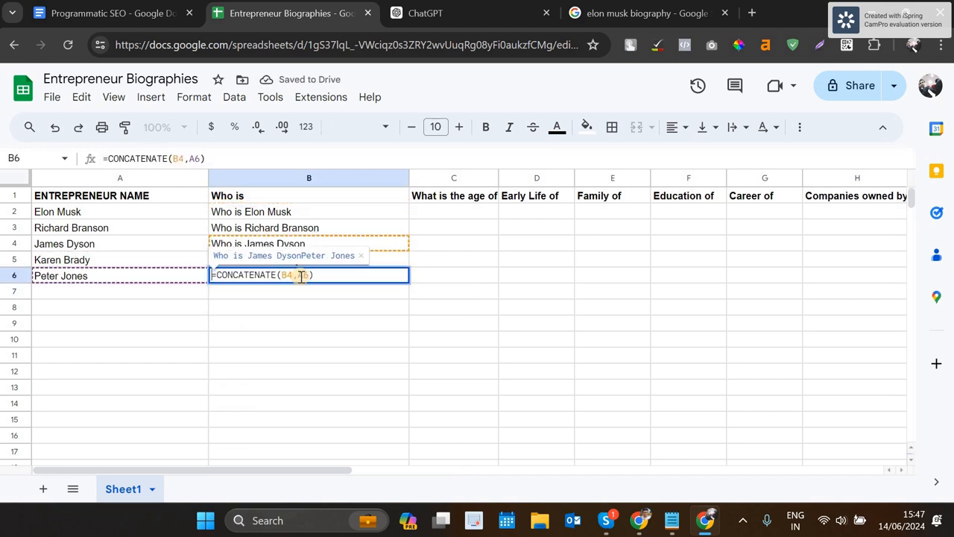
{"action": "left_click", "coordinate": [287, 276]}
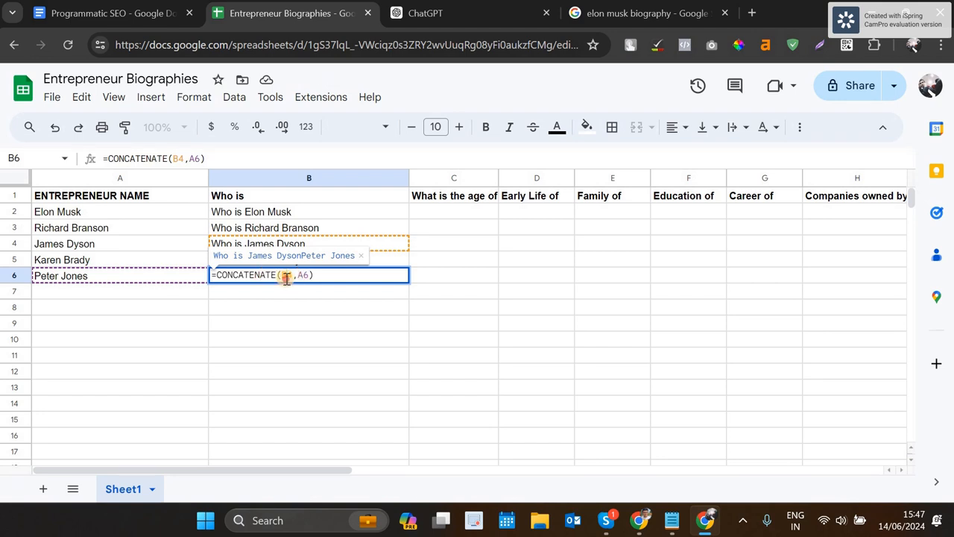
{"action": "key", "text": "Delete"}
{"action": "type", "text": "1"}
{"action": "key", "text": "Return"}
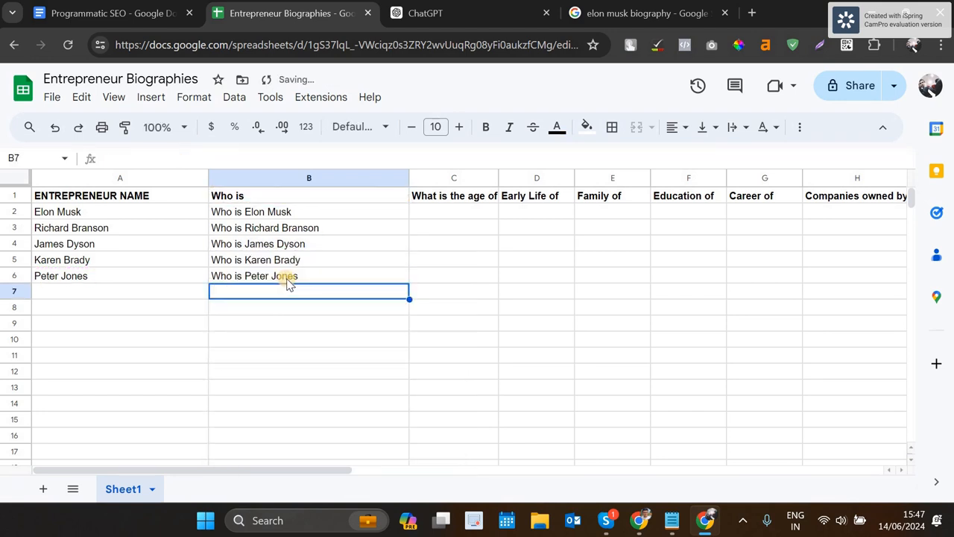
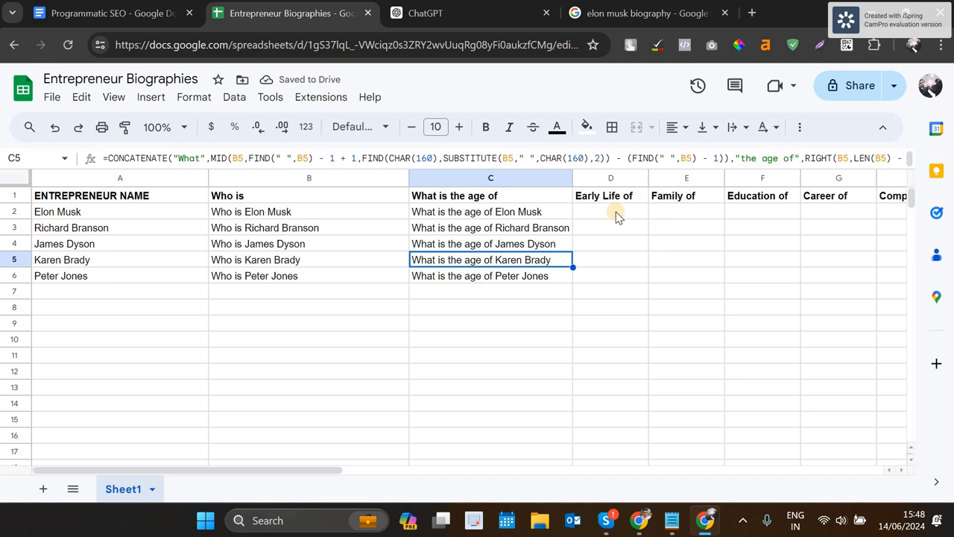
Enter "Early Life of Elon Musk" in cell D2
{"action": "left_click", "coordinate": [616, 214]}
{"action": "type", "text": "Ear"}
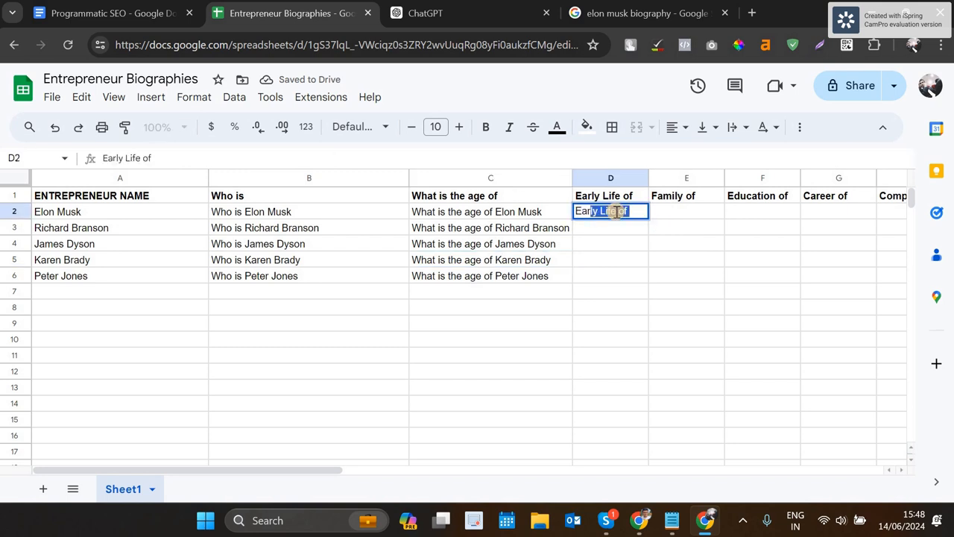
{"action": "type", "text": "ly Life"}
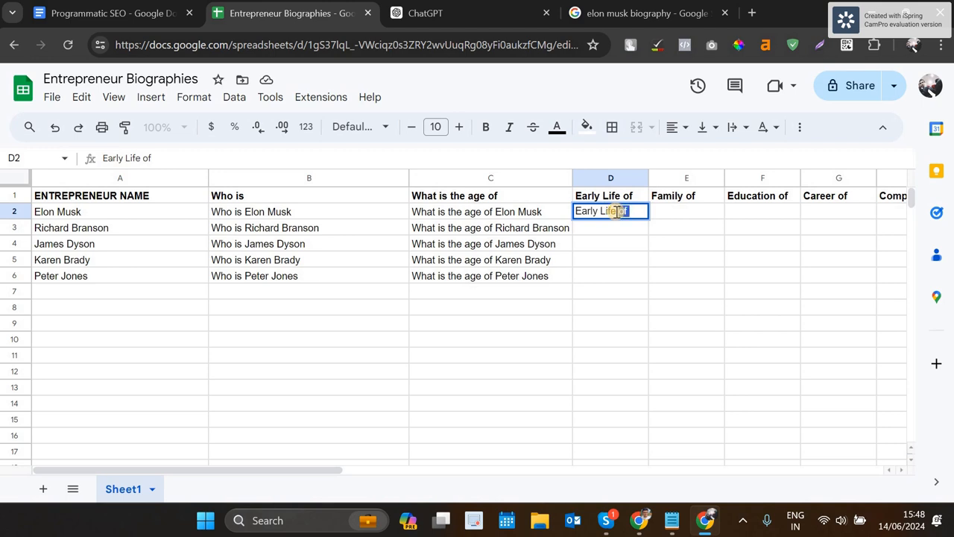
{"action": "type", "text": " of Elon Musk"}
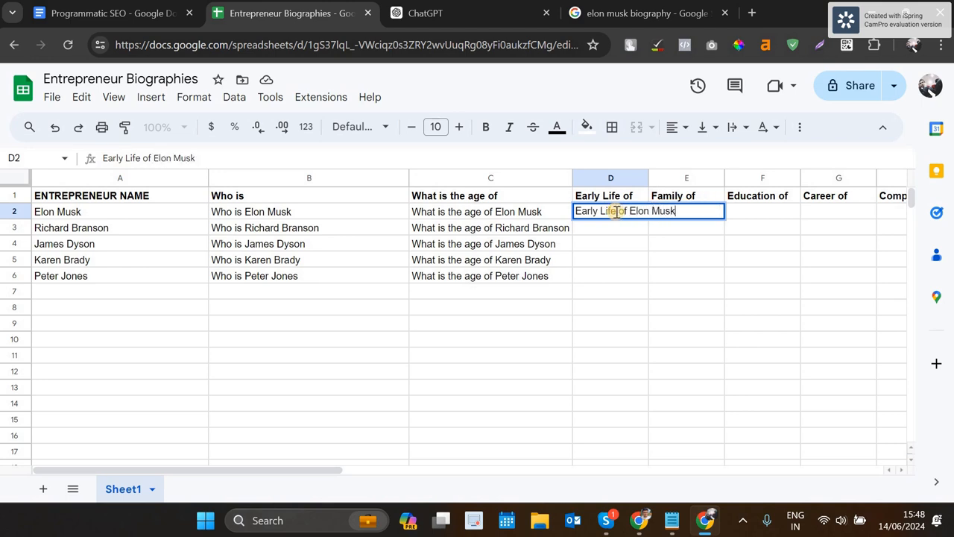
{"action": "key", "text": "Return"}
Enter "Early Life of Richard Branson" in cell D3
{"action": "type", "text": "Ea"}
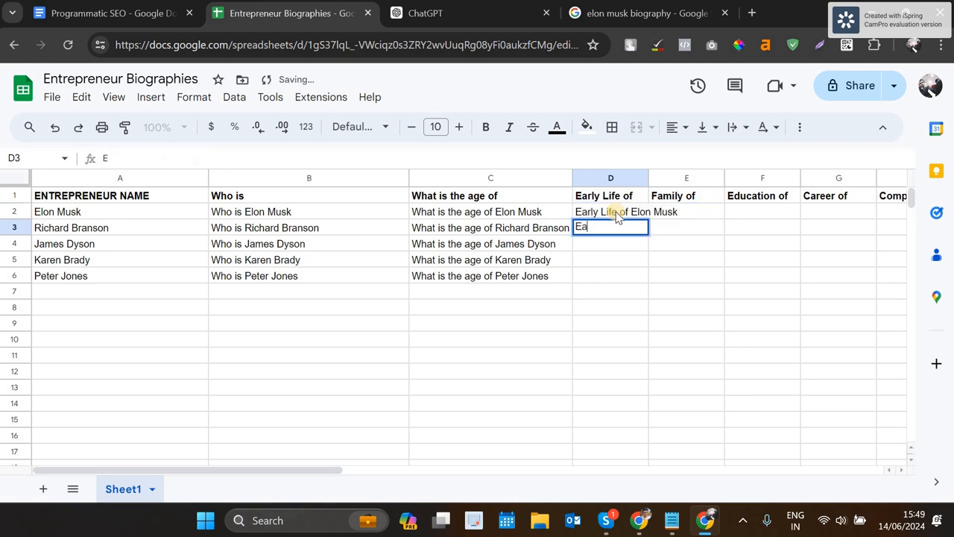
{"action": "type", "text": "rly Life of"}
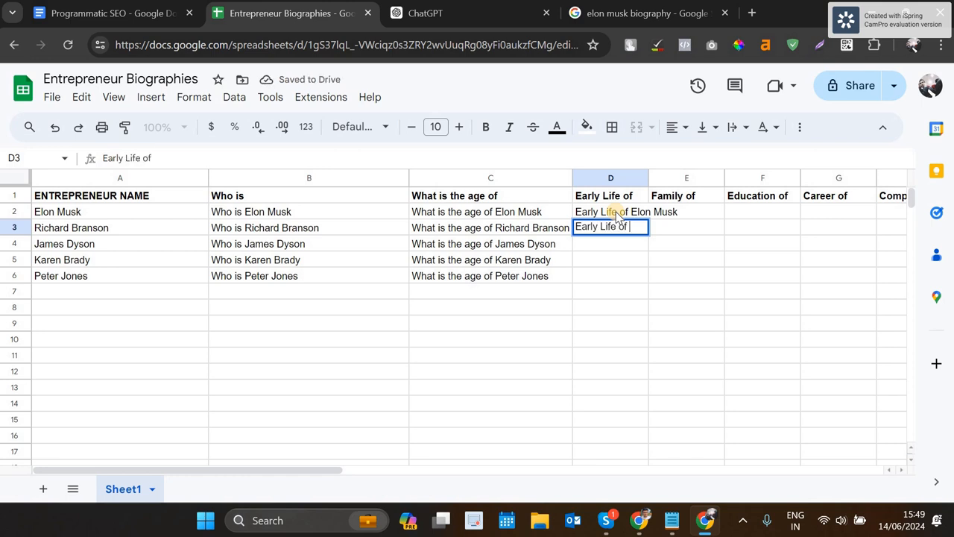
{"action": "type", "text": " Ticha"}
{"action": "key", "text": "BackSpace"}
{"action": "key", "text": "BackSpace"}
{"action": "key", "text": "BackSpace"}
{"action": "key", "text": "BackSpace"}
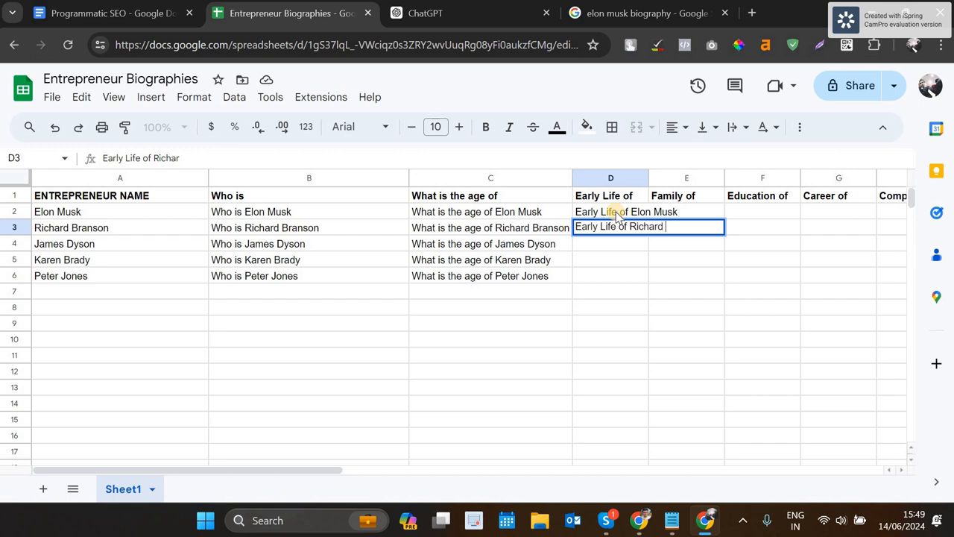
{"action": "type", "text": "Bru"}
{"action": "key", "text": "Return"}
Enter "Early Life Of James Dyson" in cell D4 and widen column D to fit its entries
{"action": "type", "text": "E"}
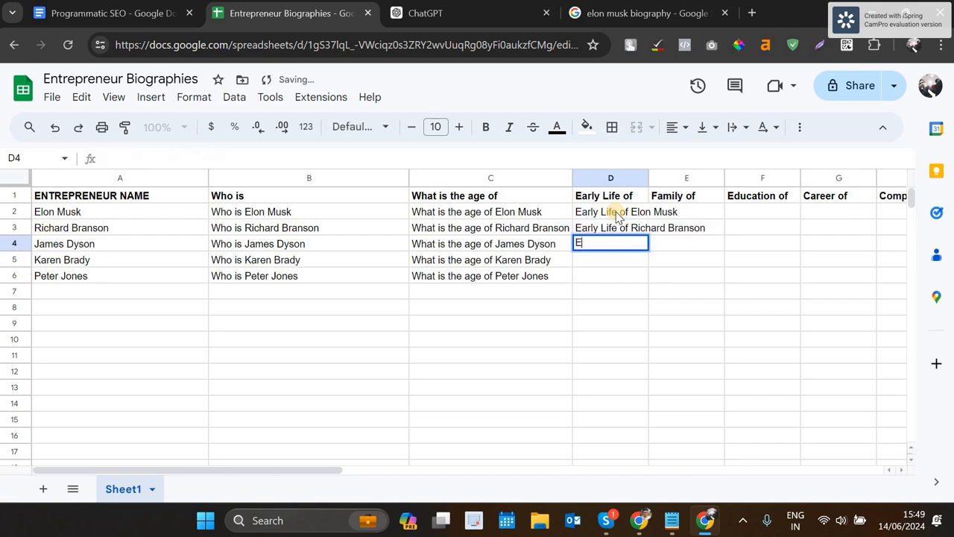
{"action": "type", "text": "arlt"}
{"action": "key", "text": "BackSpace"}
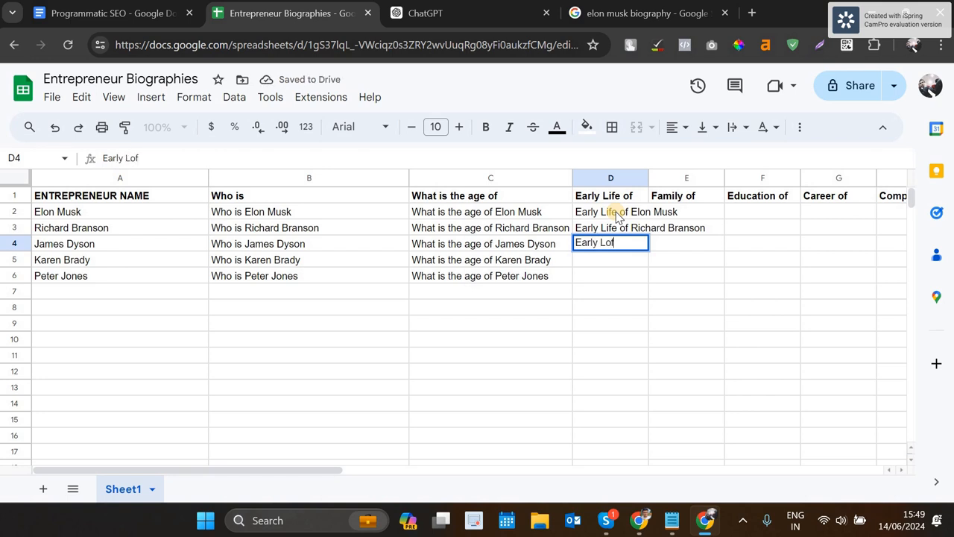
{"action": "key", "text": "BackSpace"}
{"action": "key", "text": "BackSpace"}
{"action": "key", "text": "BackSpace"}
{"action": "key", "text": "BackSpace"}
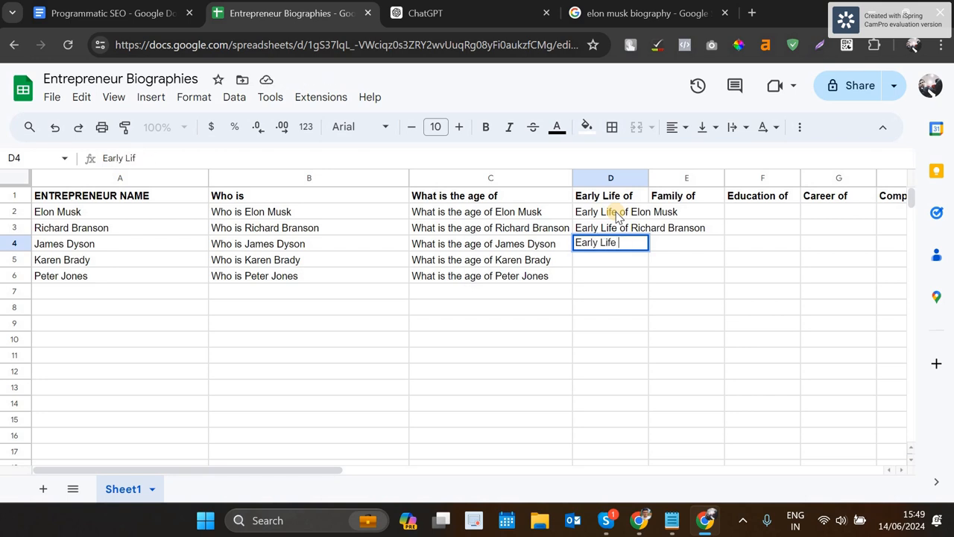
{"action": "type", "text": "James "}
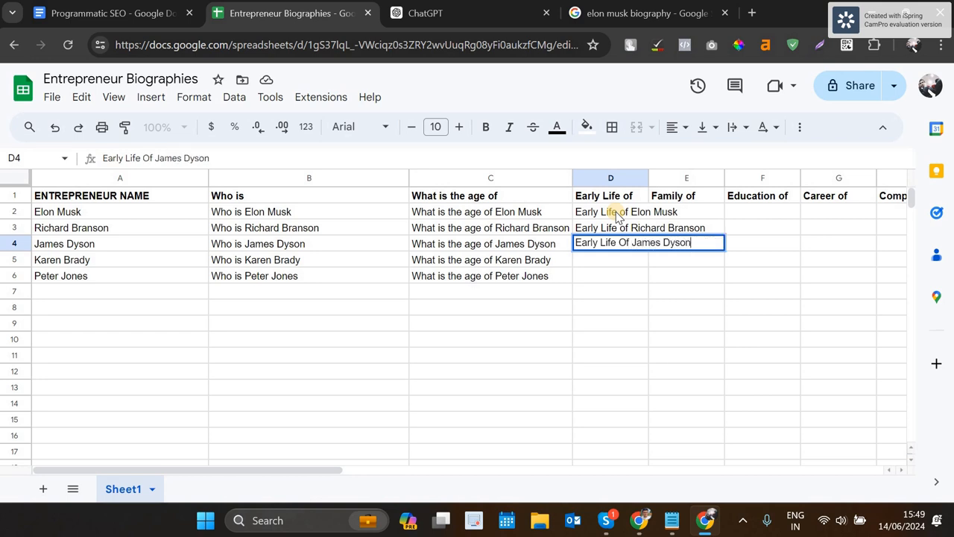
{"action": "type", "text": "Dyson"}
{"action": "left_click", "coordinate": [631, 273]}
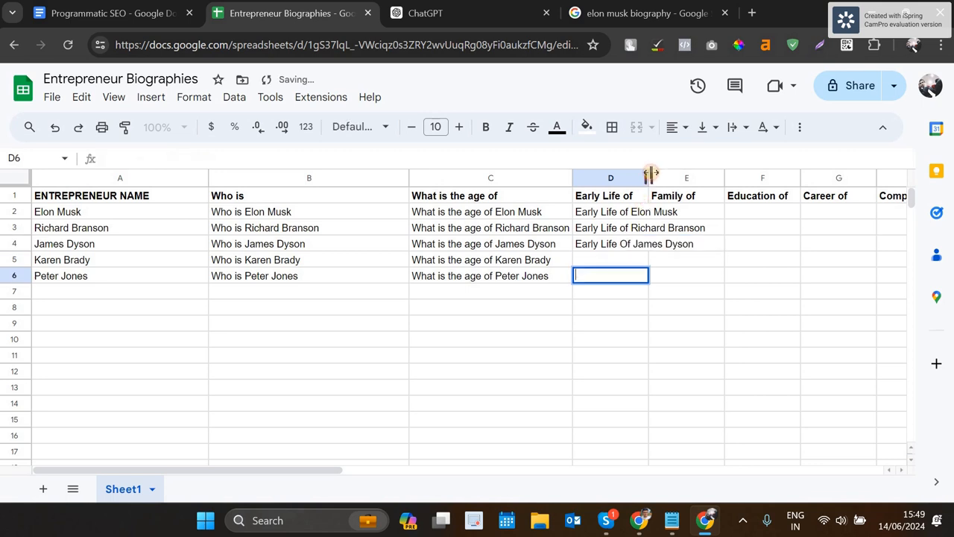
{"action": "double_click", "coordinate": [649, 178]}
{"action": "left_click", "coordinate": [655, 244]}
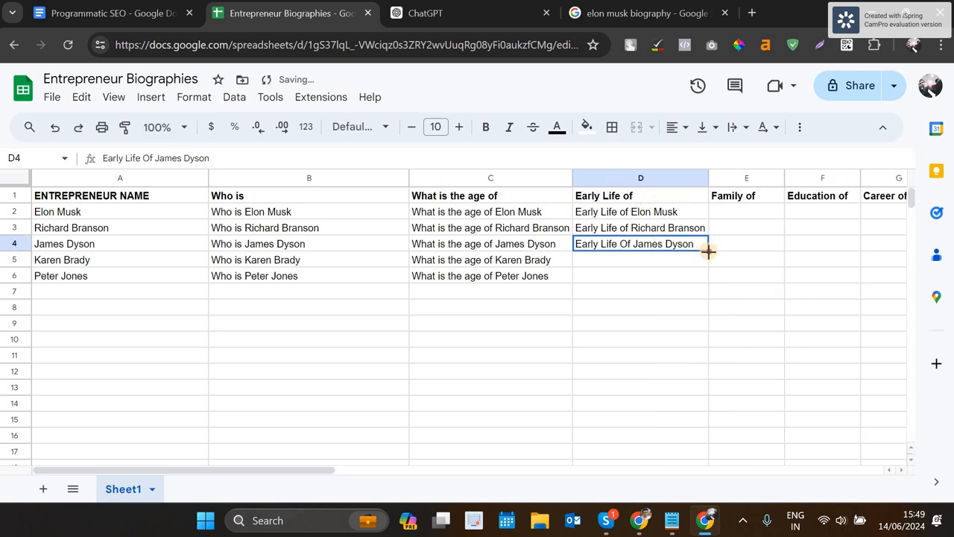
Try to extend the D4 entry down through D6, and clear the copied entries from D5 and D6
{"action": "left_click_drag", "start_coordinate": [707, 252], "coordinate": [707, 273]}
{"action": "left_click", "coordinate": [692, 273]}
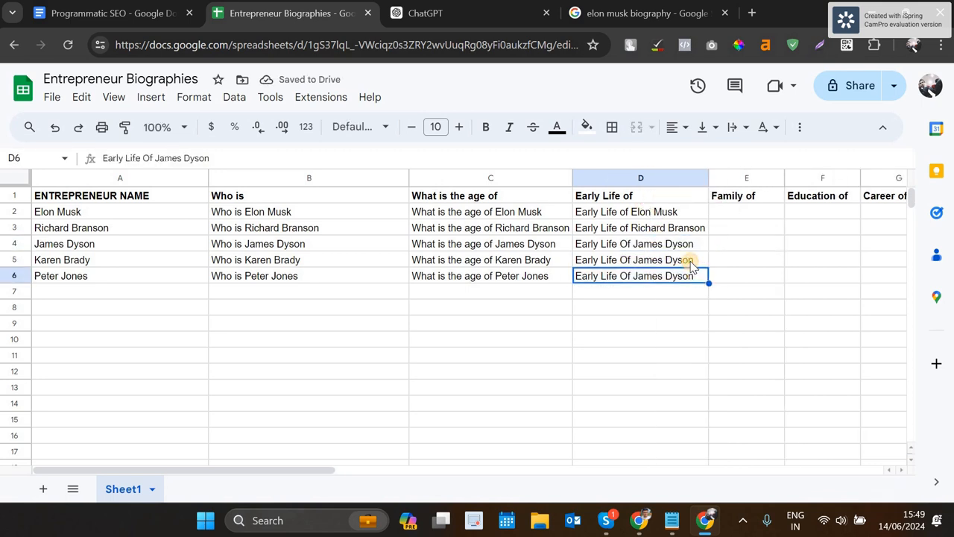
{"action": "left_click", "coordinate": [700, 259]}
{"action": "key", "text": "Delete"}
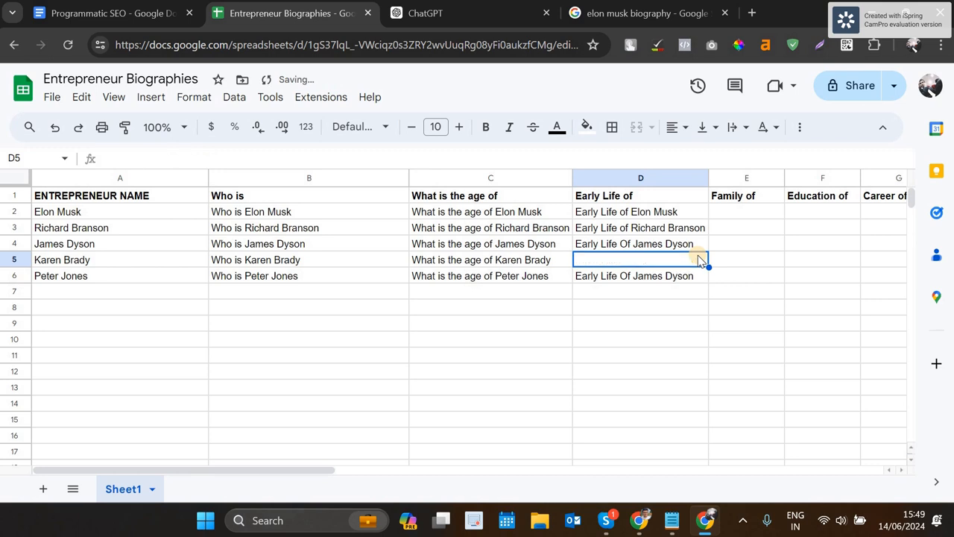
{"action": "key", "text": "Down"}
{"action": "key", "text": "Delete"}
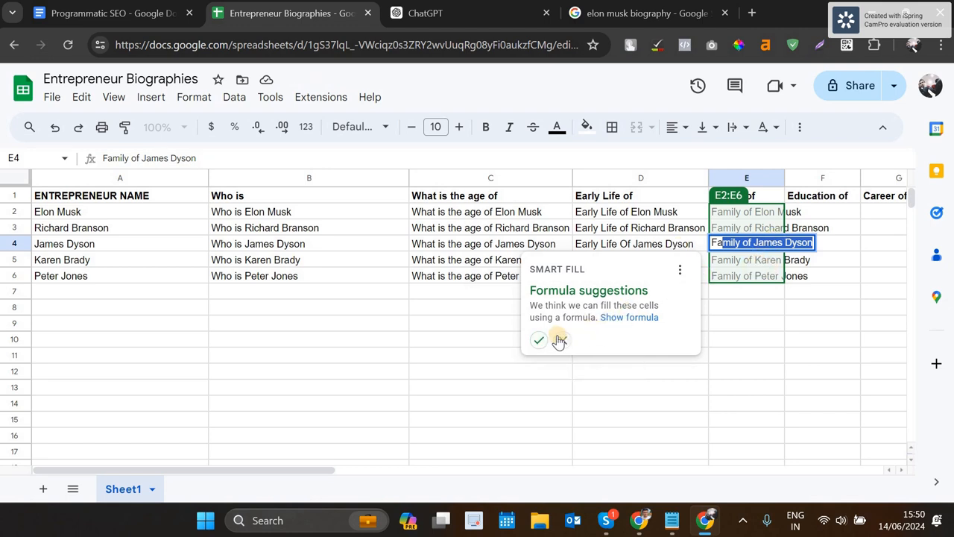
Show the formula that Smart Fill suggests for E2:E6, accept it, and widen column E to fit the entries
{"action": "left_click", "coordinate": [629, 319]}
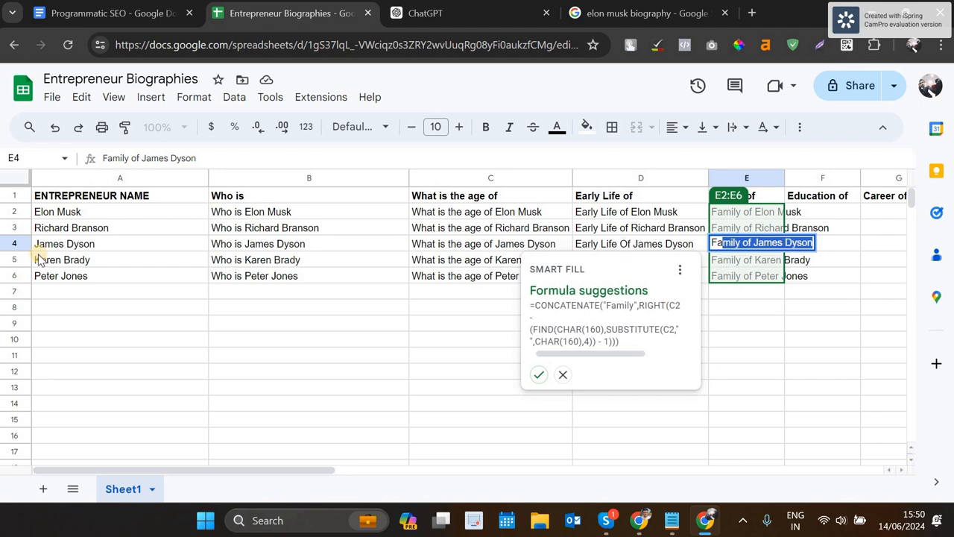
{"action": "left_click", "coordinate": [541, 376]}
{"action": "left_click", "coordinate": [753, 291]}
{"action": "left_click_drag", "start_coordinate": [785, 178], "coordinate": [833, 177]}
Accept the Smart Fill suggestion to fill I2:I6 with the "Networth of" entry for each entrepreneur
{"action": "left_click_drag", "start_coordinate": [275, 469], "coordinate": [415, 468]}
{"action": "left_click", "coordinate": [379, 388]}
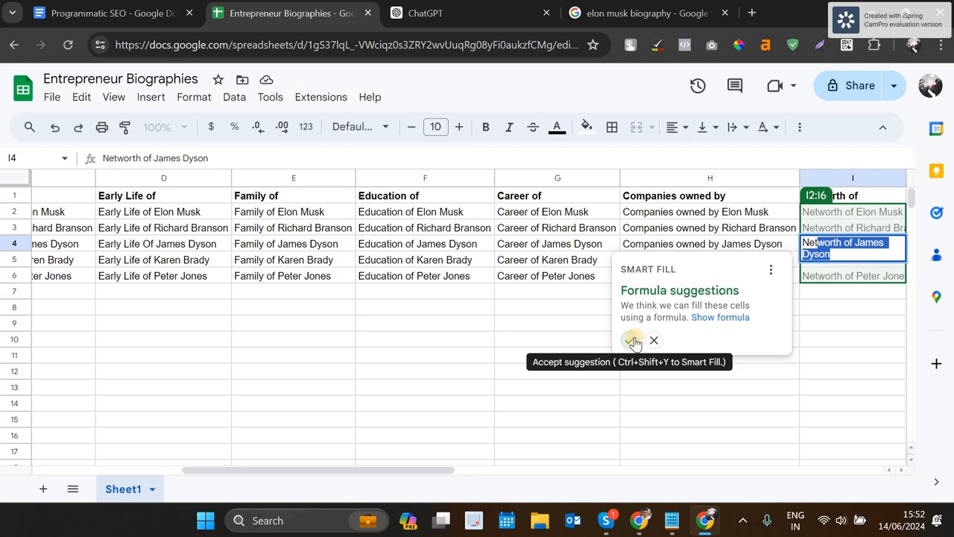
{"action": "left_click", "coordinate": [635, 341]}
{"action": "left_click", "coordinate": [711, 295]}
{"action": "key", "text": "Left"}
{"action": "key", "text": "Left"}
{"action": "key", "text": "Left"}
{"action": "key", "text": "Left"}
{"action": "key", "text": "Left"}
{"action": "key", "text": "Left"}
{"action": "key", "text": "Left"}
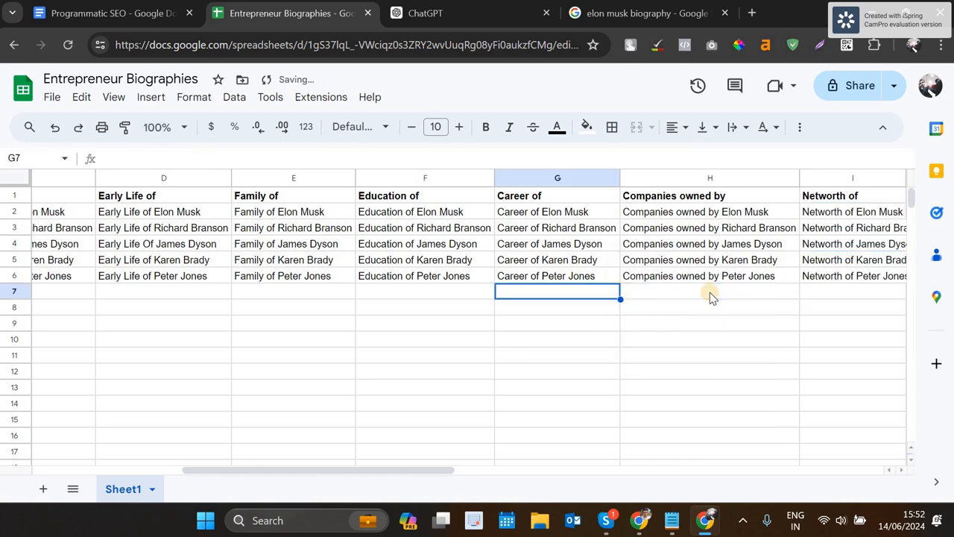
{"action": "key", "text": "Right"}
{"action": "key", "text": "Up"}
{"action": "key", "text": "Right"}
{"action": "key", "text": "Right"}
{"action": "key", "text": "Right"}
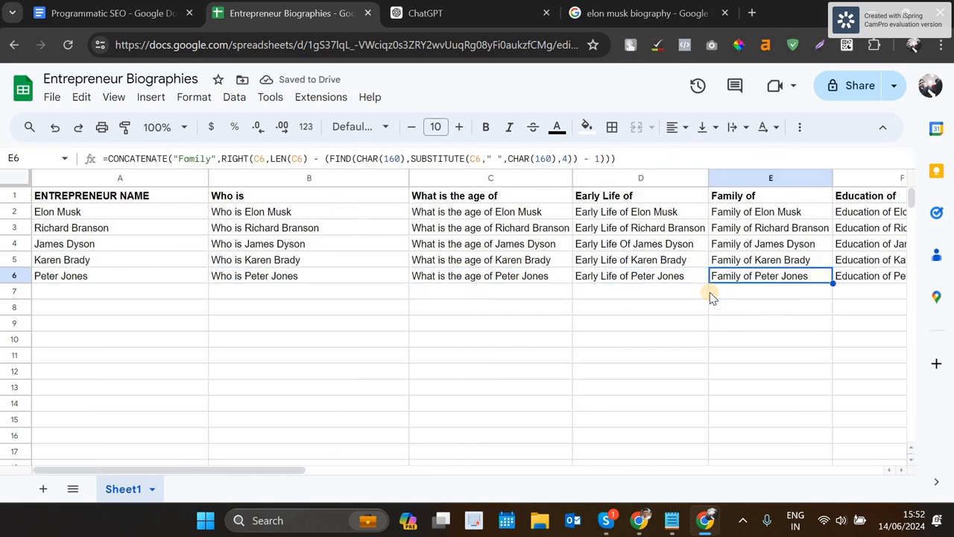
{"action": "key", "text": "Right"}
{"action": "key", "text": "Right"}
{"action": "key", "text": "Right"}
{"action": "key", "text": "Left"}
{"action": "key", "text": "Left"}
{"action": "key", "text": "Left"}
{"action": "key", "text": "Left"}
{"action": "key", "text": "Left"}
{"action": "key", "text": "Left"}
{"action": "key", "text": "Left"}
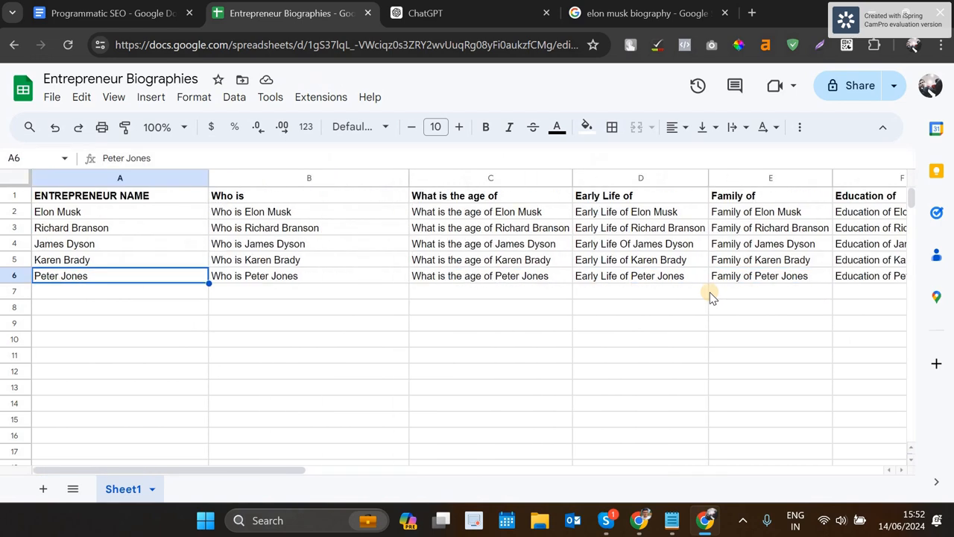
Check the entrepreneur names in column A and the formulas behind the generated entries in columns B, C and E
{"action": "key", "text": "Up"}
{"action": "key", "text": "Up"}
{"action": "key", "text": "Up"}
{"action": "key", "text": "Up"}
{"action": "key", "text": "Down"}
{"action": "key", "text": "Down"}
{"action": "key", "text": "Down"}
{"action": "key", "text": "Down"}
{"action": "key", "text": "Right"}
{"action": "key", "text": "Right"}
{"action": "key", "text": "Right"}
{"action": "key", "text": "Right"}
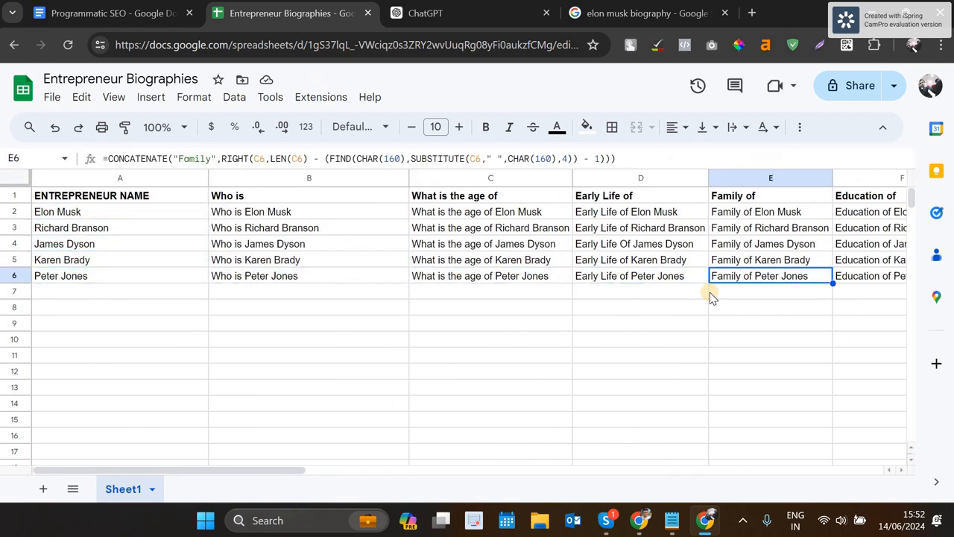
{"action": "key", "text": "Left"}
{"action": "key", "text": "Home"}
{"action": "key", "text": "Up"}
{"action": "key", "text": "Up"}
{"action": "key", "text": "Right"}
{"action": "key", "text": "Right"}
{"action": "key", "text": "Up"}
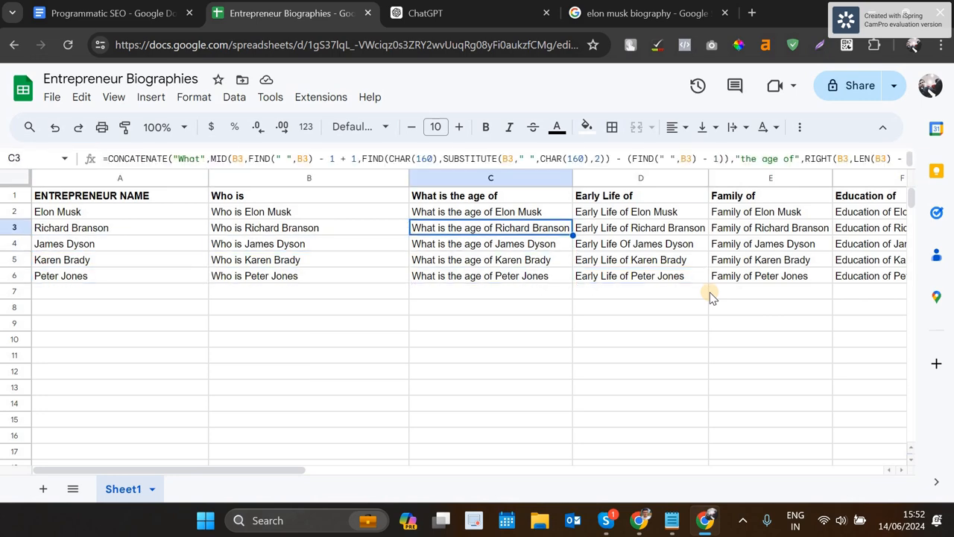
{"action": "key", "text": "Left"}
{"action": "key", "text": "Left"}
{"action": "key", "text": "Right"}
{"action": "key", "text": "Up"}
{"action": "key", "text": "Down"}
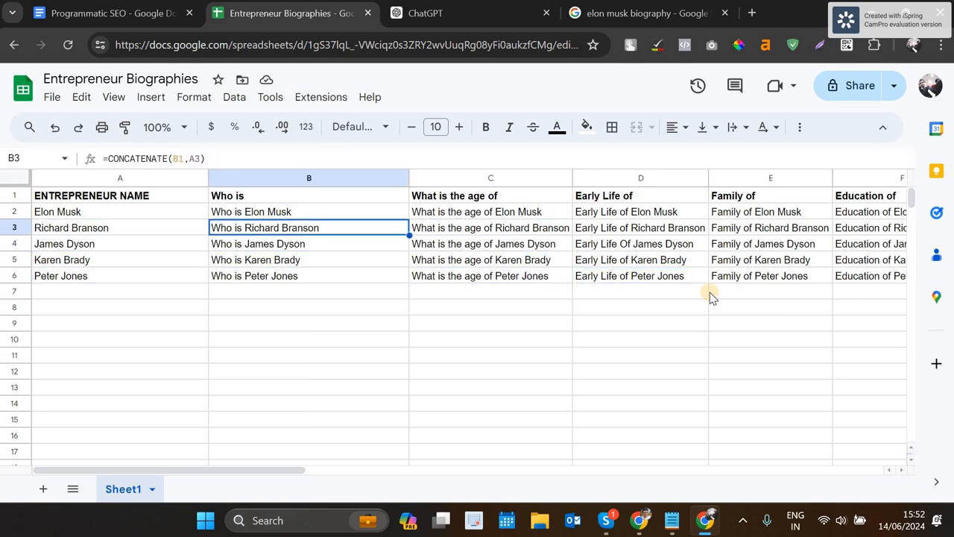
Review the Richard Branson entries in row 3 from "Who is" through "Companies owned by"
{"action": "key", "text": "Right"}
{"action": "key", "text": "Right"}
{"action": "key", "text": "Right"}
{"action": "key", "text": "Right"}
{"action": "key", "text": "Right"}
{"action": "key", "text": "Right"}
{"action": "key", "text": "Right"}
{"action": "key", "text": "Right"}
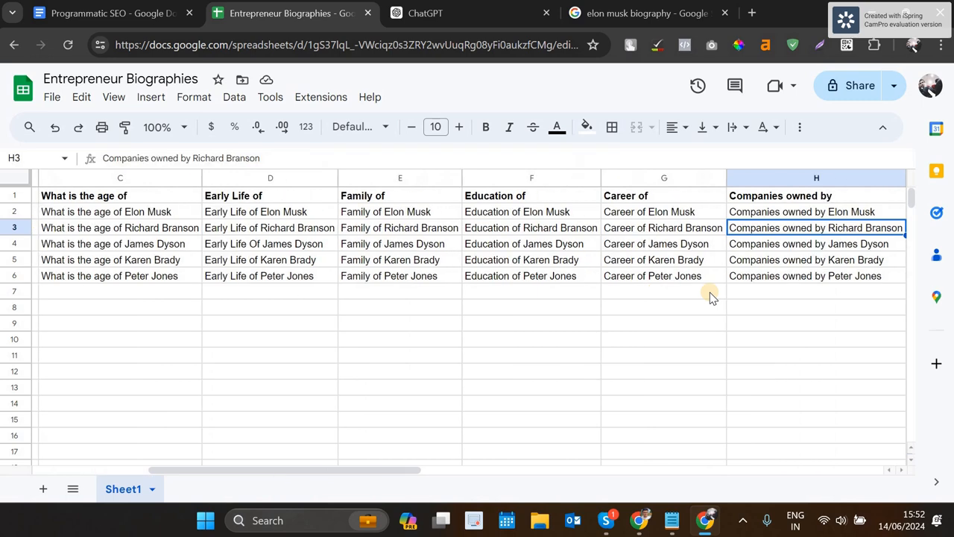
{"action": "key", "text": "Left"}
{"action": "key", "text": "Left"}
{"action": "key", "text": "Left"}
{"action": "key", "text": "Left"}
{"action": "key", "text": "Left"}
{"action": "key", "text": "Left"}
{"action": "key", "text": "Left"}
{"action": "key", "text": "Left"}
{"action": "key", "text": "Left"}
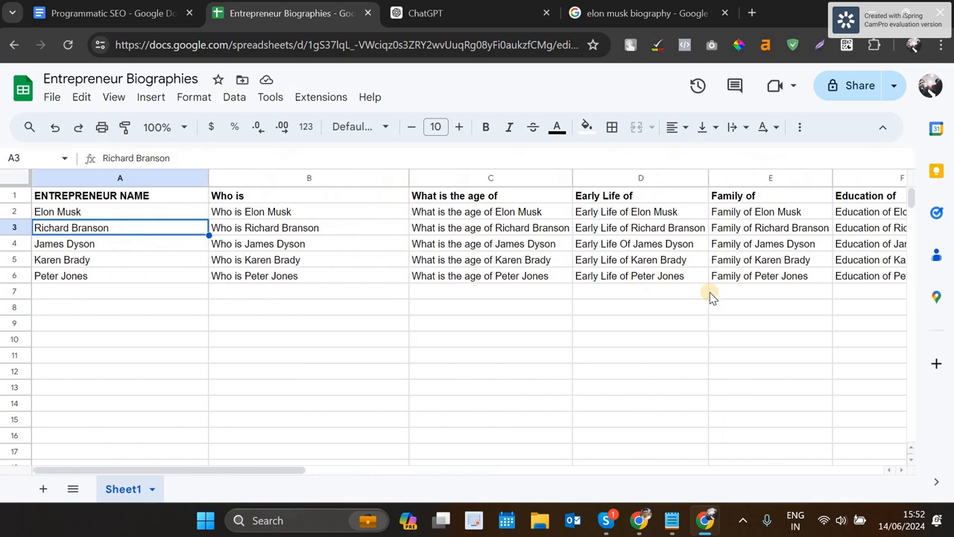
{"action": "key", "text": "Right"}
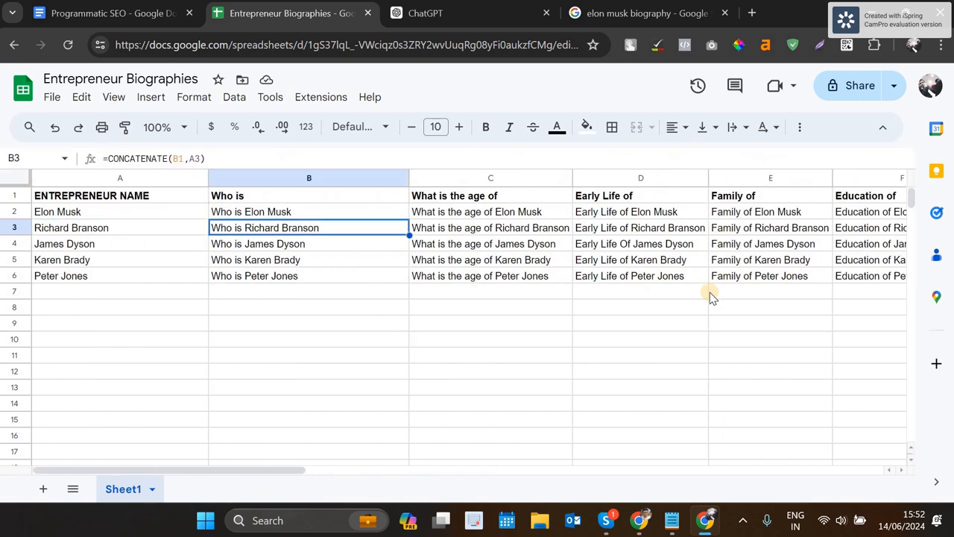
Inspect the CONCATENATE formulas behind the first and last "Who is" entries, in B2 and B6
{"action": "left_click", "coordinate": [494, 11]}
{"action": "left_click", "coordinate": [317, 20]}
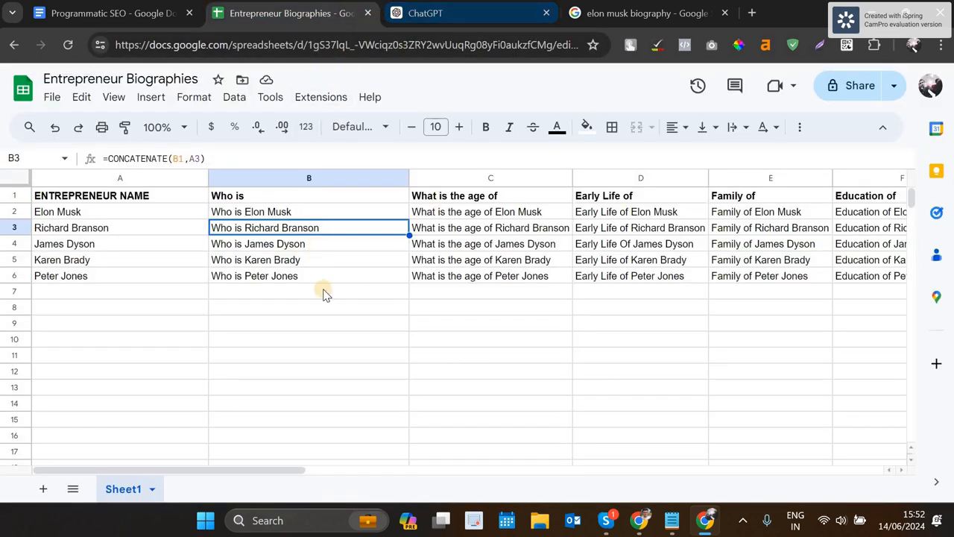
{"action": "left_click", "coordinate": [310, 216]}
{"action": "double_click", "coordinate": [310, 216]}
{"action": "double_click", "coordinate": [313, 276]}
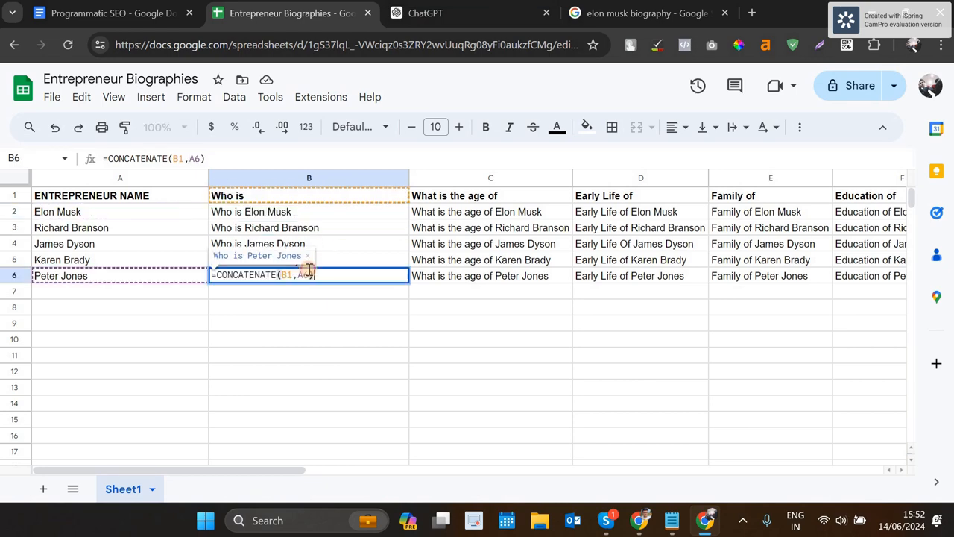
{"action": "double_click", "coordinate": [325, 323]}
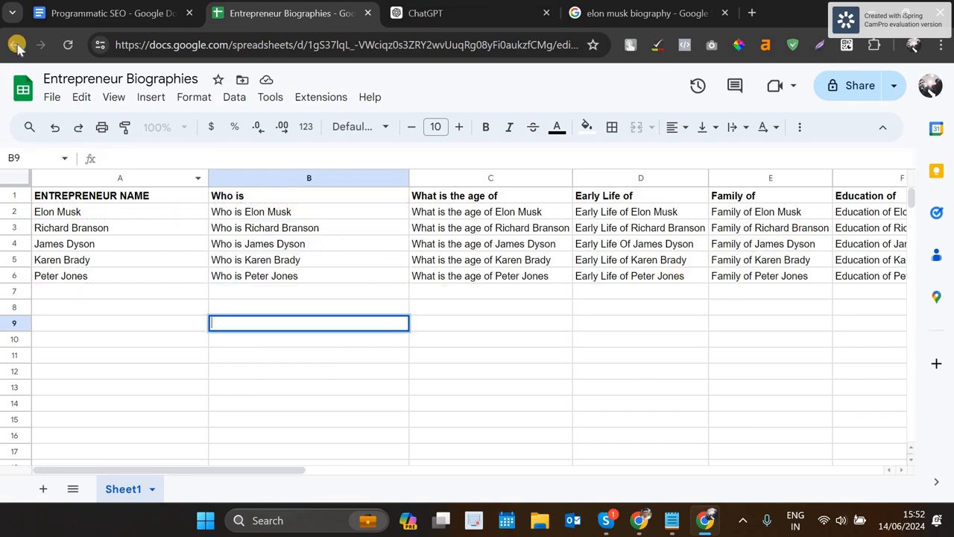
In the Programmatic SEO document, make outline item 2, "How to create Data Sets in Excel?", bold
{"action": "left_click", "coordinate": [45, 13]}
{"action": "left_click_drag", "start_coordinate": [412, 320], "coordinate": [248, 322]}
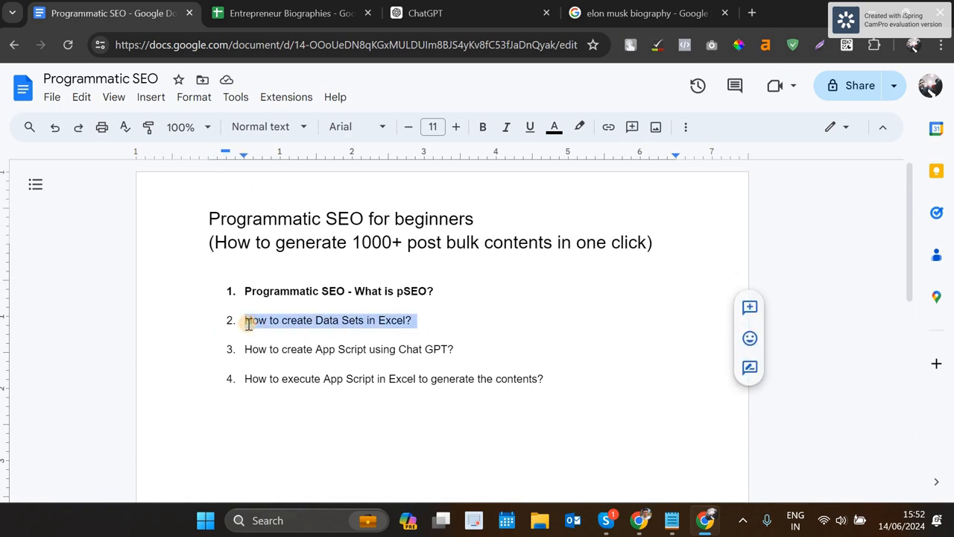
{"action": "key", "text": "ctrl+b"}
{"action": "left_click", "coordinate": [440, 316]}
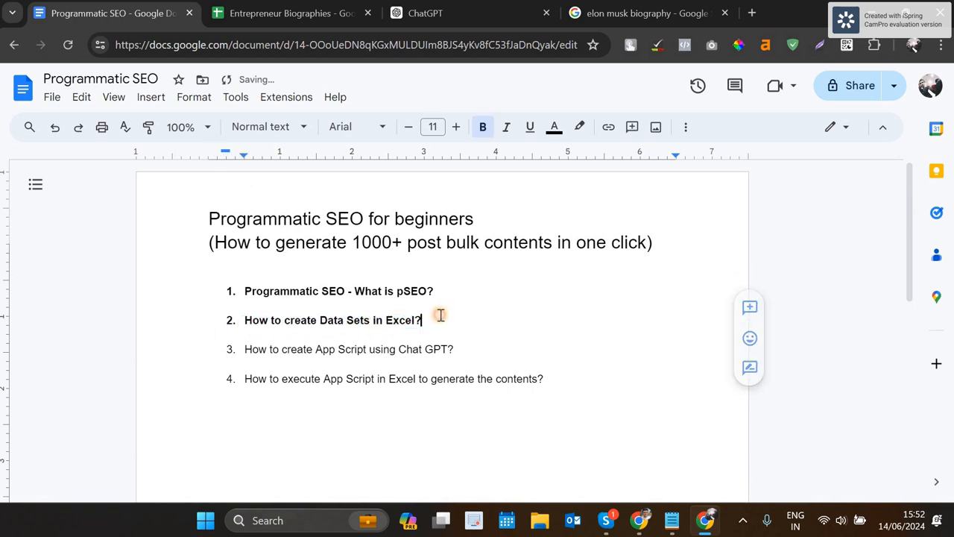
Switch back to the Entrepreneur Biographies sheet and review the Elon Musk row from "Who is" through "Networth of"
{"action": "left_click", "coordinate": [297, 16]}
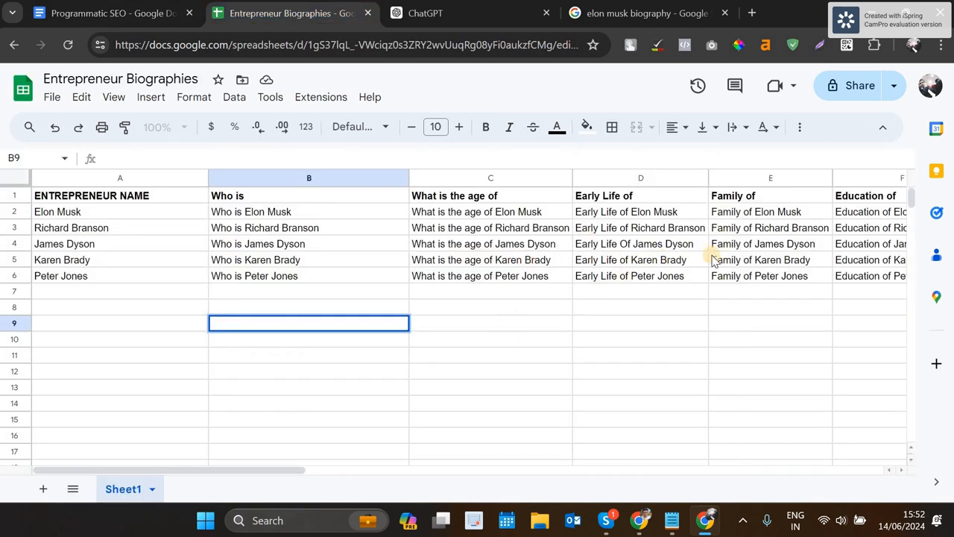
{"action": "left_click", "coordinate": [264, 301]}
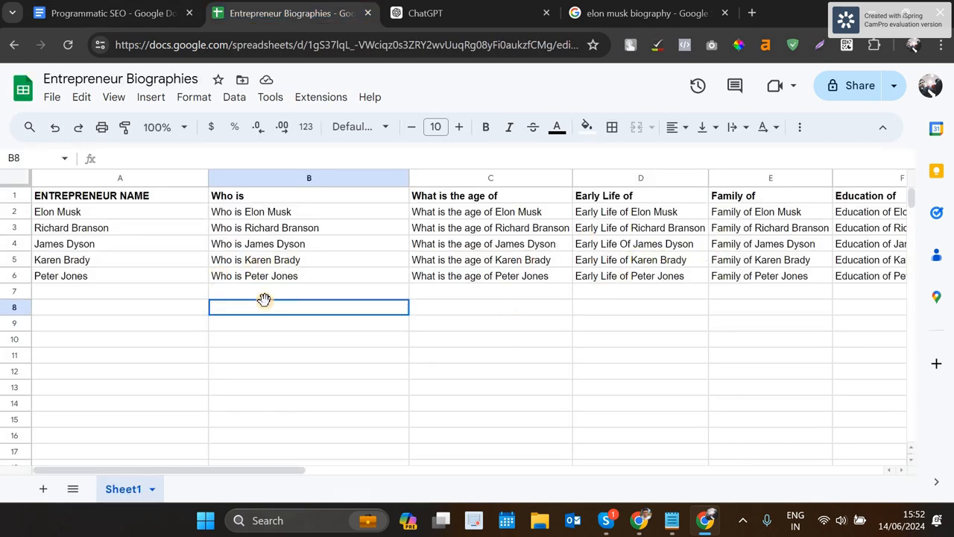
{"action": "left_click", "coordinate": [322, 214]}
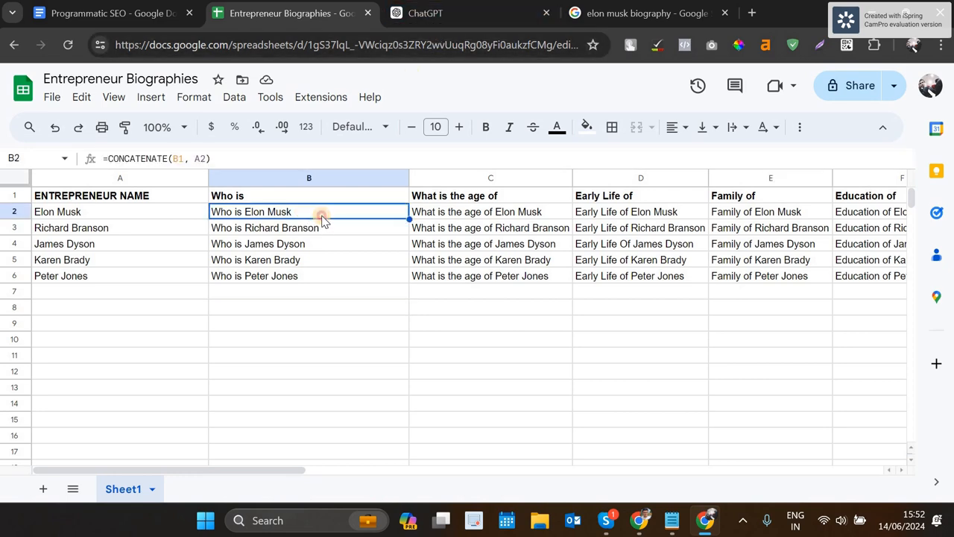
{"action": "key", "text": "Right"}
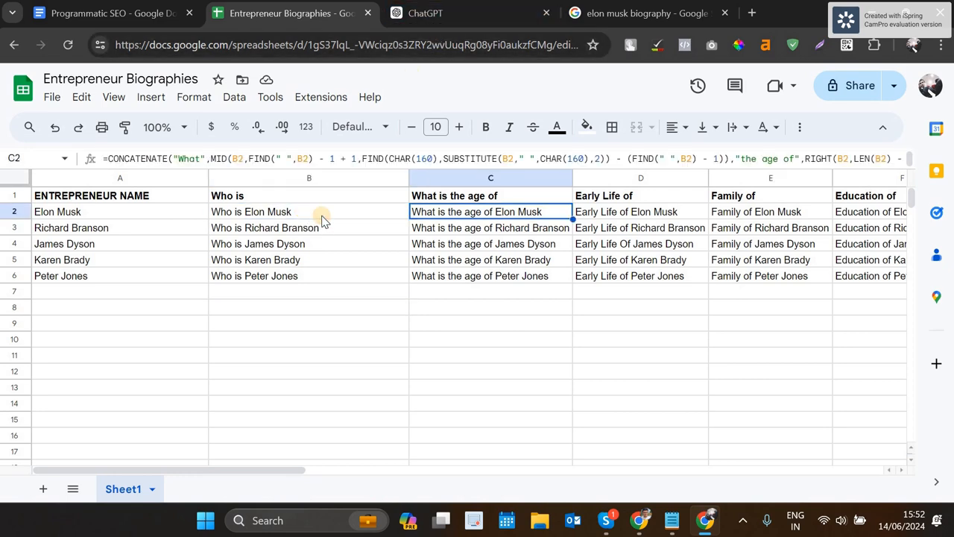
{"action": "key", "text": "Right"}
{"action": "key", "text": "Right"}
{"action": "key", "text": "Right"}
{"action": "key", "text": "Right"}
{"action": "key", "text": "Right"}
{"action": "key", "text": "Right"}
{"action": "key", "text": "Right"}
{"action": "key", "text": "Right"}
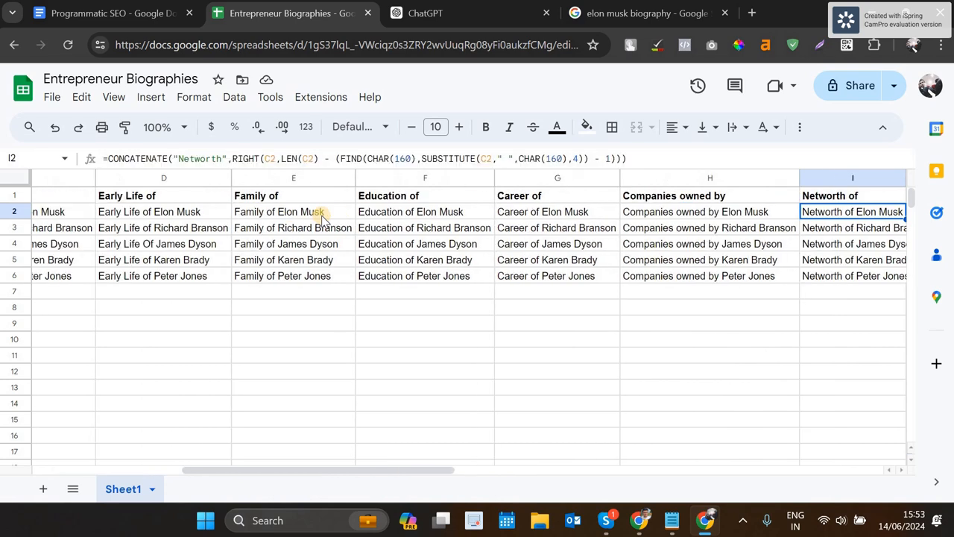
{"action": "key", "text": "Left"}
{"action": "key", "text": "Up"}
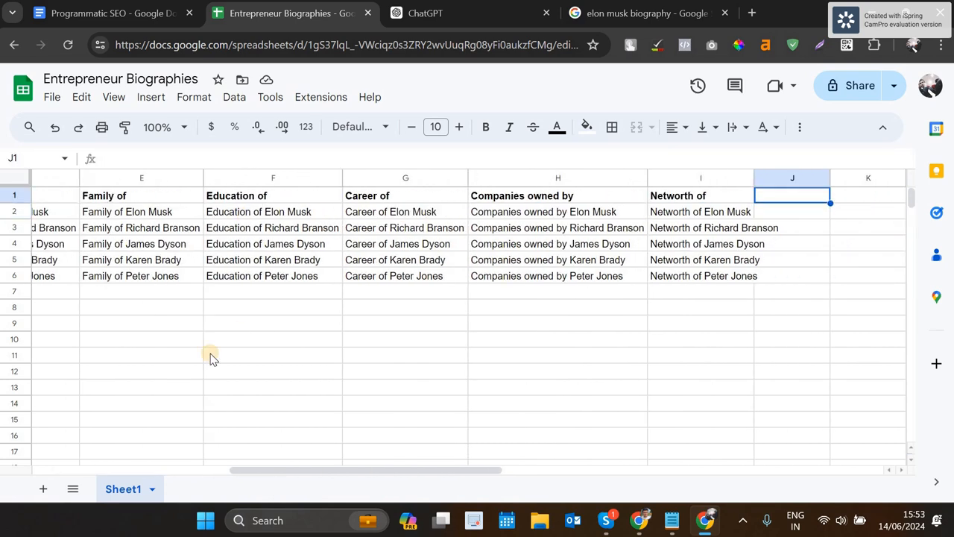
{"action": "left_click_drag", "start_coordinate": [344, 472], "coordinate": [112, 443]}
{"action": "left_click", "coordinate": [299, 312]}
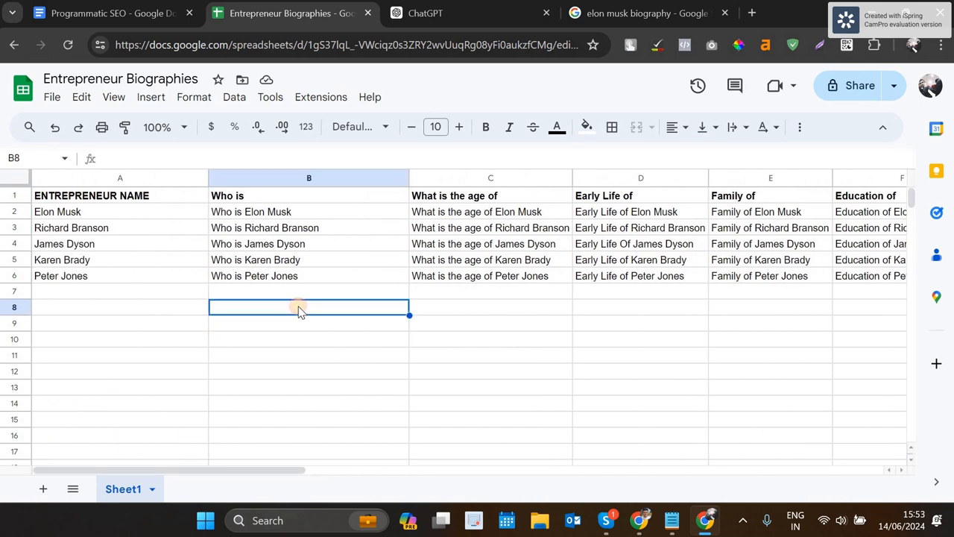
Examine the formulas that build the topic entries in cells B3, C3 and B2
{"action": "key", "text": "Left"}
{"action": "key", "text": "Right"}
{"action": "key", "text": "Left"}
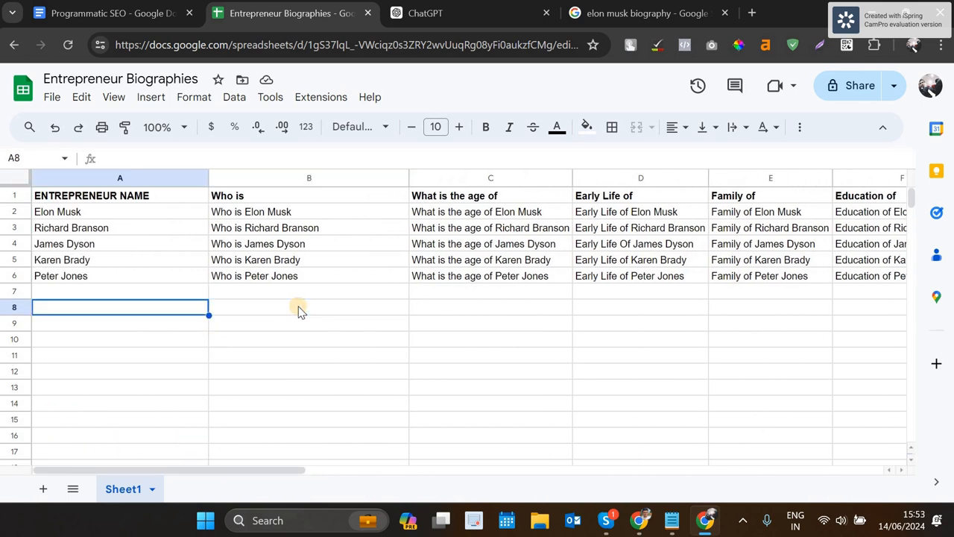
{"action": "key", "text": "Right"}
{"action": "key", "text": "Up"}
{"action": "key", "text": "Up"}
{"action": "key", "text": "Up"}
{"action": "key", "text": "Up"}
{"action": "key", "text": "Up"}
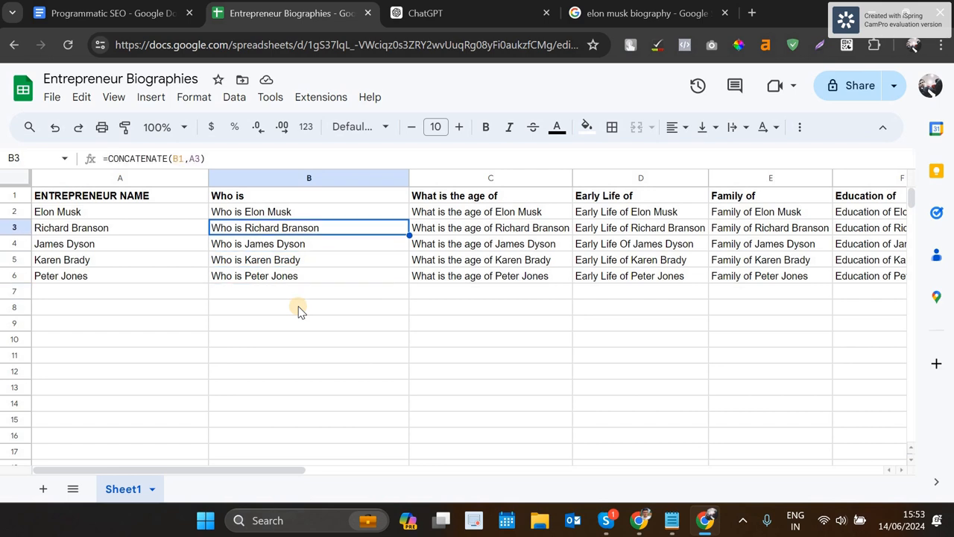
{"action": "key", "text": "Right"}
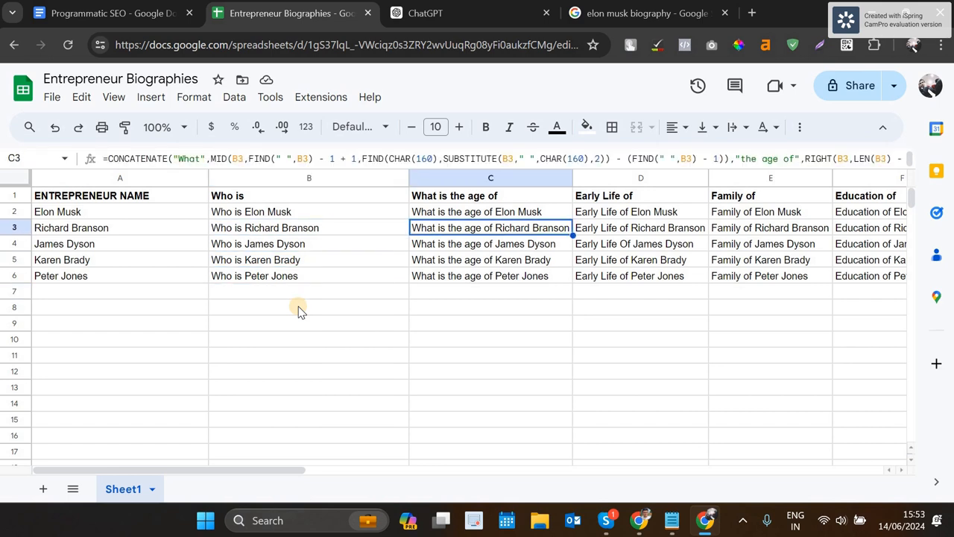
{"action": "double_click", "coordinate": [246, 212]}
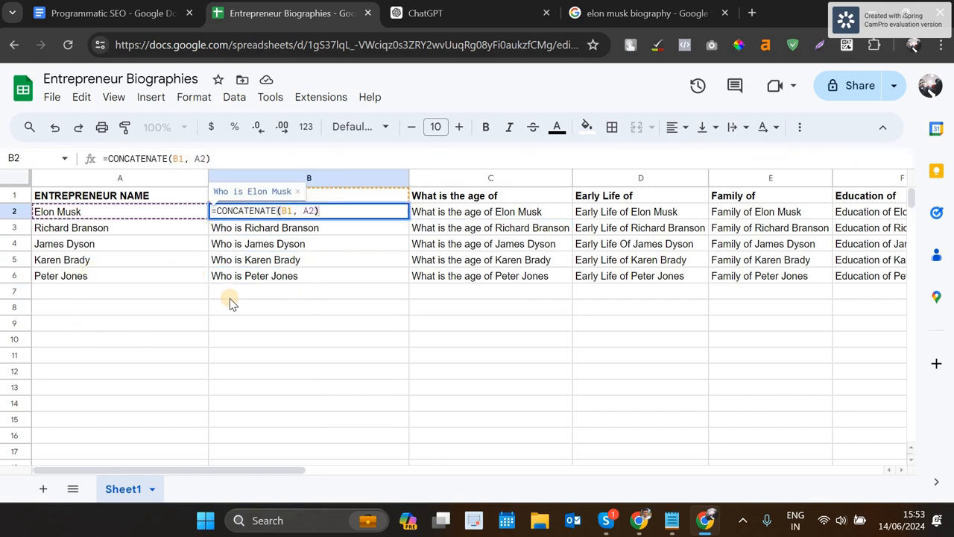
{"action": "left_click", "coordinate": [291, 320]}
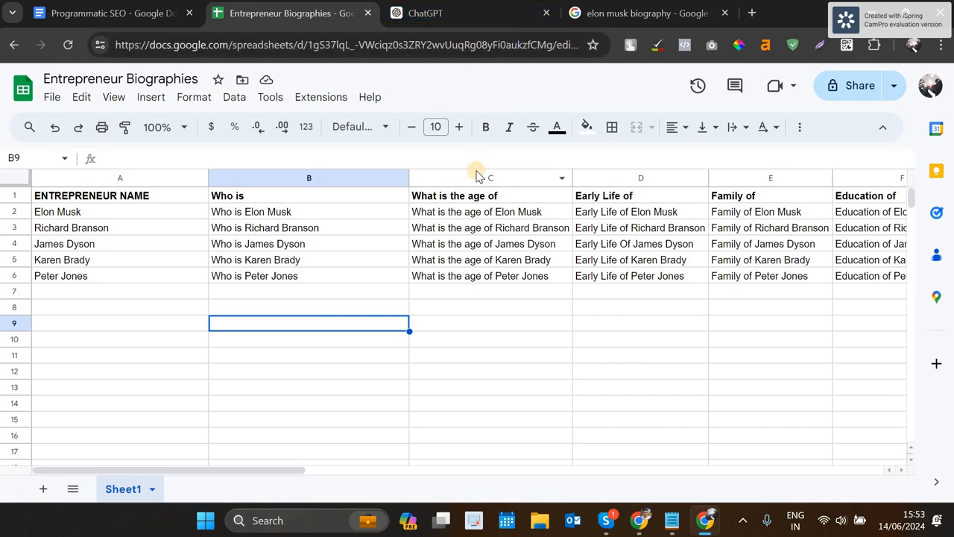
Widen column I so that the "Networth of" entries fit inside their cells
{"action": "key", "text": "Right"}
{"action": "key", "text": "Right"}
{"action": "key", "text": "Right"}
{"action": "key", "text": "Right"}
{"action": "key", "text": "Right"}
{"action": "key", "text": "Right"}
{"action": "key", "text": "Right"}
{"action": "key", "text": "Right"}
{"action": "key", "text": "Right"}
{"action": "key", "text": "Right"}
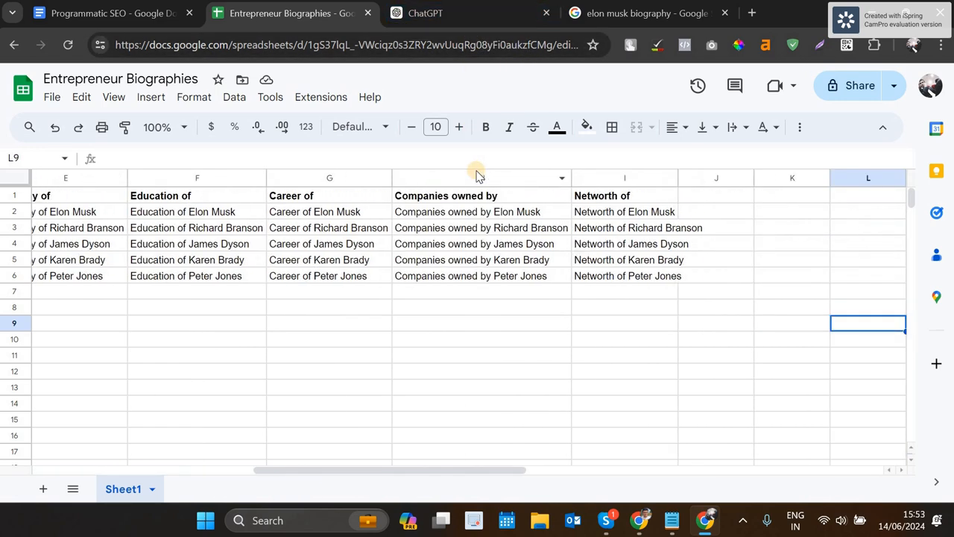
{"action": "left_click_drag", "start_coordinate": [678, 177], "coordinate": [677, 178]}
Review outline item 3 about creating App Script in the Programmatic SEO document, and return to the Entrepreneur Biographies sheet
{"action": "left_click", "coordinate": [116, 12]}
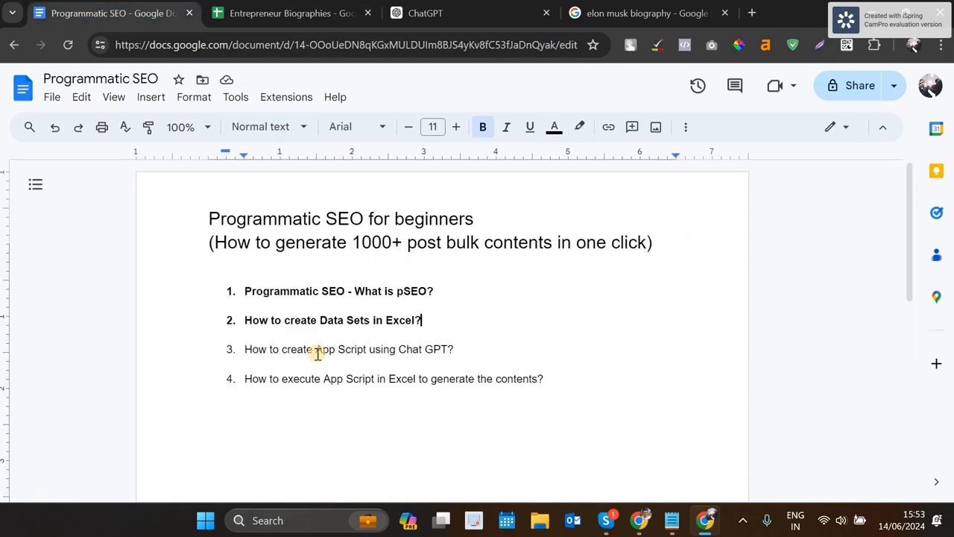
{"action": "left_click_drag", "start_coordinate": [317, 354], "coordinate": [453, 350]}
{"action": "left_click", "coordinate": [346, 359]}
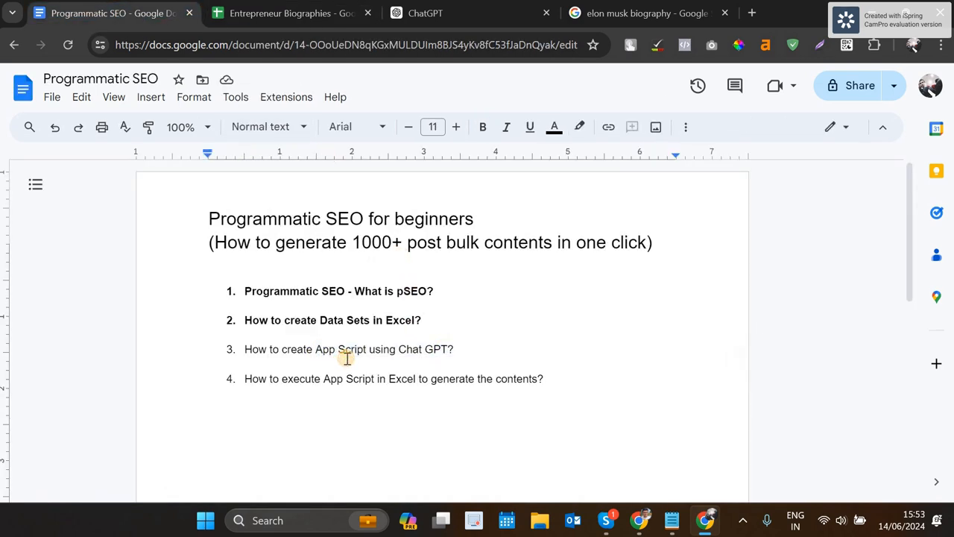
{"action": "left_click", "coordinate": [277, 13]}
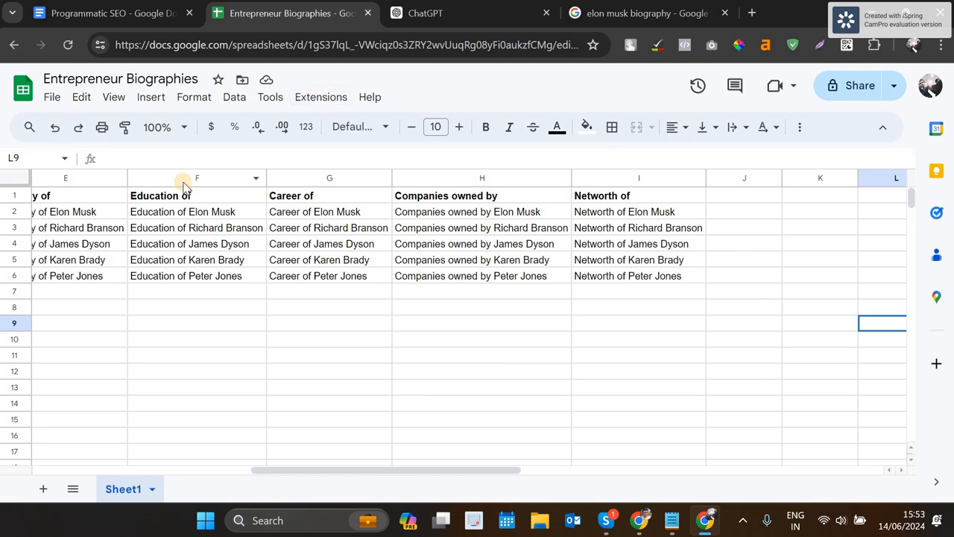
Review the data set's columns from "ENTREPRENEUR NAME" through "Networth of", with a brief visit to ChatGPT
{"action": "key", "text": "Left"}
{"action": "key", "text": "Left"}
{"action": "key", "text": "Left"}
{"action": "key", "text": "Left"}
{"action": "key", "text": "Left"}
{"action": "key", "text": "Left"}
{"action": "key", "text": "Left"}
{"action": "key", "text": "Left"}
{"action": "key", "text": "Left"}
{"action": "key", "text": "Left"}
{"action": "key", "text": "Left"}
{"action": "key", "text": "Right"}
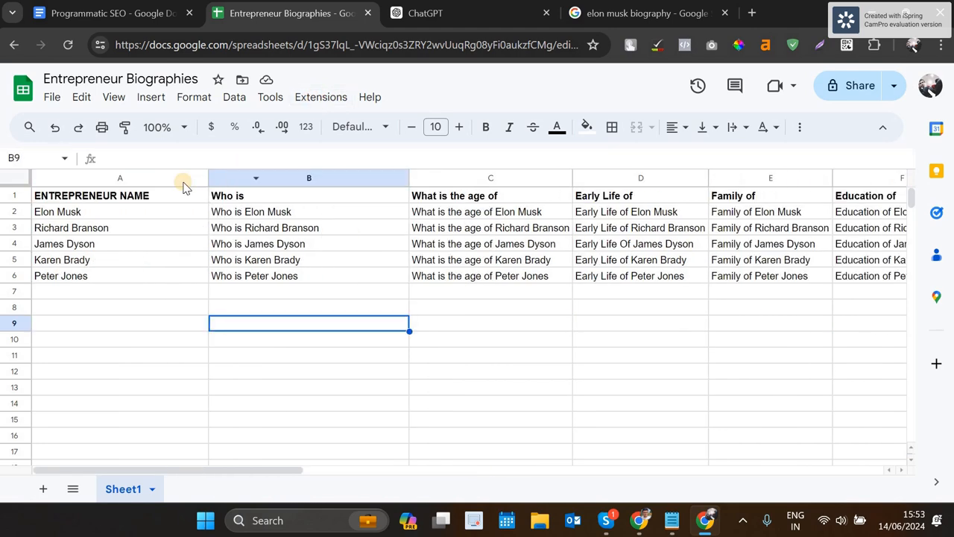
{"action": "key", "text": "Right"}
{"action": "key", "text": "Right"}
{"action": "key", "text": "Right"}
{"action": "key", "text": "Right"}
{"action": "key", "text": "Right"}
{"action": "key", "text": "Right"}
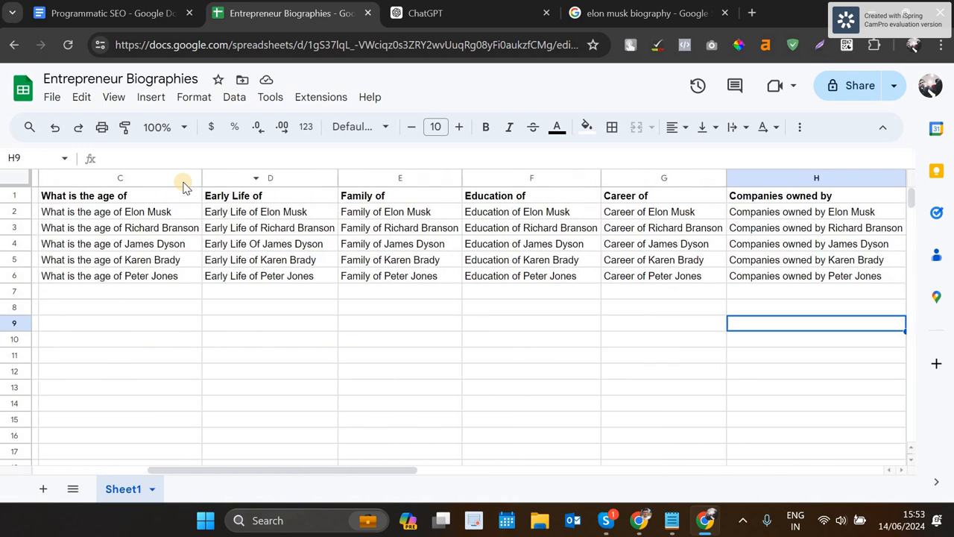
{"action": "key", "text": "Right"}
{"action": "key", "text": "Right"}
{"action": "key", "text": "Right"}
{"action": "key", "text": "Right"}
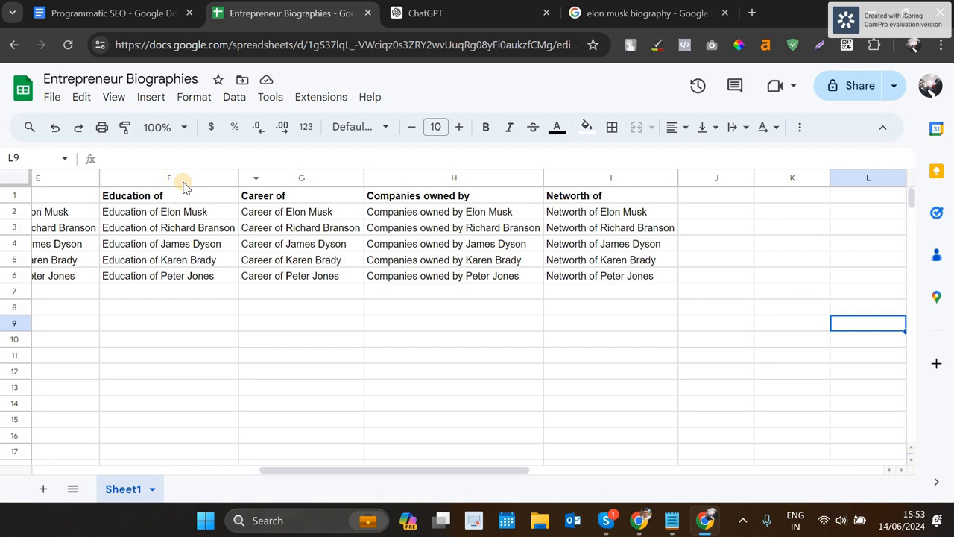
{"action": "left_click", "coordinate": [440, 12]}
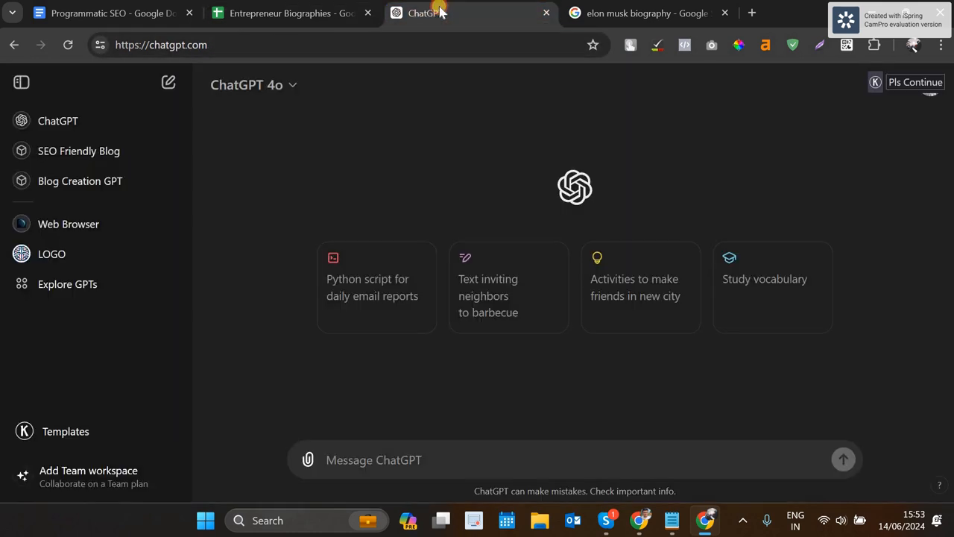
{"action": "left_click", "coordinate": [306, 14]}
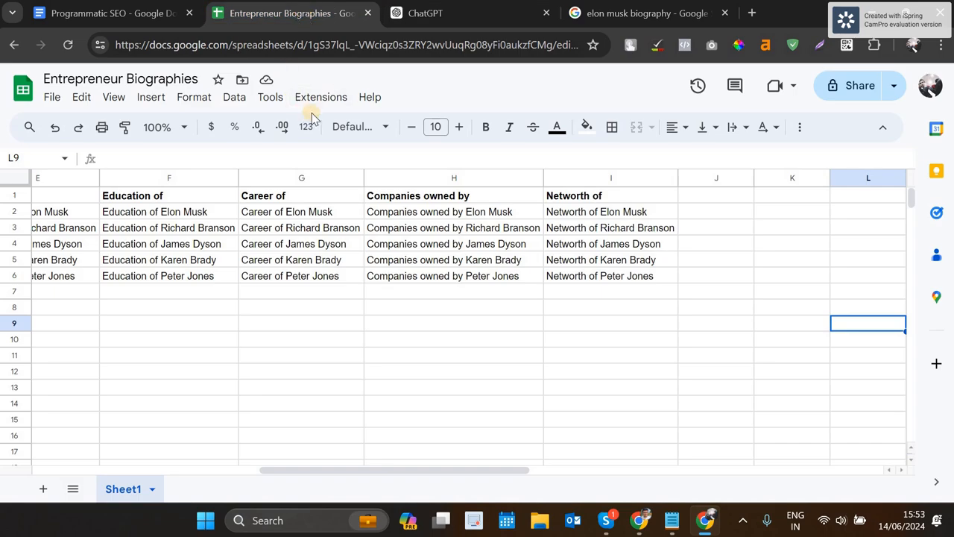
Go through the header row back to "ENTREPRENEUR NAME" and forward again past "Networth of"
{"action": "key", "text": "Left"}
{"action": "key", "text": "Up"}
{"action": "key", "text": "Up"}
{"action": "key", "text": "Up"}
{"action": "key", "text": "Up"}
{"action": "key", "text": "Up"}
{"action": "key", "text": "Up"}
{"action": "key", "text": "Up"}
{"action": "key", "text": "Up"}
{"action": "key", "text": "Left"}
{"action": "key", "text": "Left"}
{"action": "key", "text": "Left"}
{"action": "key", "text": "Left"}
{"action": "key", "text": "Left"}
{"action": "key", "text": "Left"}
{"action": "key", "text": "Left"}
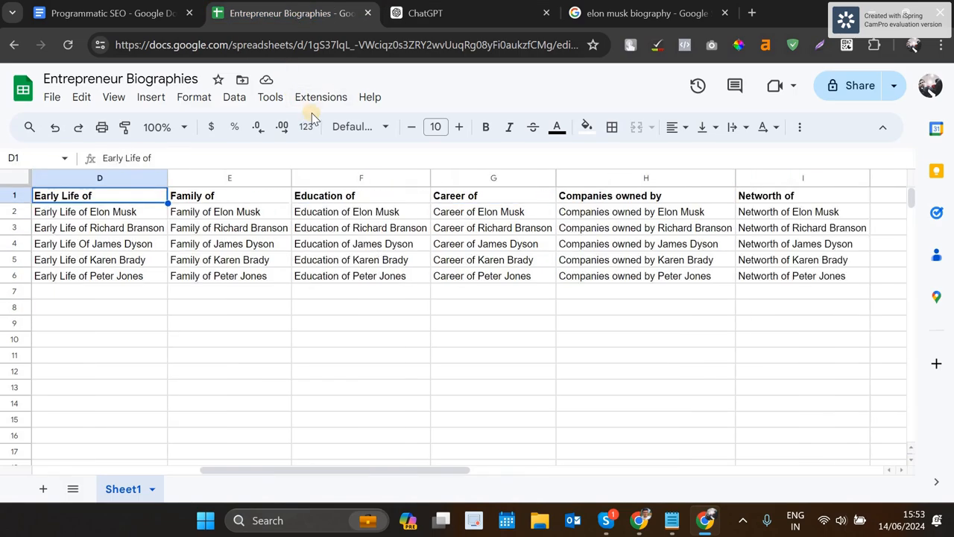
{"action": "key", "text": "Left"}
{"action": "key", "text": "Left"}
{"action": "key", "text": "Left"}
{"action": "key", "text": "Right"}
{"action": "key", "text": "Right"}
{"action": "key", "text": "Right"}
{"action": "key", "text": "Right"}
{"action": "key", "text": "Right"}
{"action": "key", "text": "Right"}
{"action": "key", "text": "Right"}
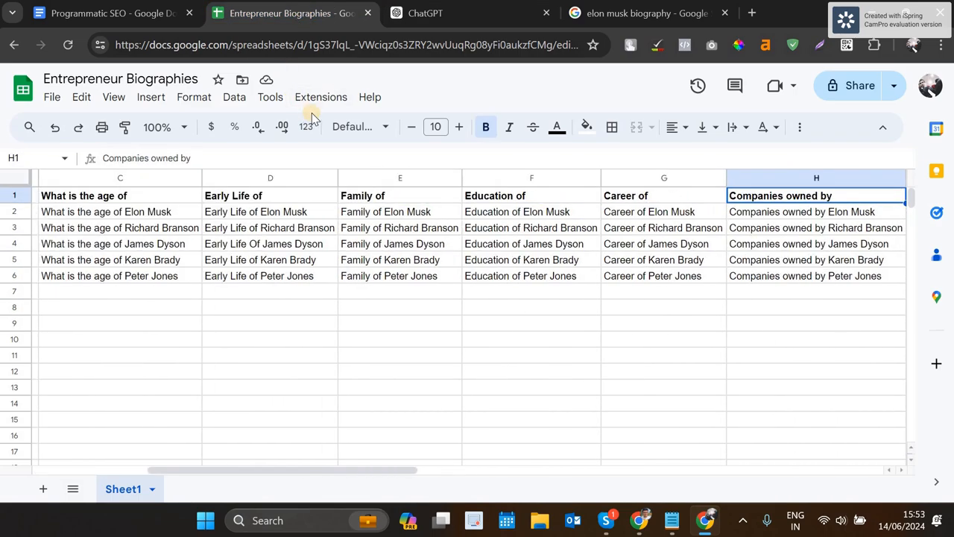
{"action": "key", "text": "Right"}
{"action": "key", "text": "Right"}
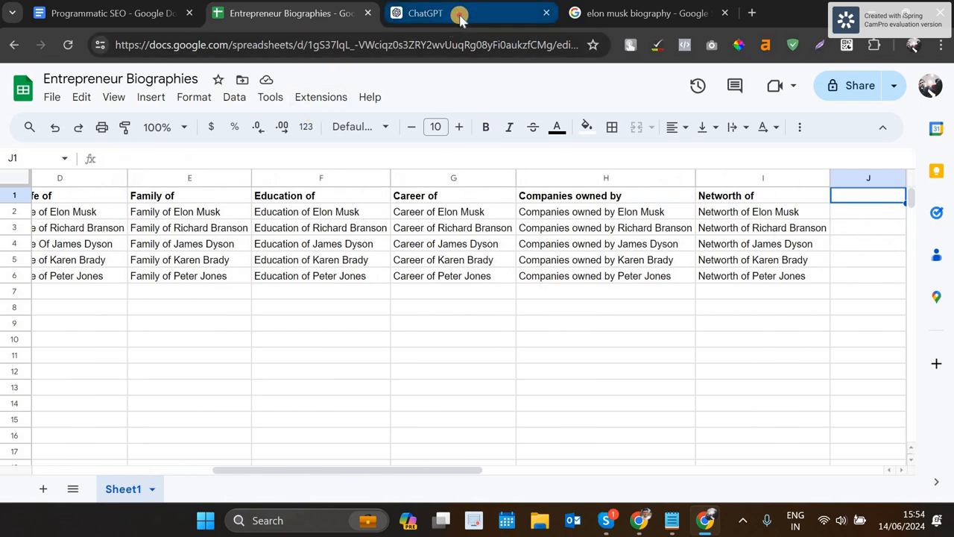
Switch to ChatGPT and begin the prompt with "Create a App Script code which should take input from Column"
{"action": "left_click", "coordinate": [460, 18]}
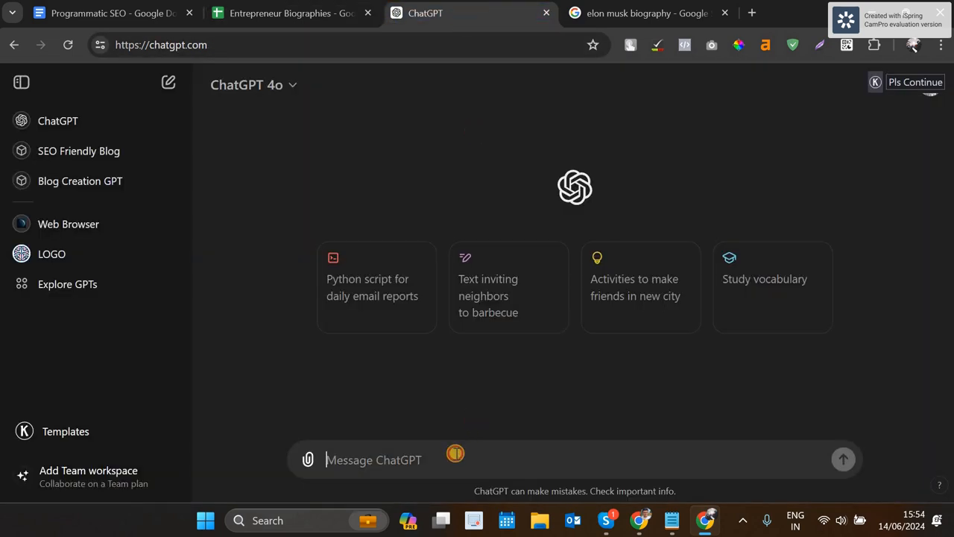
{"action": "type", "text": "Create"}
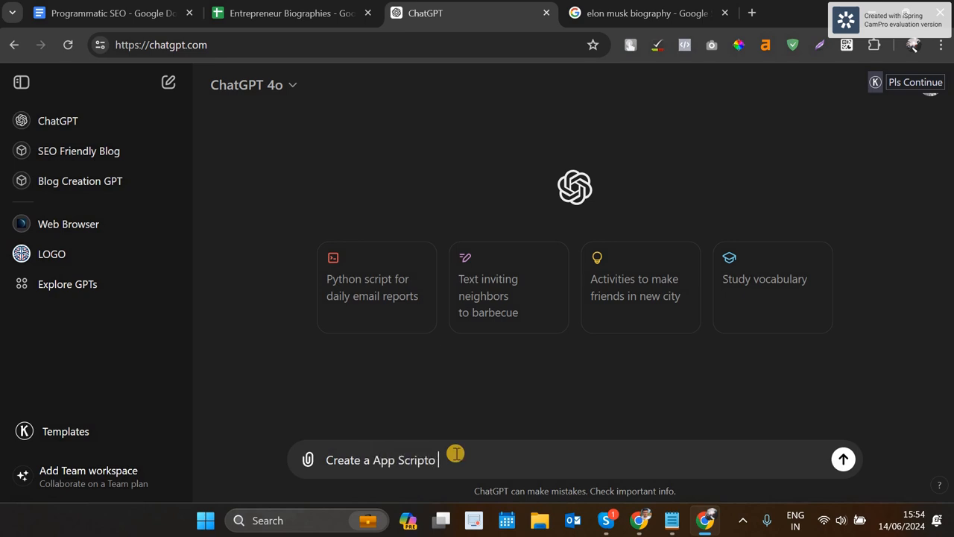
{"action": "type", "text": "a App Script code which should take inp"}
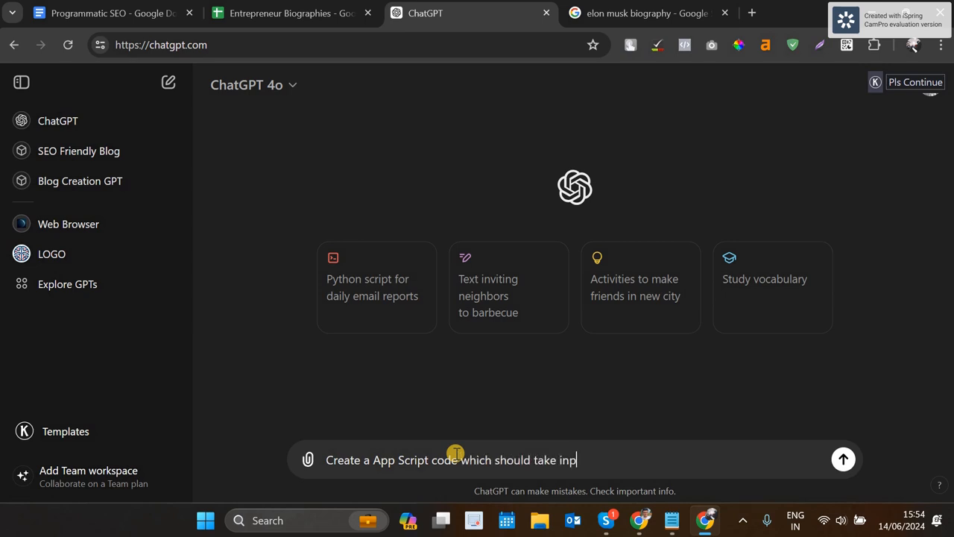
{"action": "type", "text": "ut from Column"}
Check the first query cell, B2, in the Entrepreneur Biographies sheet and add "B2," to the ChatGPT prompt
{"action": "left_click", "coordinate": [266, 11]}
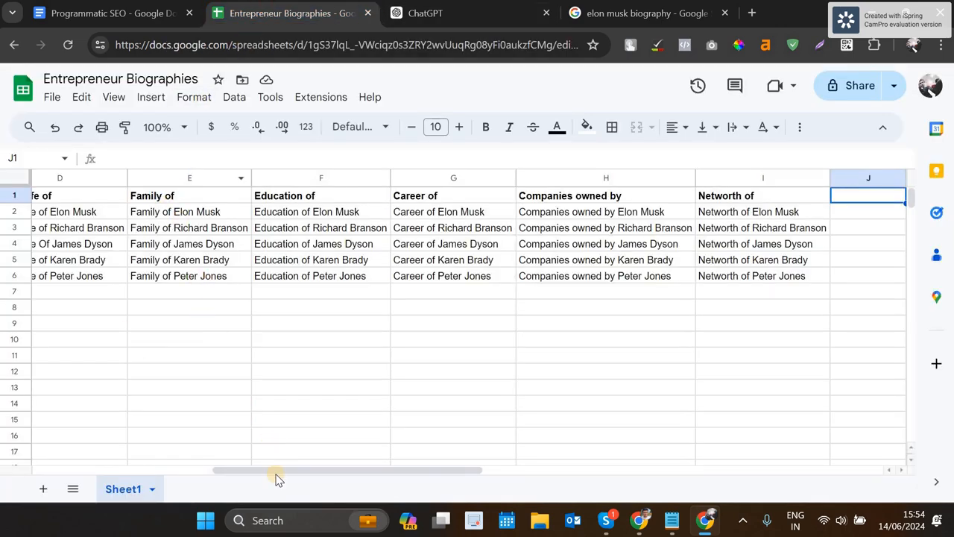
{"action": "left_click_drag", "start_coordinate": [277, 472], "coordinate": [78, 459]}
{"action": "left_click", "coordinate": [78, 456]}
{"action": "left_click", "coordinate": [279, 212]}
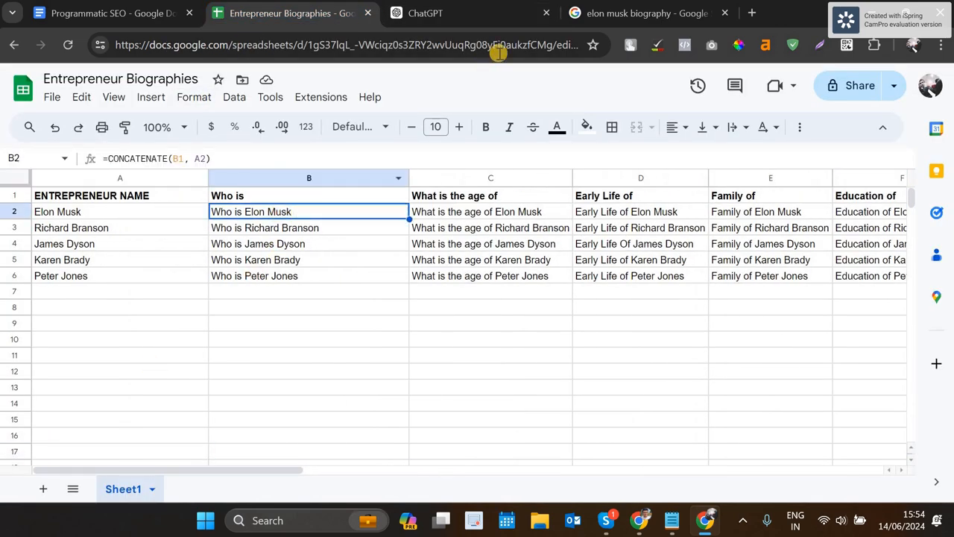
{"action": "left_click", "coordinate": [488, 24]}
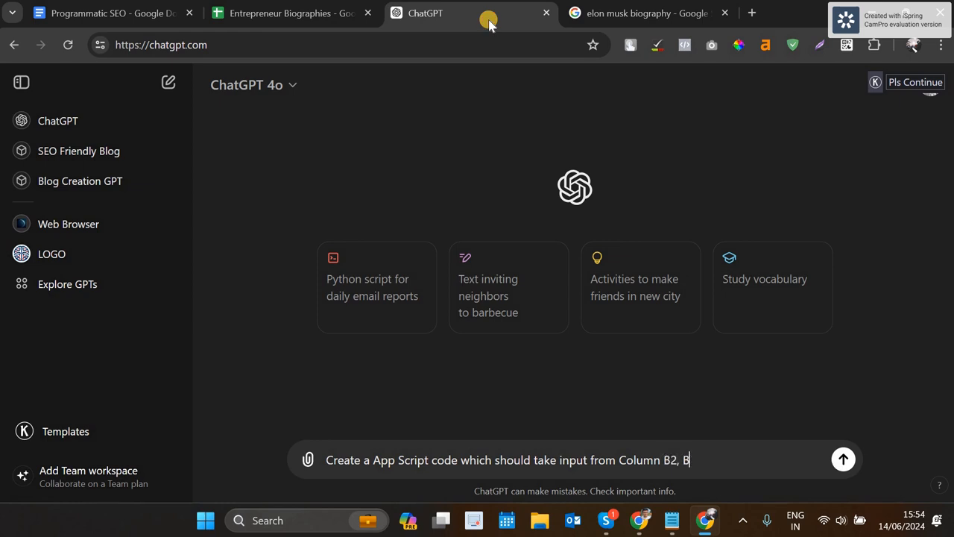
Return to the Entrepreneur Biographies sheet and trace the Elon Musk row out to its last filled column and back to A2
{"action": "left_click", "coordinate": [293, 22]}
{"action": "left_click", "coordinate": [440, 216]}
{"action": "key", "text": "Left"}
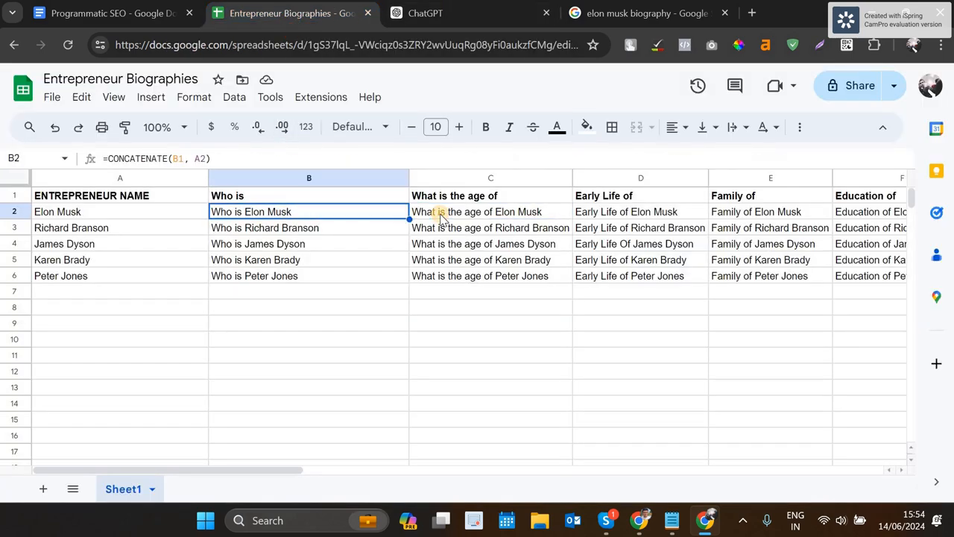
{"action": "key", "text": "Left"}
{"action": "key", "text": "Right"}
{"action": "key", "text": "Right"}
{"action": "key", "text": "Right"}
{"action": "key", "text": "Right"}
{"action": "key", "text": "Right"}
{"action": "key", "text": "Right"}
{"action": "key", "text": "Right"}
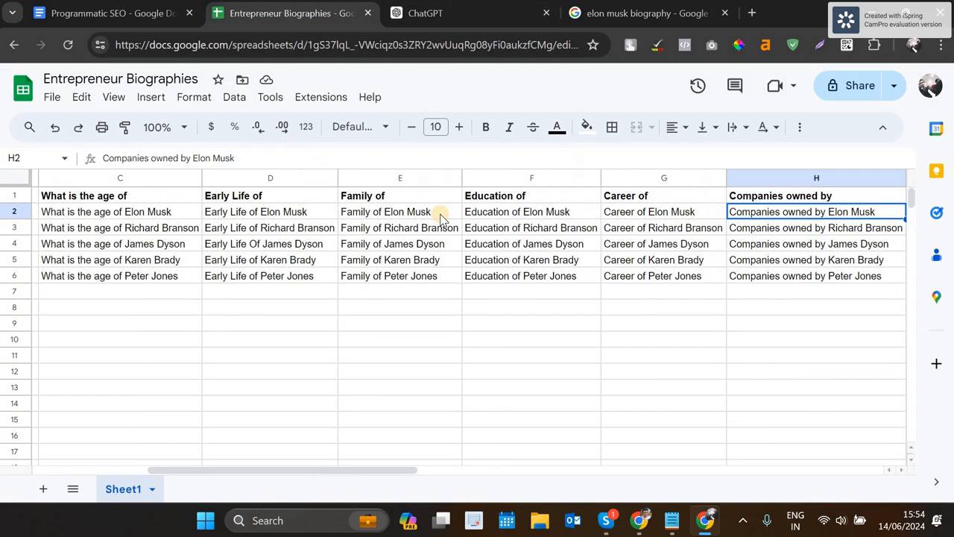
{"action": "key", "text": "Right"}
{"action": "key", "text": "Right"}
{"action": "key", "text": "Right"}
{"action": "key", "text": "Left"}
{"action": "key", "text": "Left"}
{"action": "key", "text": "Left"}
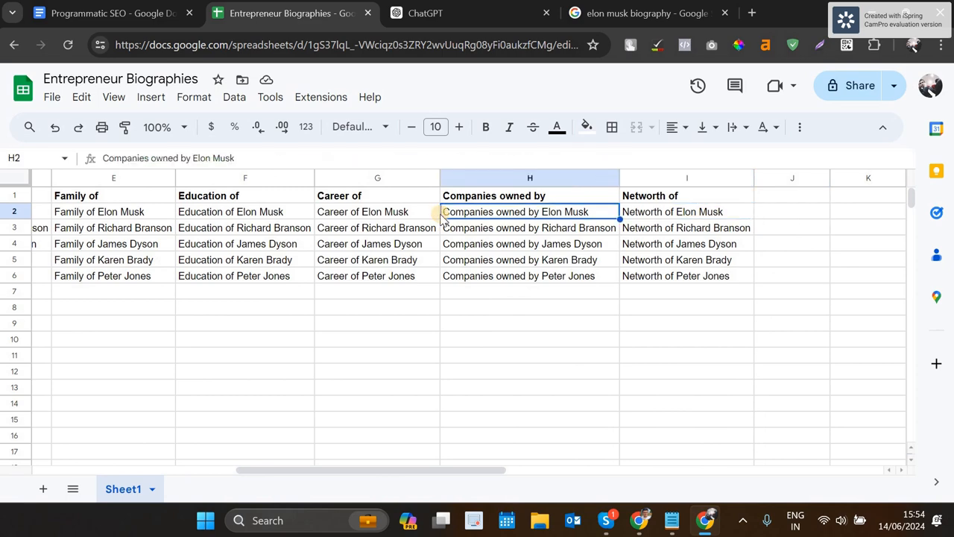
{"action": "key", "text": "Left"}
{"action": "key", "text": "Left"}
{"action": "key", "text": "Left"}
{"action": "key", "text": "Left"}
{"action": "key", "text": "Left"}
{"action": "key", "text": "Left"}
{"action": "key", "text": "Left"}
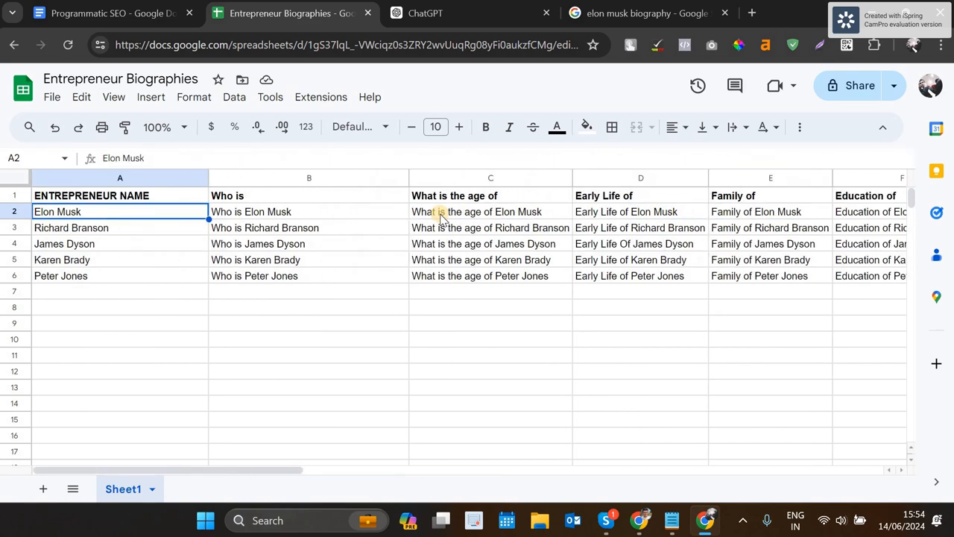
Examine the row 2 cells from "Who is" through "Networth of" to identify which ones hold the queries
{"action": "key", "text": "Right"}
{"action": "key", "text": "Right"}
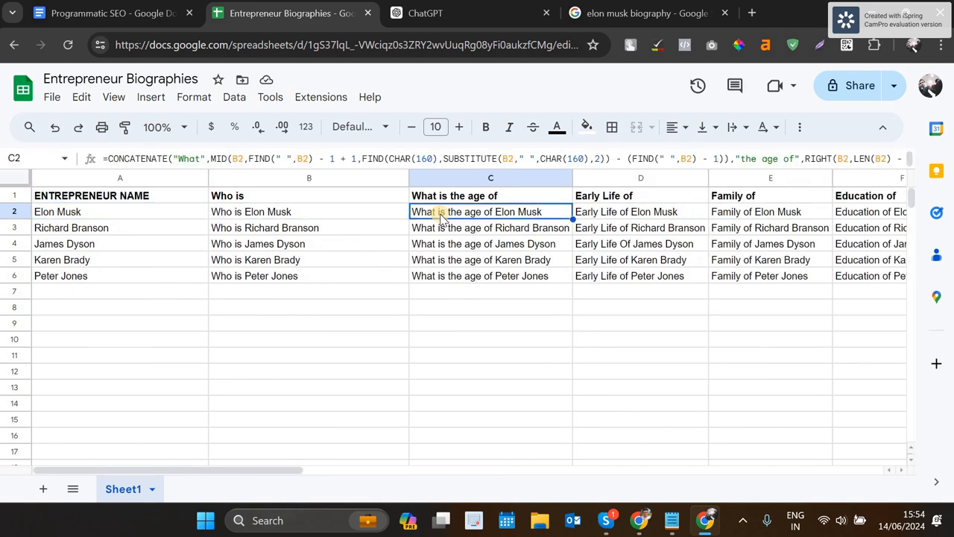
{"action": "key", "text": "Left"}
{"action": "key", "text": "Left"}
{"action": "key", "text": "Right"}
{"action": "key", "text": "Right"}
{"action": "key", "text": "Right"}
{"action": "key", "text": "Right"}
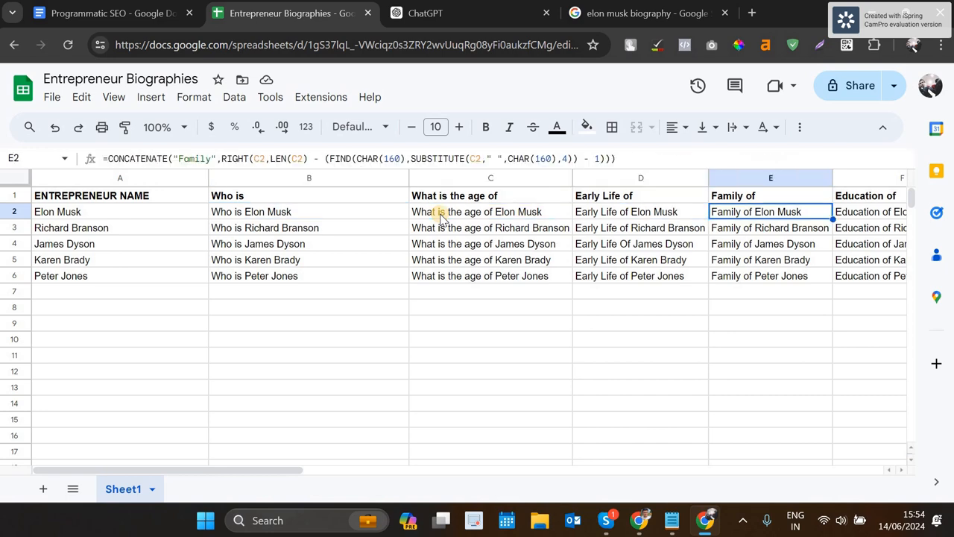
{"action": "key", "text": "Left"}
{"action": "key", "text": "Left"}
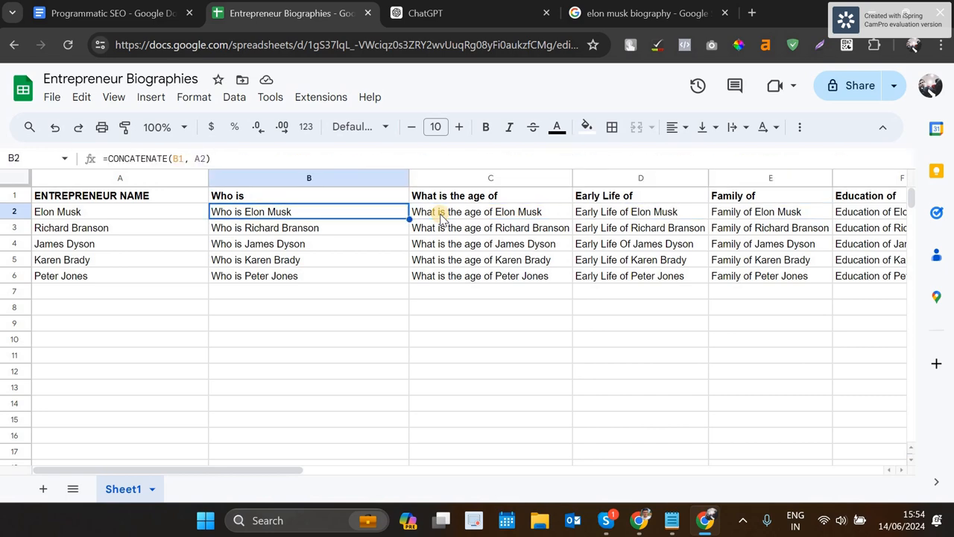
{"action": "left_click", "coordinate": [443, 217]}
{"action": "key", "text": "Right"}
{"action": "key", "text": "Right"}
{"action": "key", "text": "Right"}
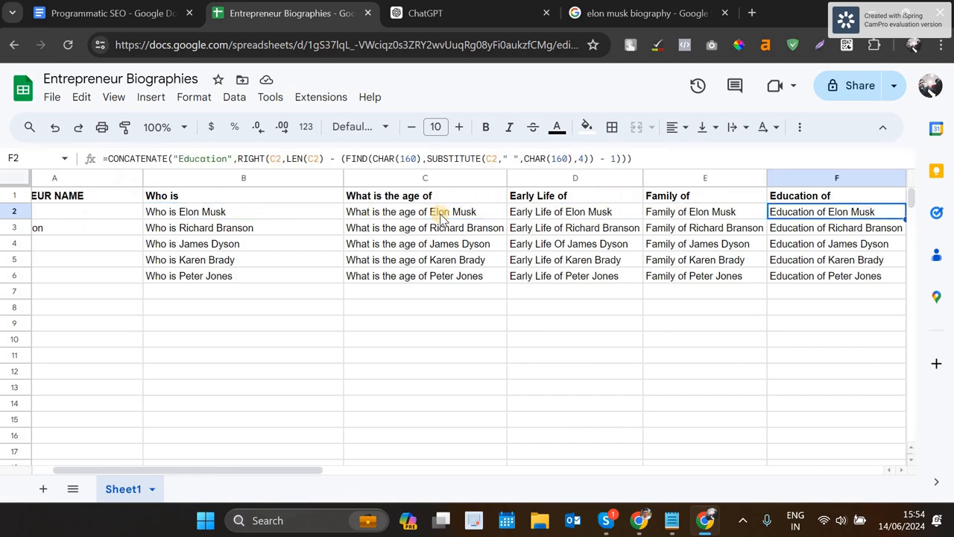
{"action": "key", "text": "Right"}
{"action": "key", "text": "Right"}
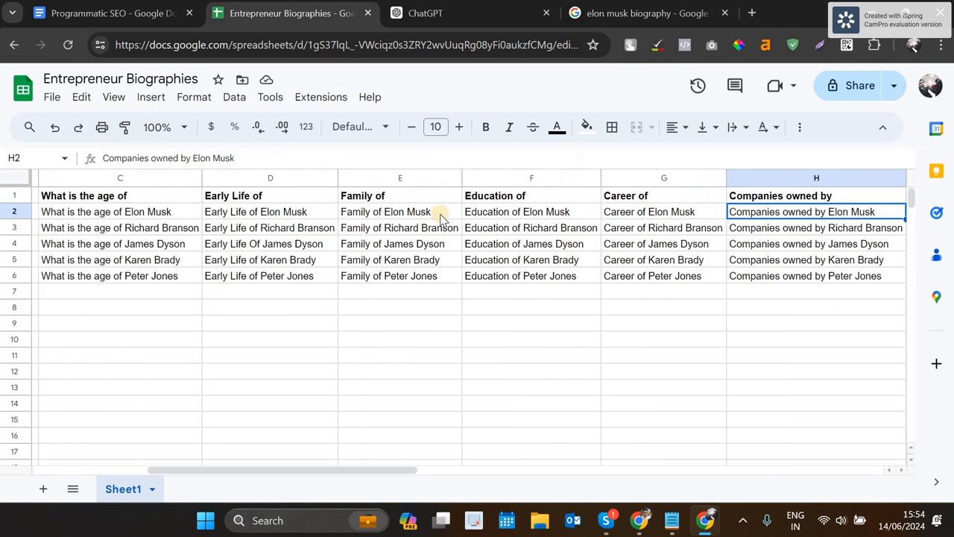
{"action": "key", "text": "Right"}
{"action": "key", "text": "Right"}
{"action": "key", "text": "Left"}
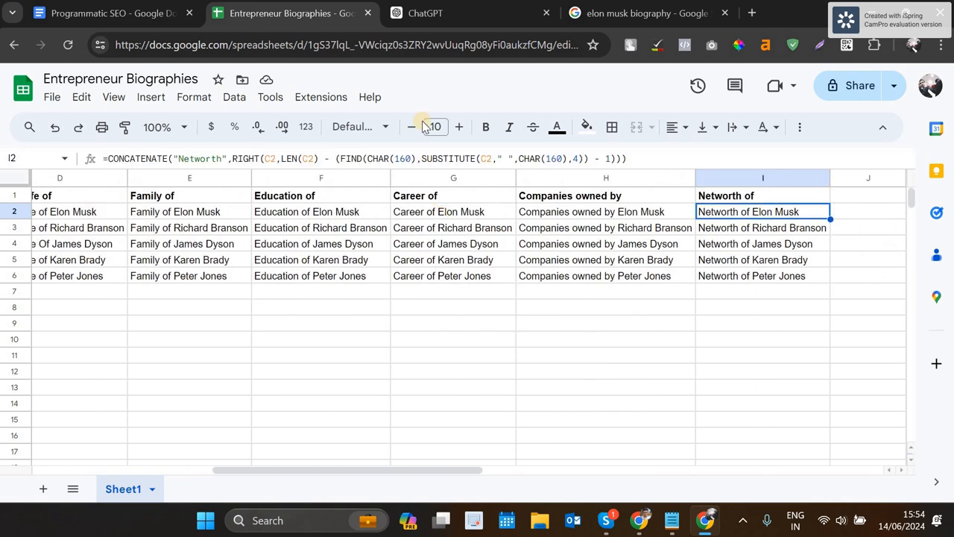
Switch to ChatGPT and continue the prompt's list of input cells with "C2, D2, E2, F2,"
{"action": "left_click", "coordinate": [449, 21]}
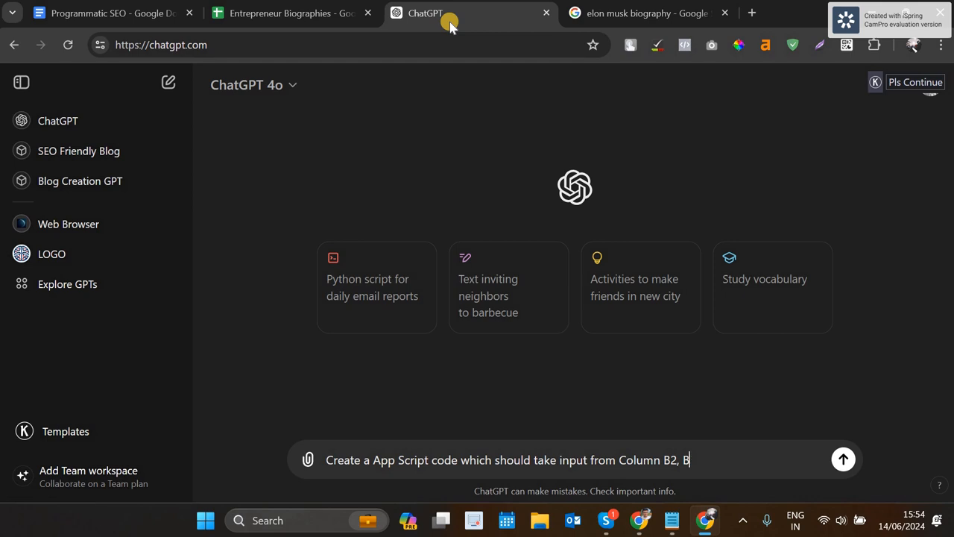
{"action": "key", "text": "BackSpace"}
{"action": "type", "text": "C2, D2, E2, F2,"}
Insert "Excel Scheet" before the word "Column" in the prompt
{"action": "left_click", "coordinate": [622, 464]}
{"action": "type", "text": "E"}
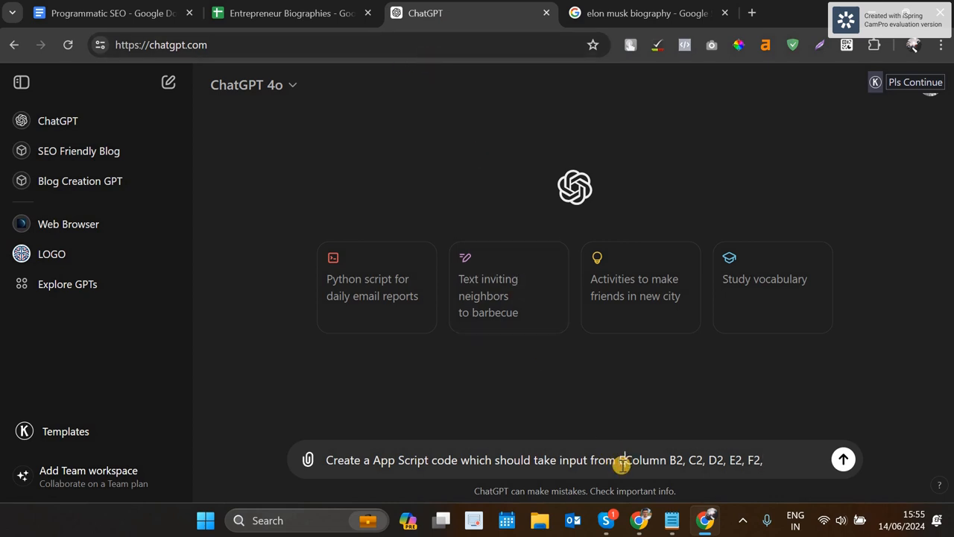
{"action": "type", "text": "xcel Schee"}
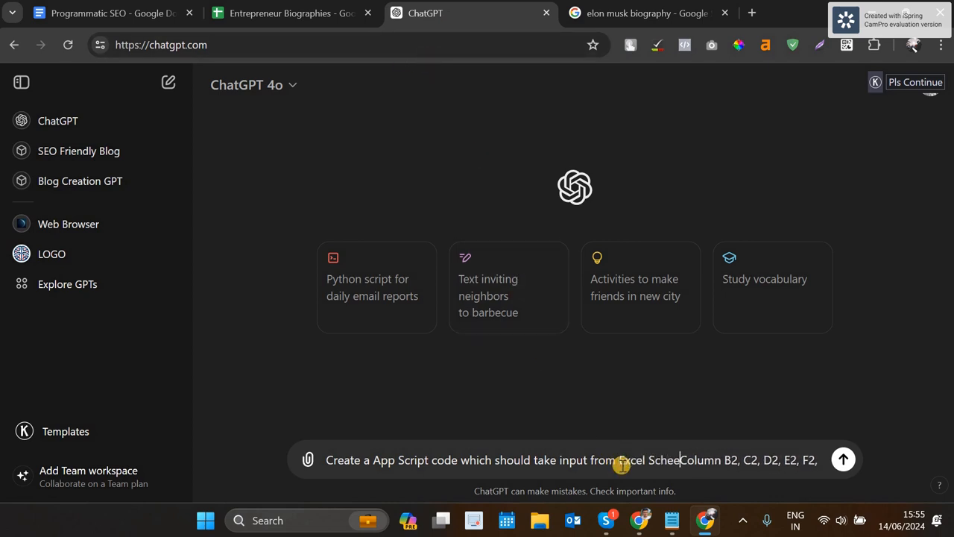
{"action": "key", "text": "BackSpace"}
{"action": "type", "text": "et"}
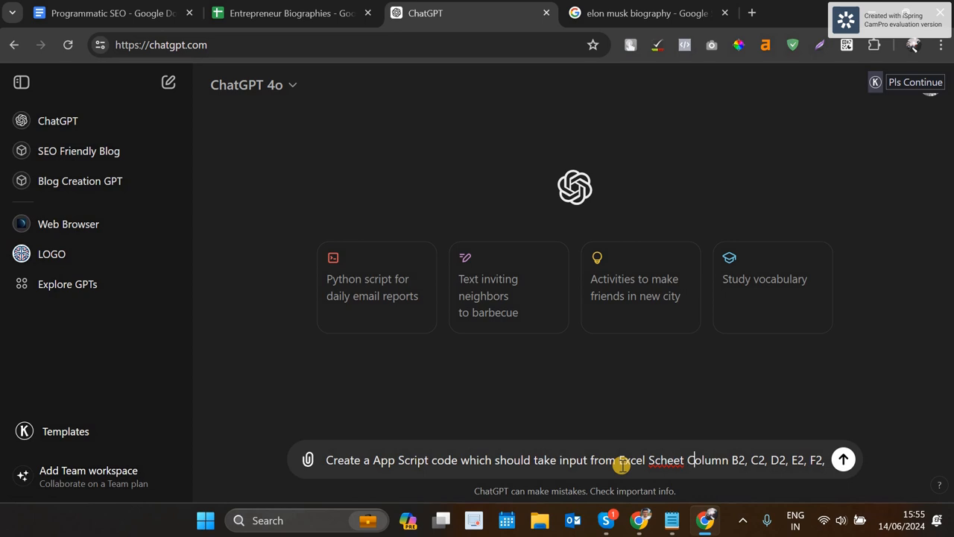
Complete the prompt's cell list with "G2, H2, I2." and start a sentence about each cell
{"action": "key", "text": "Right"}
{"action": "key", "text": "Right"}
{"action": "key", "text": "Right"}
{"action": "key", "text": "Right"}
{"action": "type", "text": "G1"}
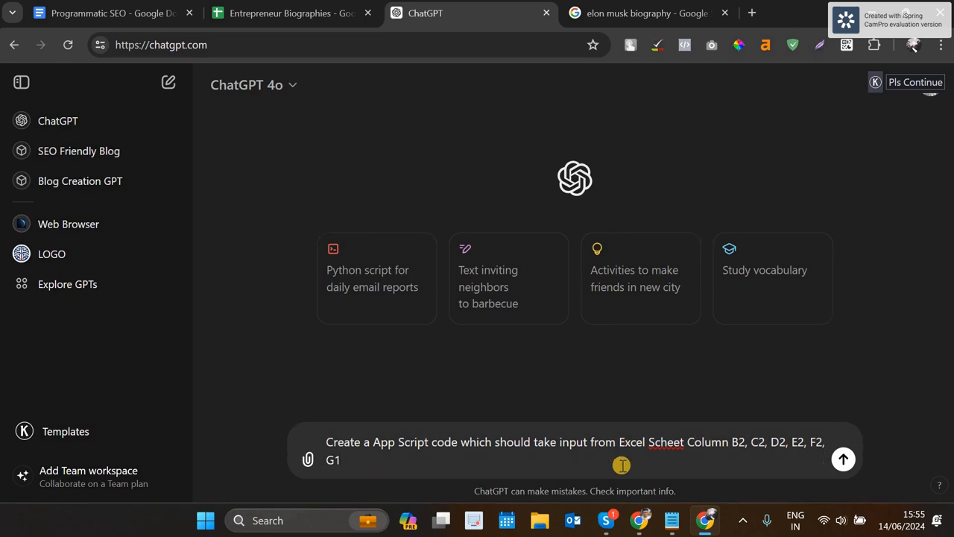
{"action": "key", "text": "BackSpace"}
{"action": "type", "text": "2, H2,I2. Each ceel "}
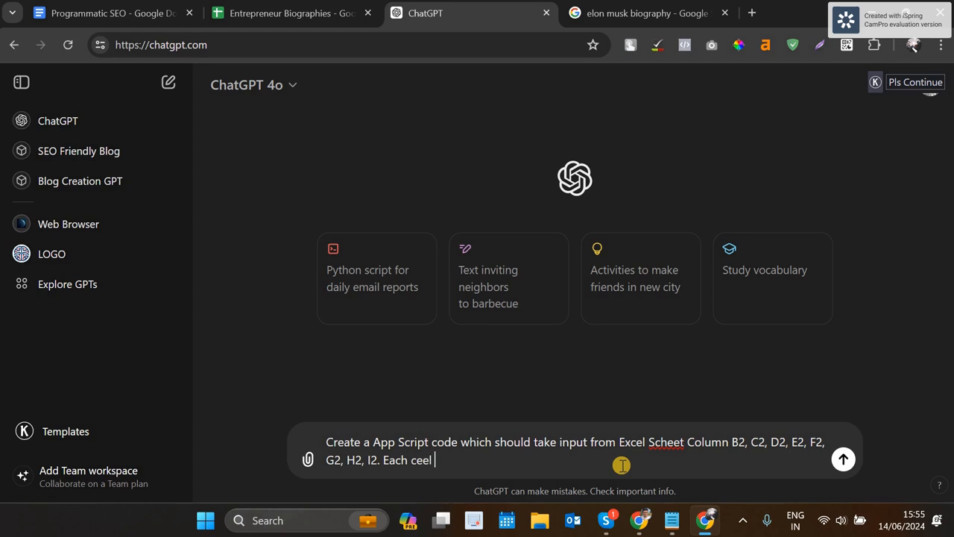
Extend the prompt to read "Each cell contains a query based input. So using that"
{"action": "key", "text": "BackSpace"}
{"action": "key", "text": "BackSpace"}
{"action": "key", "text": "BackSpace"}
{"action": "type", "text": "ll contains a query based "}
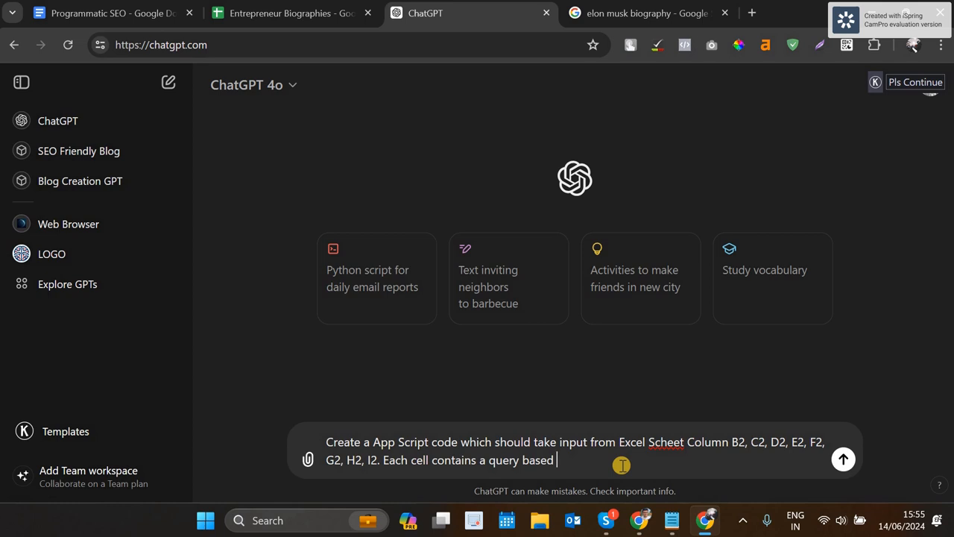
{"action": "type", "text": "input. So using that "}
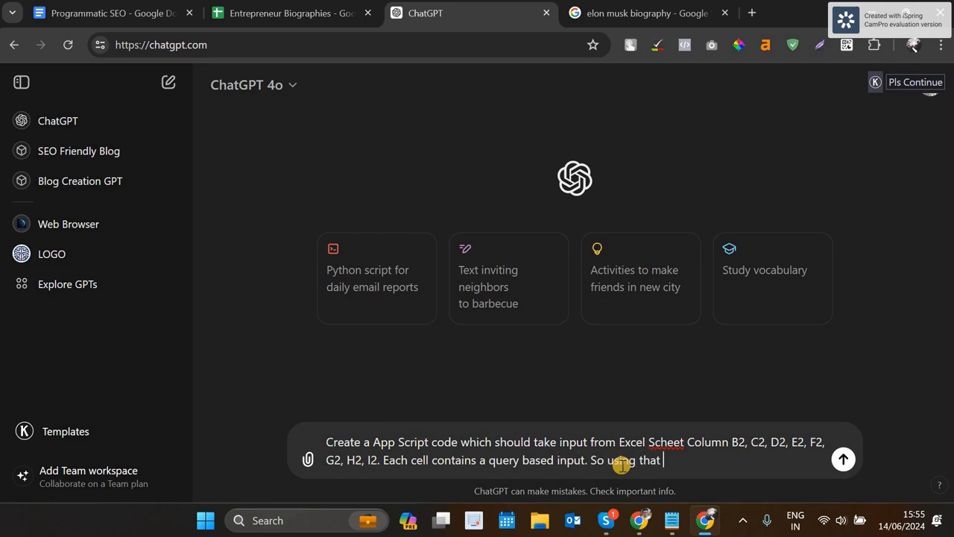
Continue the prompt with "query generate a unique content in about minimum of 300 words for each input cell." and start the next sentence with "Cont"
{"action": "type", "text": "query generate a "}
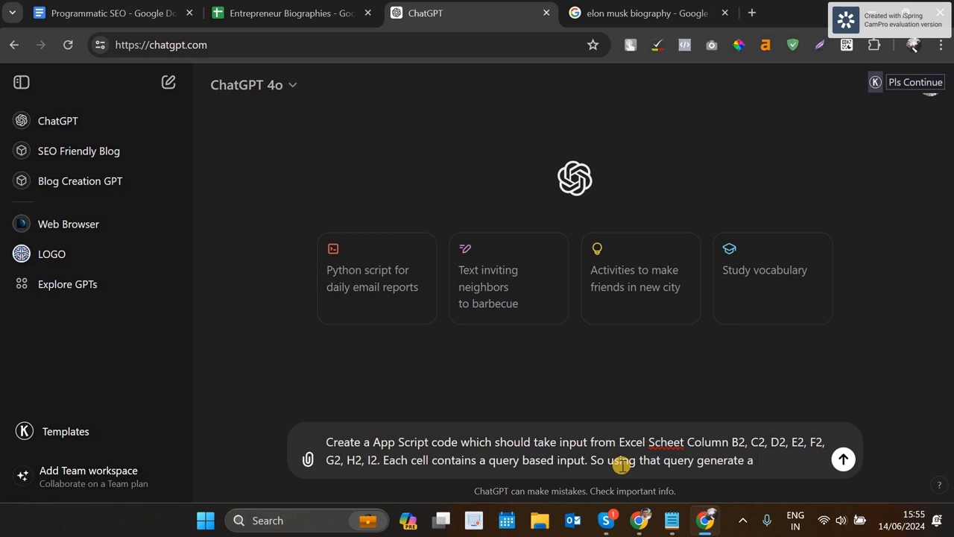
{"action": "type", "text": "con"}
{"action": "key", "text": "BackSpace"}
{"action": "key", "text": "BackSpace"}
{"action": "key", "text": "BackSpace"}
{"action": "type", "text": "unique content in about "}
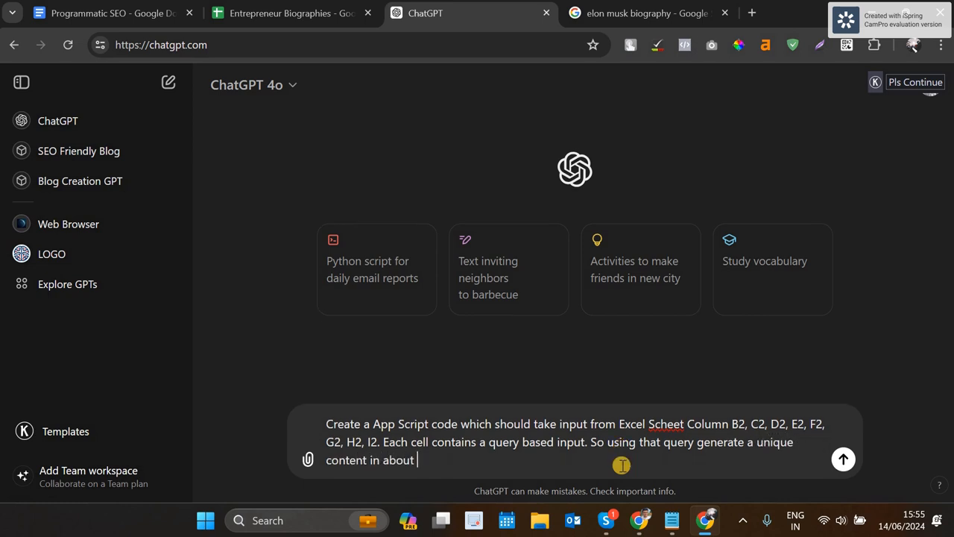
{"action": "type", "text": "minimum o "}
{"action": "type", "text": "300 words "}
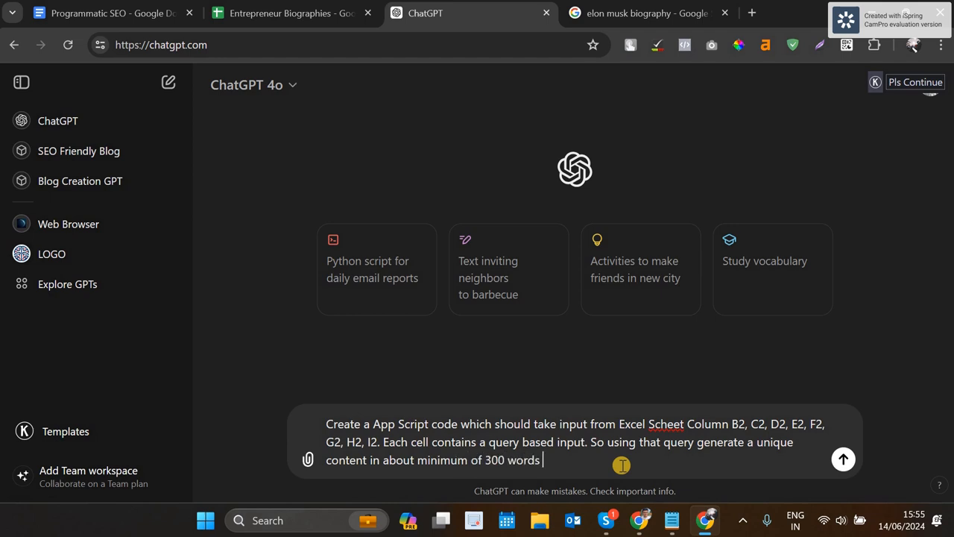
{"action": "type", "text": "for each input cell. Cone"}
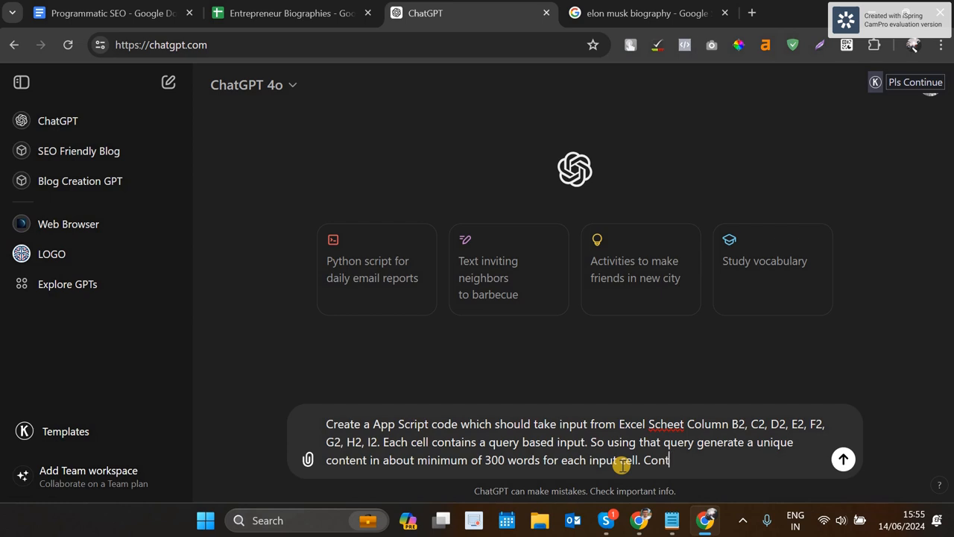
Complete the prompt sentence as "Content shold be minimum of 300 words and unique."
{"action": "type", "text": "ent shold be mini"}
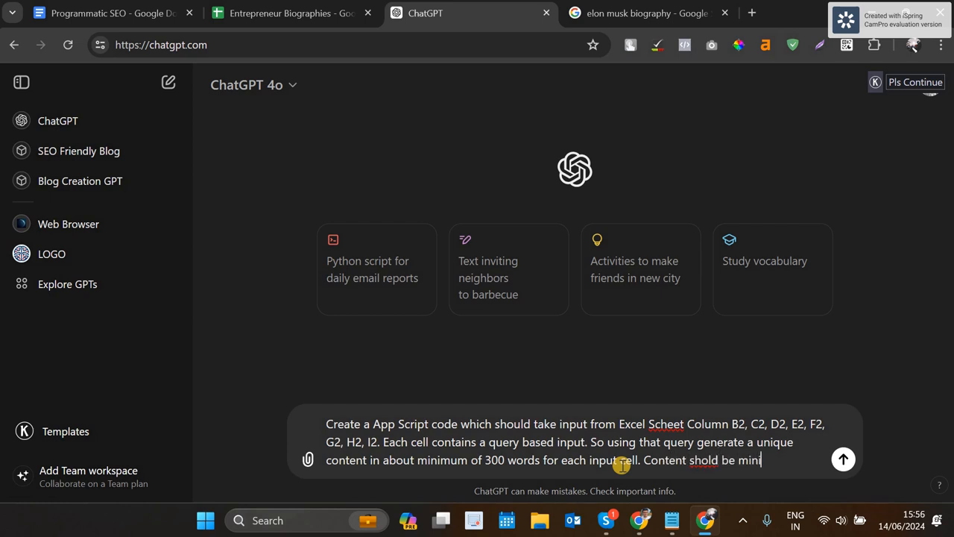
{"action": "type", "text": "mum of 300 word"}
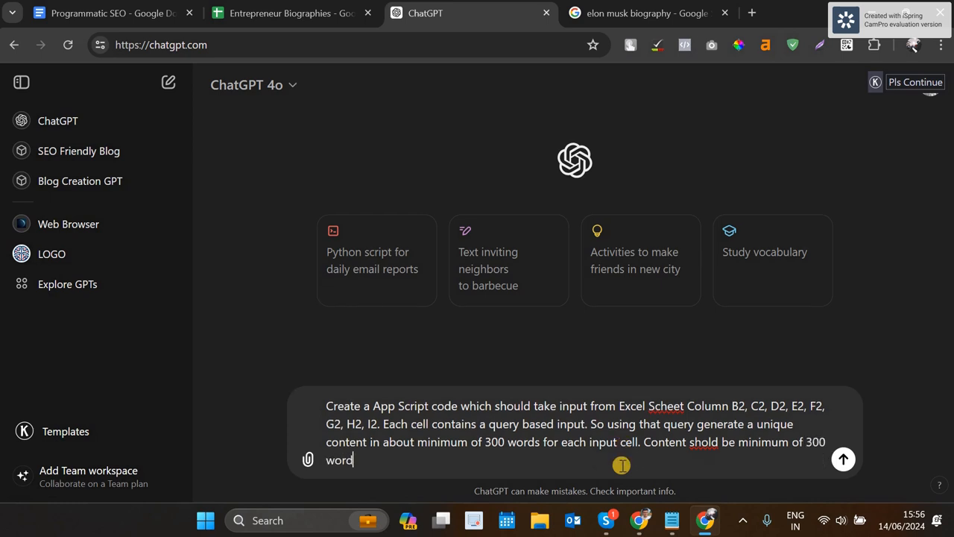
{"action": "type", "text": "s and unique. You c"}
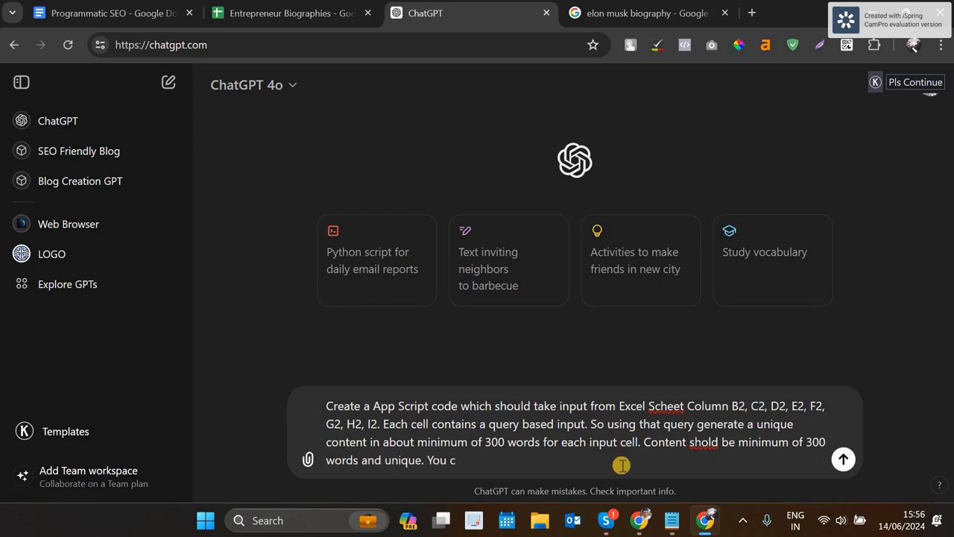
{"action": "key", "text": "BackSpace"}
{"action": "key", "text": "BackSpace"}
{"action": "key", "text": "BackSpace"}
{"action": "key", "text": "BackSpace"}
{"action": "key", "text": "BackSpace"}
Add to the prompt "Output can be in the cells ranging J2, K2, L2, M2, N2, O2, P2, Q2"
{"action": "type", "text": "Output can be "}
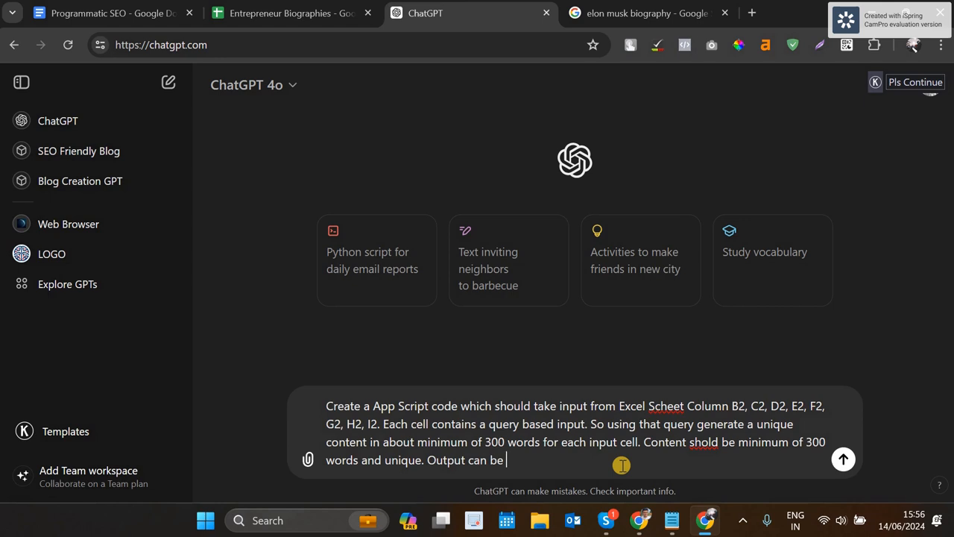
{"action": "type", "text": "in the cells rangi"}
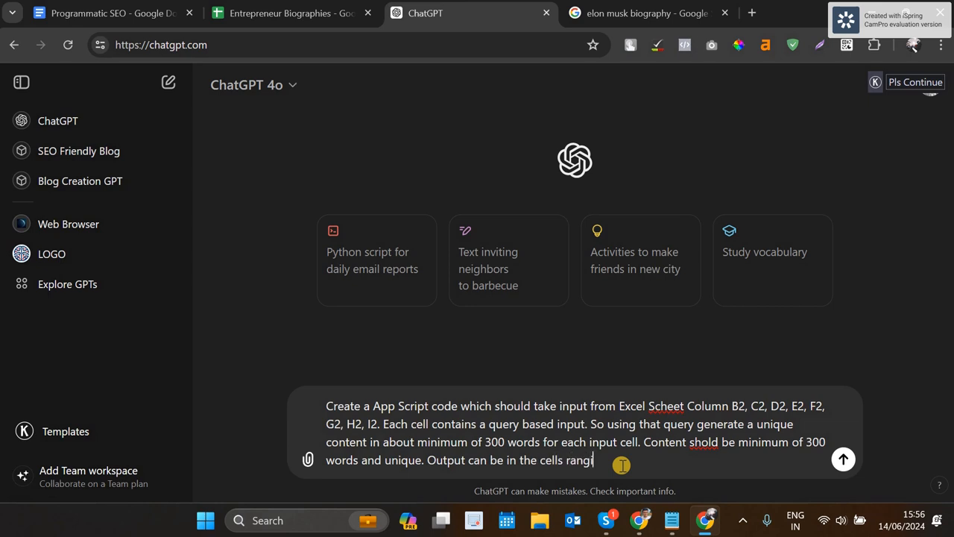
{"action": "type", "text": "ng"}
{"action": "type", "text": "J"}
{"action": "type", "text": "K2, L2, M"}
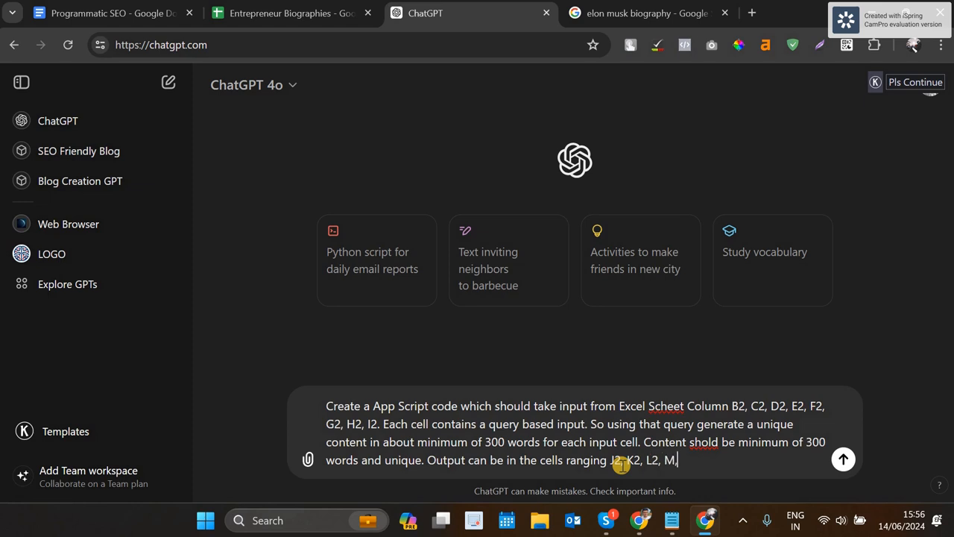
{"action": "type", "text": "2, N2, O2, P2, Q2"}
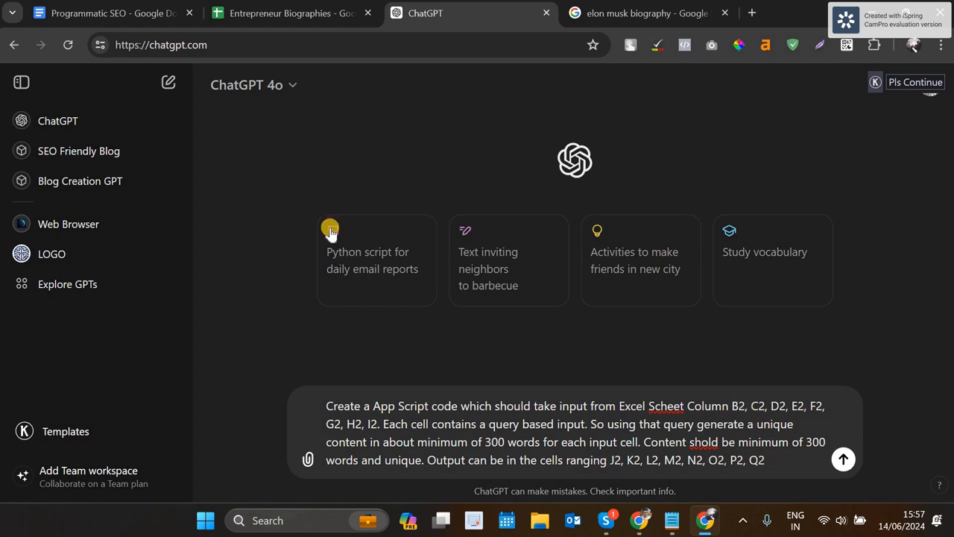
Check the output cell list against the Entrepreneur Biographies sheet and end the prompt sentence in ChatGPT with a full stop
{"action": "left_click", "coordinate": [246, 13]}
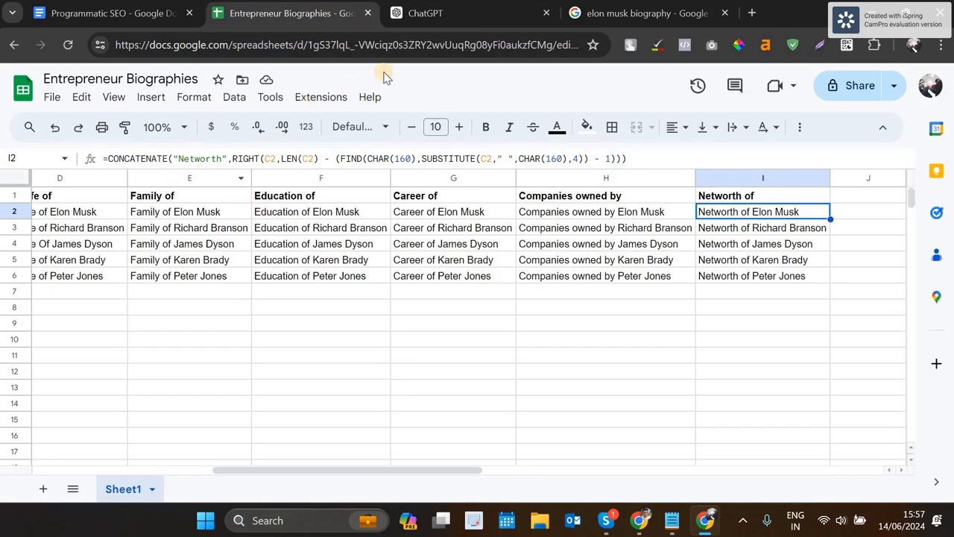
{"action": "left_click", "coordinate": [437, 17]}
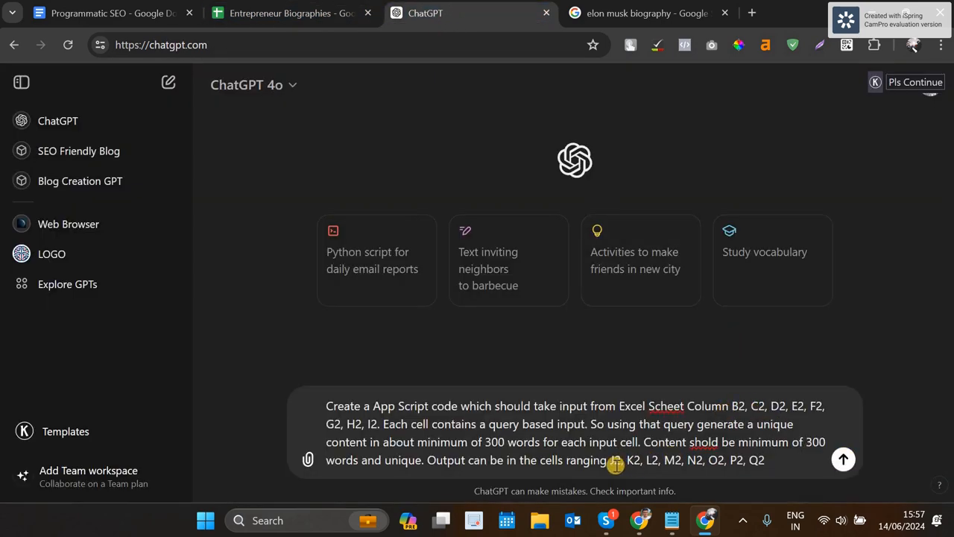
{"action": "left_click", "coordinate": [336, 23]}
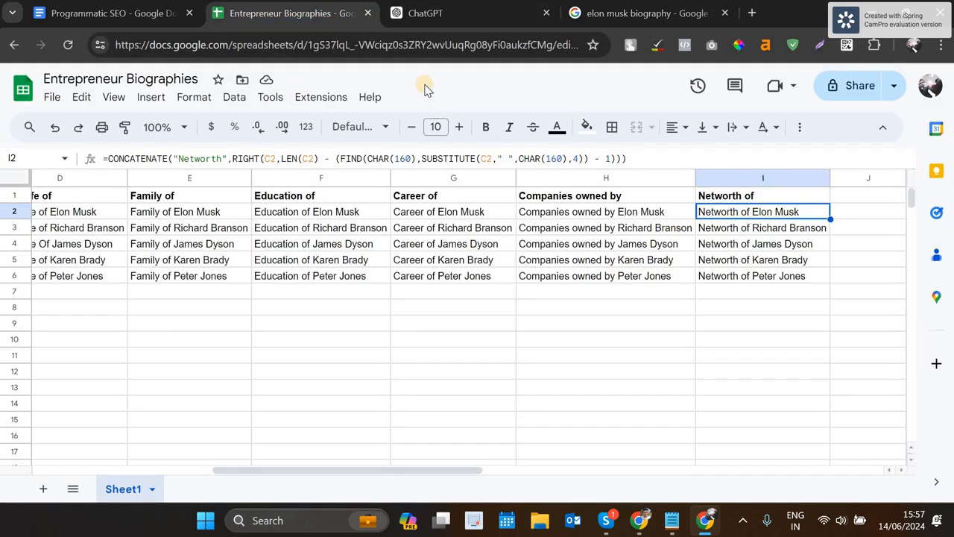
{"action": "left_click", "coordinate": [483, 15]}
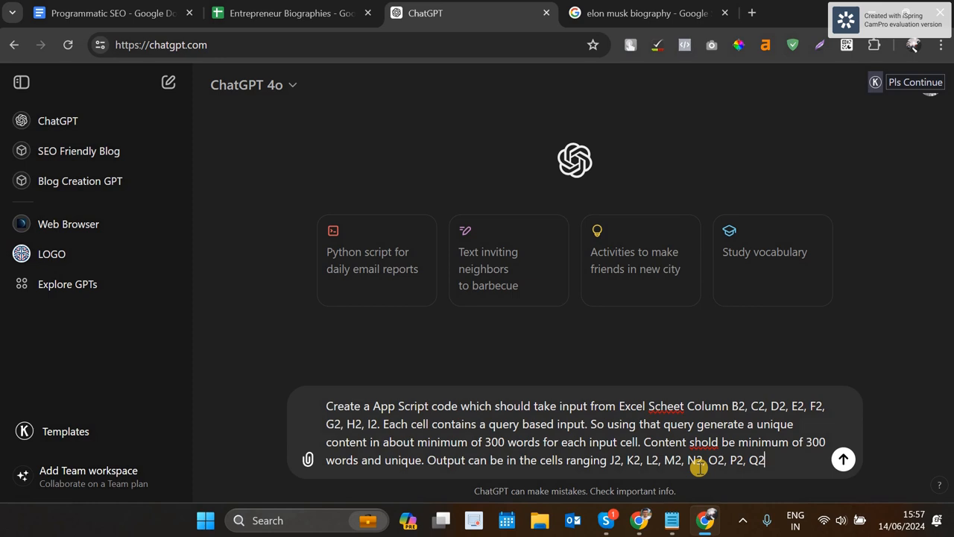
{"action": "type", "text": "."}
Check the sheet's rows and add to the ChatGPT prompt "Similarly follow the same pattern from row 2 to row 6 in the excel sheet for taking inputs and"
{"action": "left_click", "coordinate": [314, 14]}
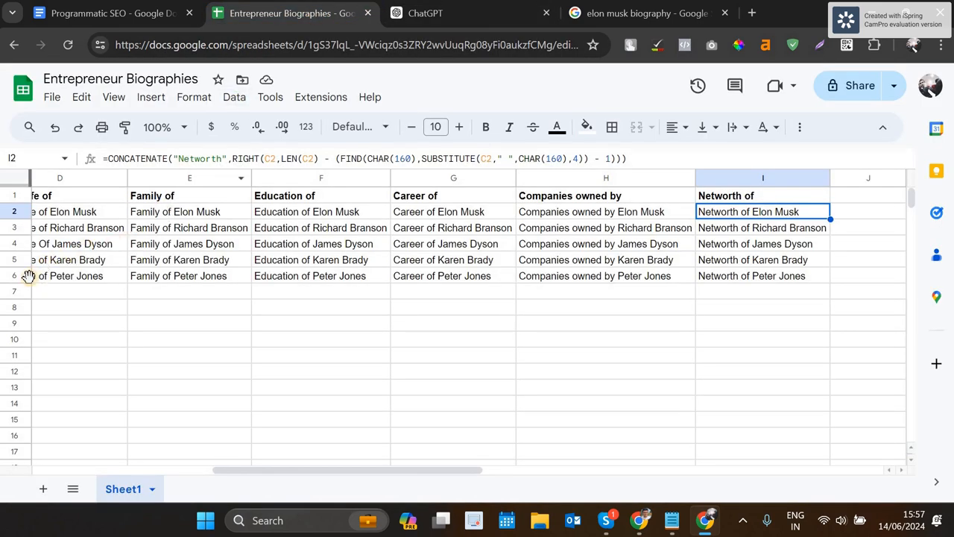
{"action": "left_click", "coordinate": [422, 18]}
{"action": "type", "text": "Simila"}
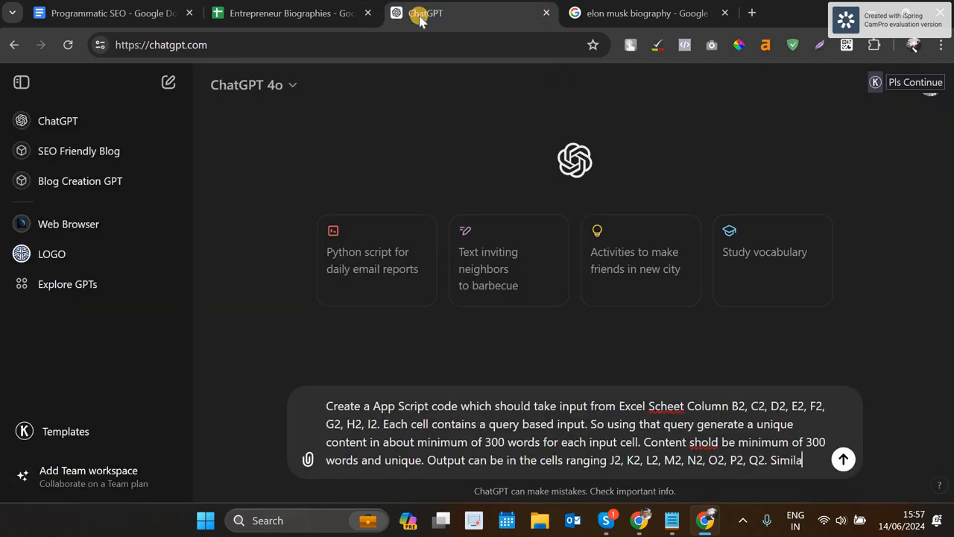
{"action": "type", "text": "rly follow the s"}
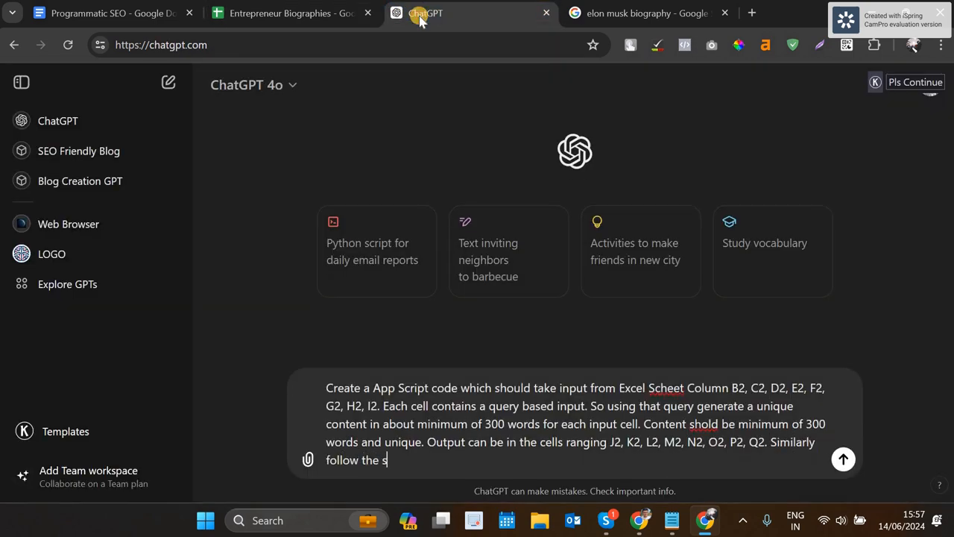
{"action": "type", "text": "ame pattern from row"}
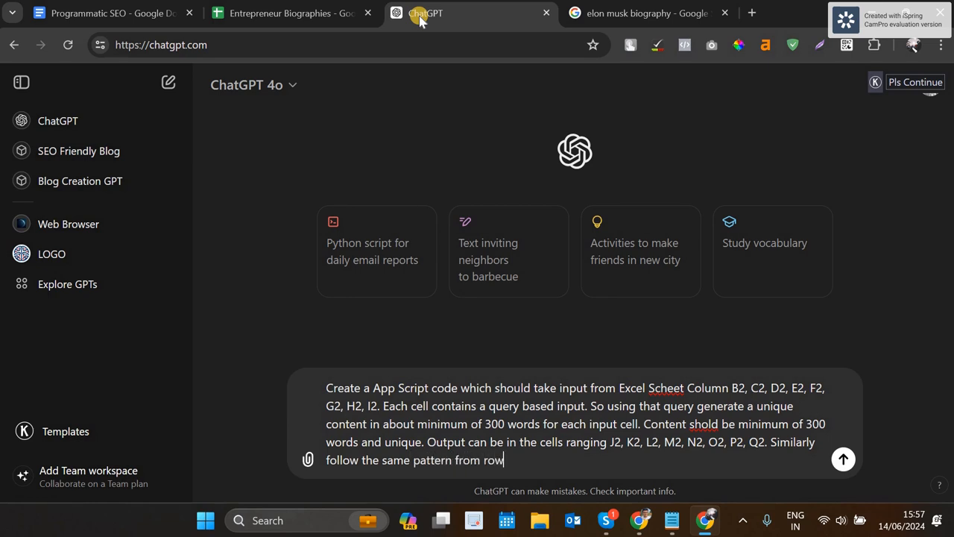
{"action": "type", "text": " 2 to row 6 in the exc"}
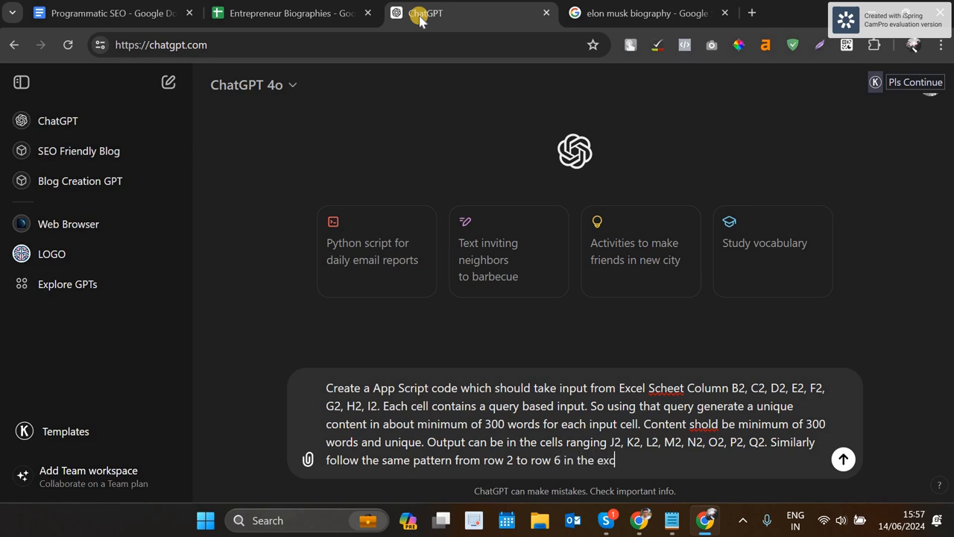
{"action": "type", "text": "el sheet for ta"}
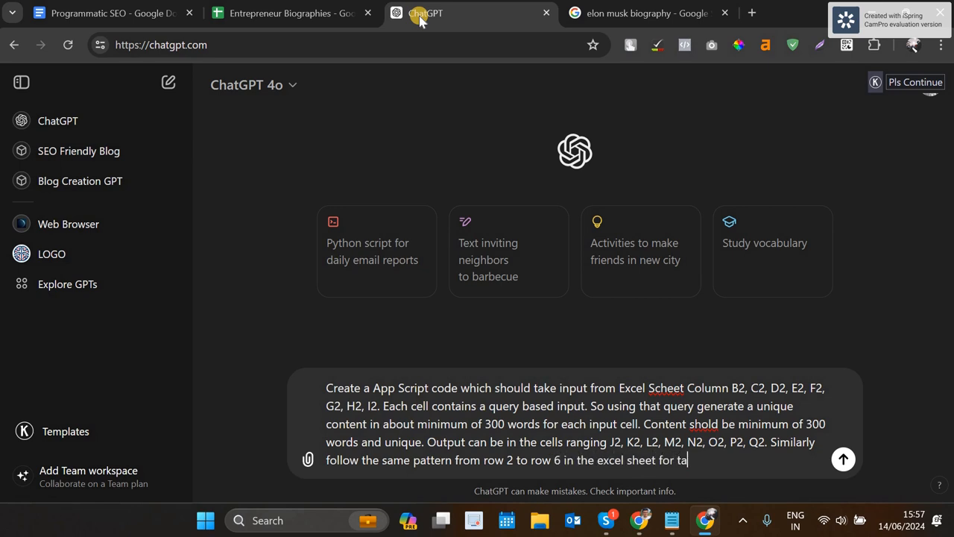
{"action": "type", "text": "king inputs and out"}
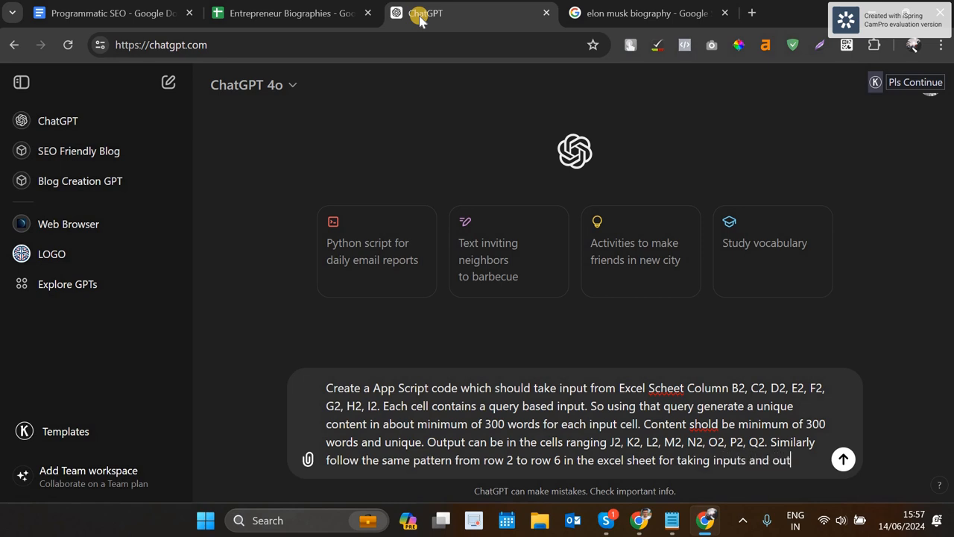
Finish the prompt's last sentence with "producing outputs."
{"action": "type", "text": "pu"}
{"action": "key", "text": "BackSpace"}
{"action": "key", "text": "BackSpace"}
{"action": "key", "text": "BackSpace"}
{"action": "key", "text": "BackSpace"}
{"action": "key", "text": "BackSpace"}
{"action": "type", "text": "producsing out"}
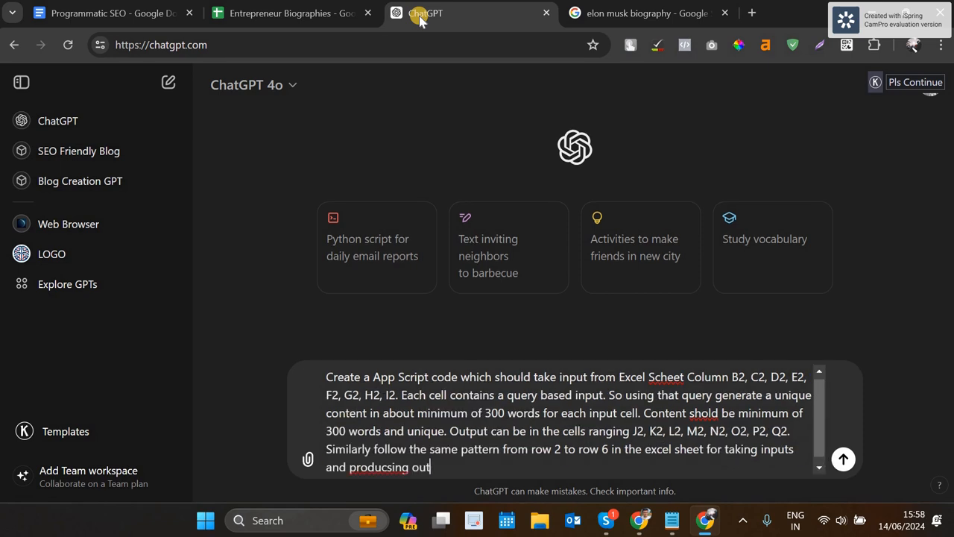
{"action": "key", "text": "BackSpace"}
{"action": "key", "text": "BackSpace"}
{"action": "key", "text": "BackSpace"}
{"action": "key", "text": "BackSpace"}
{"action": "key", "text": "BackSpace"}
{"action": "key", "text": "BackSpace"}
{"action": "type", "text": "ing o"}
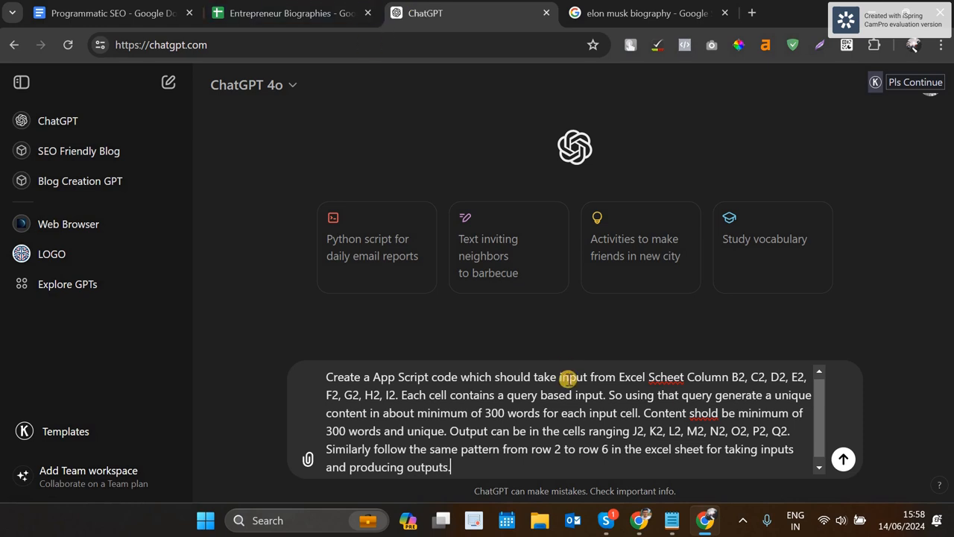
Switch to the Entrepreneur Biographies sheet and copy the header cells B1 to I1
{"action": "left_click", "coordinate": [302, 11]}
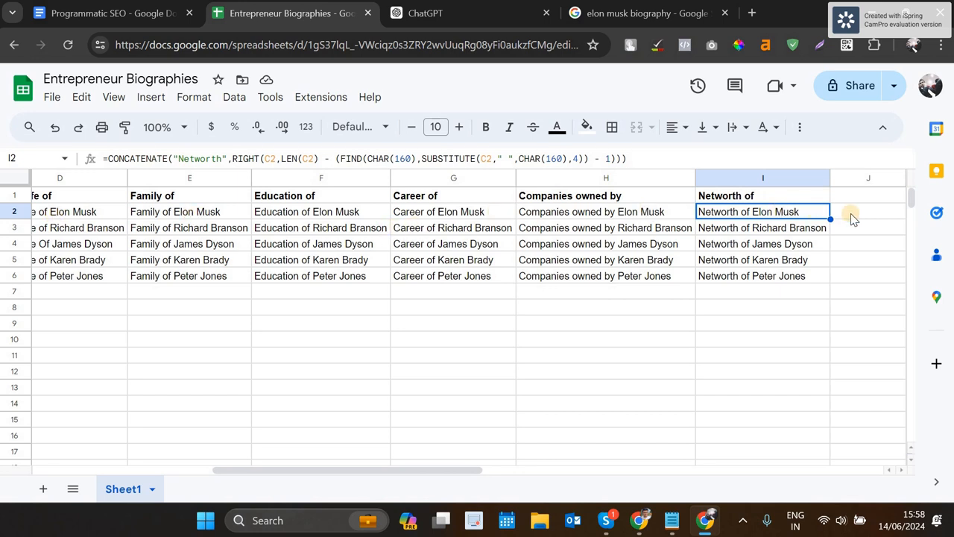
{"action": "double_click", "coordinate": [869, 195]}
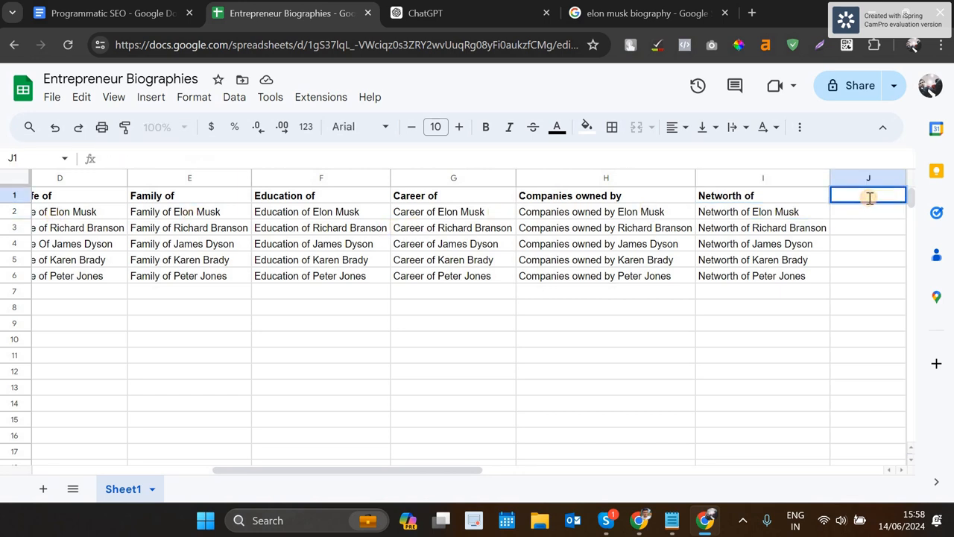
{"action": "key", "text": "Return"}
{"action": "key", "text": "Up"}
{"action": "key", "text": "Left"}
{"action": "key", "text": "Left"}
{"action": "key", "text": "Left"}
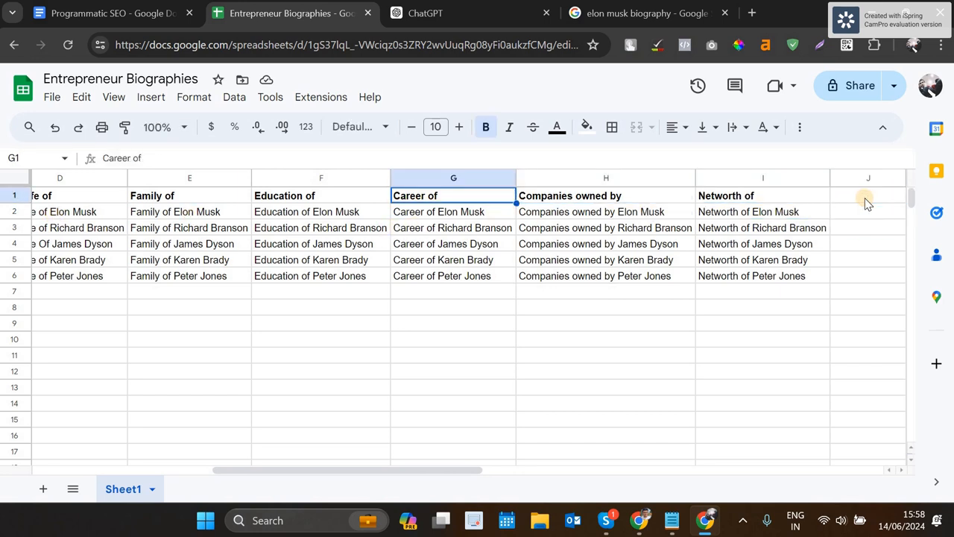
{"action": "key", "text": "Left"}
{"action": "key", "text": "Left"}
{"action": "key", "text": "Left"}
{"action": "key", "text": "Left"}
{"action": "key", "text": "Left"}
{"action": "key", "text": "Left"}
{"action": "key", "text": "Right"}
{"action": "key", "text": "Right"}
{"action": "key", "text": "Left"}
{"action": "key", "text": "shift+Right"}
{"action": "key", "text": "shift+Right"}
{"action": "key", "text": "shift+Right"}
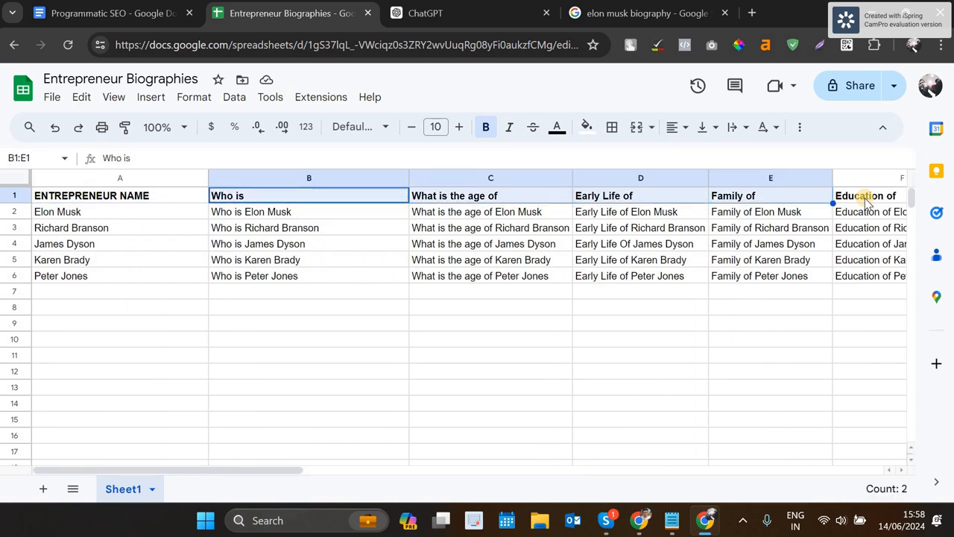
{"action": "key", "text": "shift+Right"}
{"action": "key", "text": "shift+Right"}
{"action": "key", "text": "shift+Right"}
{"action": "key", "text": "shift+Right"}
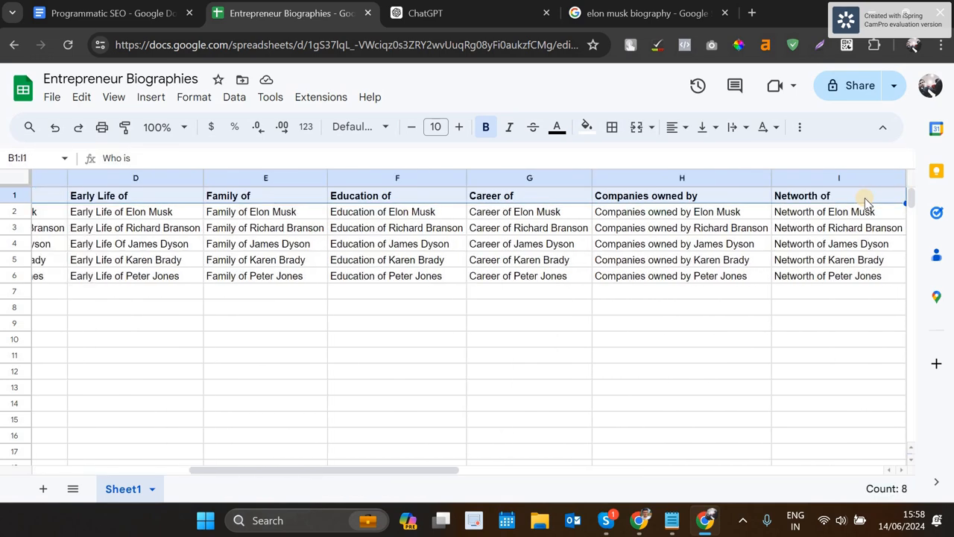
Paste the copied headers into row 1 starting at cell J1
{"action": "key", "text": "Right"}
{"action": "key", "text": "Right"}
{"action": "key", "text": "Right"}
{"action": "key", "text": "Right"}
{"action": "key", "text": "Right"}
{"action": "key", "text": "Right"}
{"action": "key", "text": "Right"}
{"action": "key", "text": "Right"}
{"action": "key", "text": "Right"}
{"action": "key", "text": "Right"}
{"action": "key", "text": "Right"}
{"action": "key", "text": "Right"}
{"action": "key", "text": "Right"}
{"action": "key", "text": "Right"}
{"action": "key", "text": "Right"}
{"action": "key", "text": "Right"}
{"action": "key", "text": "Right"}
{"action": "key", "text": "Right"}
{"action": "key", "text": "Right"}
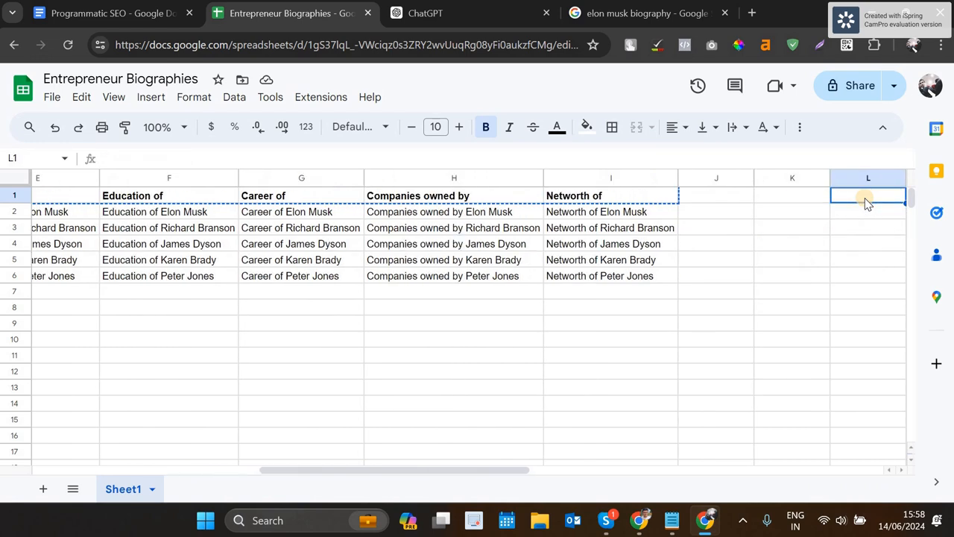
{"action": "key", "text": "Left"}
{"action": "key", "text": "Left"}
{"action": "key", "text": "Left"}
{"action": "key", "text": "Left"}
{"action": "key", "text": "Left"}
{"action": "key", "text": "Left"}
{"action": "key", "text": "Left"}
{"action": "key", "text": "Left"}
{"action": "key", "text": "Left"}
{"action": "key", "text": "Left"}
{"action": "key", "text": "Left"}
{"action": "key", "text": "Left"}
{"action": "key", "text": "Left"}
{"action": "key", "text": "Right"}
{"action": "key", "text": "Right"}
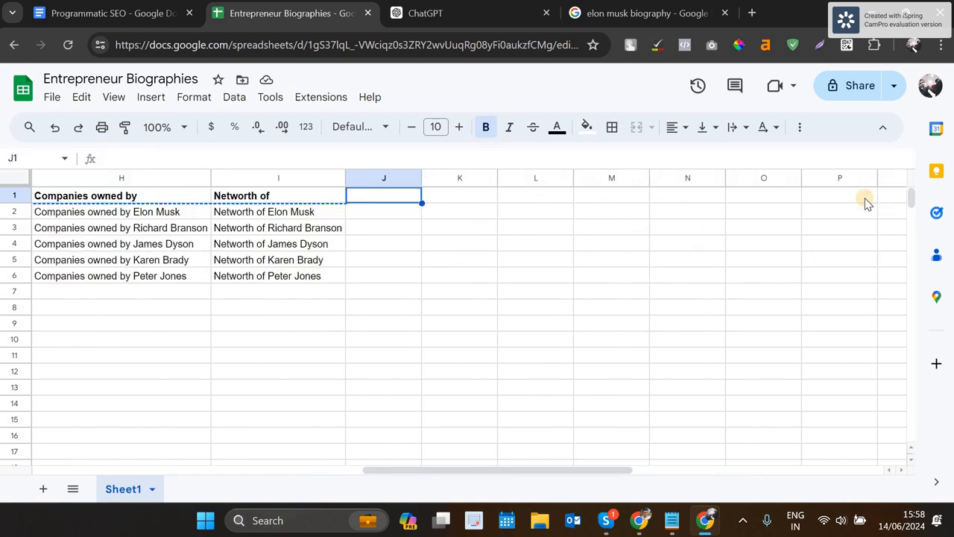
{"action": "key", "text": "ctrl+v"}
{"action": "double_click", "coordinate": [865, 199]}
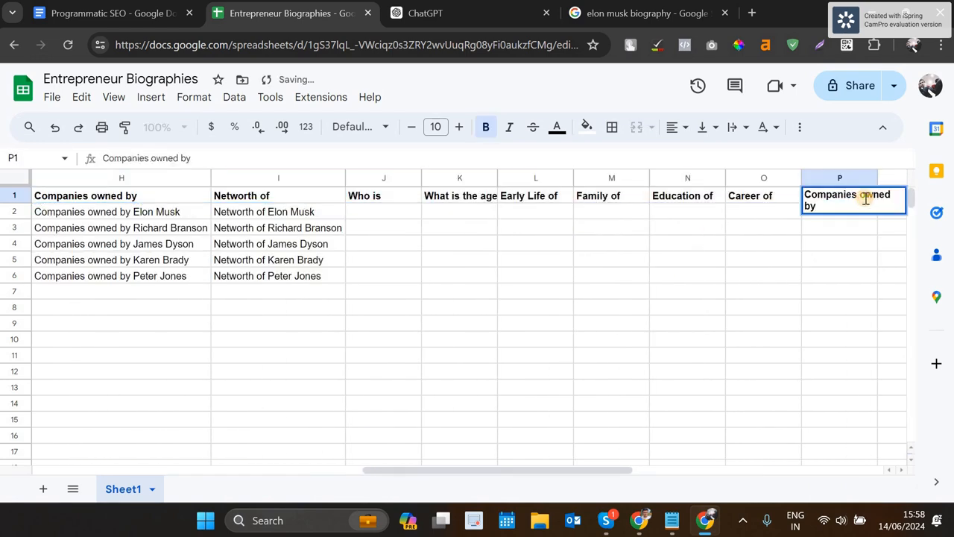
Check the empty output cells J2 and K2 under the duplicated headers and return to the ChatGPT prompt
{"action": "left_click", "coordinate": [376, 216]}
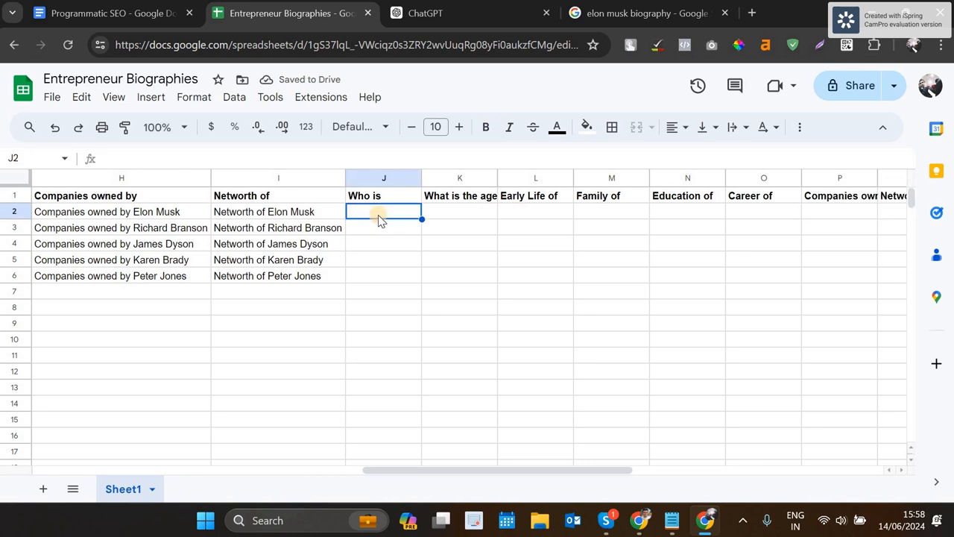
{"action": "left_click", "coordinate": [458, 214]}
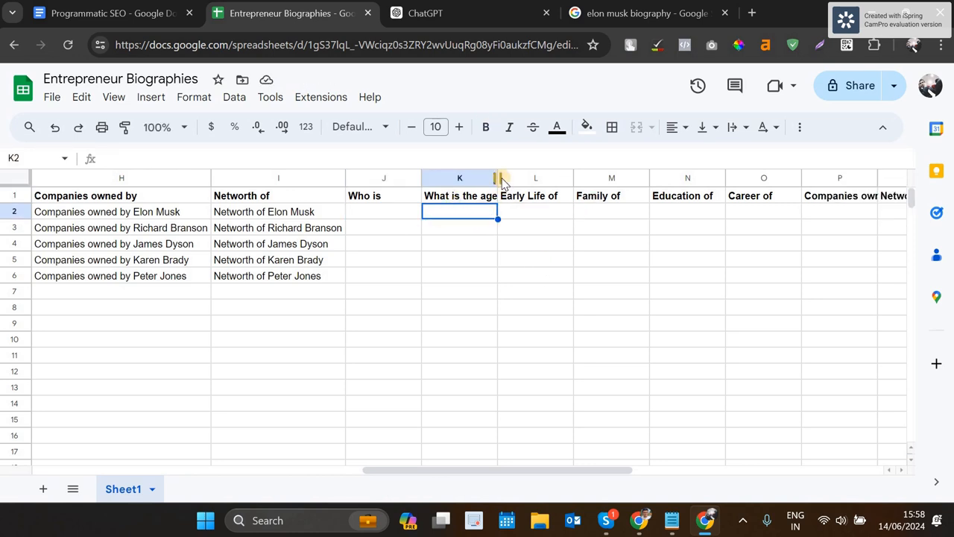
{"action": "left_click", "coordinate": [486, 18]}
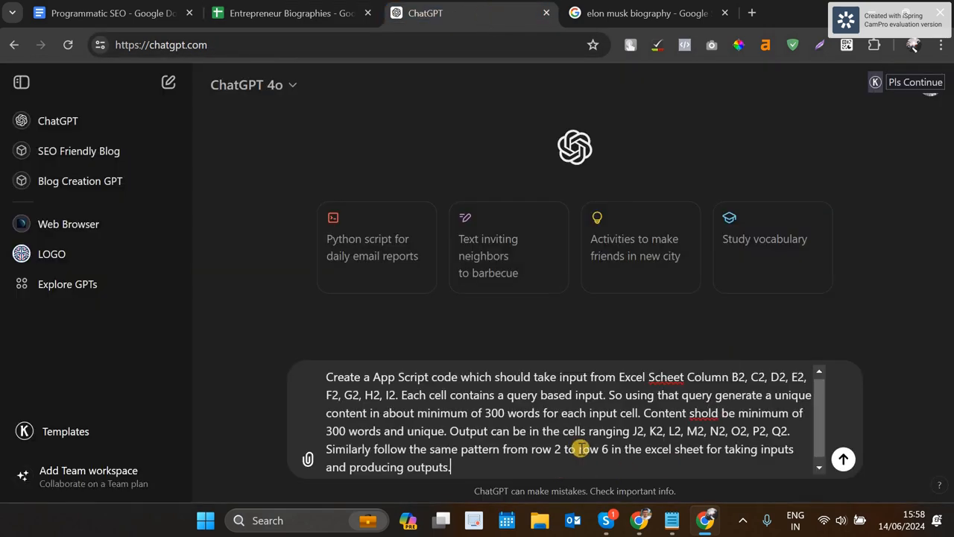
Submit the prompt to ChatGPT and copy the generated Apps Script code from its reply
{"action": "key", "text": "Return"}
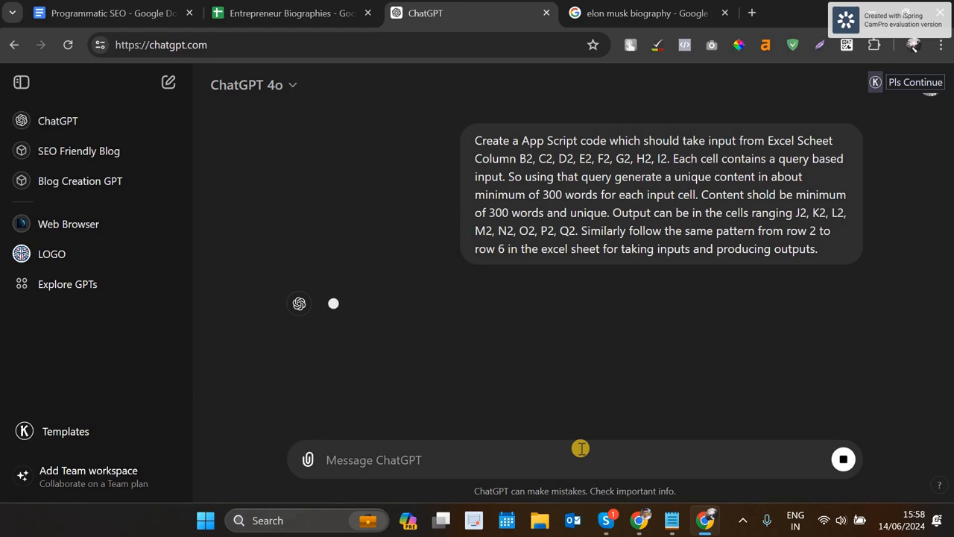
{"action": "left_click", "coordinate": [281, 11]}
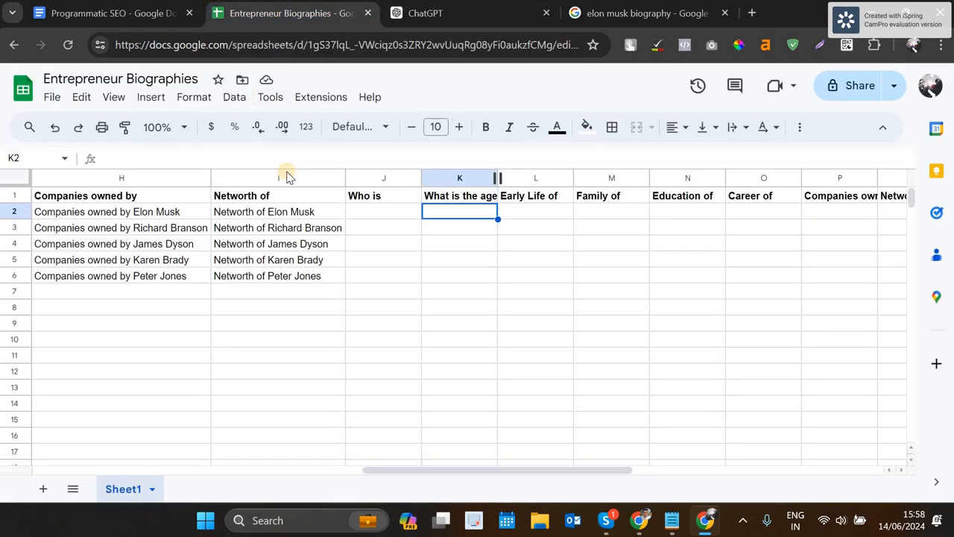
{"action": "left_click", "coordinate": [454, 15]}
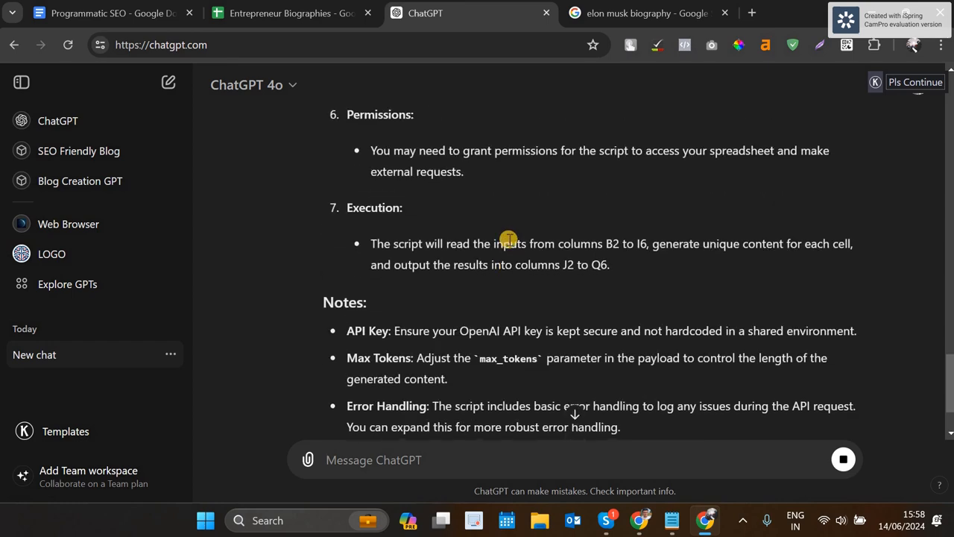
{"action": "scroll", "coordinate": [509, 240], "scroll_direction": "up", "scroll_amount": 20}
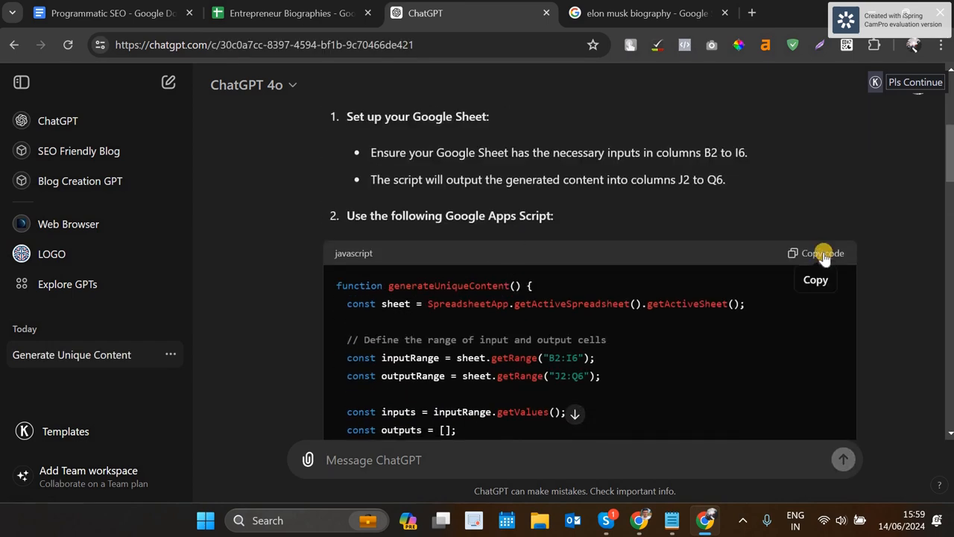
Switch to the Entrepreneur Biographies sheet and open its Apps Script editor
{"action": "left_click", "coordinate": [348, 17]}
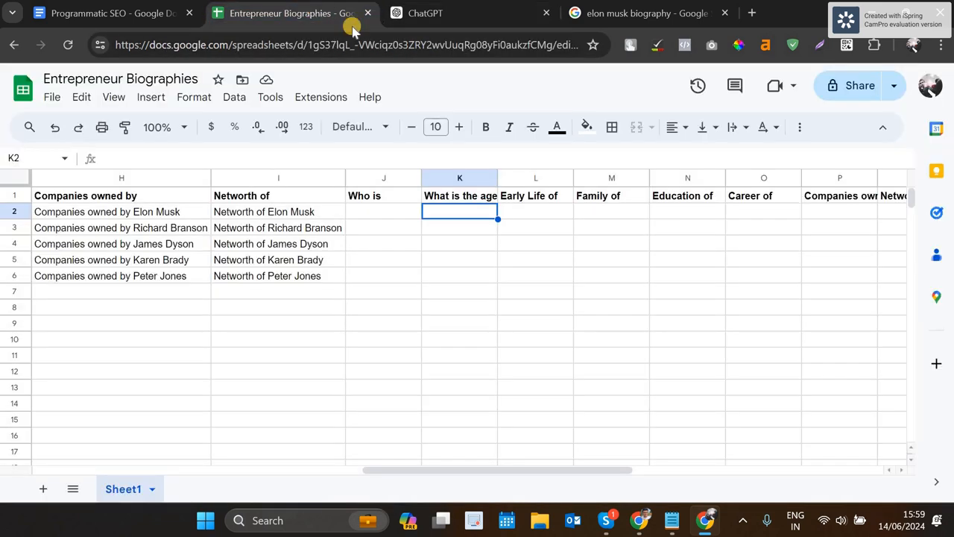
{"action": "left_click", "coordinate": [463, 311]}
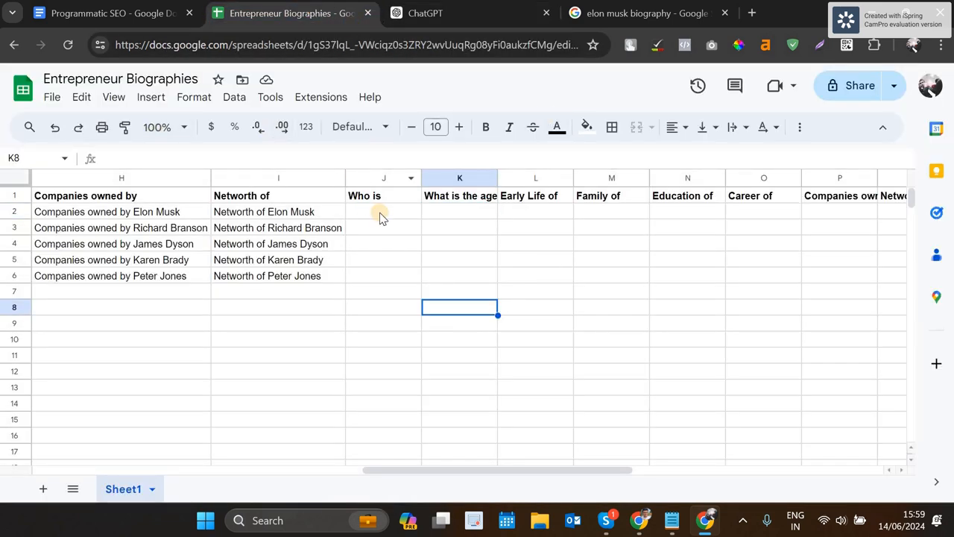
{"action": "left_click", "coordinate": [321, 97]}
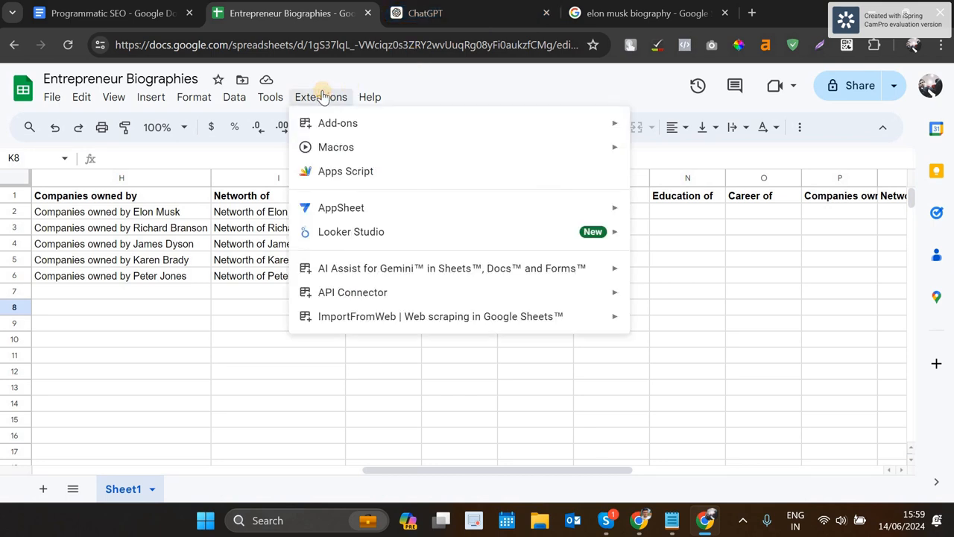
{"action": "left_click", "coordinate": [325, 173]}
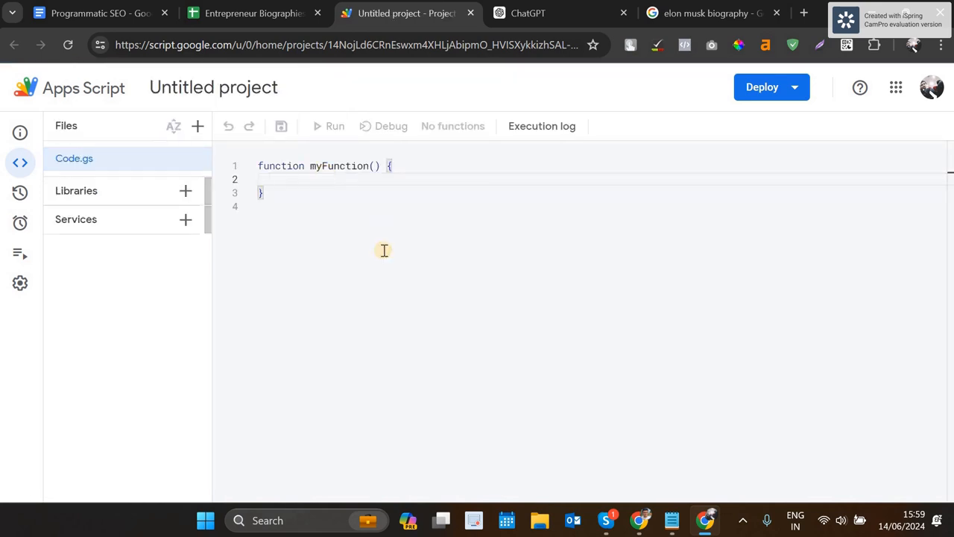
Replace the default myFunction code in Code.gs with the script copied from ChatGPT
{"action": "left_click", "coordinate": [894, 236]}
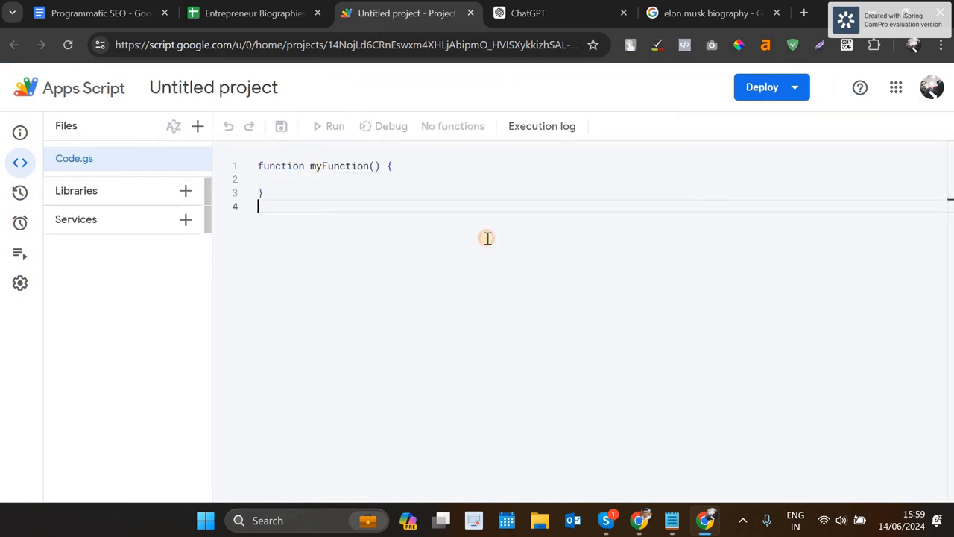
{"action": "key", "text": "ctrl+a"}
{"action": "key", "text": "BackSpace"}
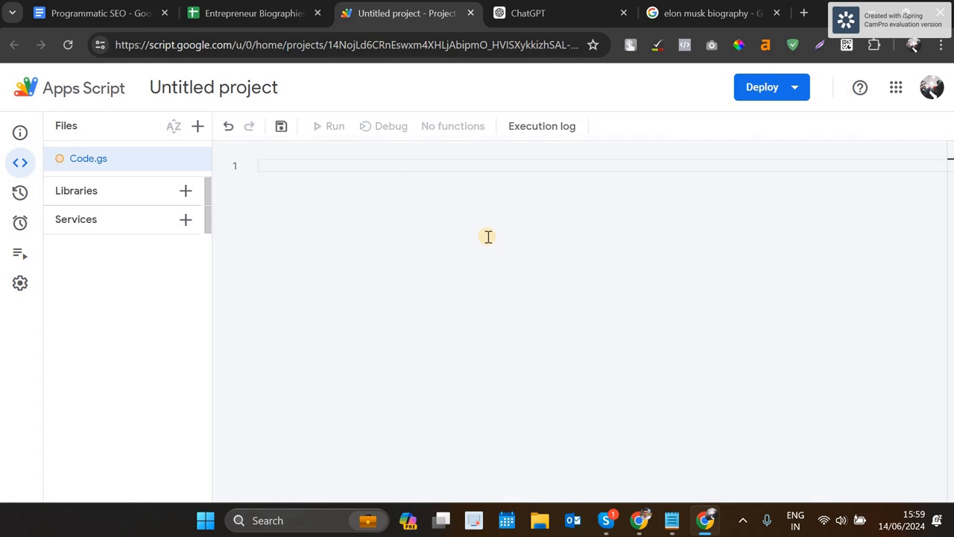
{"action": "key", "text": "ctrl+v"}
{"action": "scroll", "coordinate": [488, 236], "scroll_direction": "up", "scroll_amount": 5}
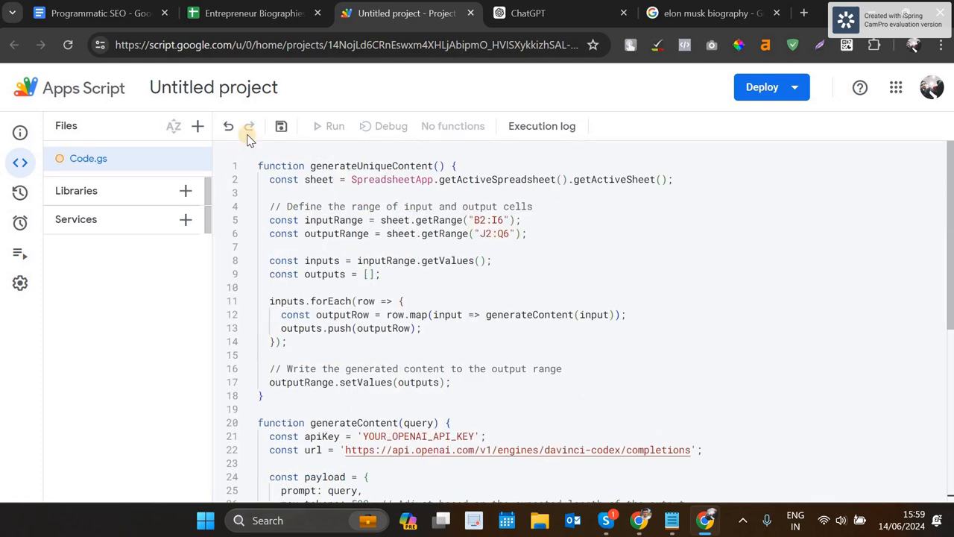
Rename the Apps Script project as Biography
{"action": "left_click", "coordinate": [262, 87]}
{"action": "left_click", "coordinate": [474, 280]}
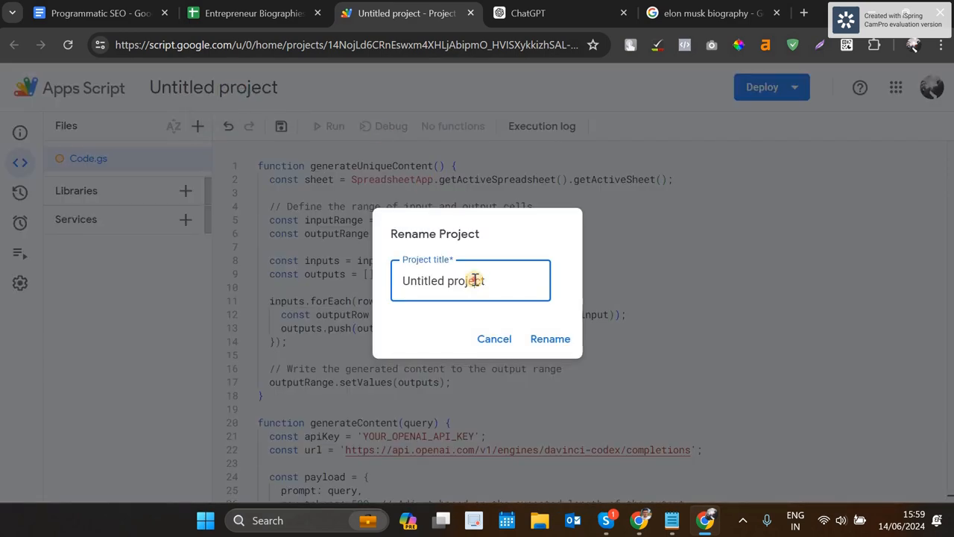
{"action": "triple_click", "coordinate": [474, 281]}
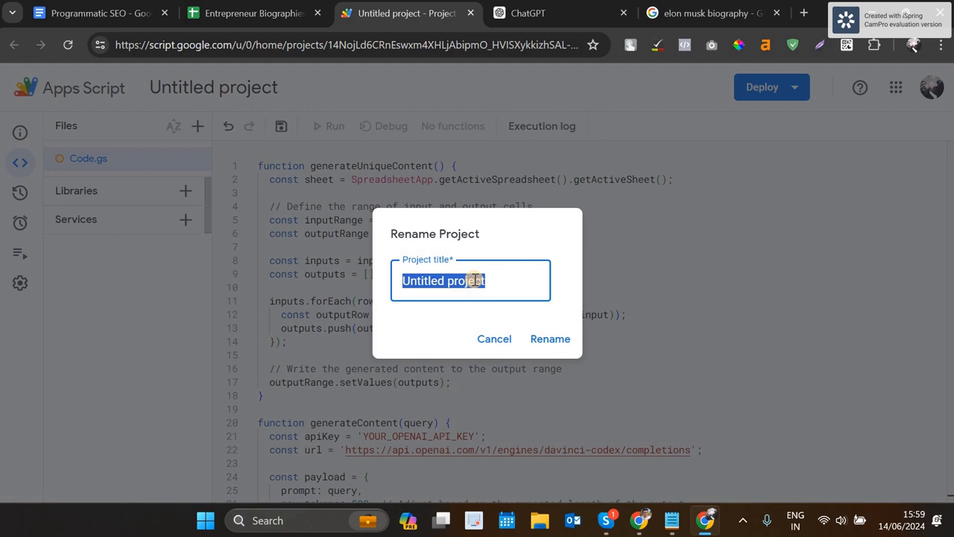
{"action": "type", "text": "Biography"}
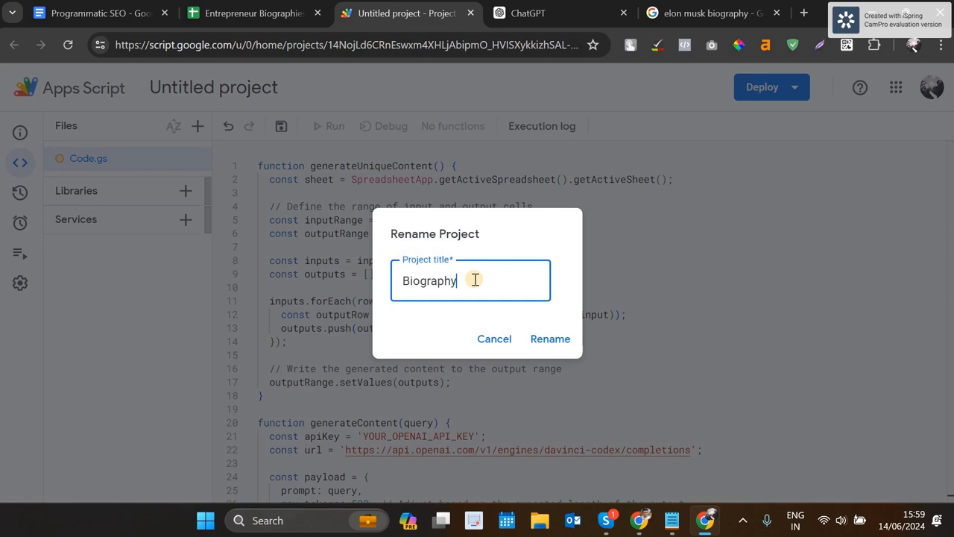
{"action": "key", "text": "Return"}
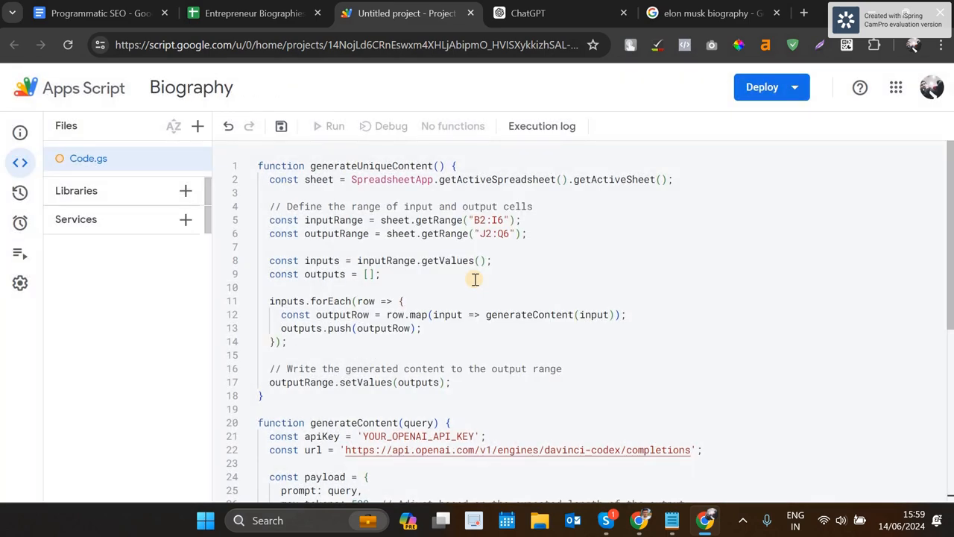
Review the pasted script from the input and output ranges through the API key and request options to its end
{"action": "scroll", "coordinate": [475, 280], "scroll_direction": "down", "scroll_amount": 5}
{"action": "scroll", "coordinate": [474, 280], "scroll_direction": "up", "scroll_amount": 5}
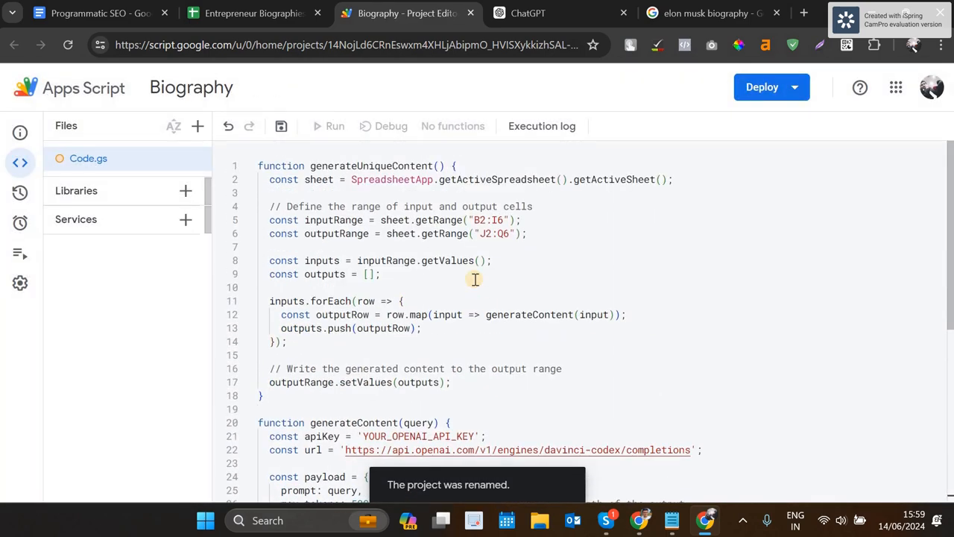
{"action": "scroll", "coordinate": [475, 280], "scroll_direction": "down", "scroll_amount": 3}
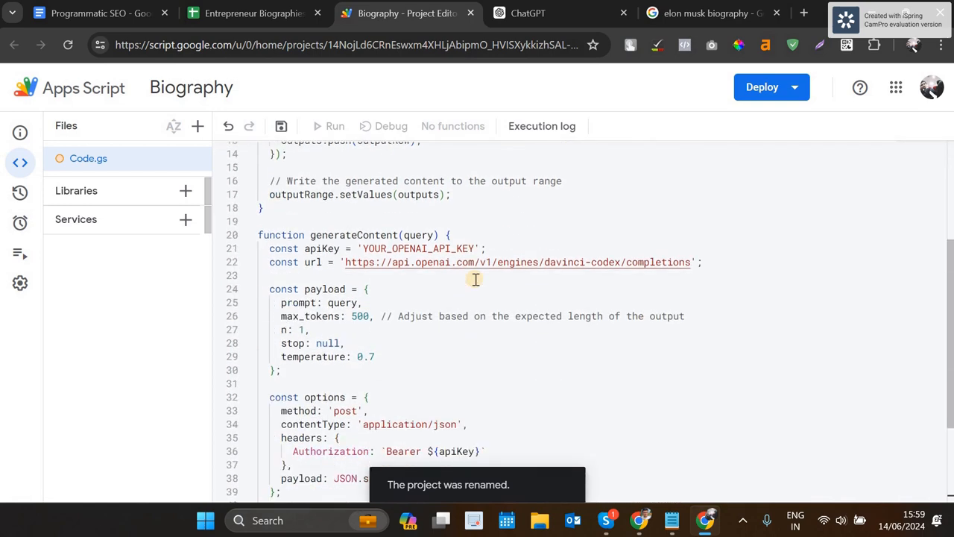
{"action": "left_click", "coordinate": [565, 15]}
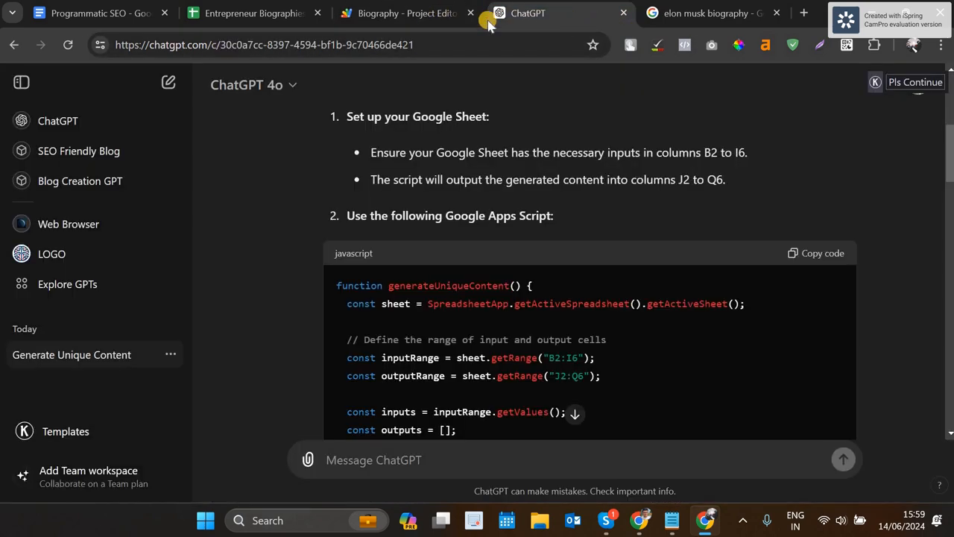
{"action": "left_click", "coordinate": [263, 22]}
{"action": "left_click", "coordinate": [422, 22]}
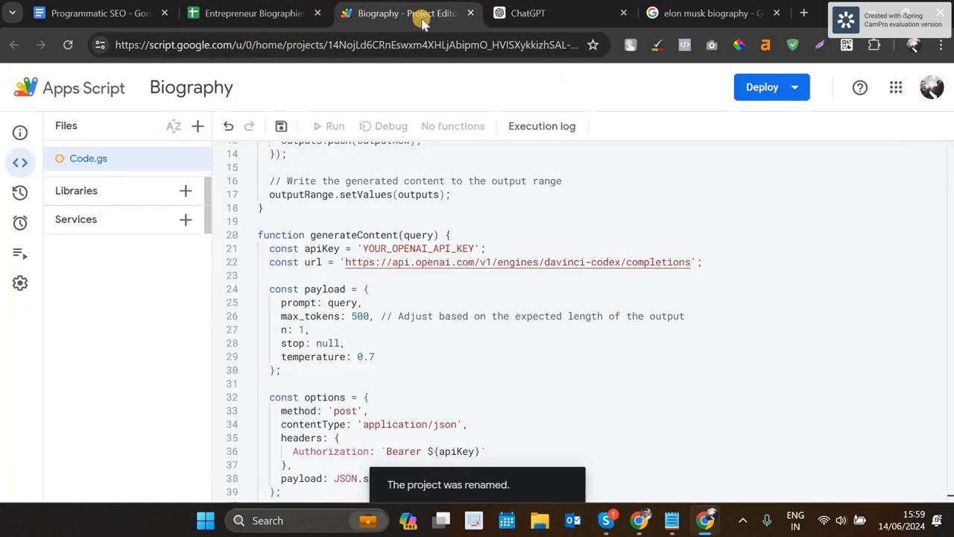
{"action": "scroll", "coordinate": [503, 293], "scroll_direction": "down", "scroll_amount": 2}
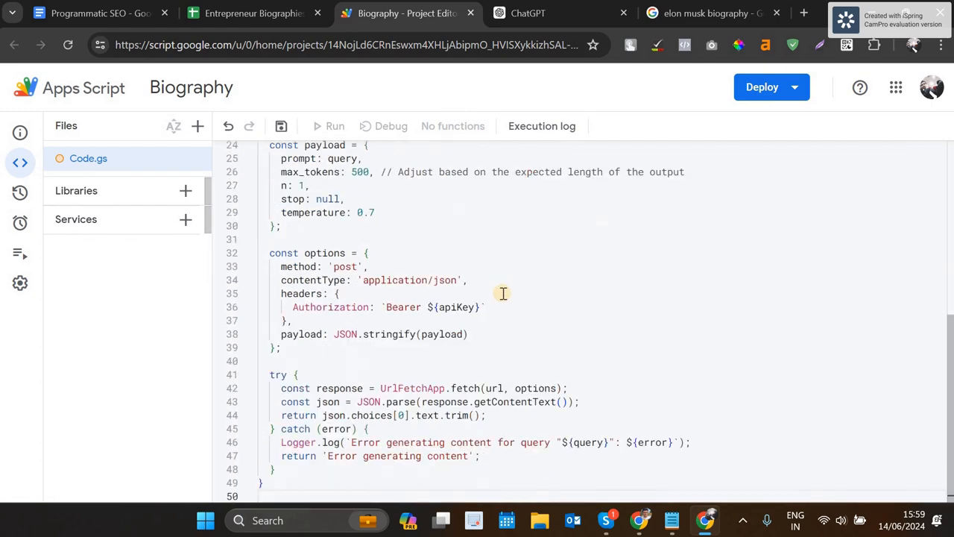
Copy the OpenAI API key from New Text Document.txt in Notepad and paste it over the YOUR_OPENAI_API_KEY placeholder, keeping the apiKey statement on one line
{"action": "left_click", "coordinate": [672, 519]}
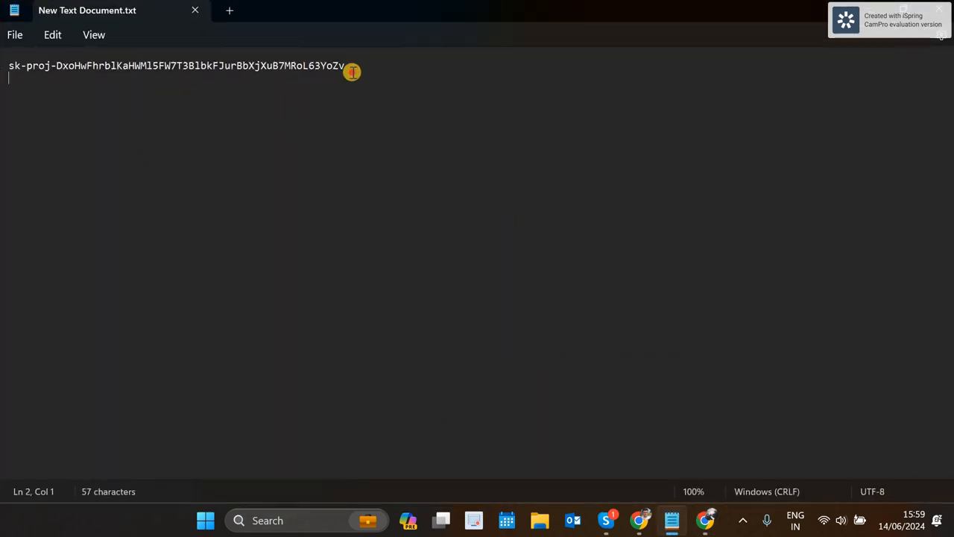
{"action": "left_click_drag", "start_coordinate": [352, 70], "coordinate": [5, 67]}
{"action": "key", "text": "ctrl+c"}
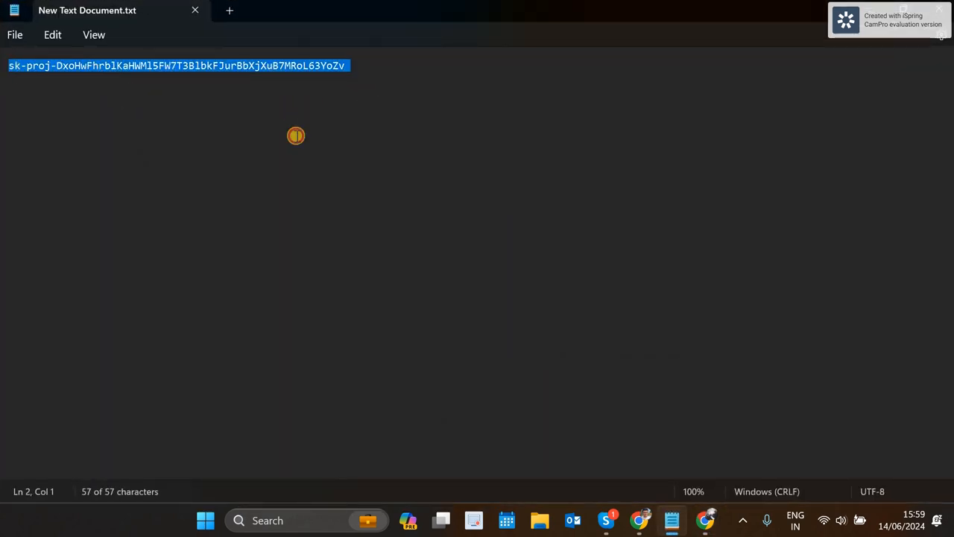
{"action": "left_click", "coordinate": [705, 520]}
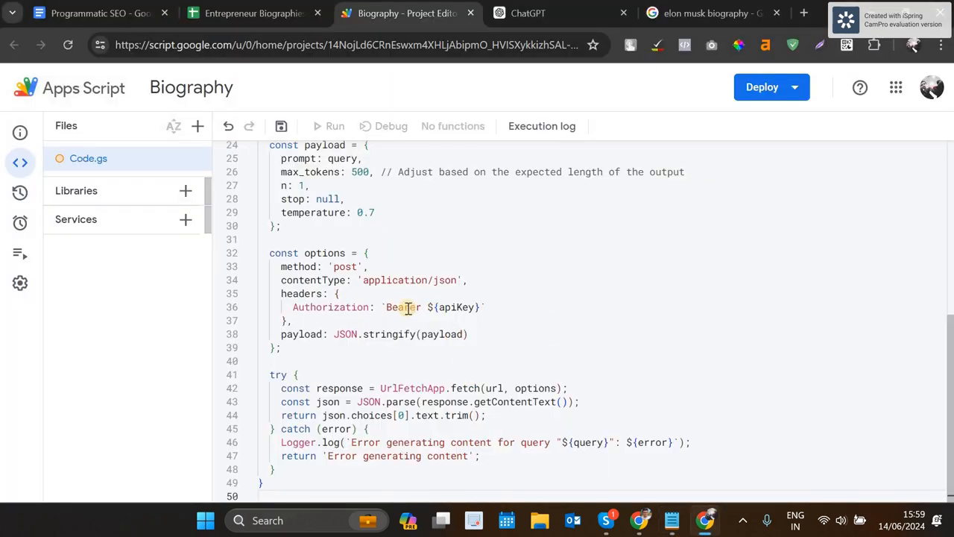
{"action": "scroll", "coordinate": [408, 307], "scroll_direction": "up", "scroll_amount": 2}
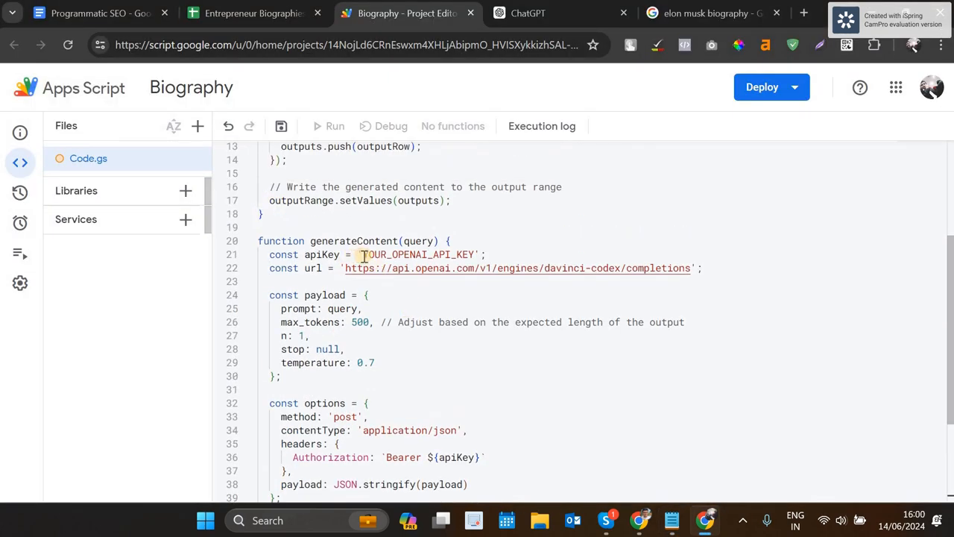
{"action": "left_click_drag", "start_coordinate": [364, 255], "coordinate": [482, 253]}
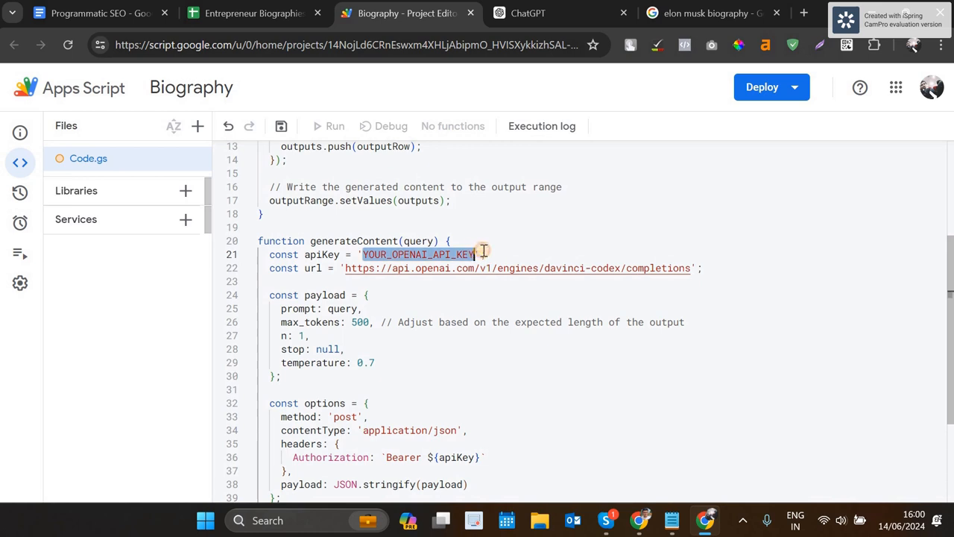
{"action": "key", "text": "ctrl+v"}
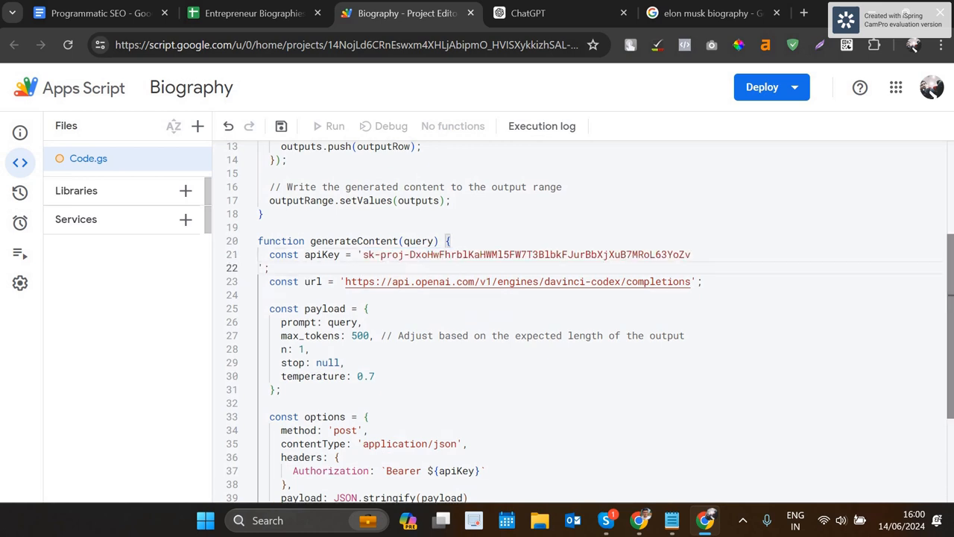
{"action": "key", "text": "BackSpace"}
{"action": "left_click", "coordinate": [652, 227]}
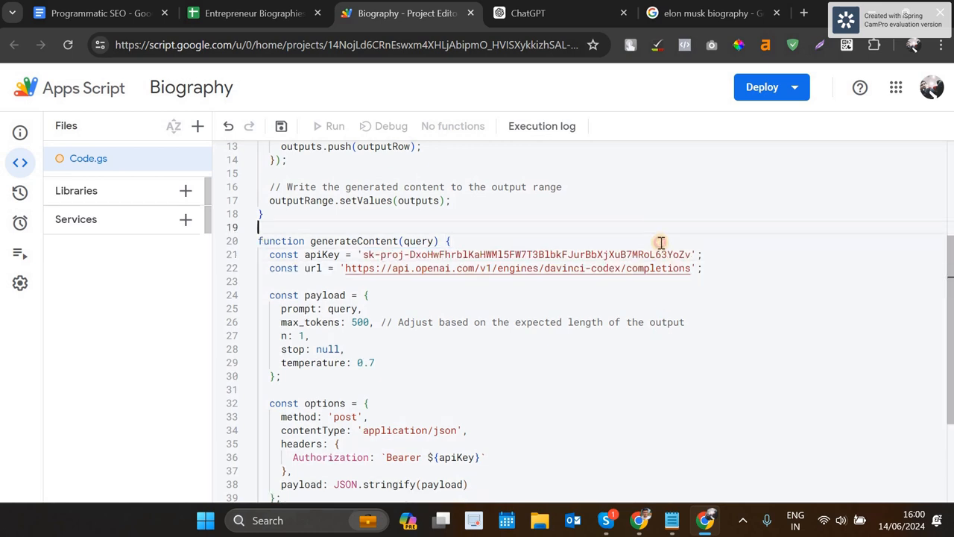
Check the completed script, save the project and run the generateUniqueContent function
{"action": "scroll", "coordinate": [439, 259], "scroll_direction": "up", "scroll_amount": 3}
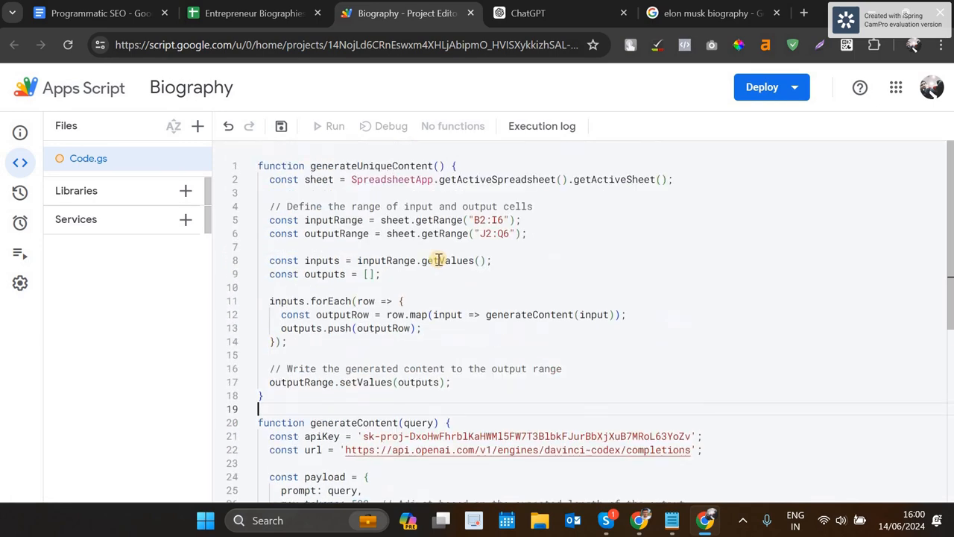
{"action": "scroll", "coordinate": [439, 259], "scroll_direction": "down", "scroll_amount": 6}
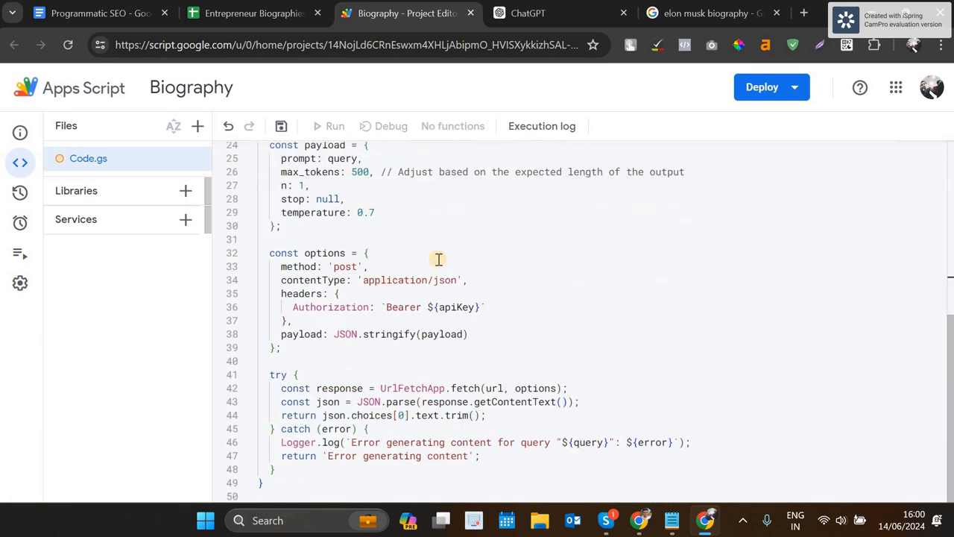
{"action": "scroll", "coordinate": [437, 258], "scroll_direction": "up", "scroll_amount": 6}
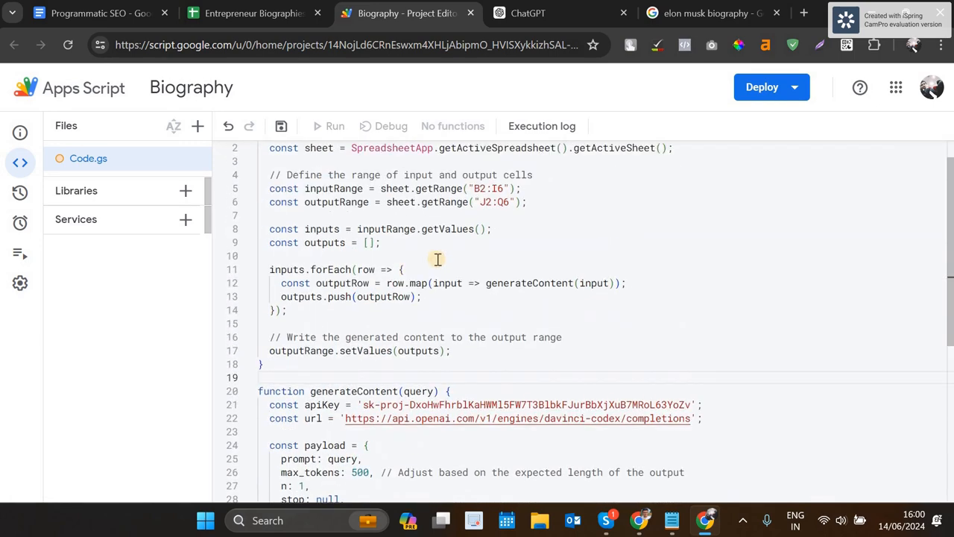
{"action": "left_click", "coordinate": [280, 126]}
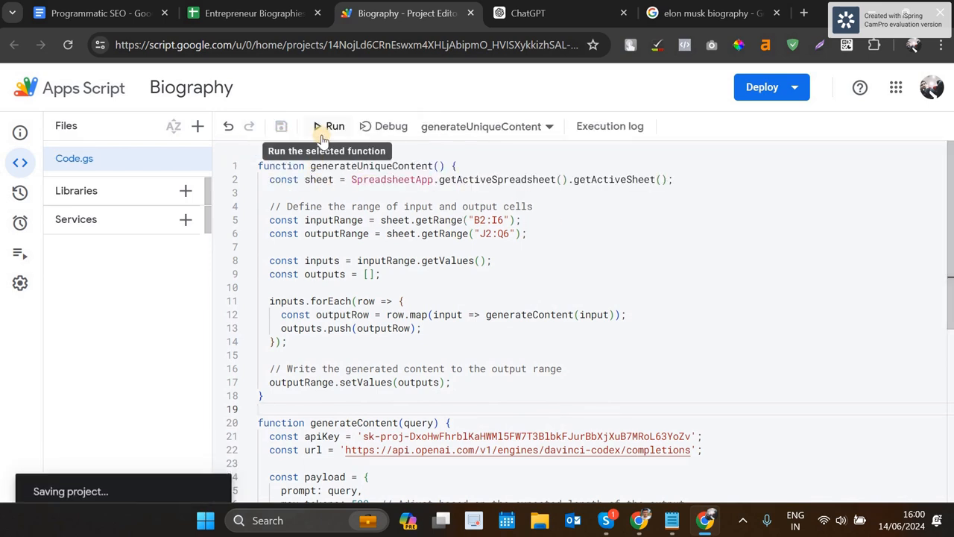
{"action": "left_click", "coordinate": [339, 126]}
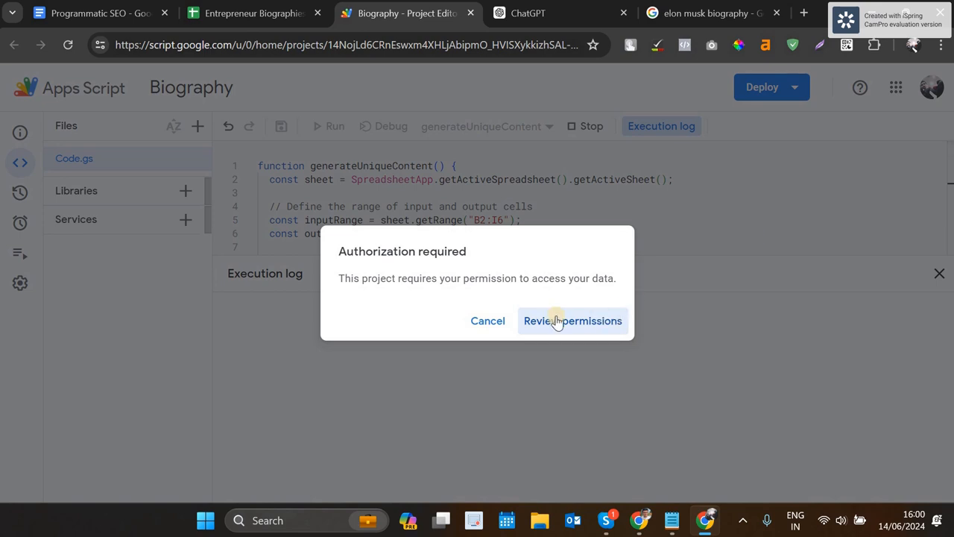
Authorize the script with the Google account, continuing to Biography (unsafe) and allowing spreadsheet and external service access
{"action": "left_click", "coordinate": [556, 321]}
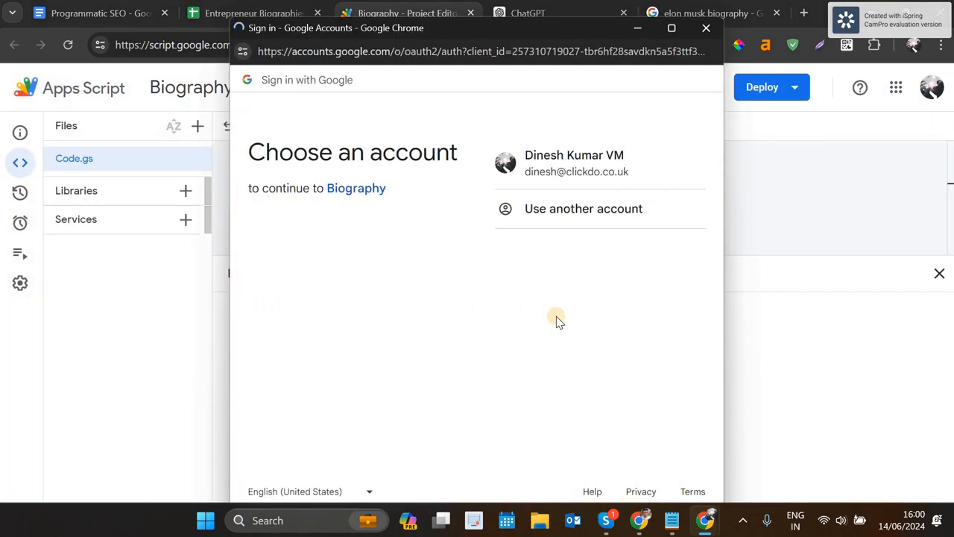
{"action": "left_click", "coordinate": [587, 173]}
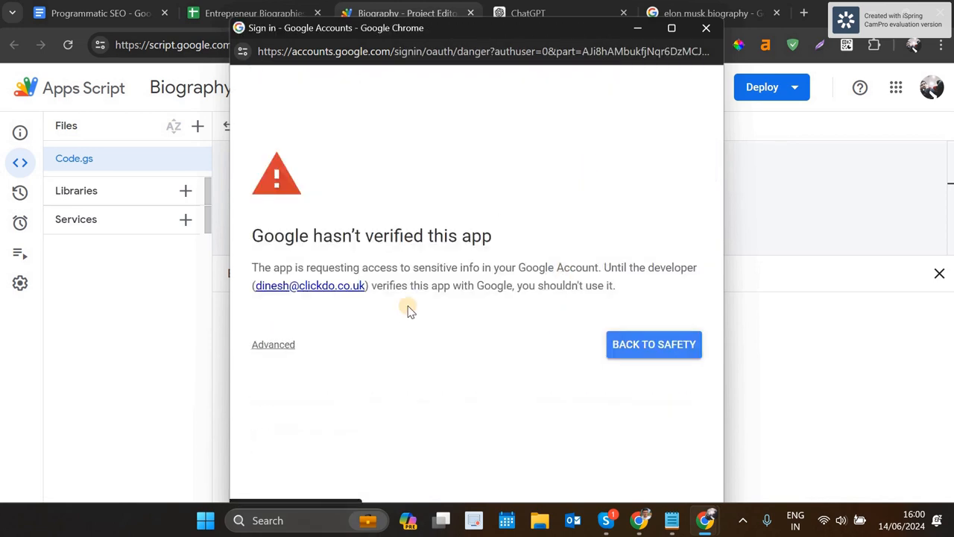
{"action": "left_click", "coordinate": [280, 343]}
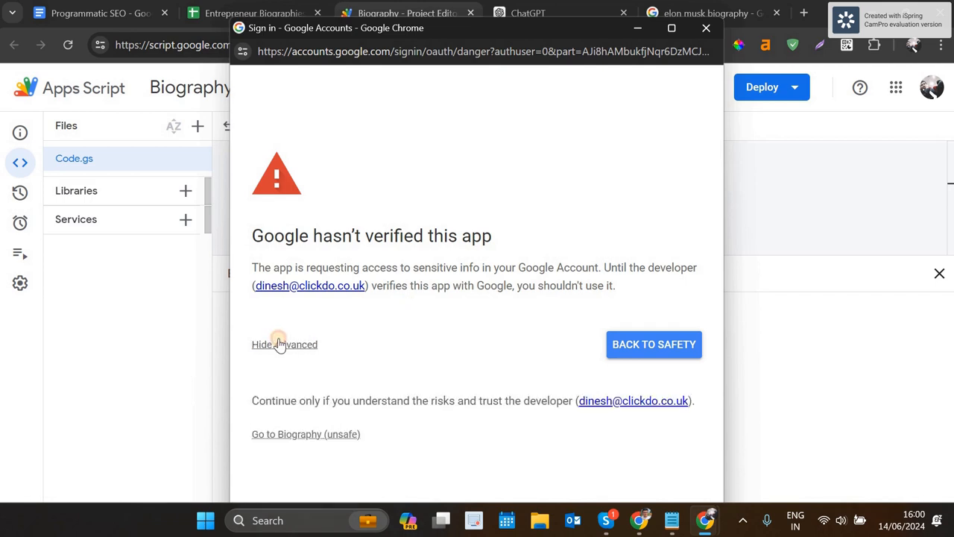
{"action": "left_click", "coordinate": [305, 435]}
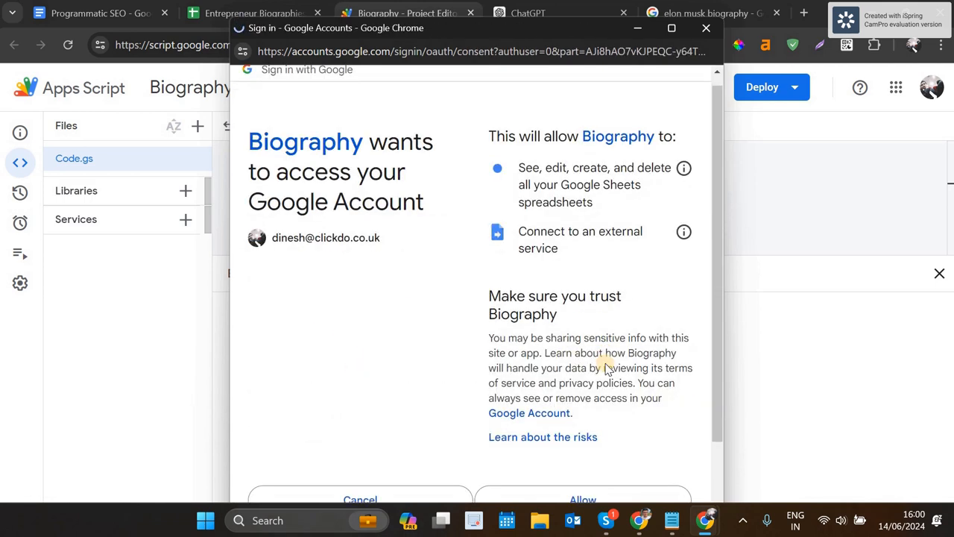
{"action": "scroll", "coordinate": [607, 366], "scroll_direction": "down", "scroll_amount": 2}
{"action": "left_click", "coordinate": [609, 430]}
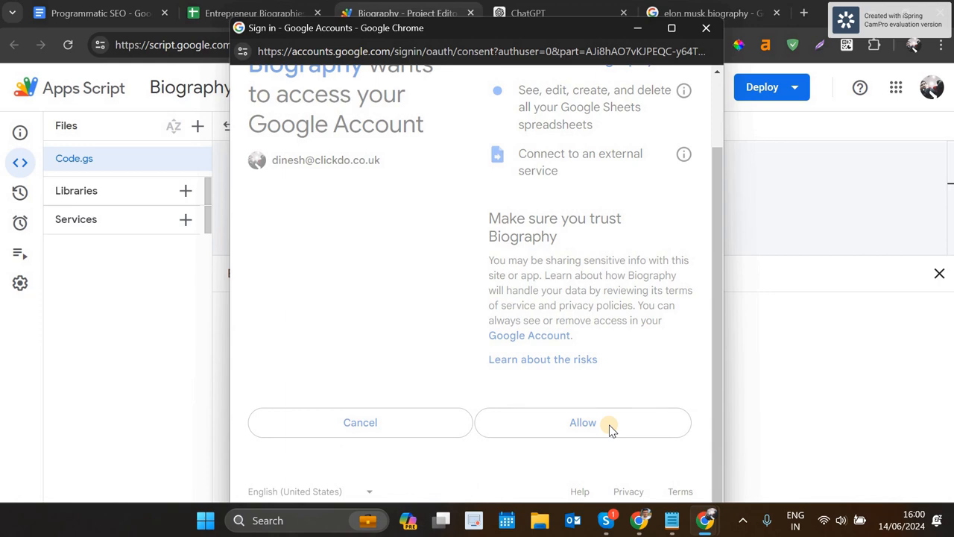